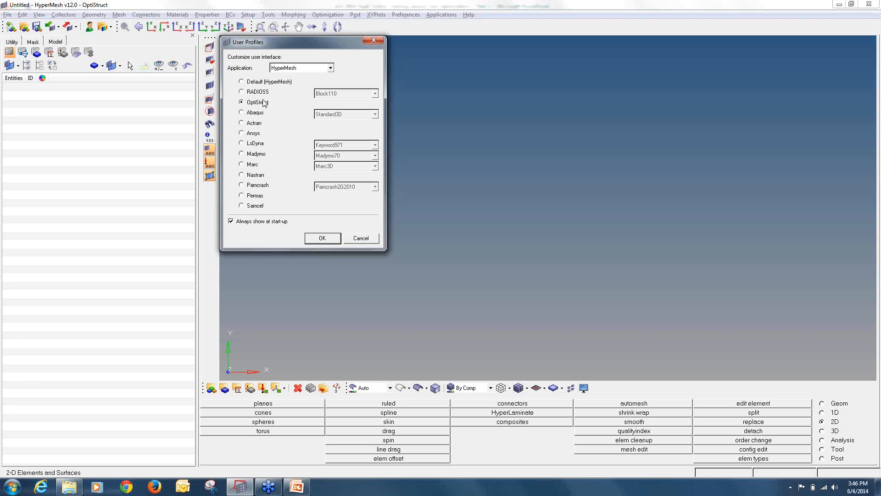
Load the OptiStruct user profile and open tail_baseline.hm from the Day8 Size Optimization - Part-2 training folder on the desktop.
click(322, 239)
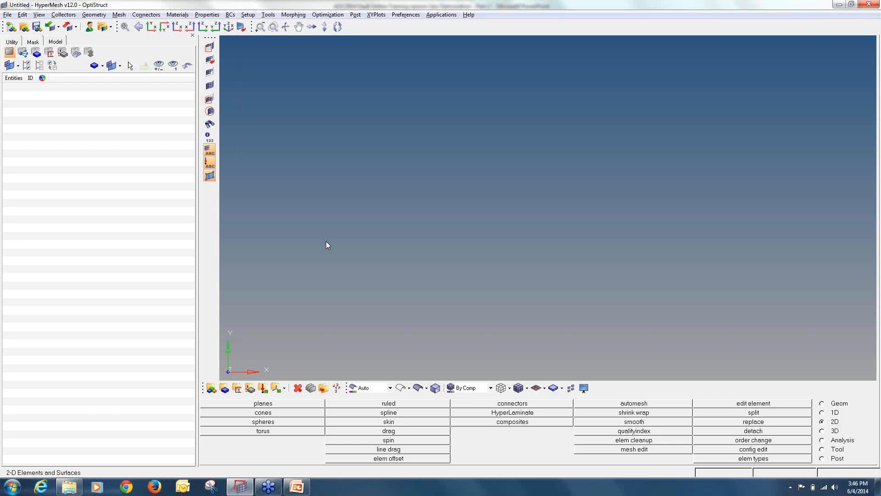
click(24, 28)
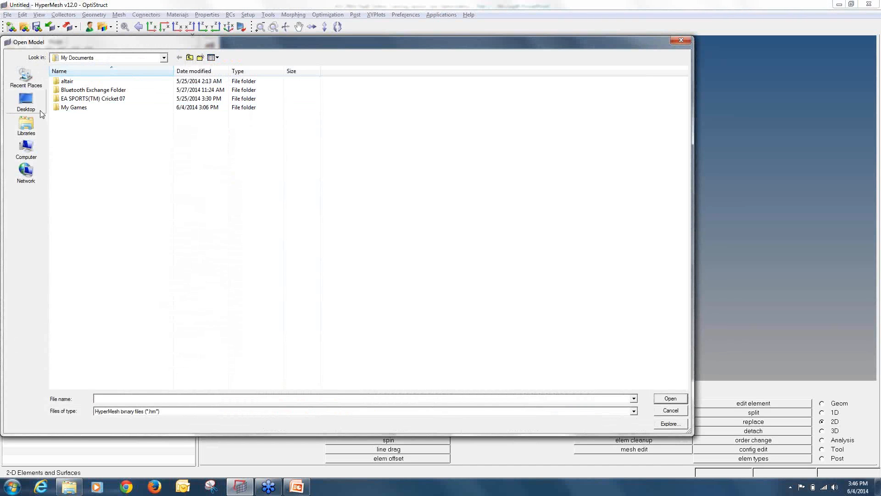
click(36, 105)
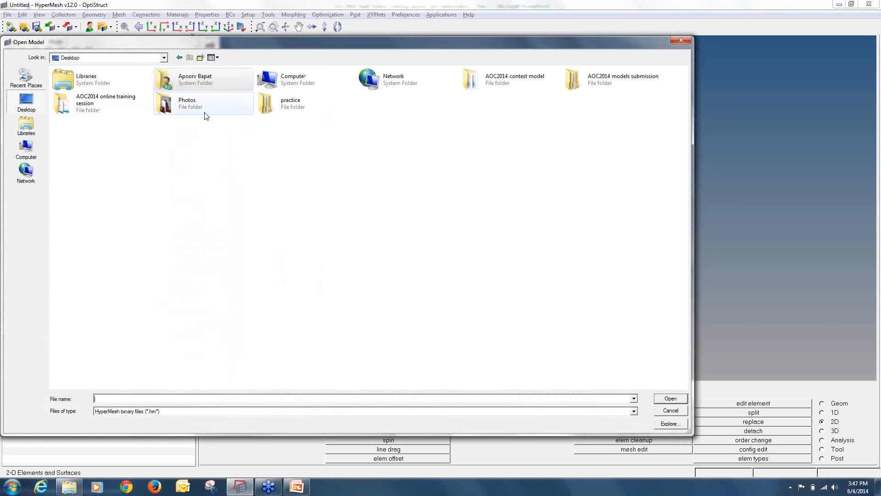
double_click(69, 100)
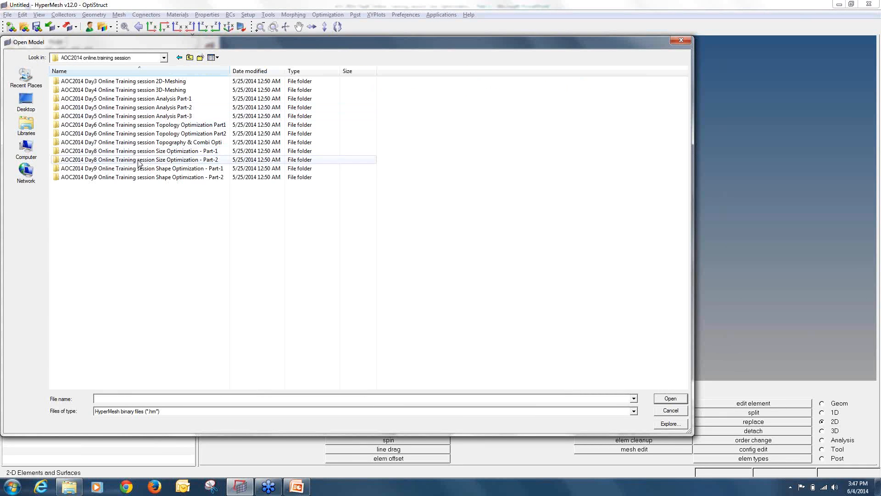
double_click(147, 160)
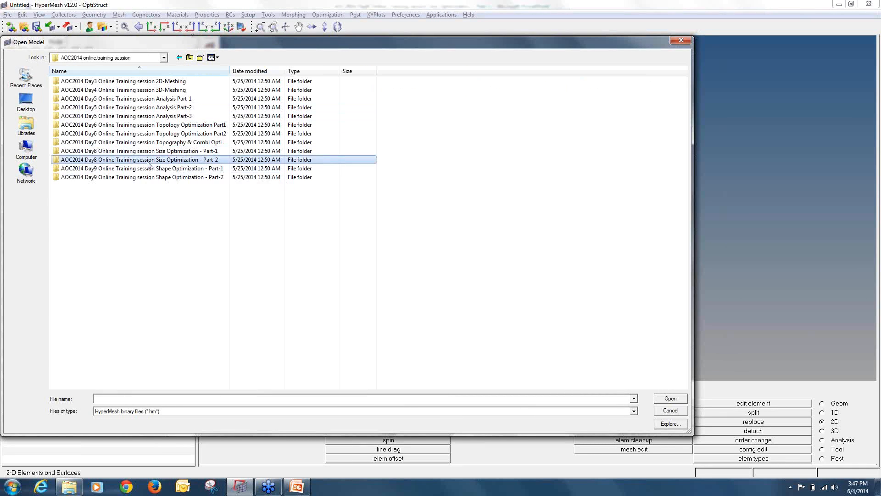
double_click(136, 86)
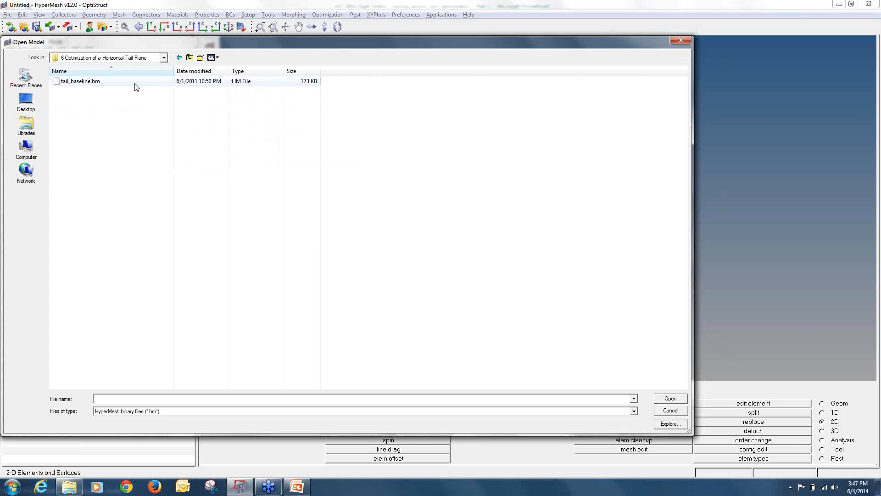
double_click(136, 82)
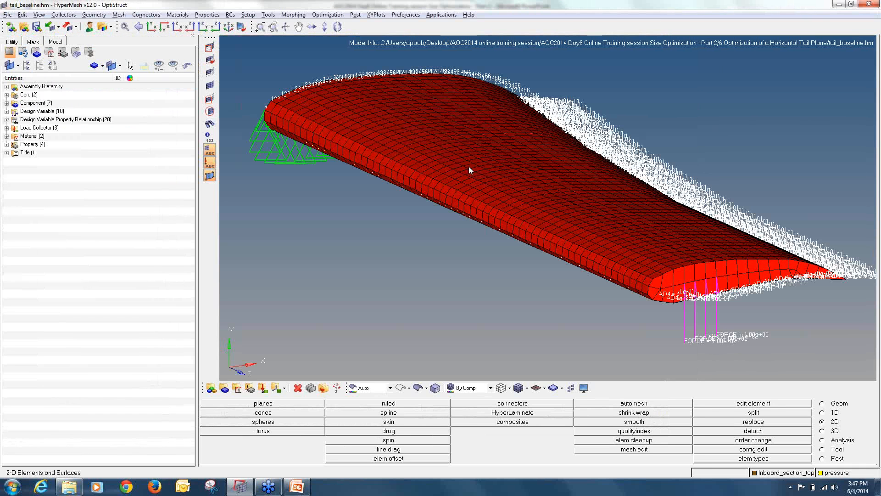
Examine the tail model's materials, properties, components, load collectors, design variables and design variable property relationships.
mouse_move(474, 204)
ctrl+mouse_down()
mouse_move(499, 225)
mouse_move(491, 239)
mouse_move(483, 216)
ctrl+mouse_up()
scroll(483, 216, down, 2)
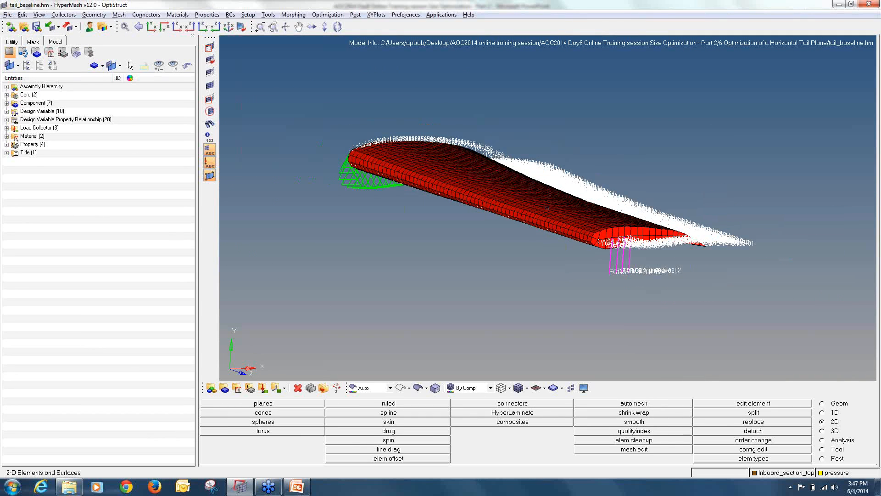
click(6, 136)
click(7, 161)
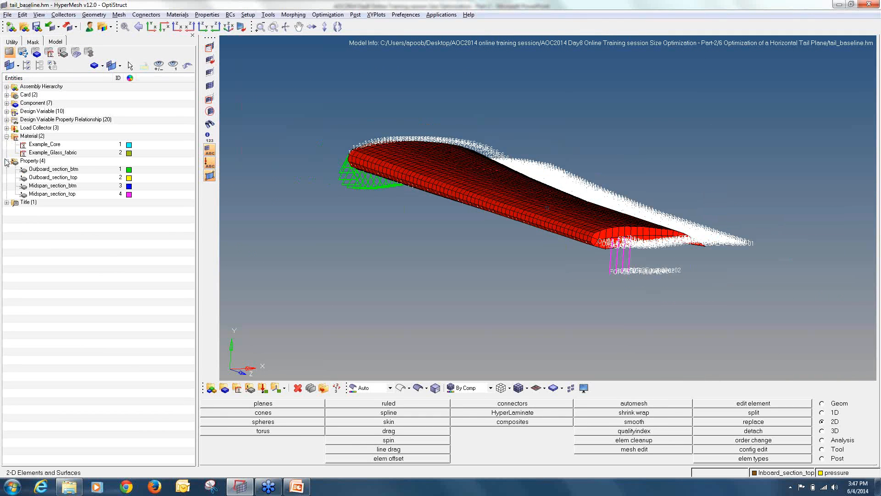
click(7, 103)
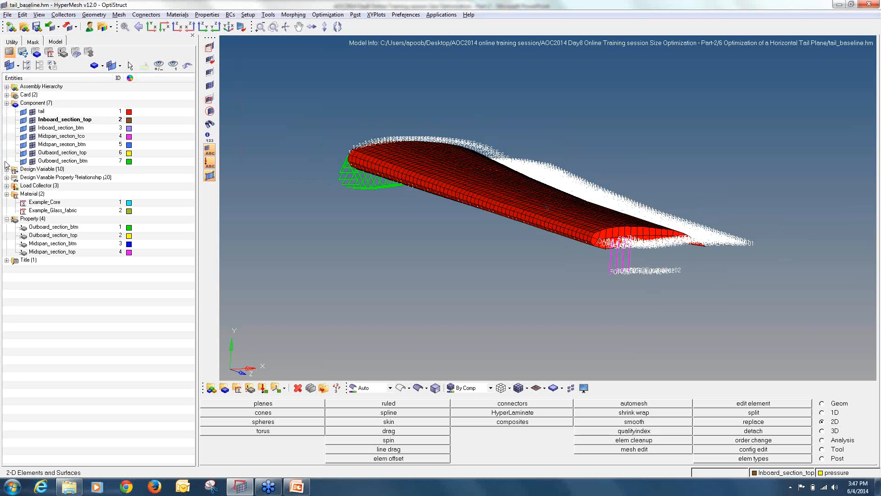
click(7, 185)
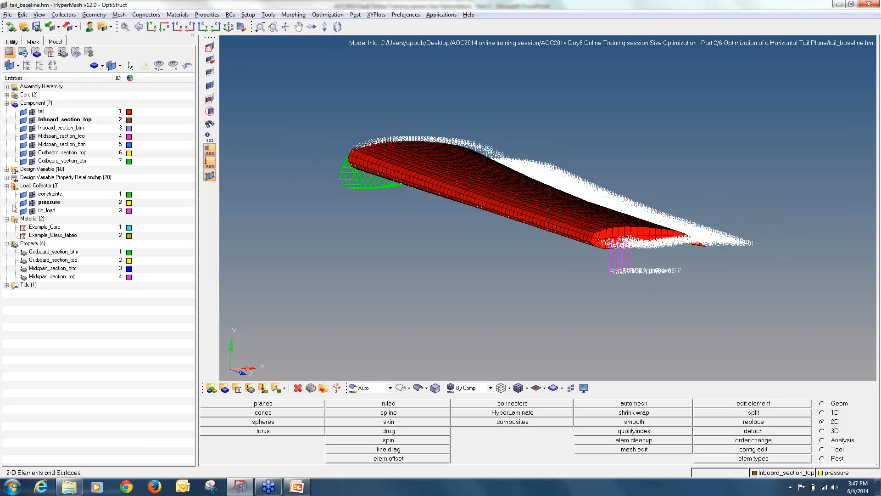
click(7, 169)
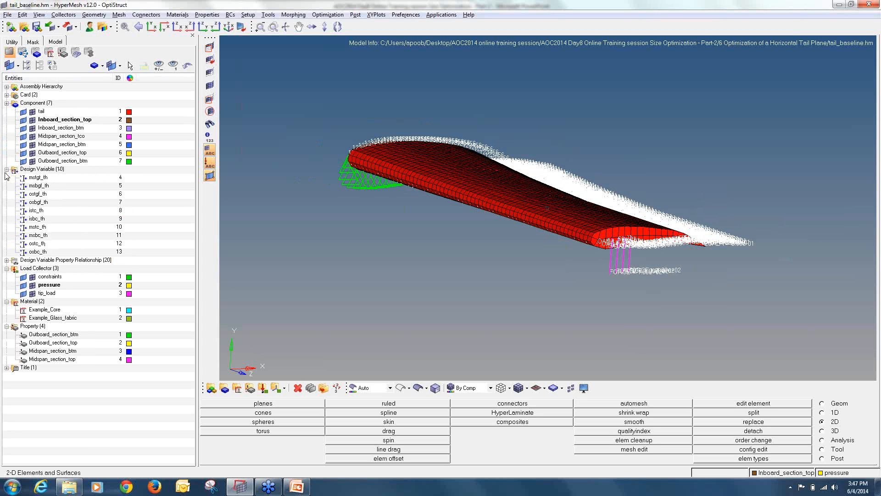
click(6, 260)
scroll(7, 265, down, 3)
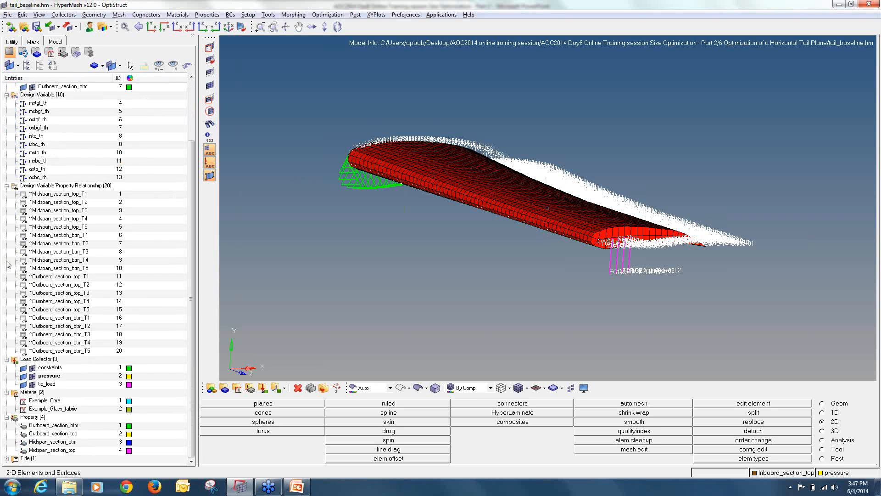
scroll(9, 264, up, 3)
scroll(97, 327, down, 3)
scroll(97, 327, up, 3)
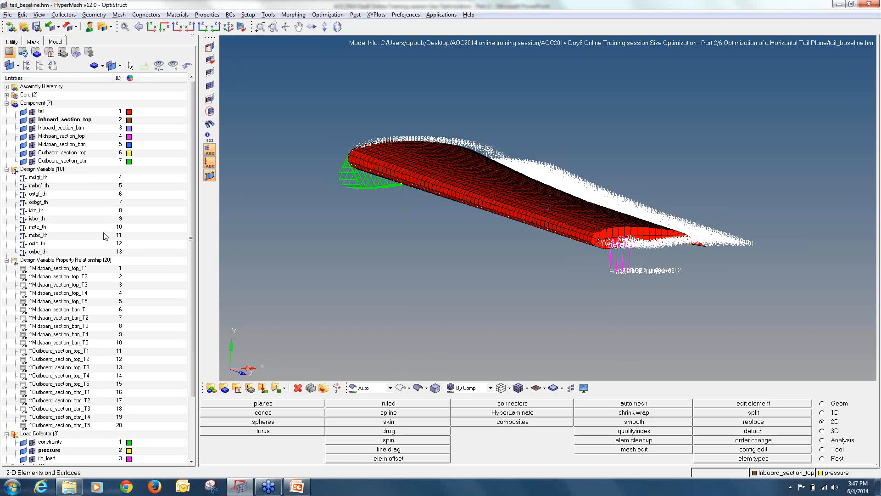
Create an isotropic material named al_2024_t3 with the MAT1 card image, checking the alloy name on the PowerPoint slide, and open its card.
click(238, 388)
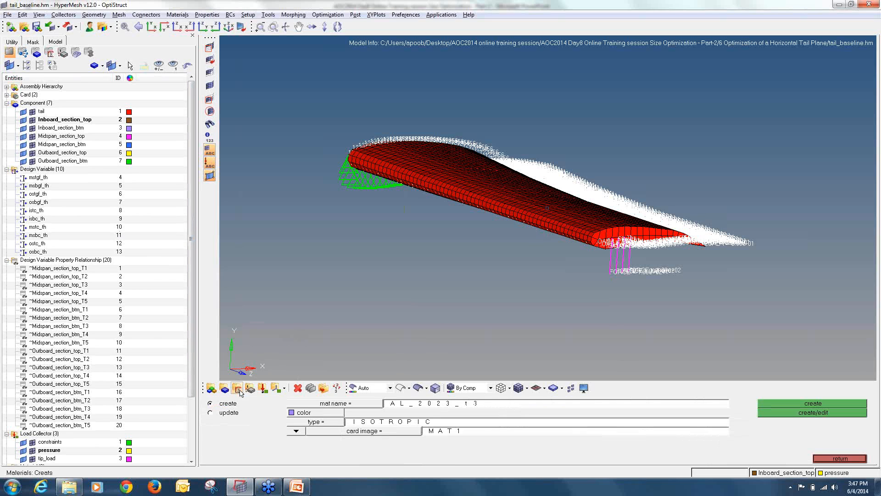
click(442, 403)
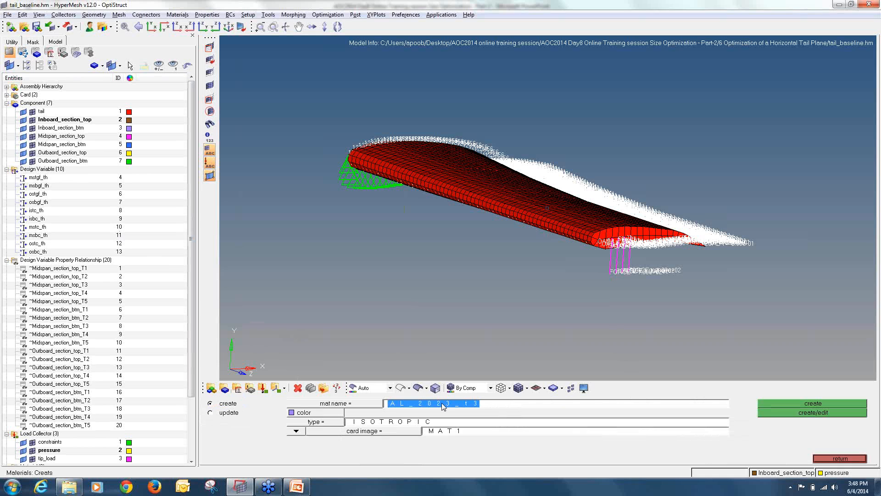
text(al__)
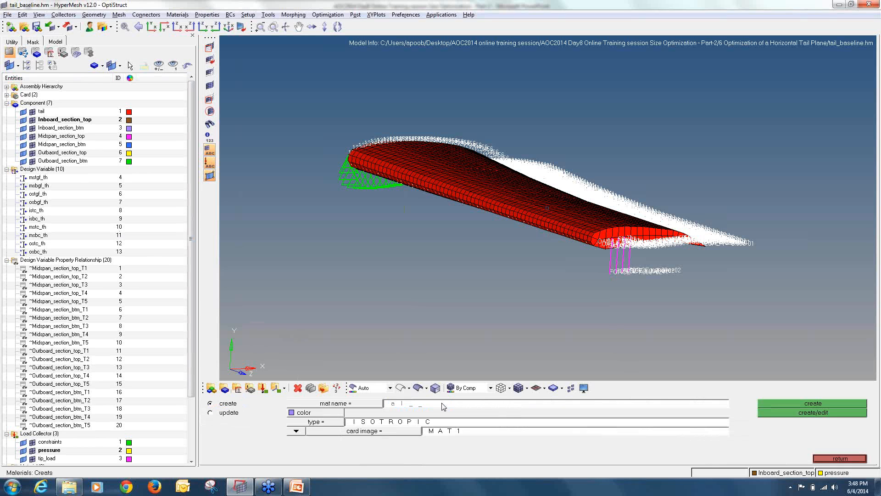
text(202)
click(297, 487)
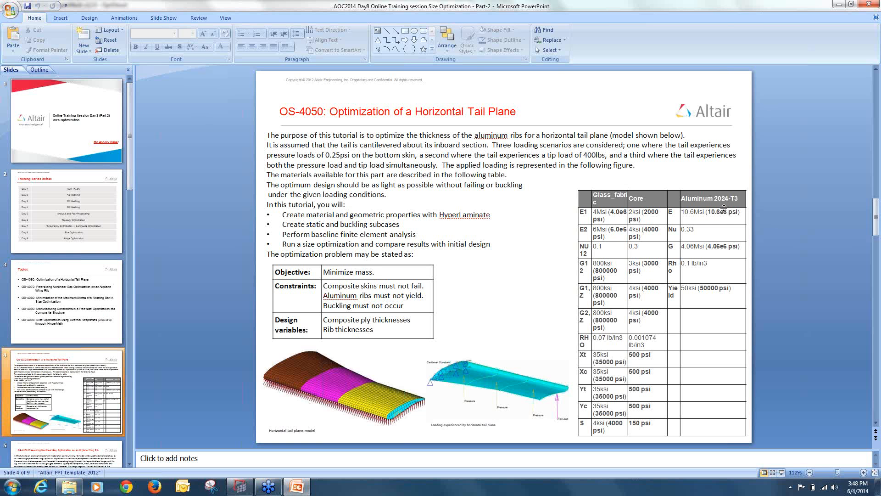
click(839, 4)
click(335, 423)
click(363, 443)
click(357, 431)
click(426, 433)
click(771, 413)
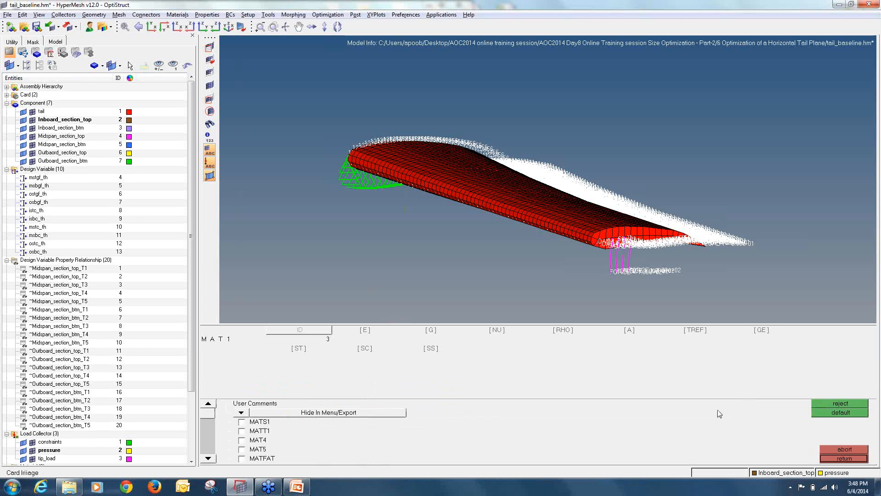
Enable E, NU and RHO on the MAT1 card and set E to 10.6e6, taken from the Aluminum 2024-T3 column of the PowerPoint slide.
click(367, 333)
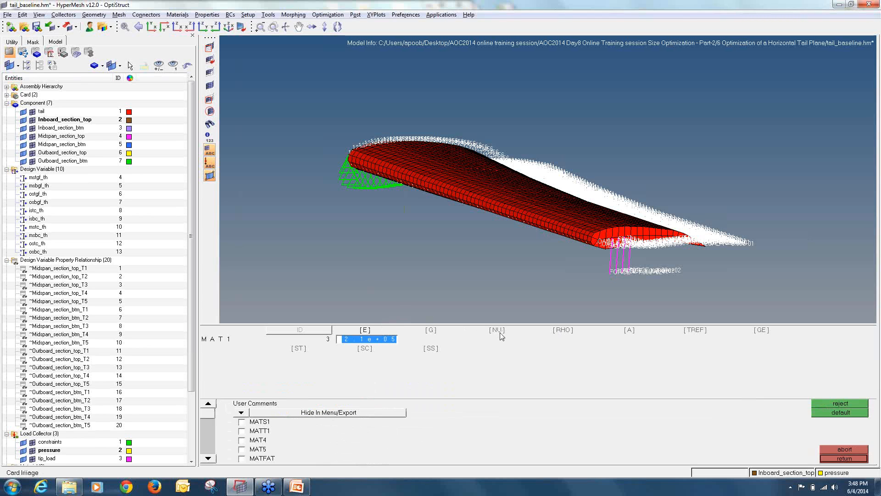
click(499, 333)
click(561, 332)
click(381, 343)
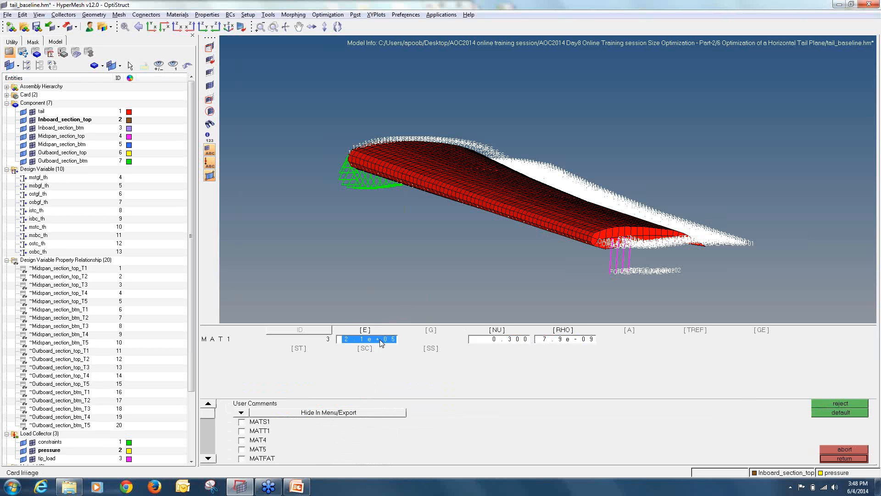
click(310, 487)
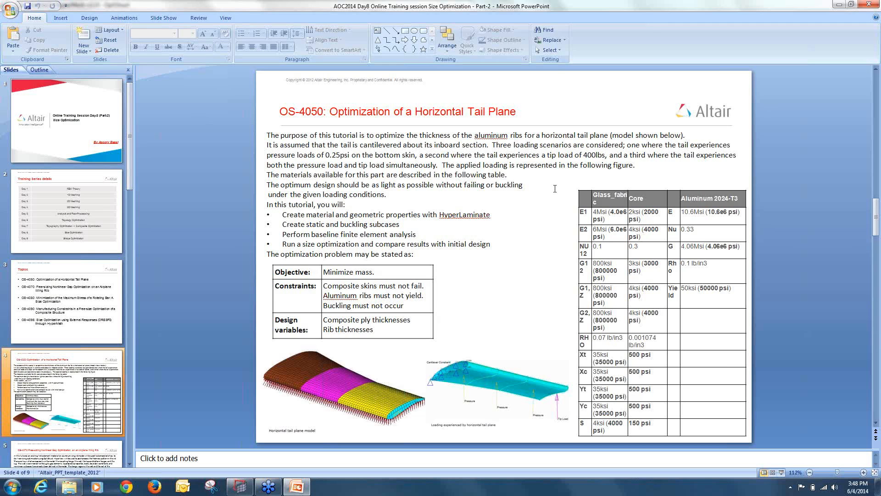
key(alt+Tab)
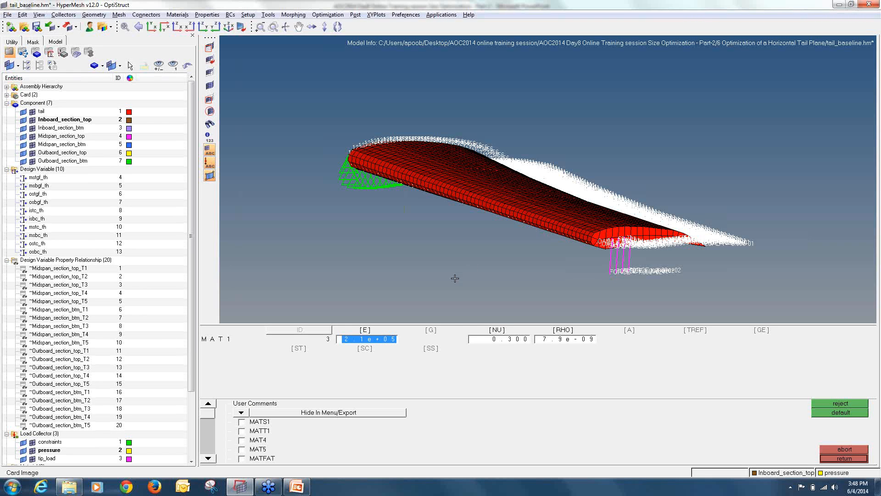
text(1)
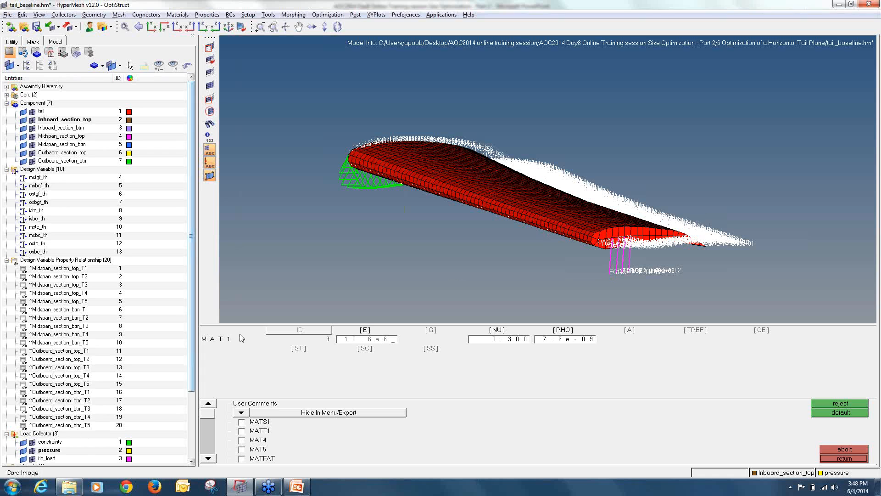
Set NU to 0.33 and RHO to 0.1 for the aluminum material and finish the material definition.
click(489, 346)
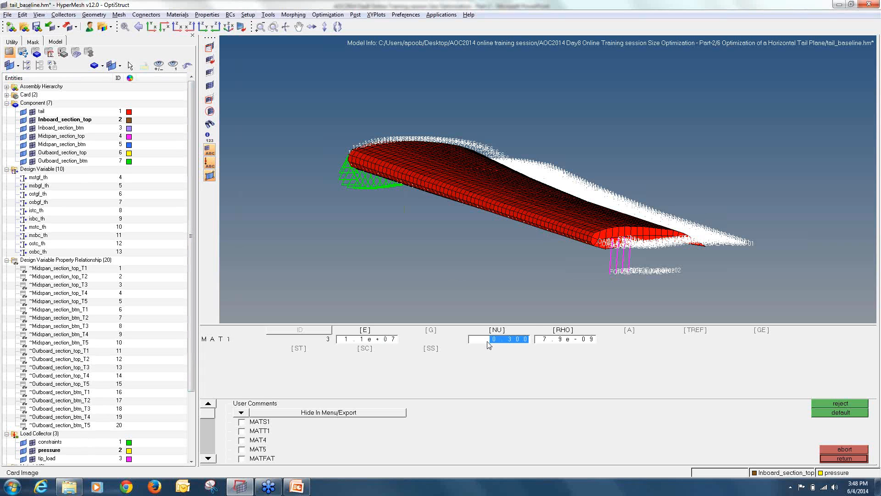
text(0.33)
key(Tab)
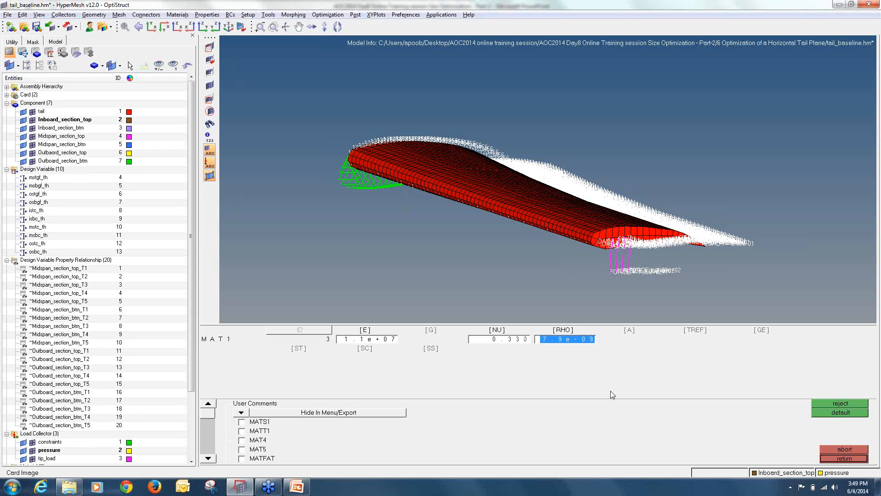
text(0)
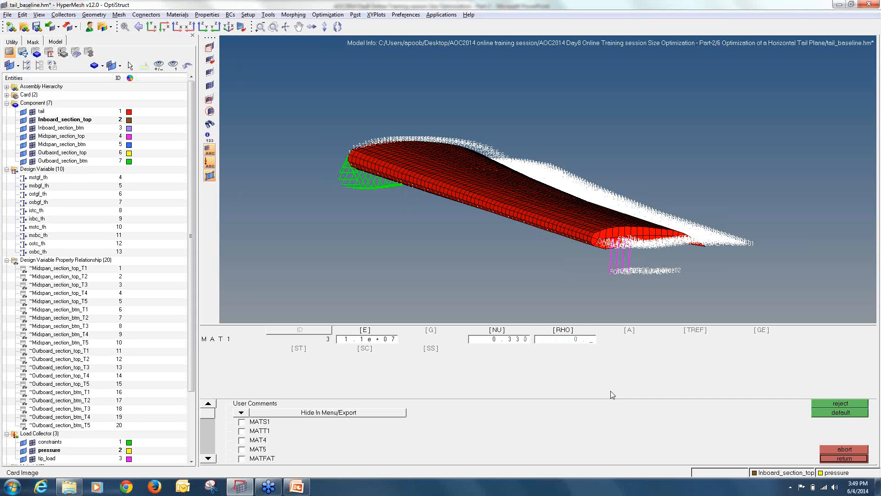
text(.100)
click(855, 459)
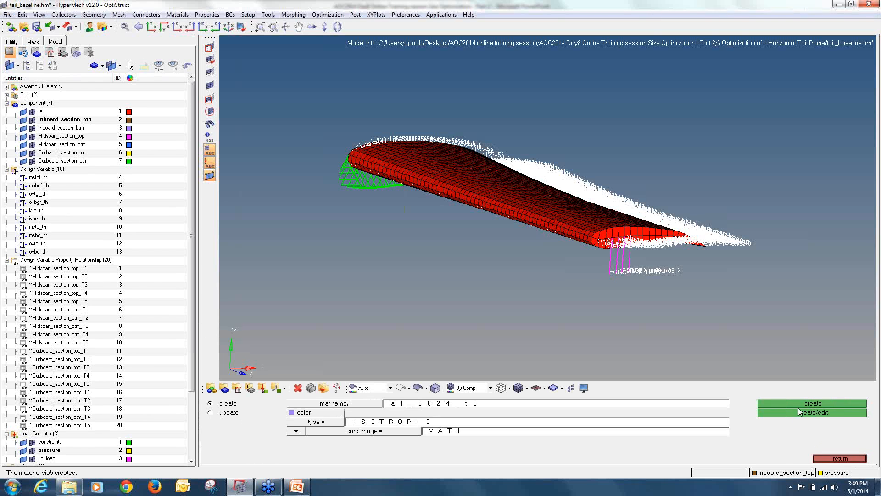
click(837, 459)
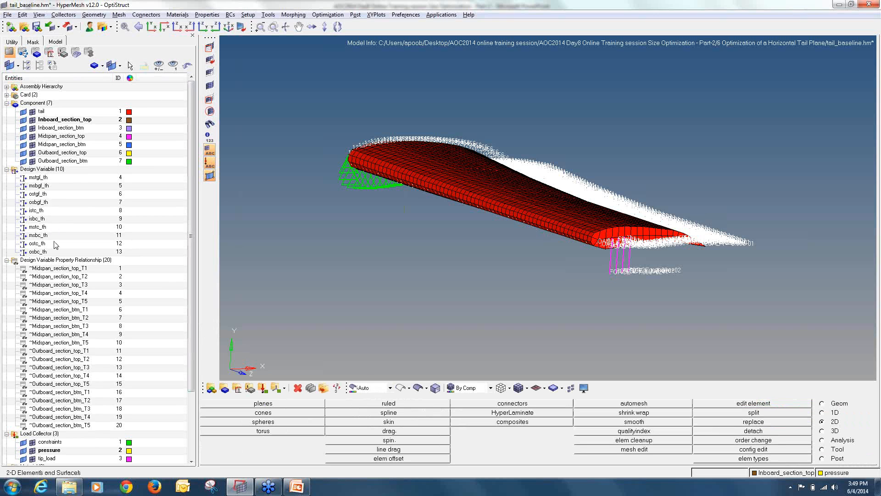
Create a 2D property named ribs with the PSHELL card image and the material al_2024_t3, and open its card.
click(7, 169)
click(7, 178)
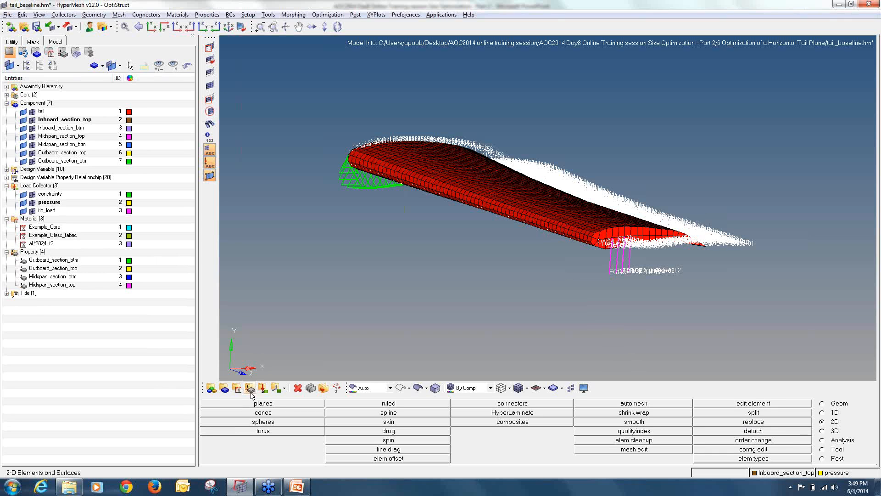
click(250, 389)
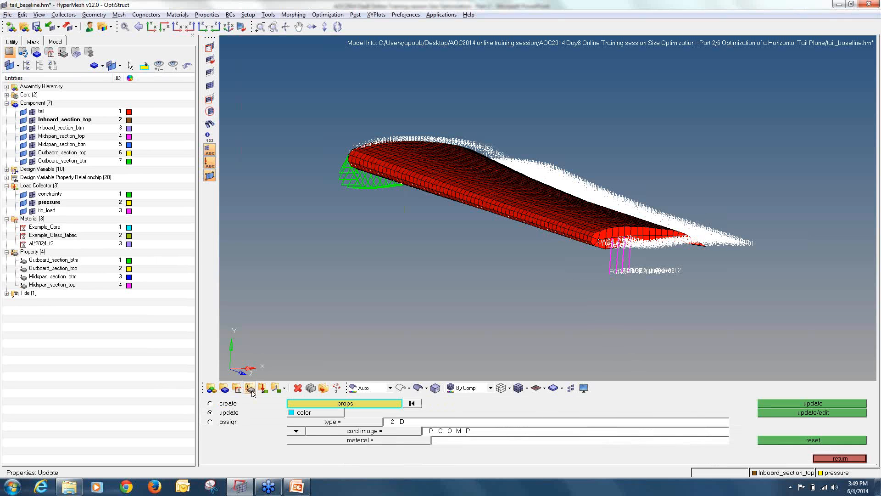
click(229, 404)
text(ribs)
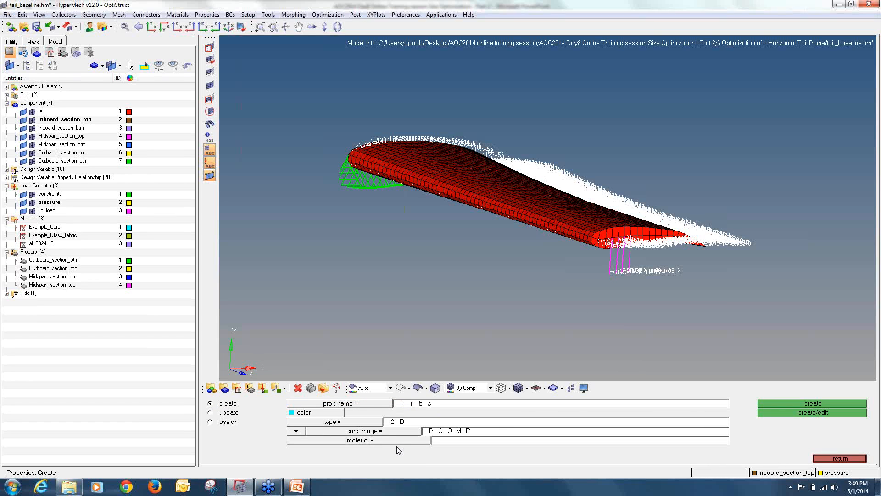
click(366, 421)
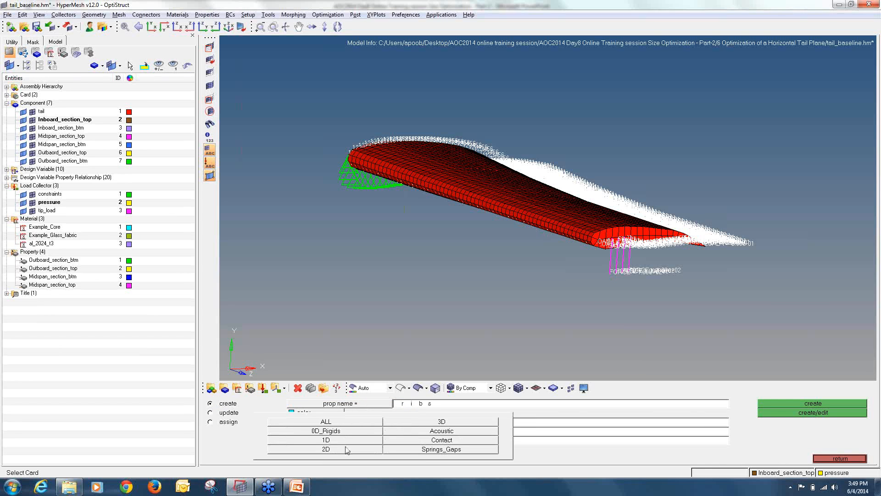
click(346, 450)
click(422, 431)
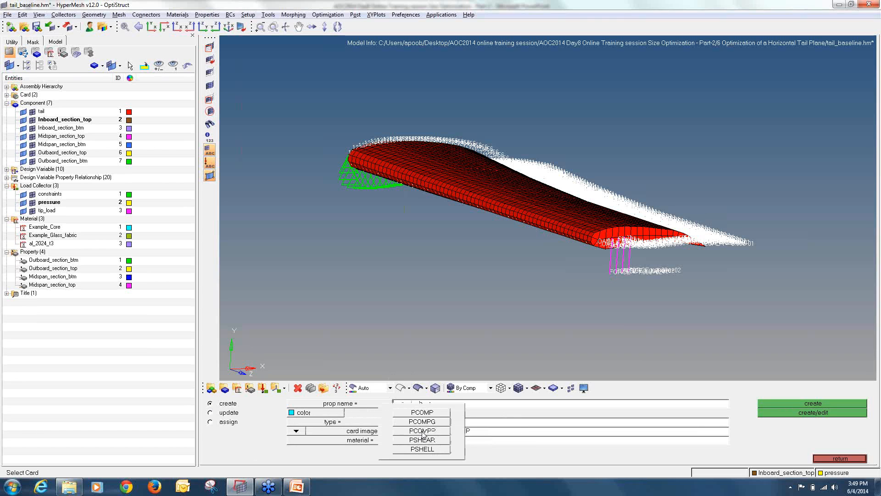
click(421, 449)
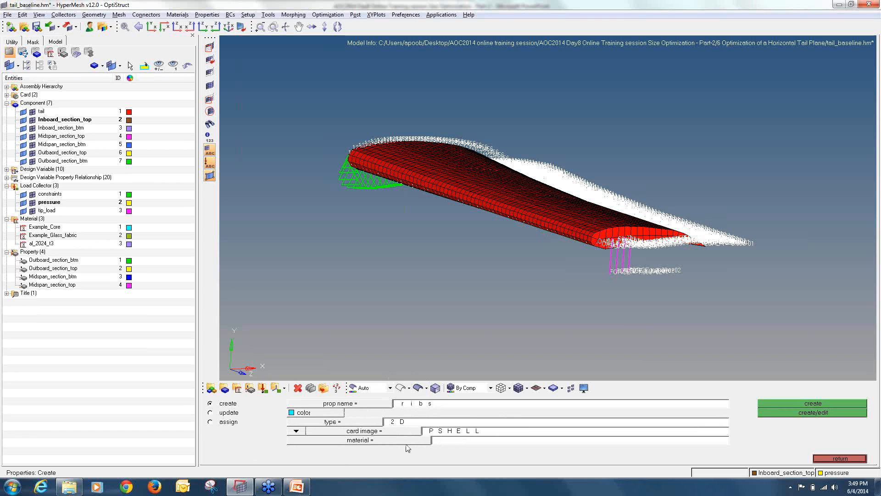
click(407, 444)
click(260, 425)
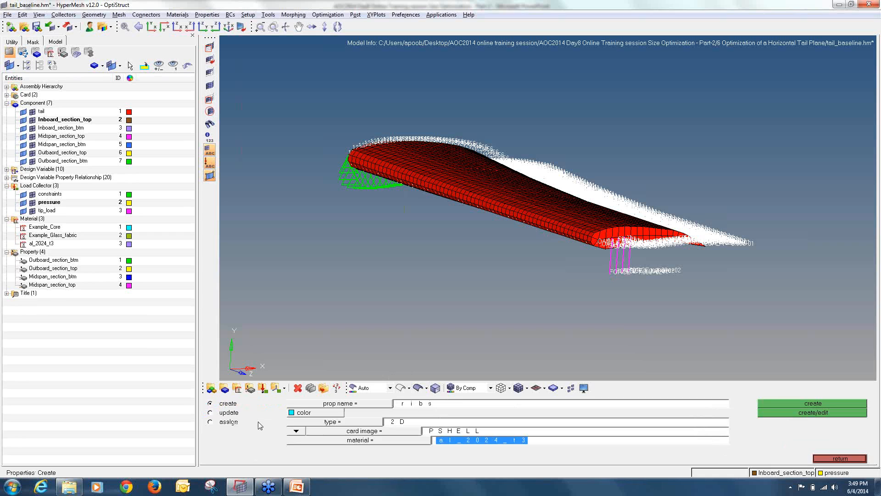
click(790, 413)
Enable the thickness T with a value of 1.000 on the ribs PSHELL card and finish the property definition.
click(430, 330)
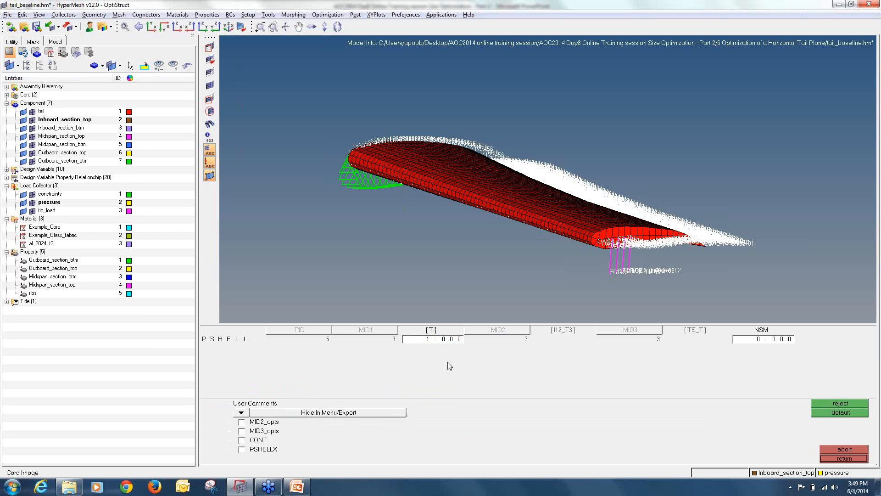
click(845, 458)
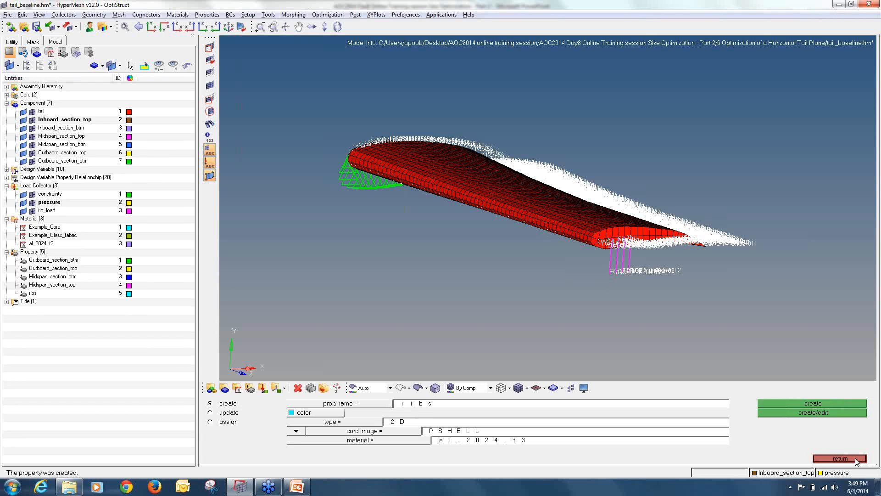
click(855, 459)
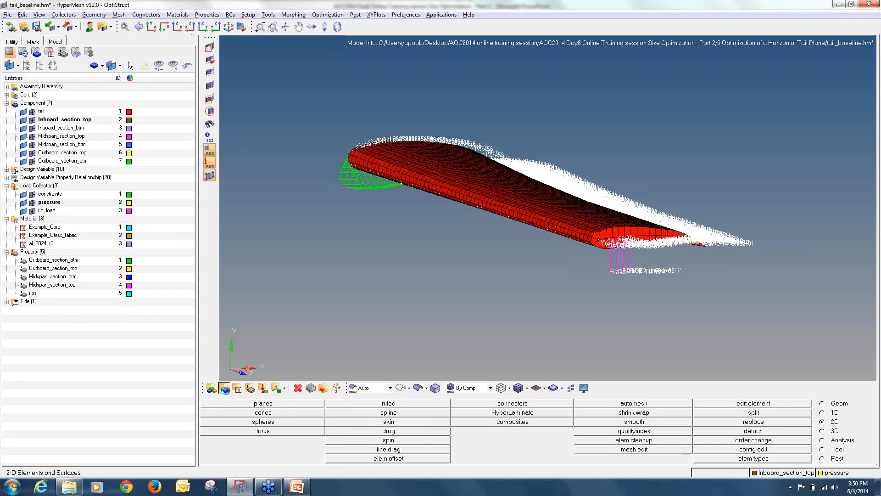
Create a component named Ribs without a card image, assign it the ribs property, and finish the component definition.
click(225, 389)
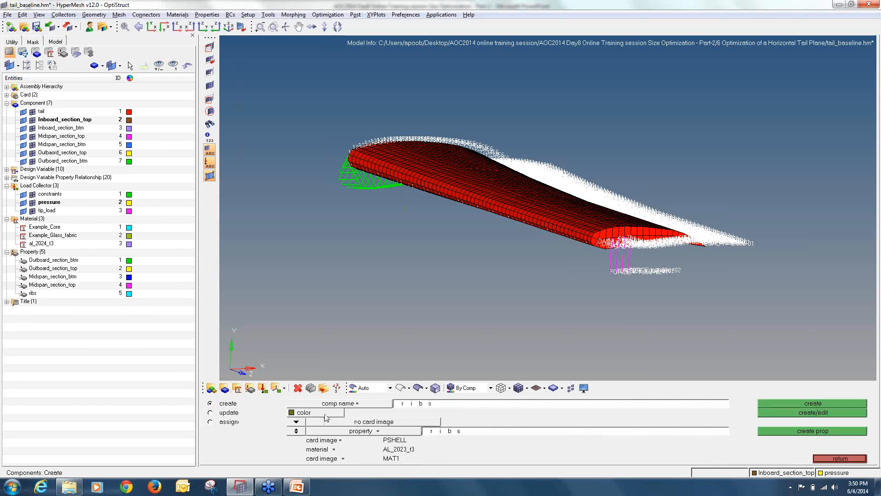
click(414, 406)
text(Ribs)
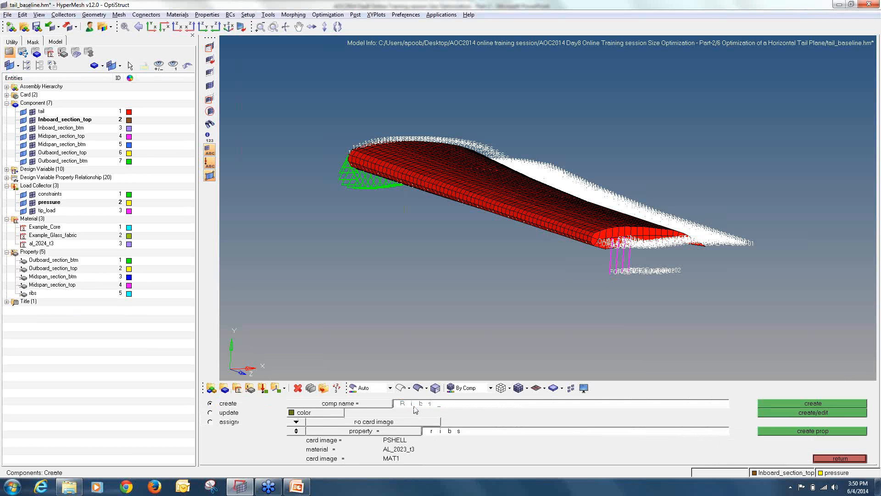
click(409, 432)
click(351, 431)
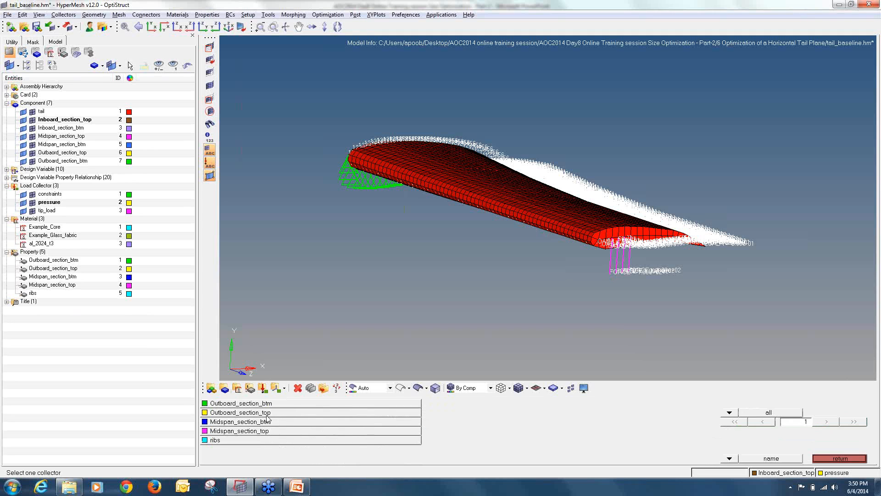
click(277, 440)
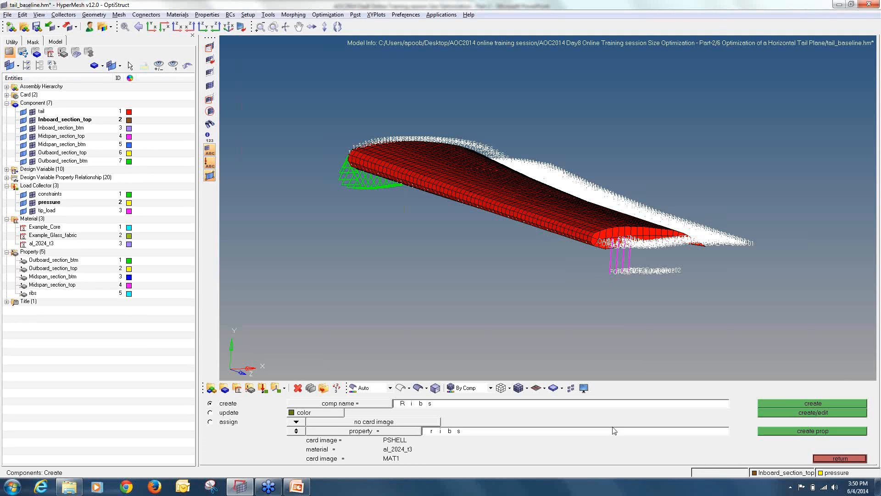
click(805, 403)
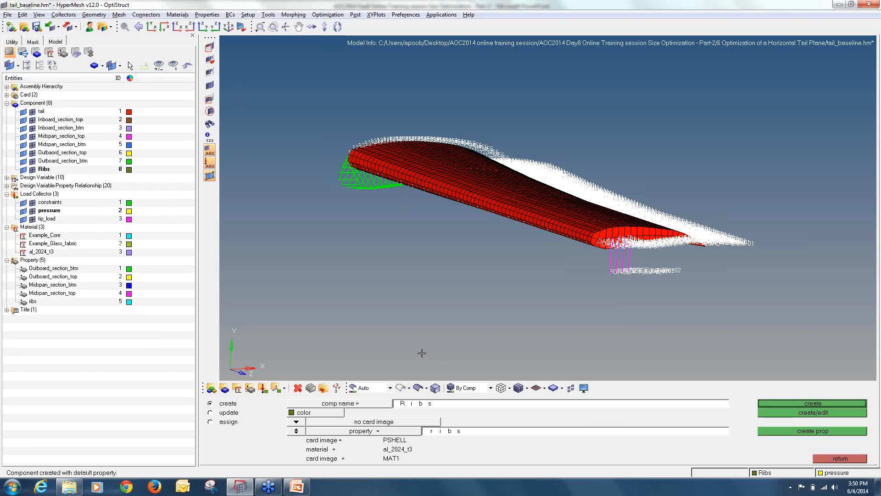
click(44, 169)
click(848, 459)
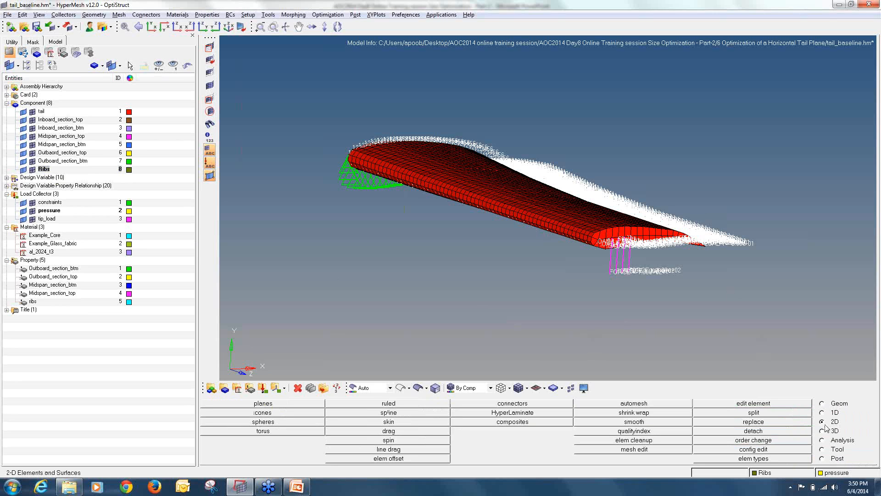
Open HyperLaminate and add a MAT8 material named Glass_fabric, checking its values on the PowerPoint slide.
click(534, 413)
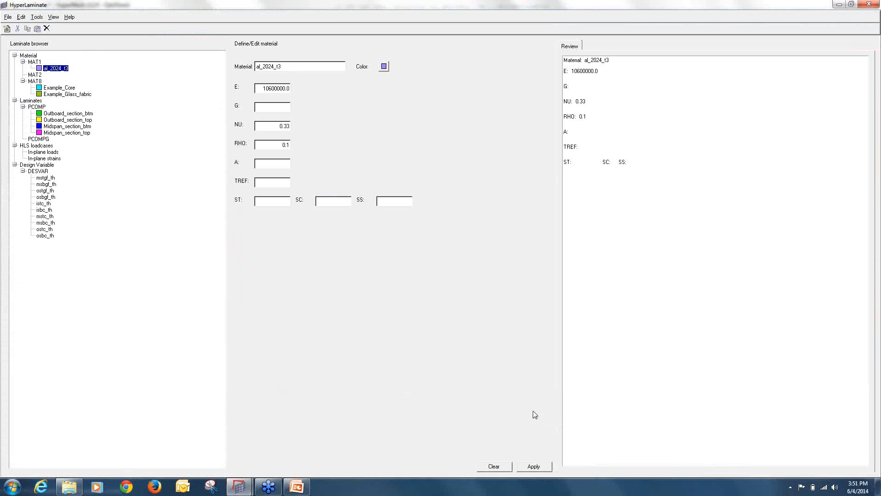
click(36, 81)
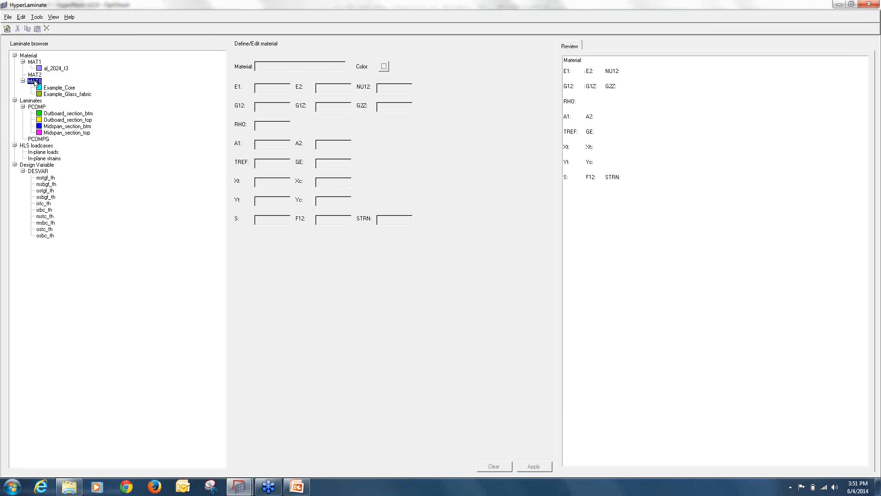
right_click(35, 83)
click(51, 89)
drag(299, 68, 245, 69)
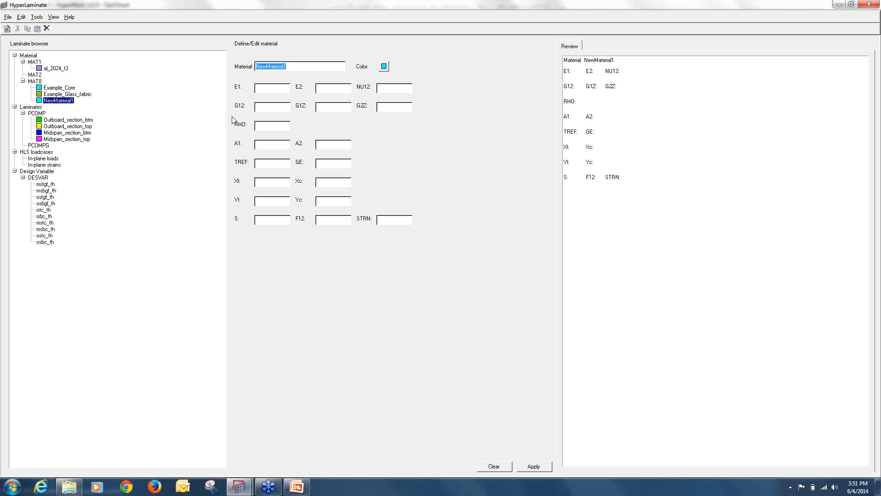
text(Glass_fa)
click(302, 487)
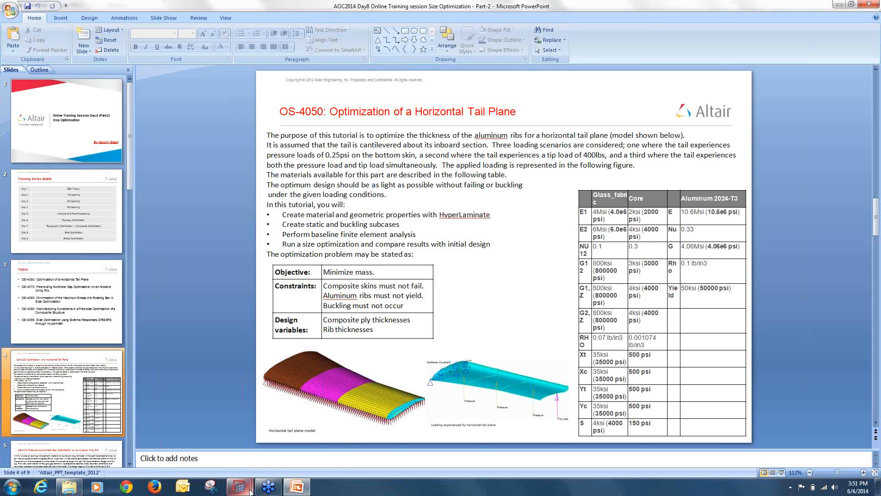
mouse_move(238, 487)
click(271, 434)
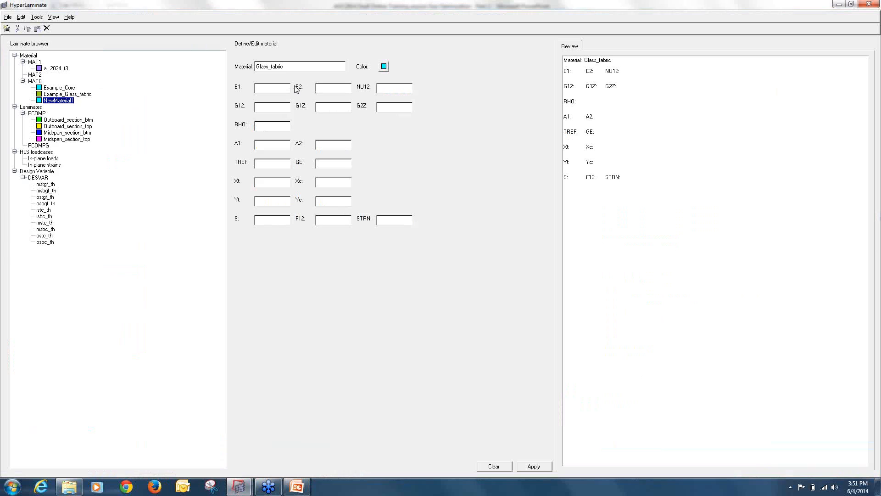
Set Glass_fabric's E1 to 4.0e6, E2 to 6.0e6, NU12 to 0.1, and G12, G1Z and G2Z to 800000.
text(4.0e6)
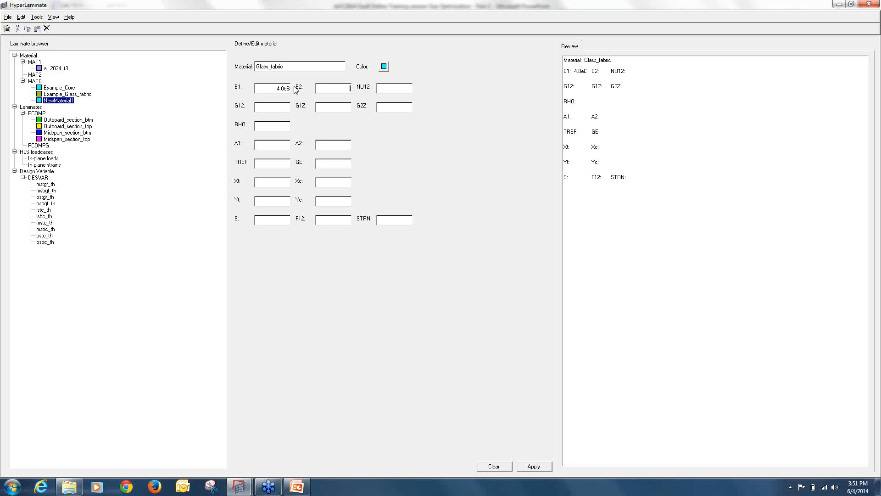
text(6)
text(.0e6)
text(0.1)
text(8000)
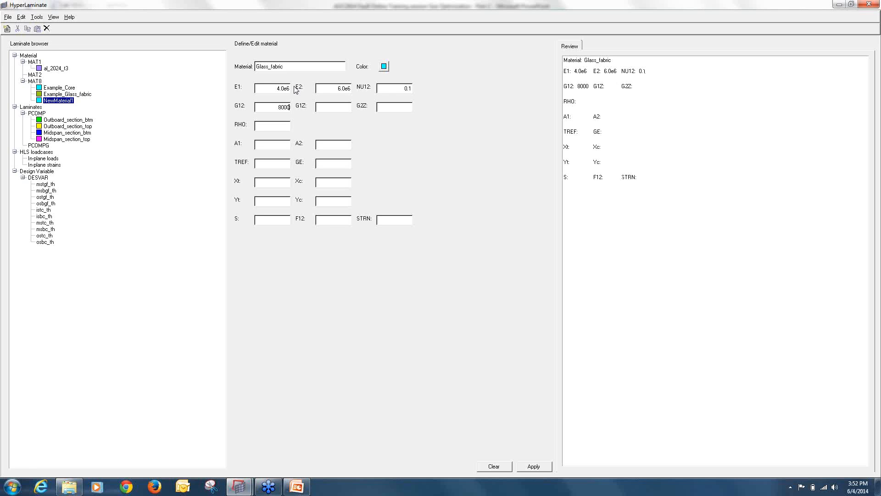
text(00)
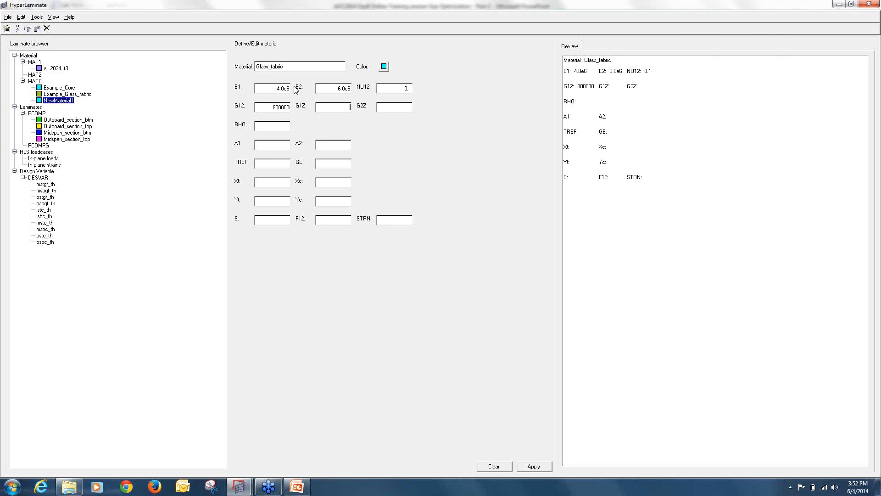
key(Tab)
text(800000)
text(800000)
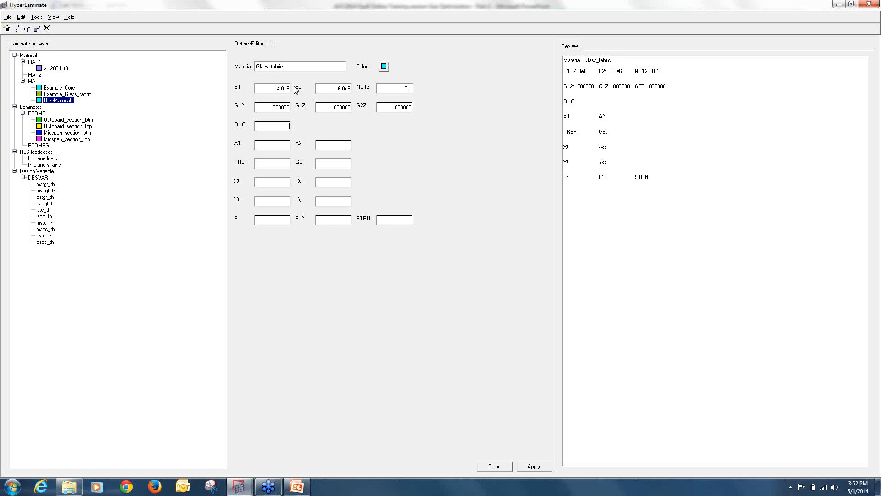
Set RHO to 0.07 and Xt, Xc and Yt to 35000 for Glass_fabric and apply the material.
text(.07)
text(3500)
text(35000)
text(35000)
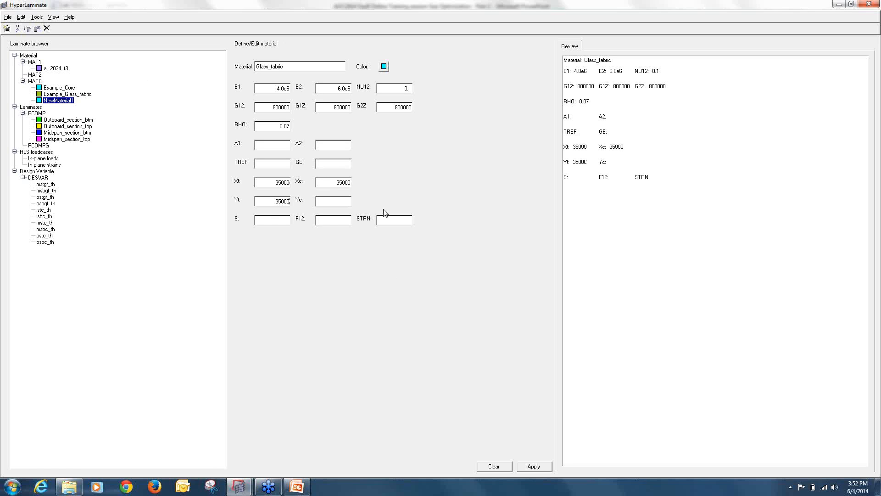
click(534, 466)
Add another MAT8 material and name it Core.
click(35, 82)
right_click(35, 81)
click(46, 88)
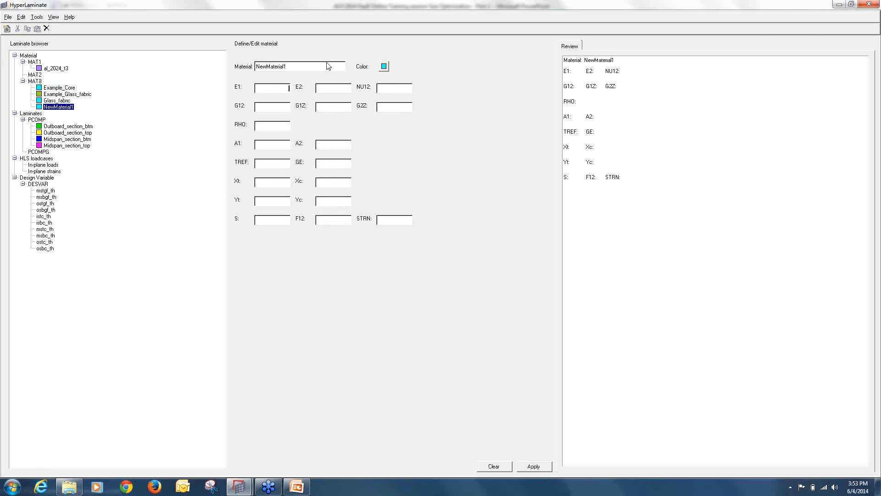
drag(287, 67, 217, 69)
text(Core)
Set the Core material's E1 to 2000, E2 to 4000, NU12 to 0.3 and G12 to 3000.
click(270, 90)
text(2000)
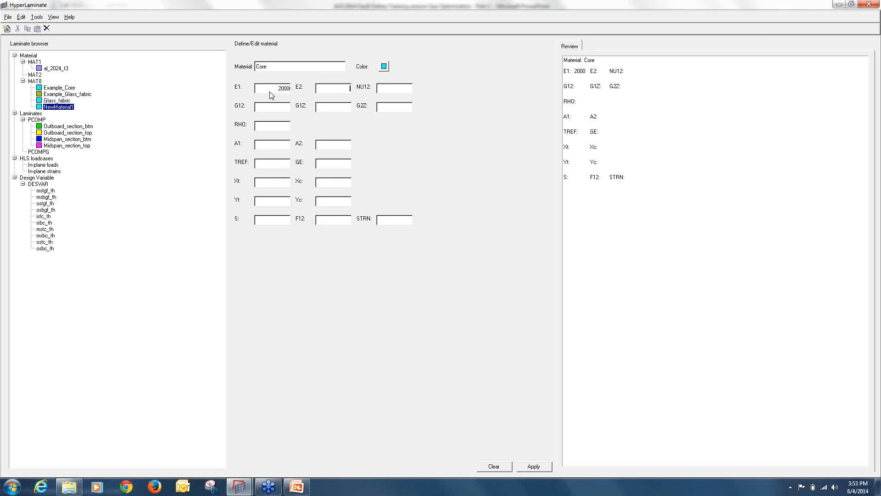
key(Tab)
text(4000)
text(0.3)
text(3000)
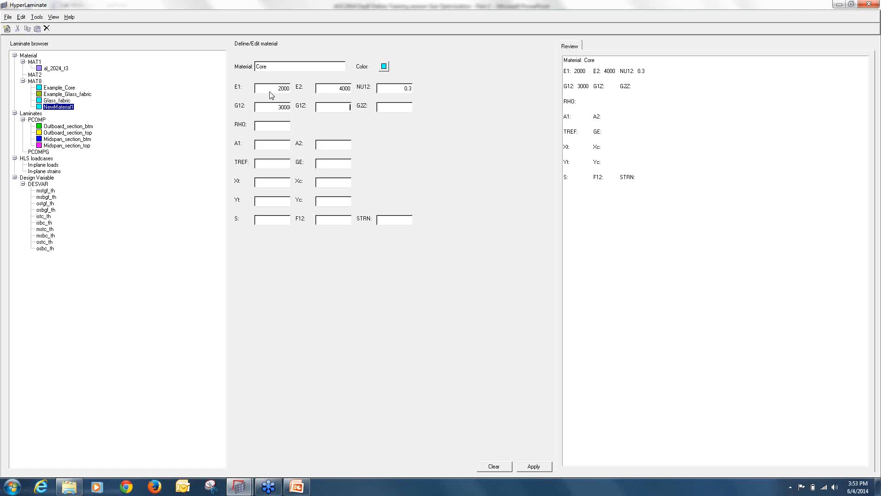
Set the Core material's G1Z and G2Z to 4000 and its RHO to 0.001074.
text(40000)
key(BackSpace)
text(4000)
text(0.00)
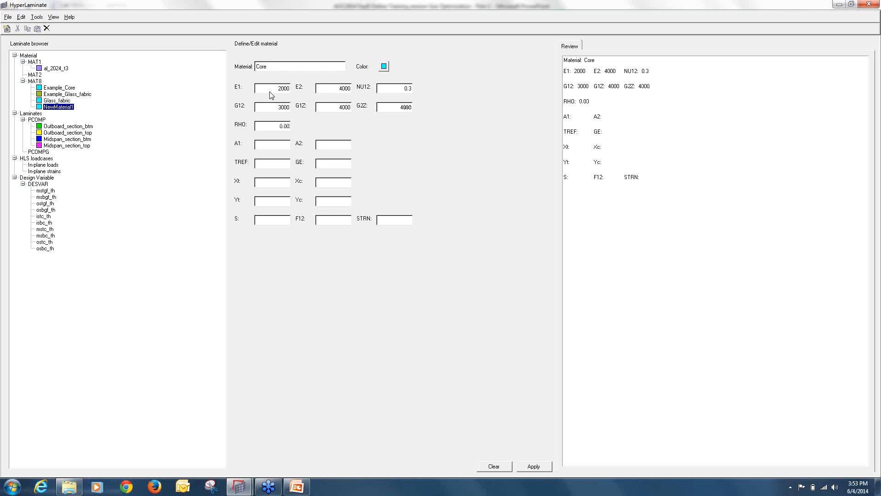
text(1074)
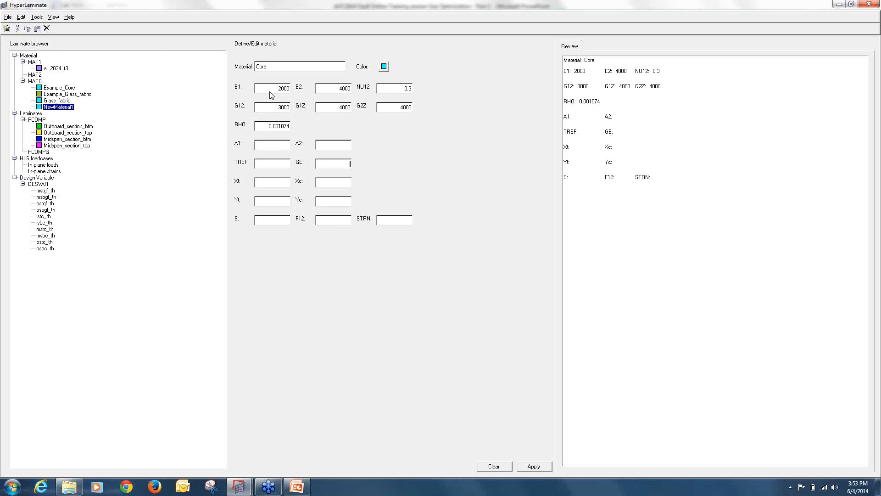
Enter 500 for the Core material's tensile and compressive strengths and apply the material.
text(50)
key(shift+Home)
text(50500500)
click(534, 466)
Create a PCOMP laminate named Inboard_section_top with the Symmetric-Midlayer stacking convention.
click(36, 120)
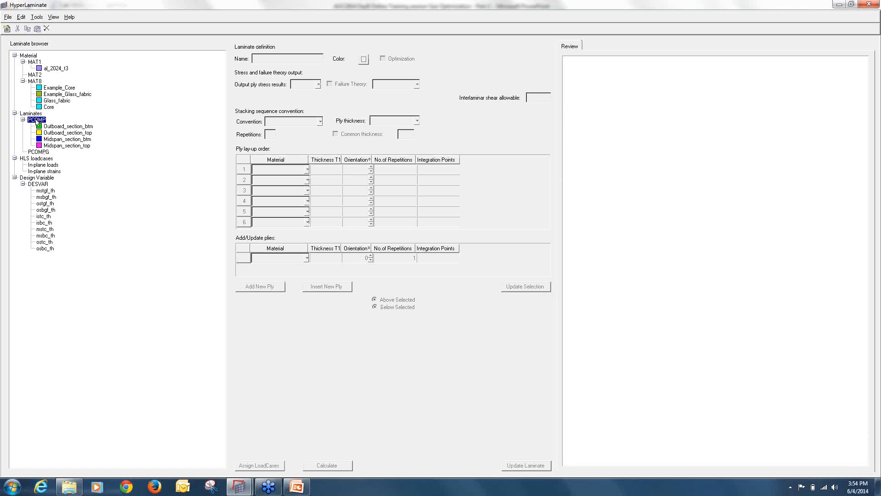
right_click(36, 122)
click(49, 127)
drag(313, 60, 221, 58)
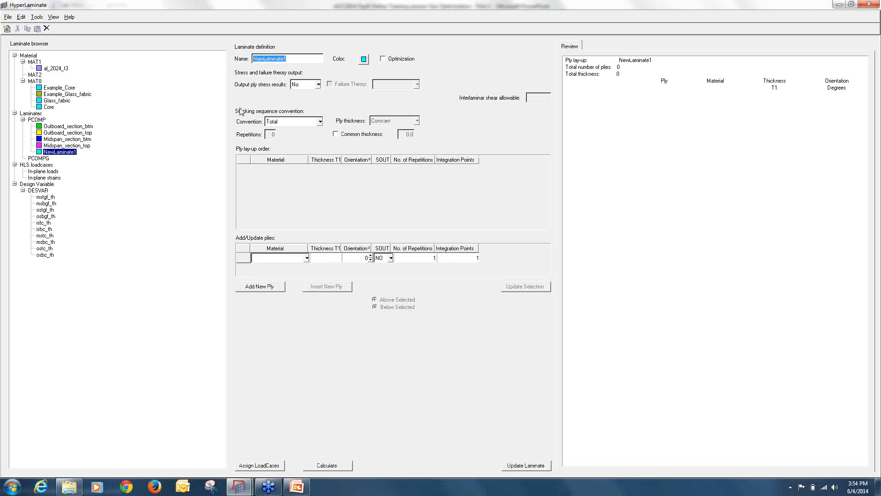
text(Inboard_section_top)
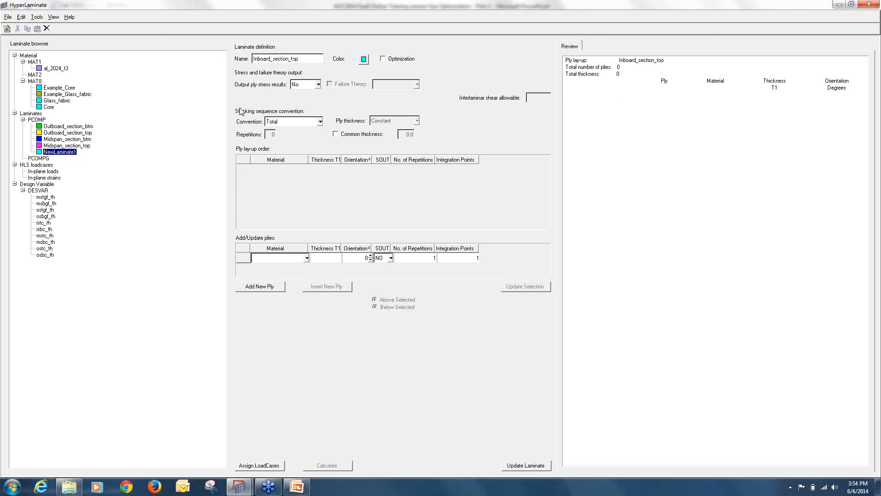
click(306, 123)
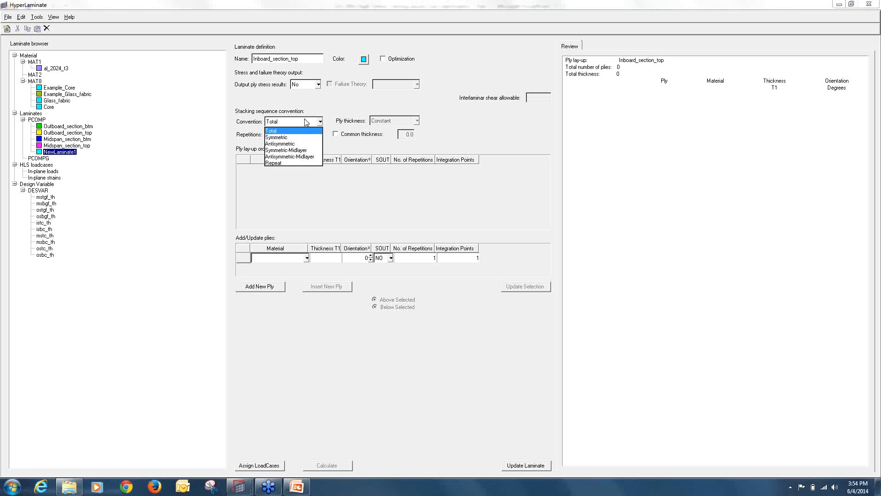
click(294, 150)
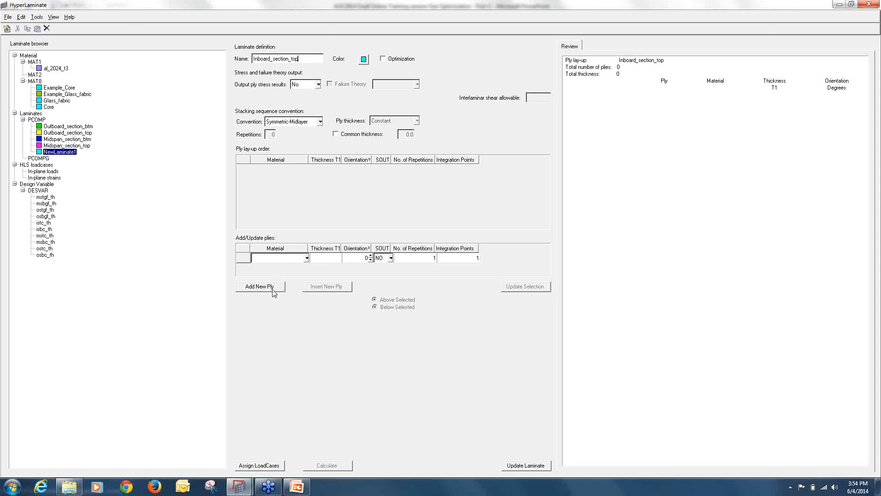
Add three Glass_fabric plies with a thickness of 0.25 to the Inboard_section_top laminate.
click(306, 259)
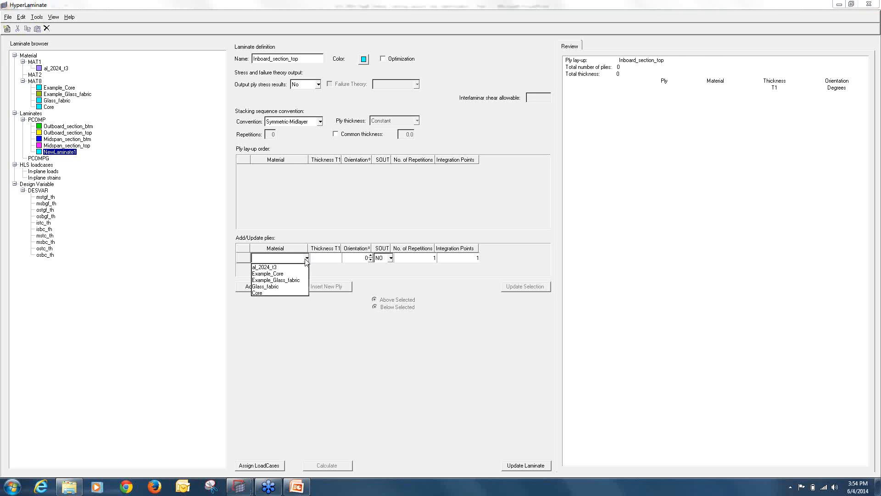
click(288, 287)
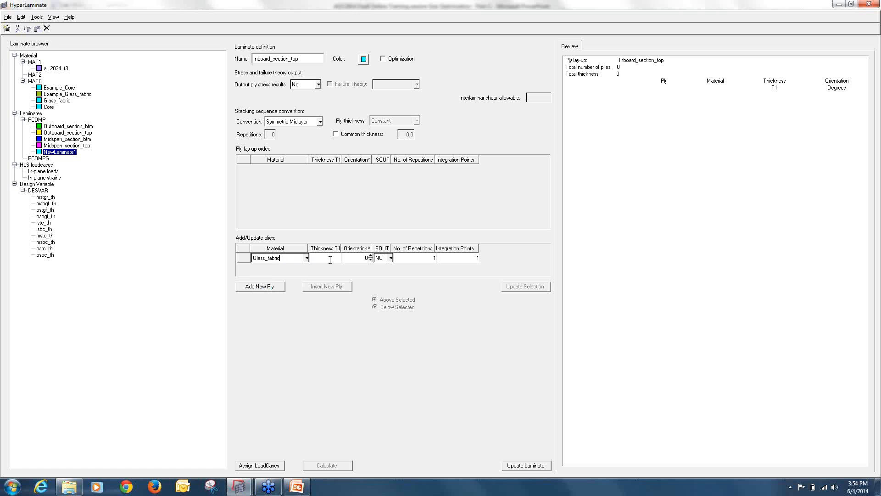
click(330, 260)
text(0.25)
click(279, 286)
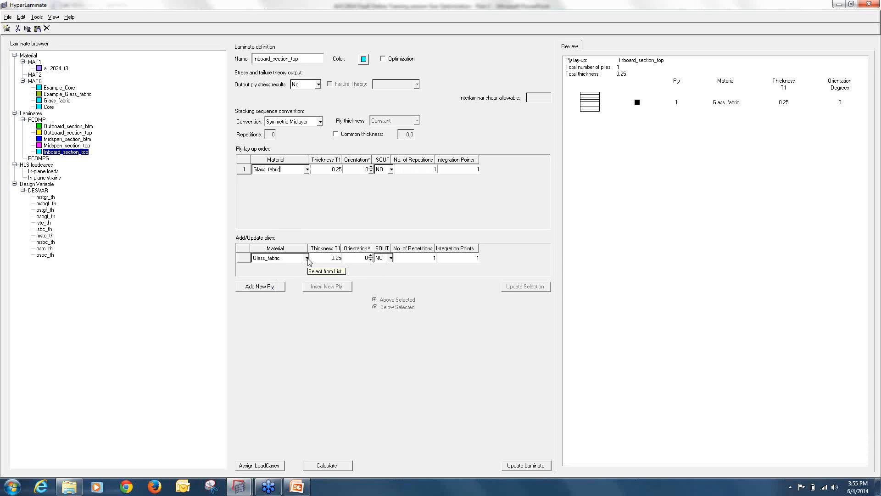
click(278, 287)
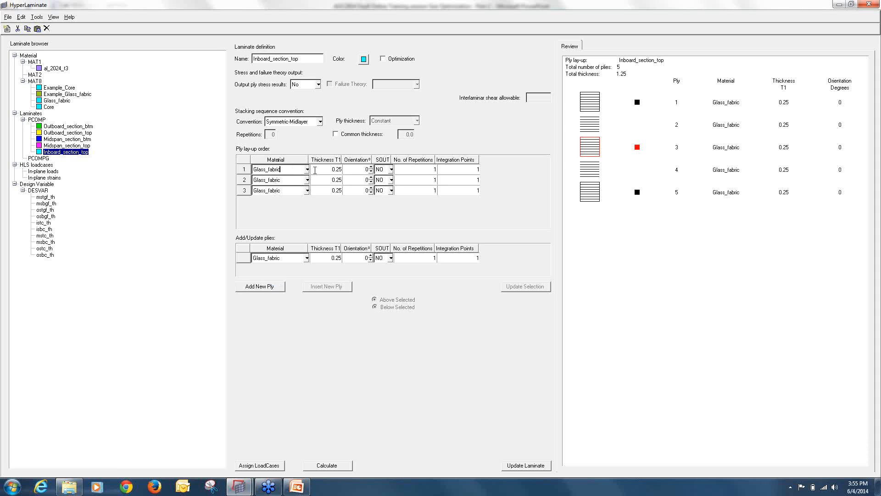
Set ply 1's orientation to 90, change ply 2 to Core with thickness 0.5 and orientation 45, and update the laminate.
double_click(361, 170)
text(90)
click(307, 189)
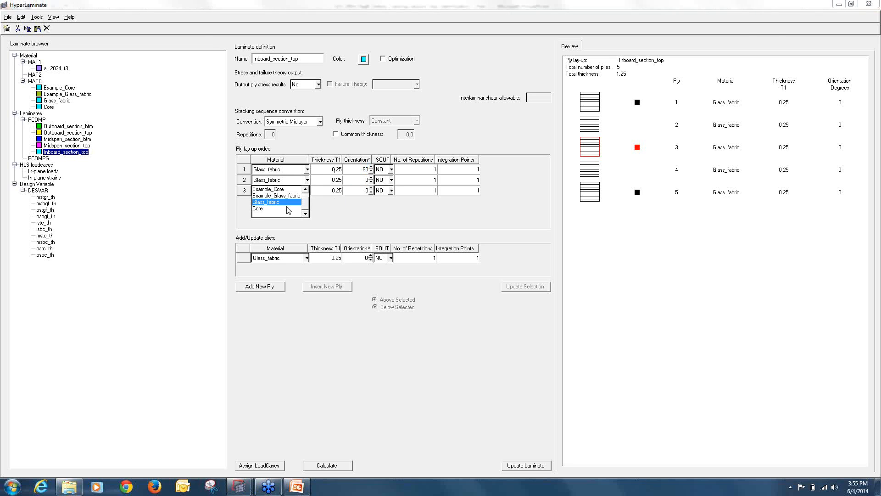
click(287, 207)
key(Tab)
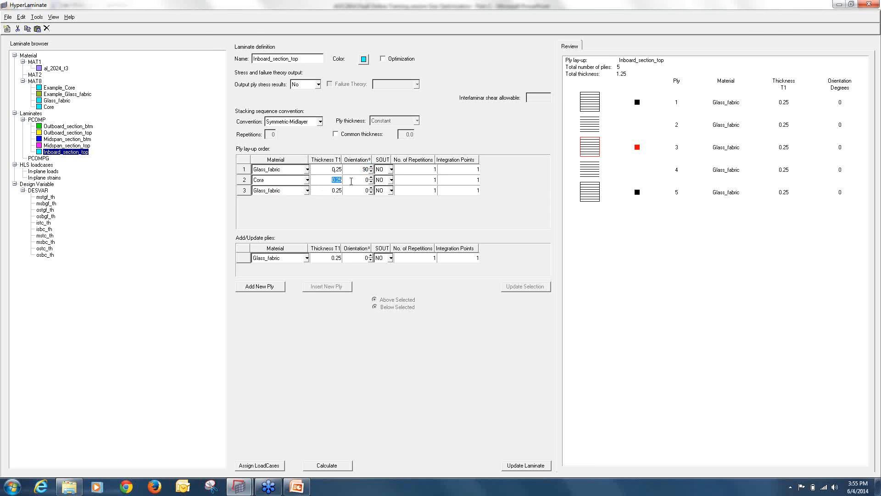
text(0)
key(Tab)
text(45)
click(366, 190)
click(526, 466)
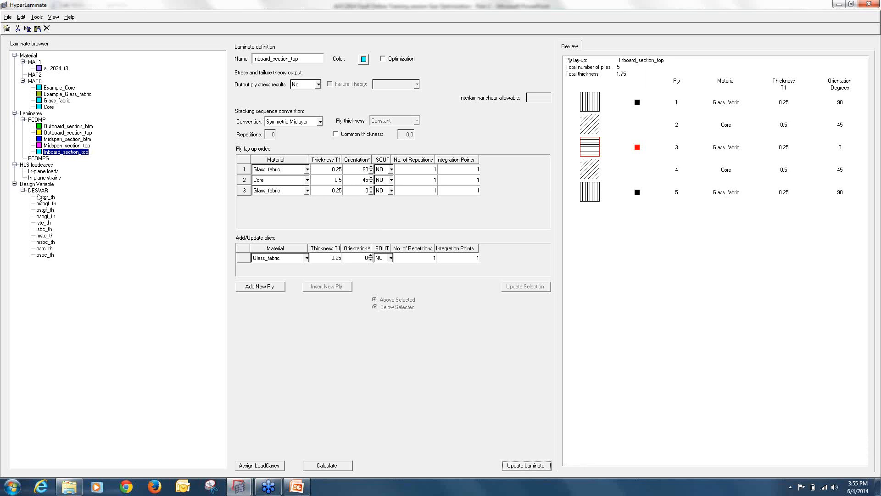
Duplicate the Inboard_section_top laminate, rename the copy Inboard_section_btm and update it.
right_click(79, 155)
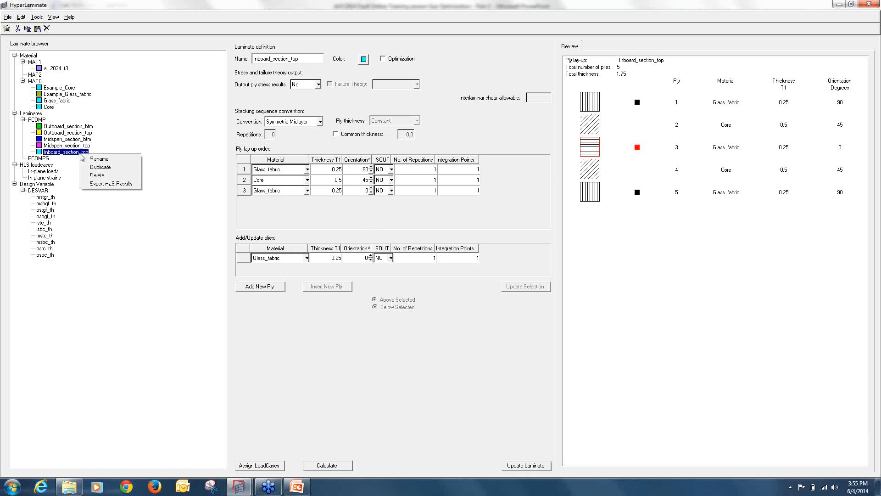
click(96, 168)
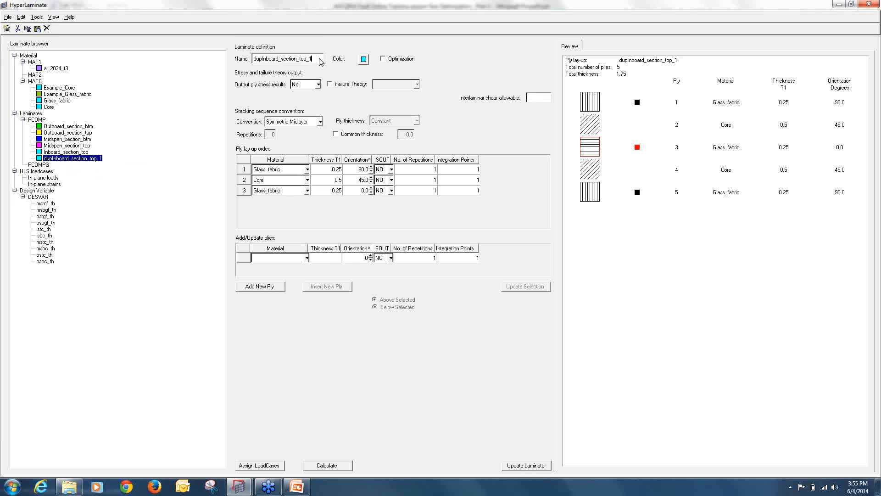
key(BackSpace)
key(BackSpace)
key(BackSpace)
text(btm)
key(BackSpace)
key(BackSpace)
key(BackSpace)
click(547, 466)
Set the Outboard_section_btm laminate's ply 1 orientation to 90 and ply 2 orientation to 45, and update it.
click(72, 126)
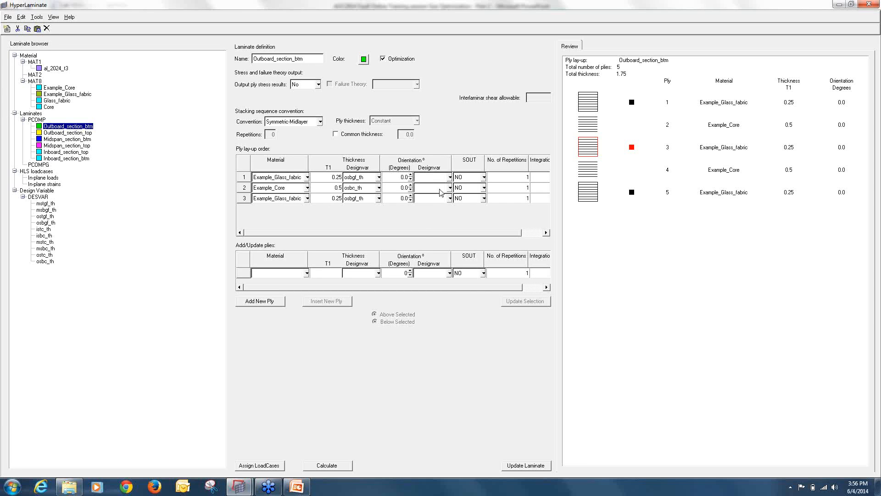
double_click(395, 177)
text(90)
double_click(402, 187)
click(538, 469)
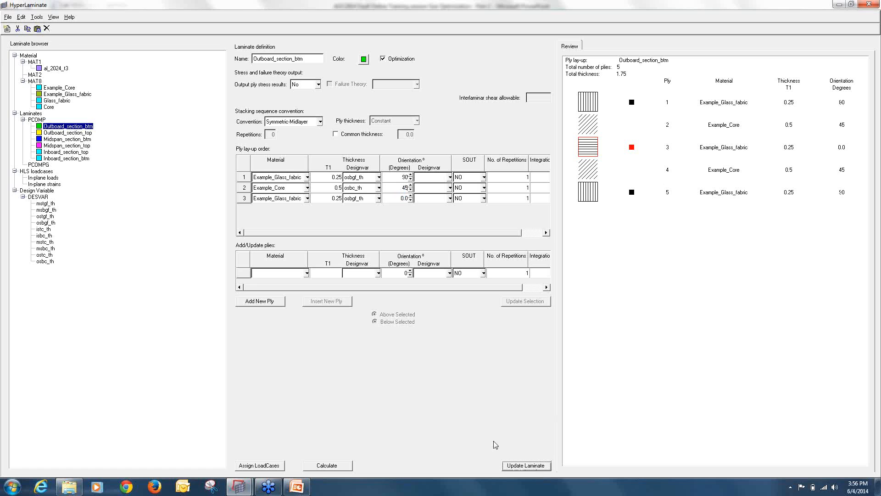
Change the ply orientations of the Outboard_section_top laminate and update it.
click(86, 133)
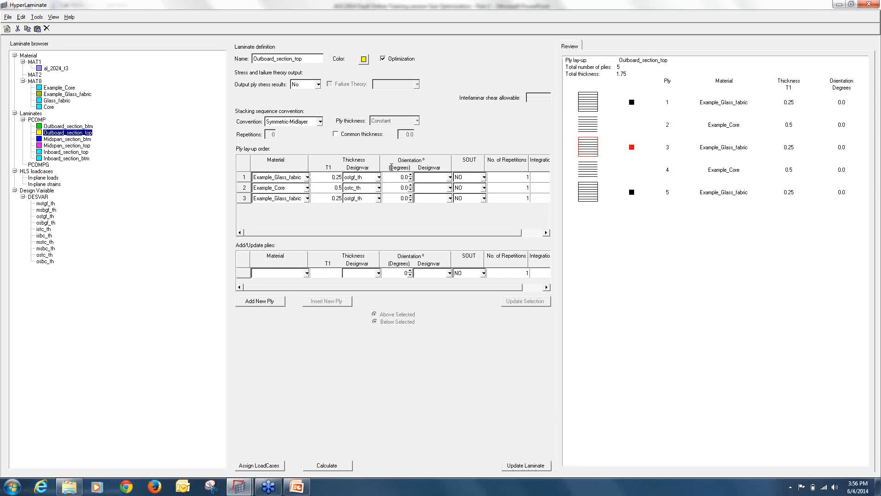
click(408, 175)
key(Return)
click(538, 466)
Set the Midspan_section_btm laminate's ply 1 orientation to 90, change the core ply's orientation and update the laminate.
click(67, 140)
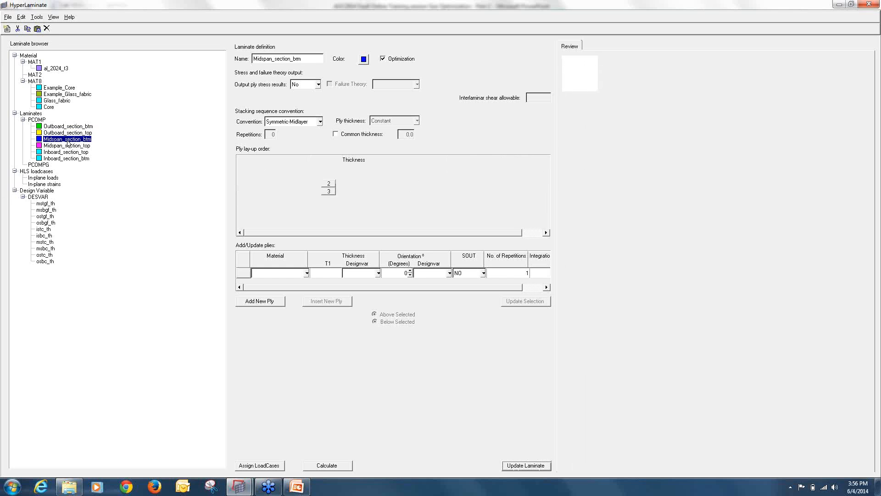
double_click(403, 177)
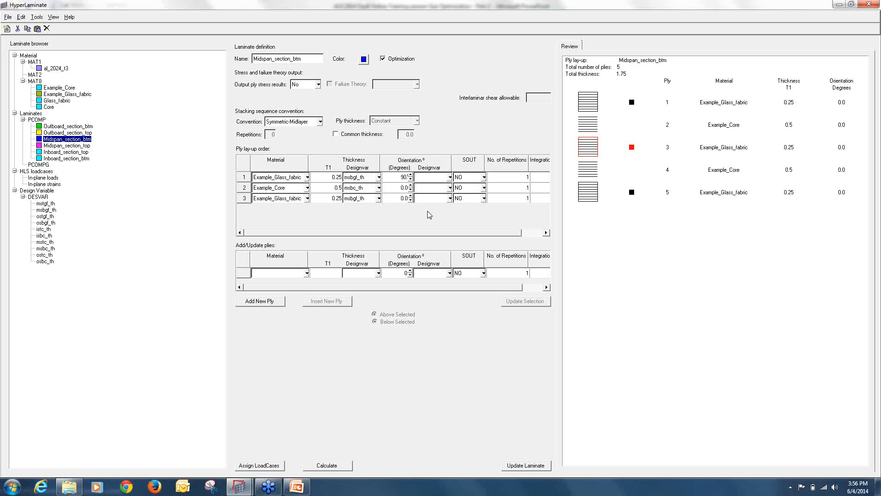
drag(417, 188, 422, 188)
click(524, 467)
Set the Midspan_section_top laminate's ply 1 orientation to 90 and core ply orientation to 45, and update it.
click(89, 146)
text(90)
drag(404, 188, 431, 194)
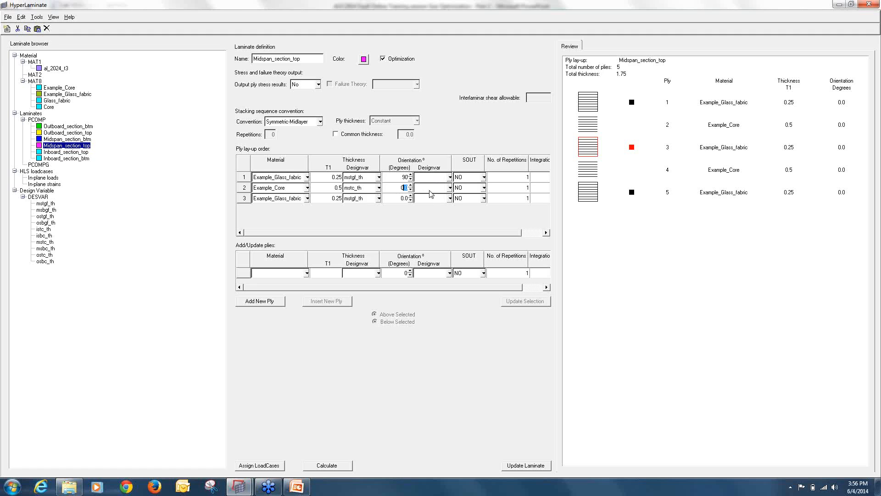
key(BackSpace)
click(532, 468)
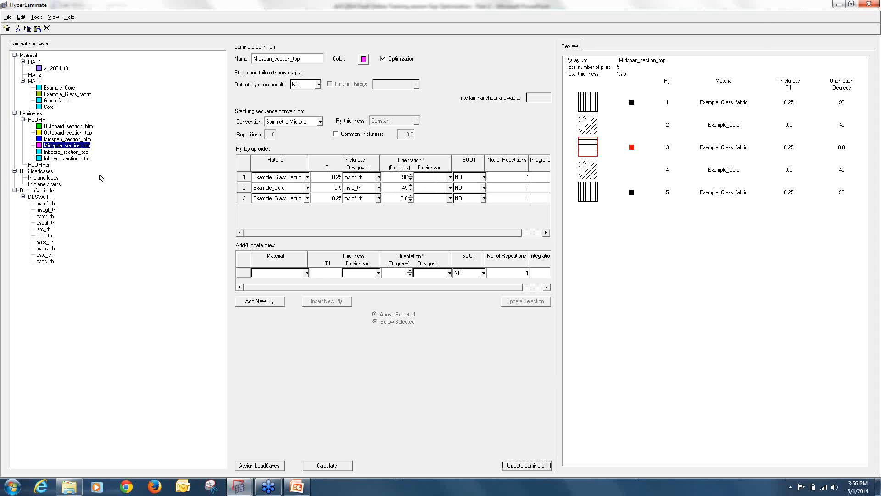
Exit HyperLaminate, confirm the exit and switch back to the tail_baseline model in HyperMesh.
click(9, 19)
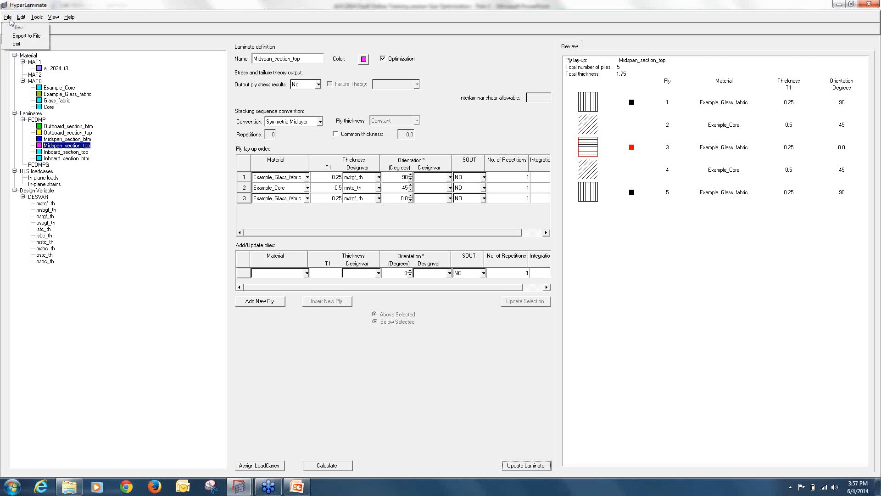
click(32, 46)
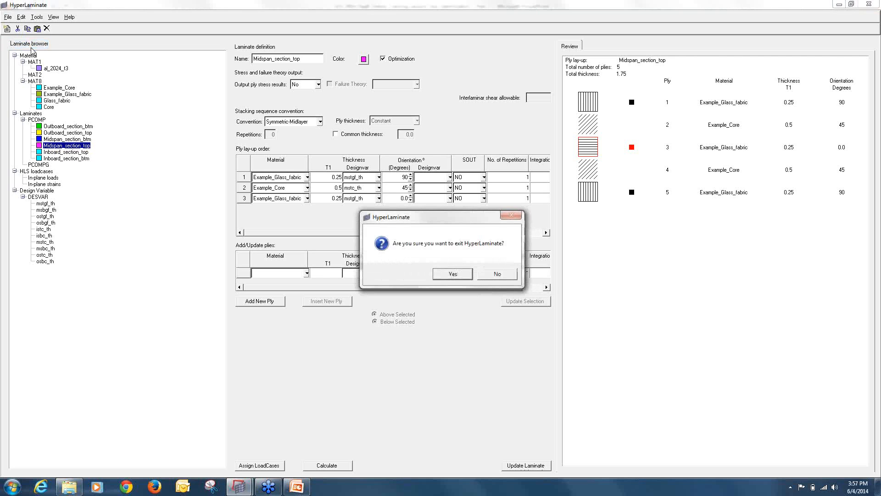
click(451, 274)
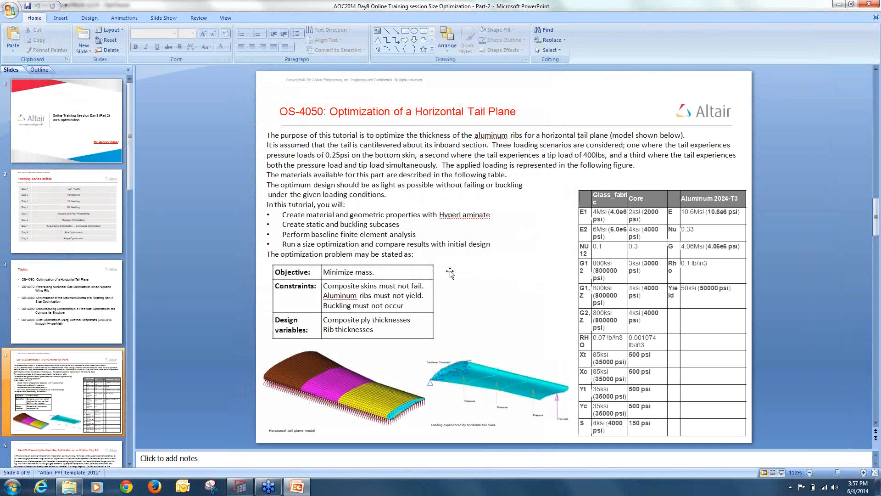
click(240, 487)
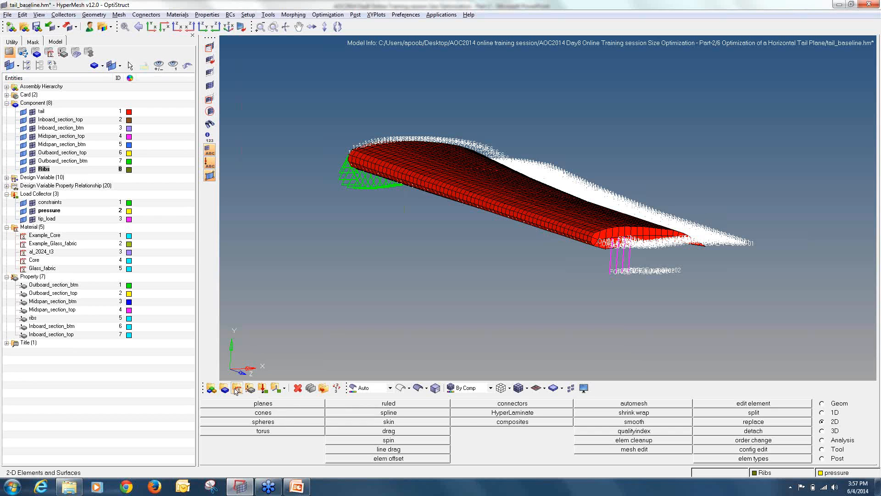
Review the MAT8 card values of the Glass_fabric material and close the material settings.
click(236, 389)
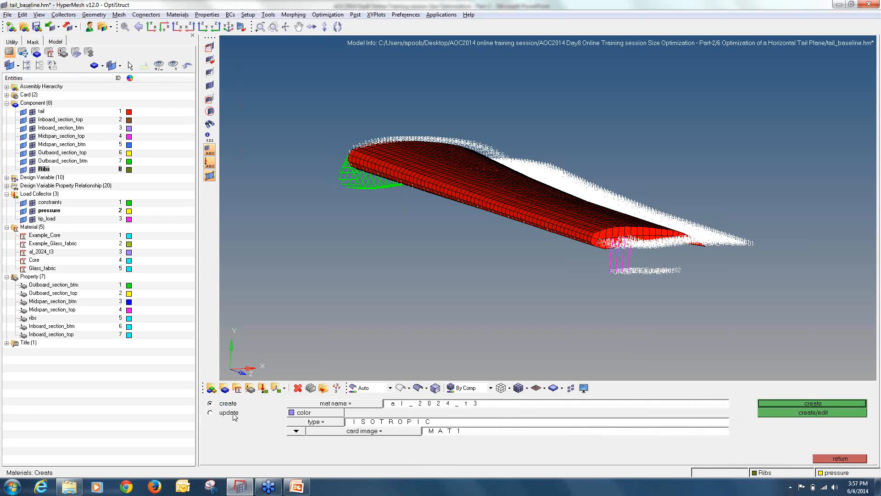
click(296, 404)
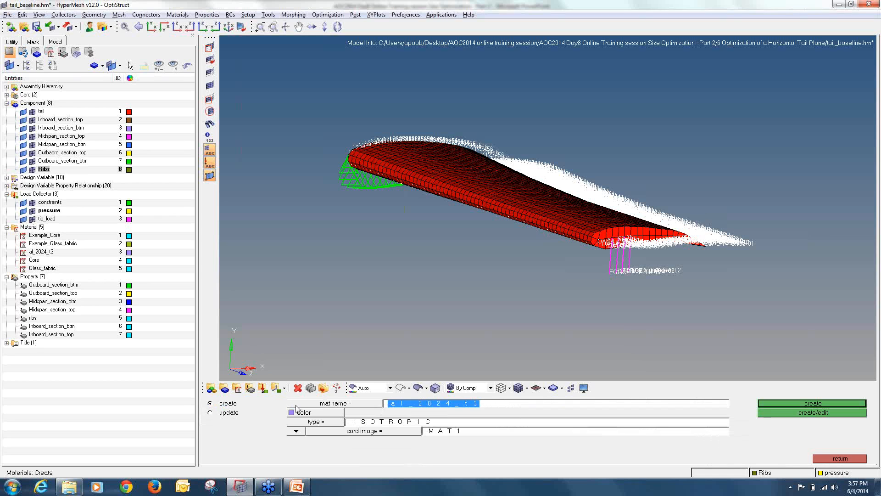
click(278, 442)
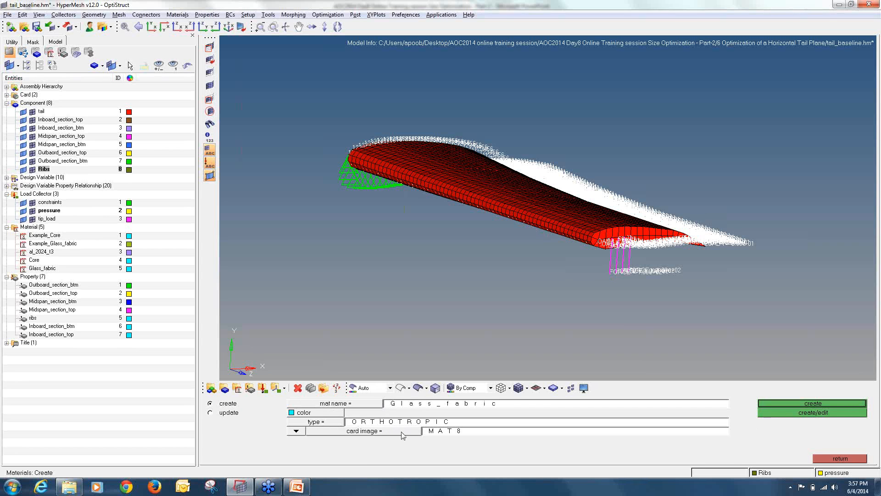
click(803, 413)
click(210, 412)
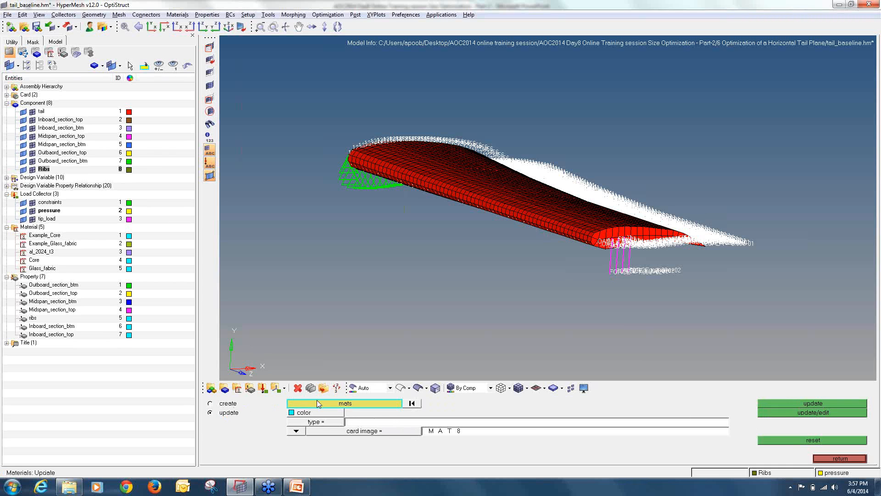
click(304, 405)
click(239, 440)
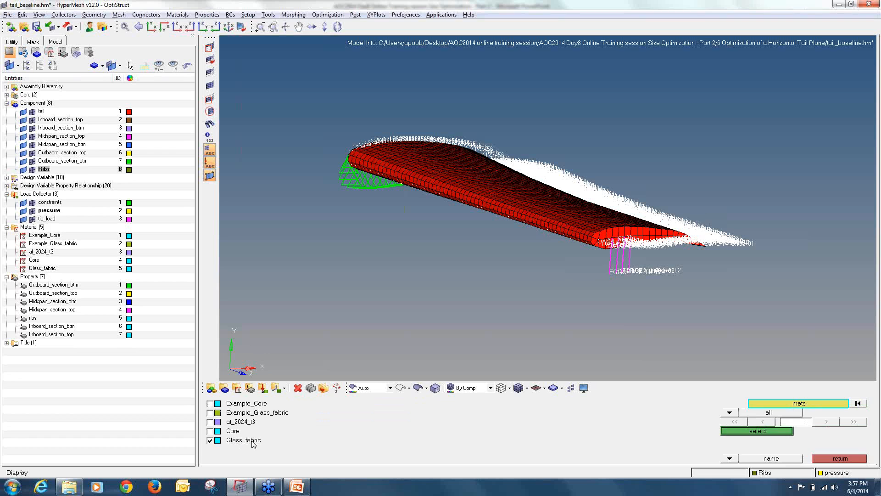
click(726, 432)
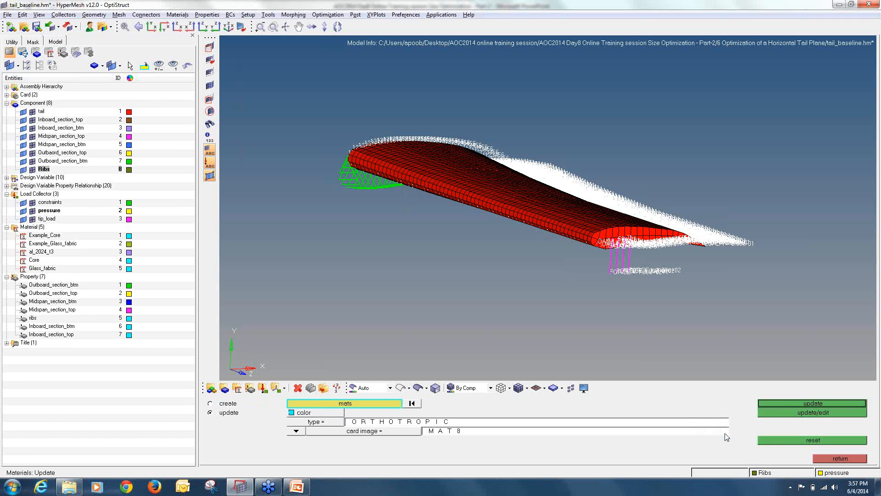
click(798, 413)
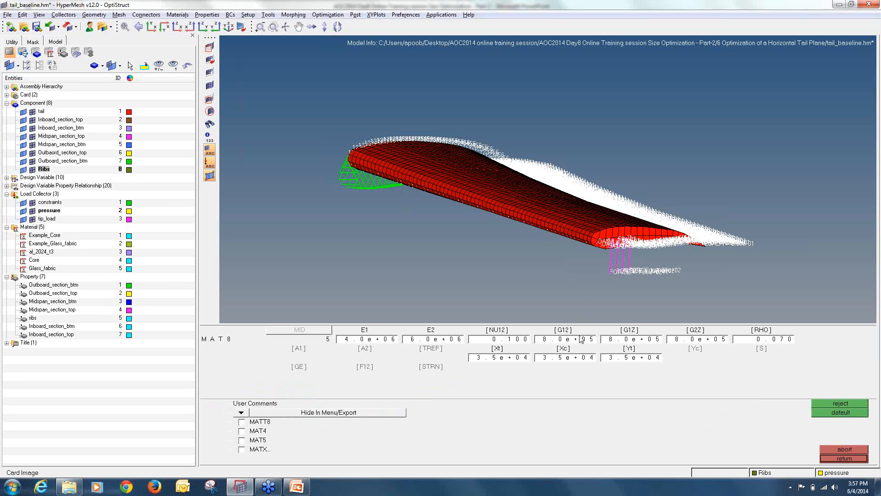
click(846, 459)
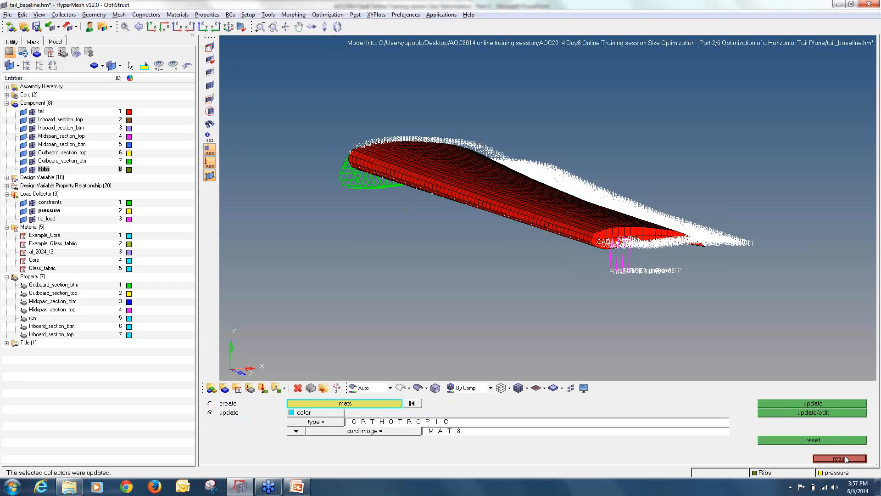
click(846, 459)
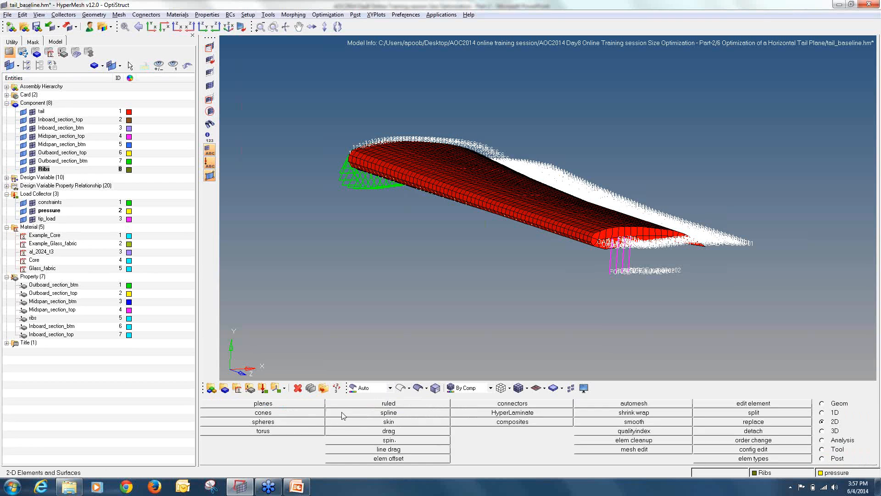
Review the PCOMP card of the Inboard_section_btm property and close the property settings.
click(250, 388)
click(229, 413)
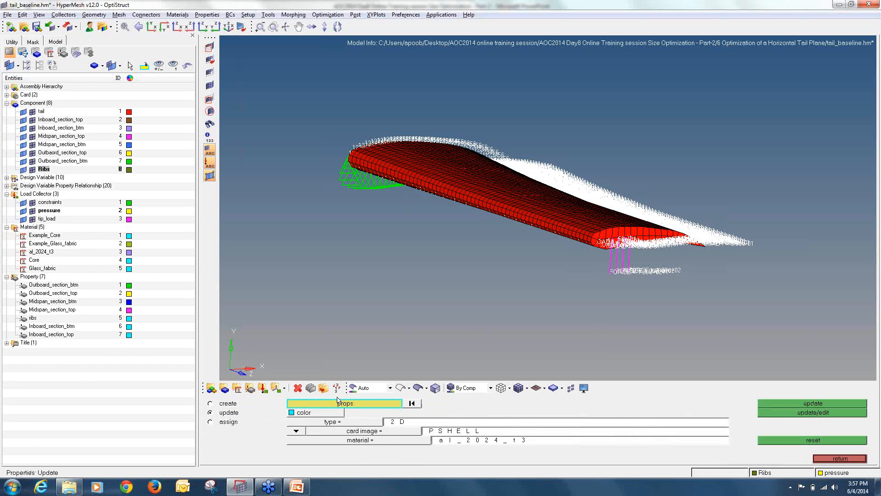
click(340, 404)
click(252, 452)
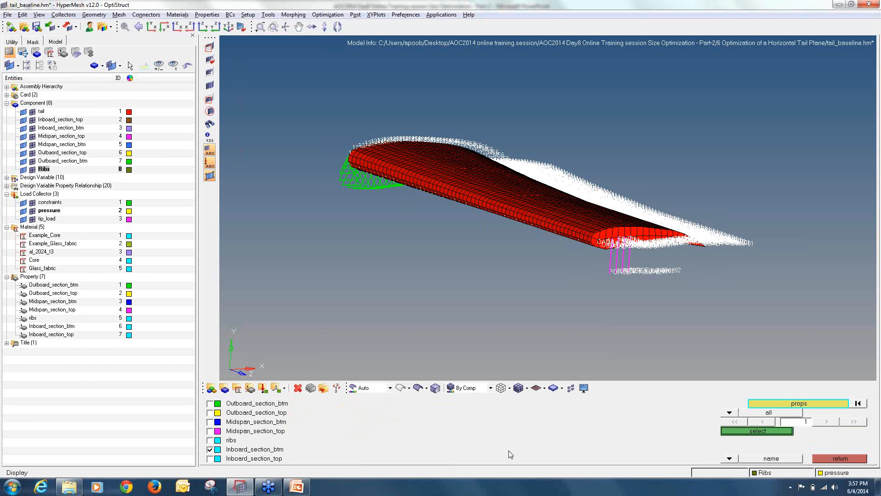
click(749, 432)
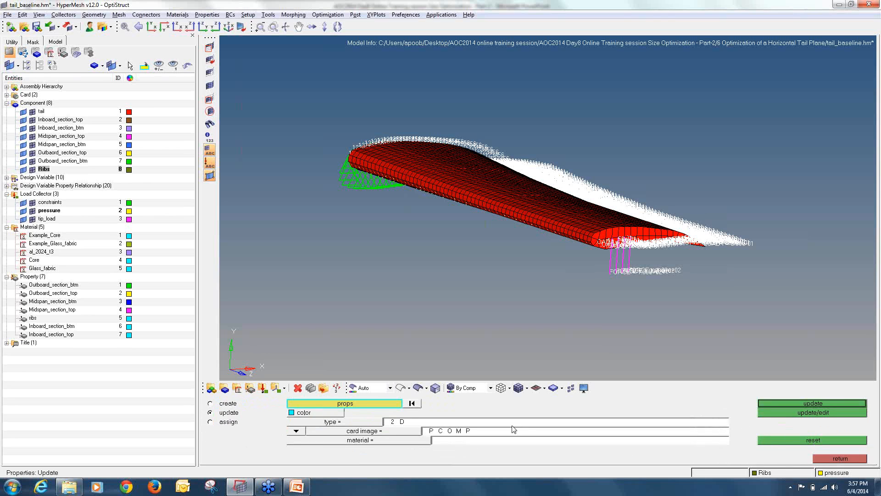
click(830, 412)
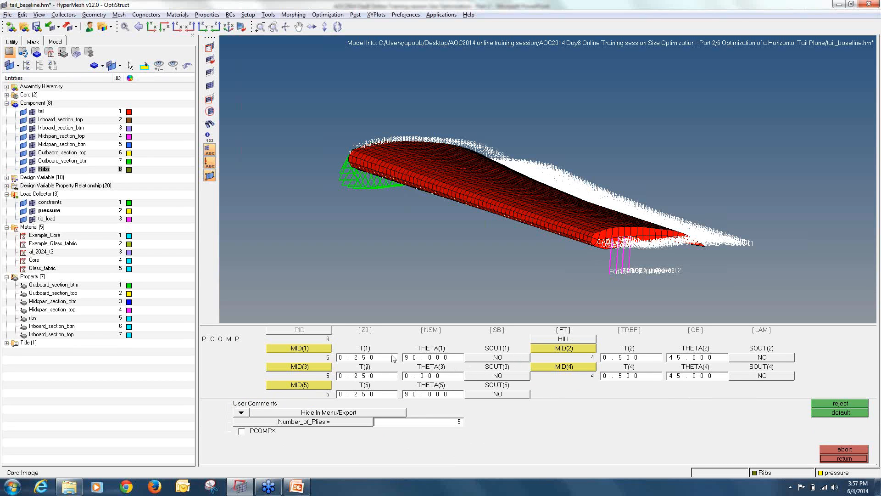
click(830, 459)
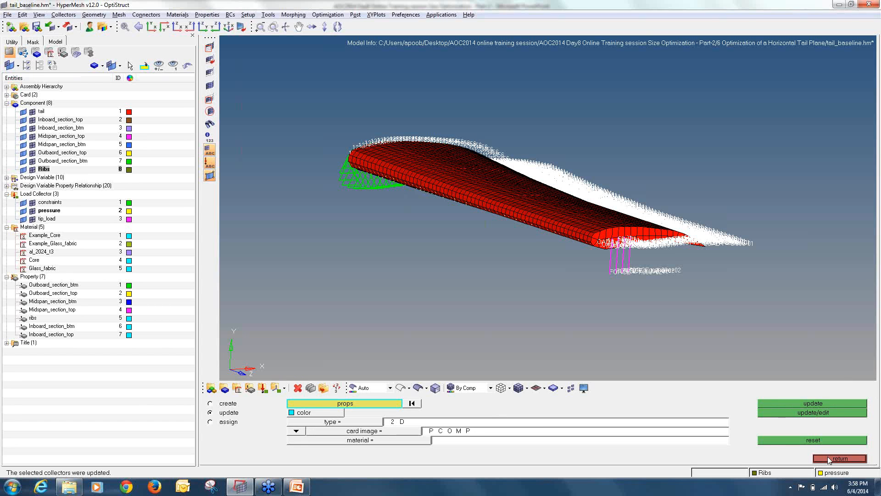
click(829, 458)
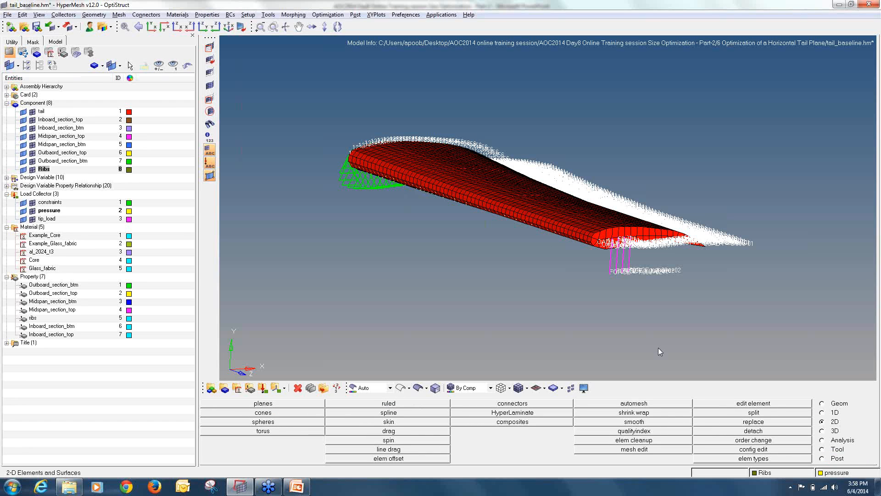
Assign the Inboard_section_top property to the Inboard_section_top component and update it.
click(224, 389)
click(251, 412)
click(303, 402)
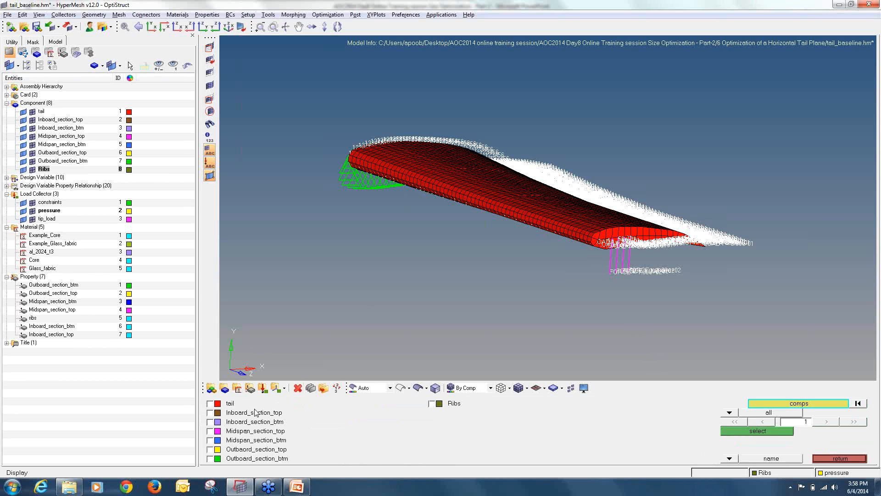
click(249, 413)
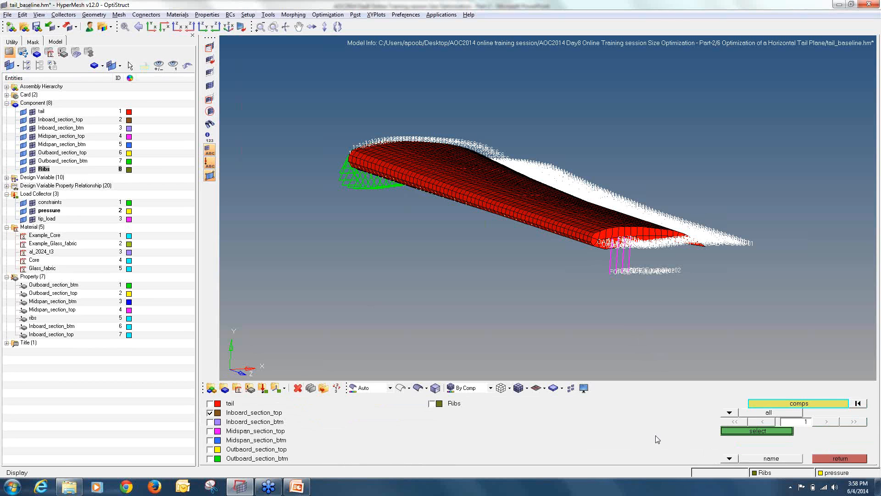
click(762, 432)
click(297, 431)
click(336, 435)
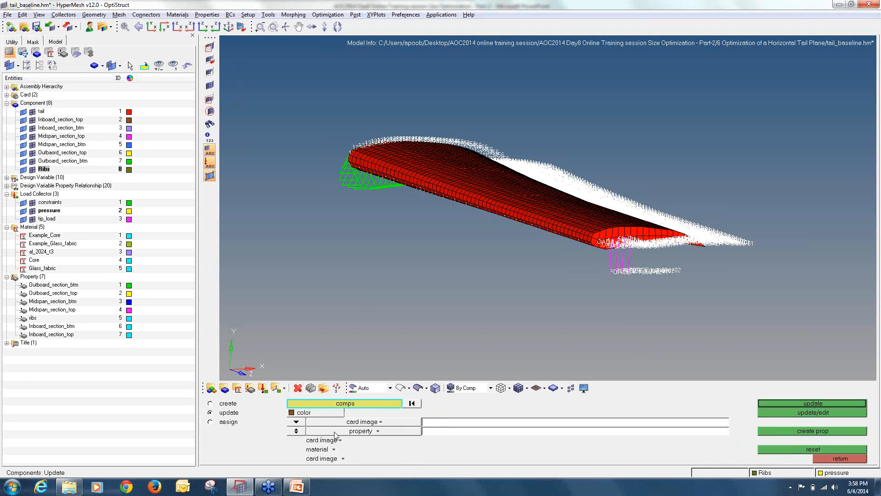
click(336, 432)
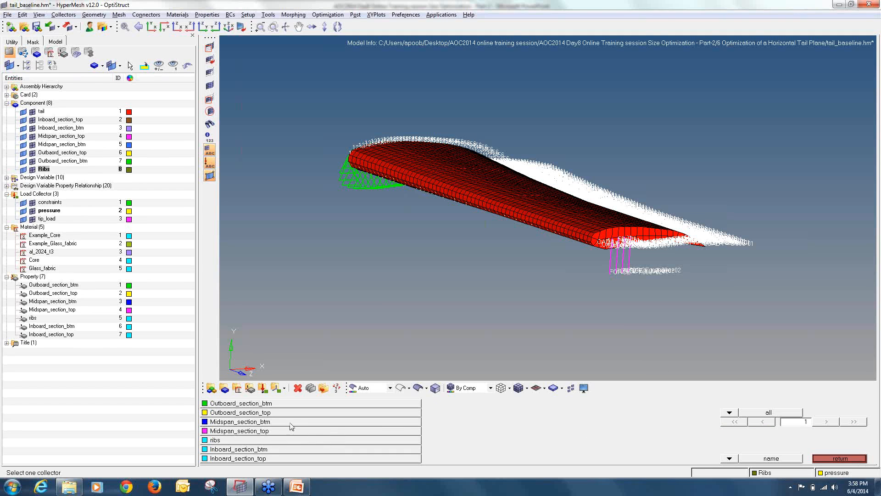
click(286, 458)
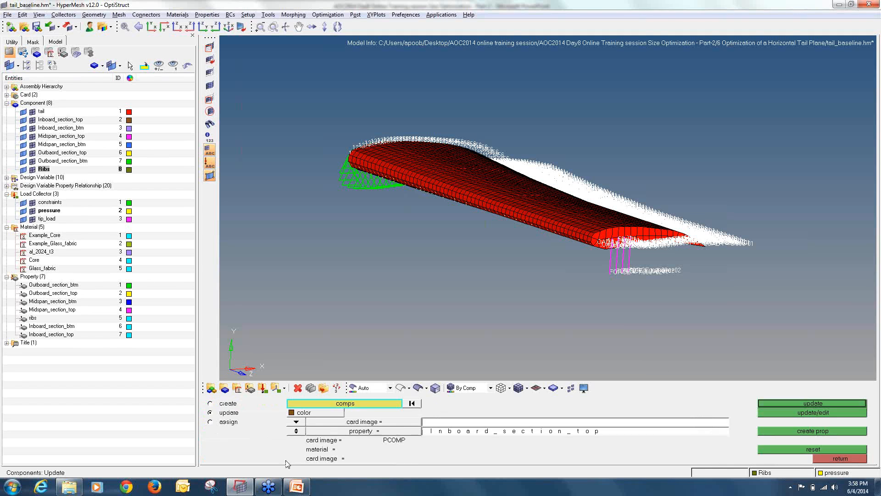
click(789, 404)
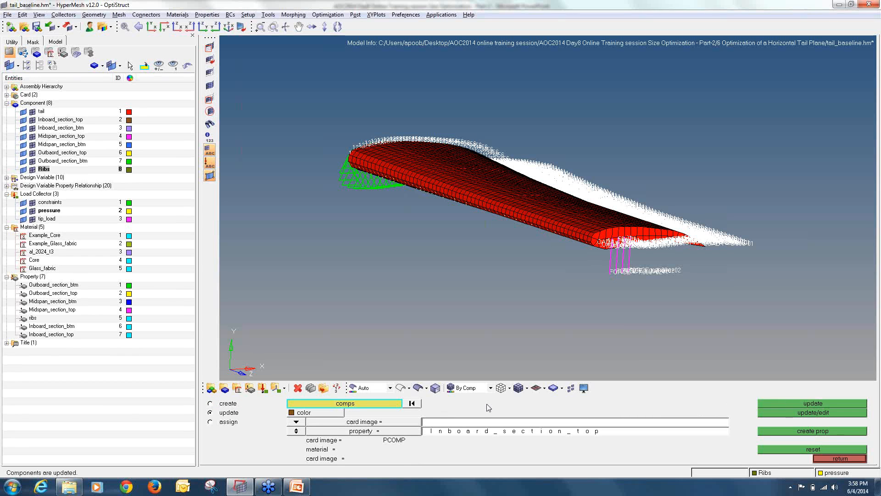
Assign the Inboard_section_btm property to the Inboard_section_btm component and update it.
click(385, 404)
click(266, 423)
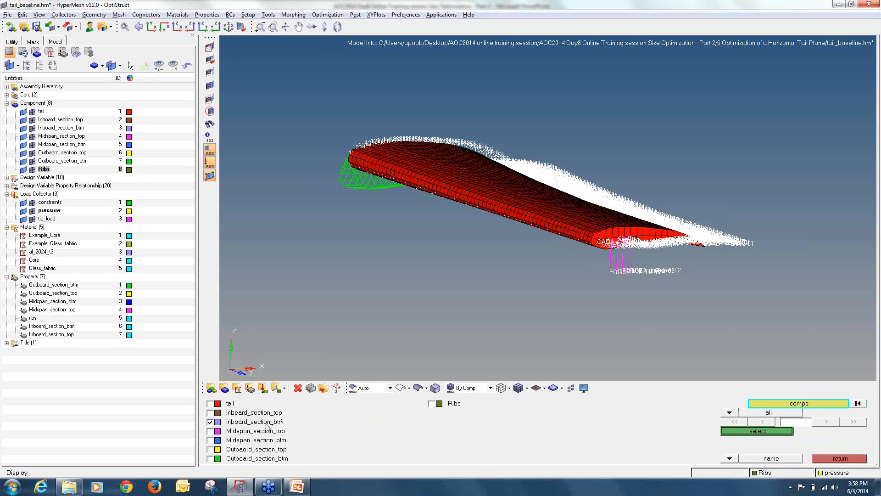
click(736, 432)
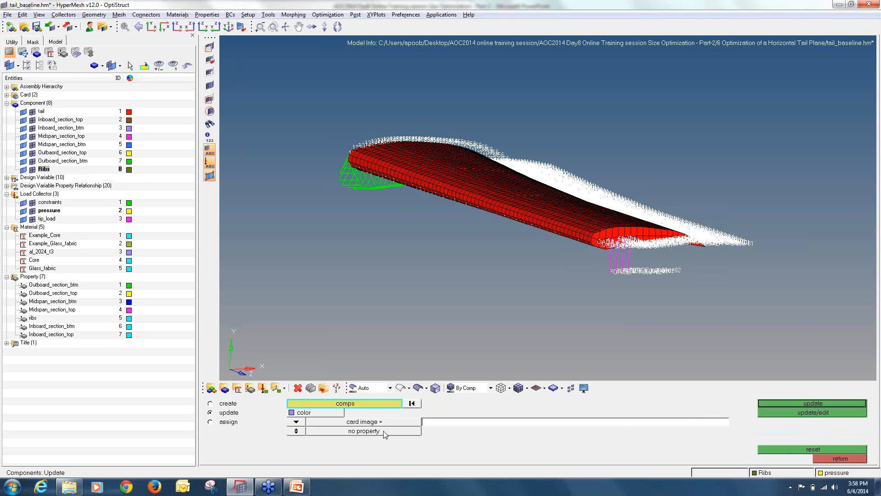
click(296, 431)
click(338, 436)
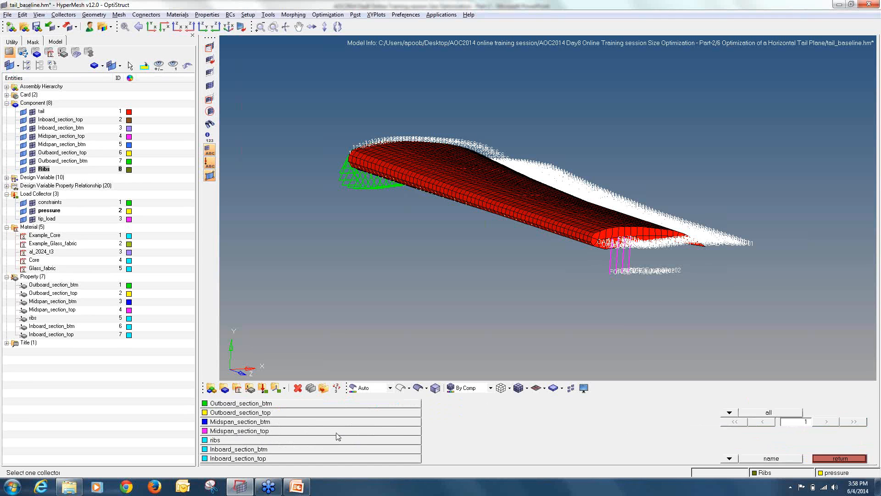
click(291, 450)
click(761, 404)
Update the Midspan_section_top component with the Midspan_section_top property.
click(339, 404)
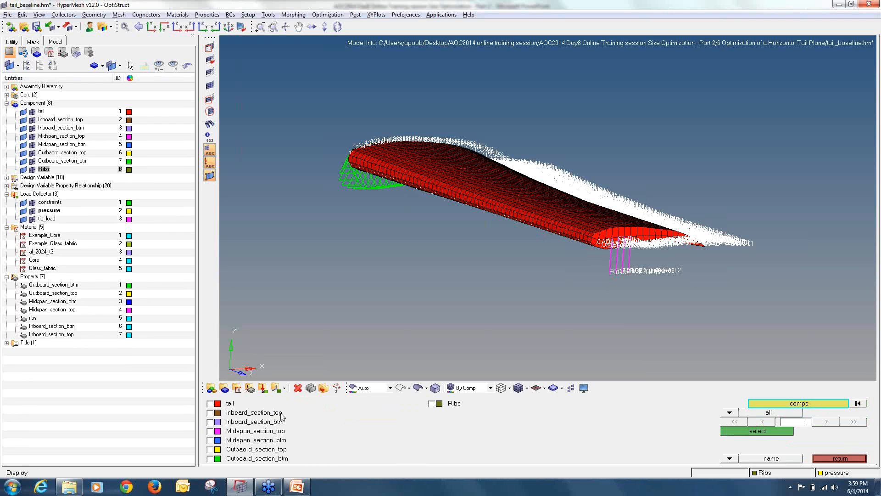
click(260, 434)
click(748, 431)
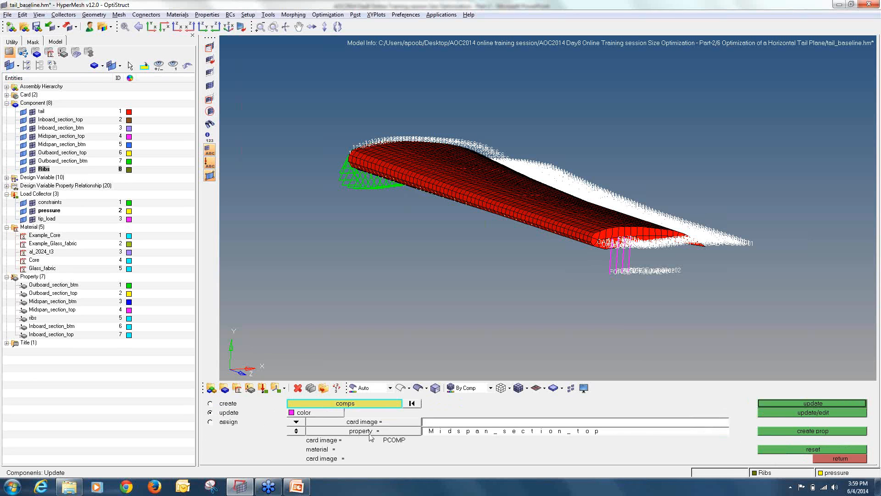
click(799, 402)
Update the Midspan_section_btm component with the Midspan_section_btm property.
click(364, 402)
click(289, 439)
click(747, 432)
click(338, 434)
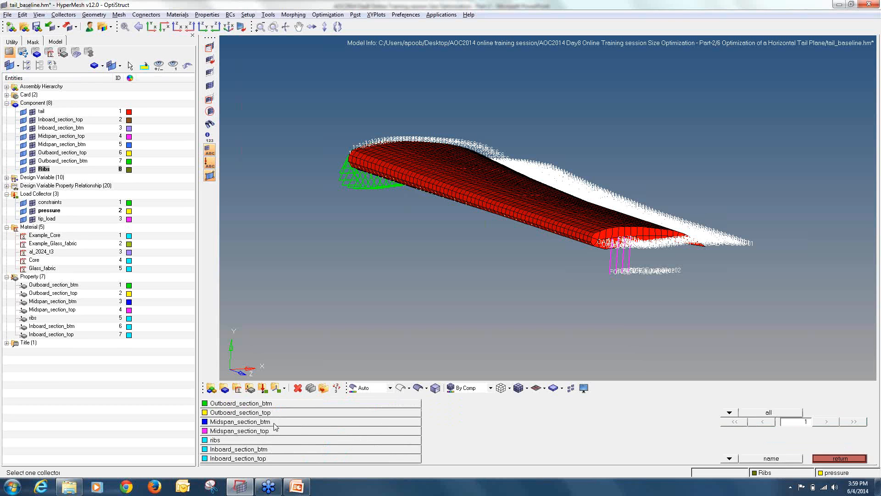
click(274, 423)
click(799, 405)
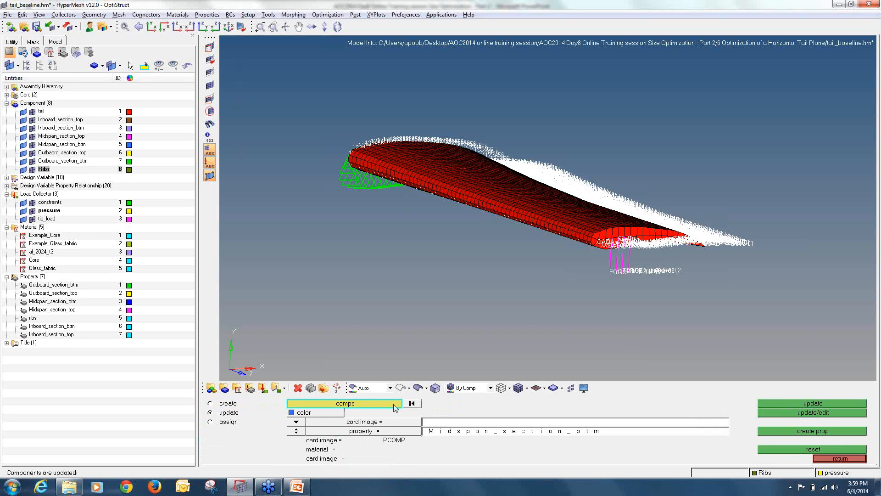
Assign the Outboard_section_top property to the Outbaord_section_top component and update it.
click(395, 408)
click(272, 450)
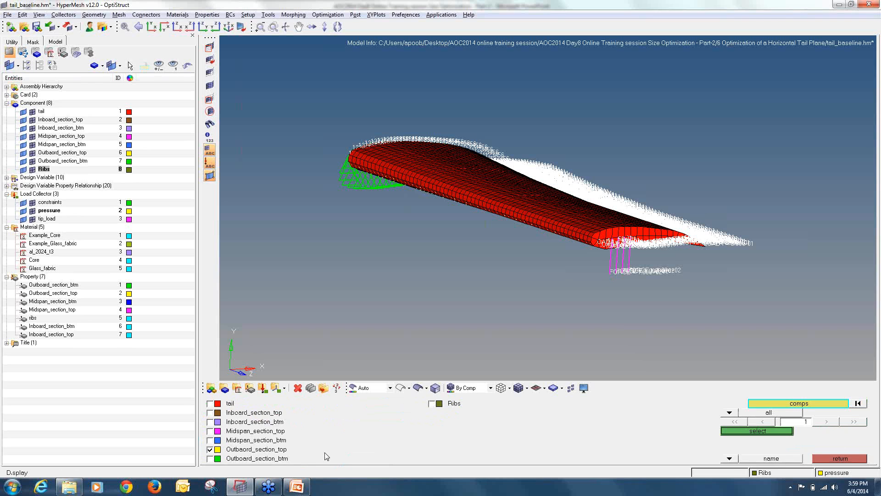
click(758, 431)
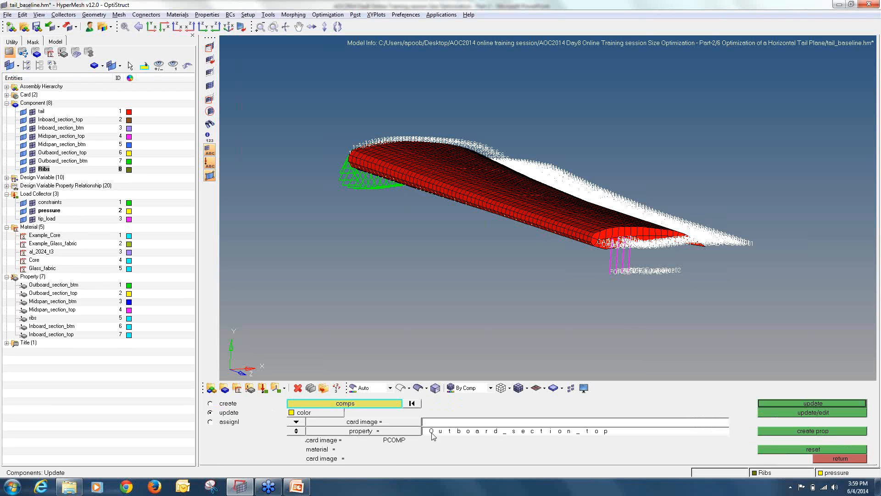
click(459, 431)
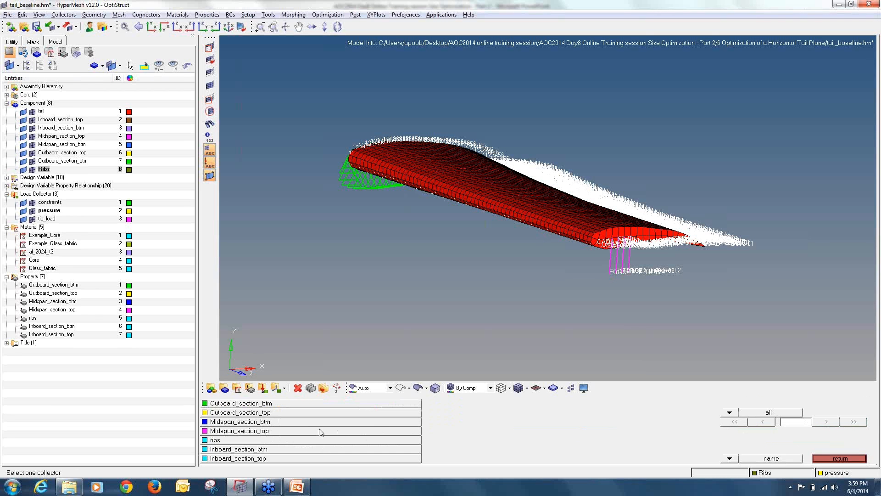
click(290, 412)
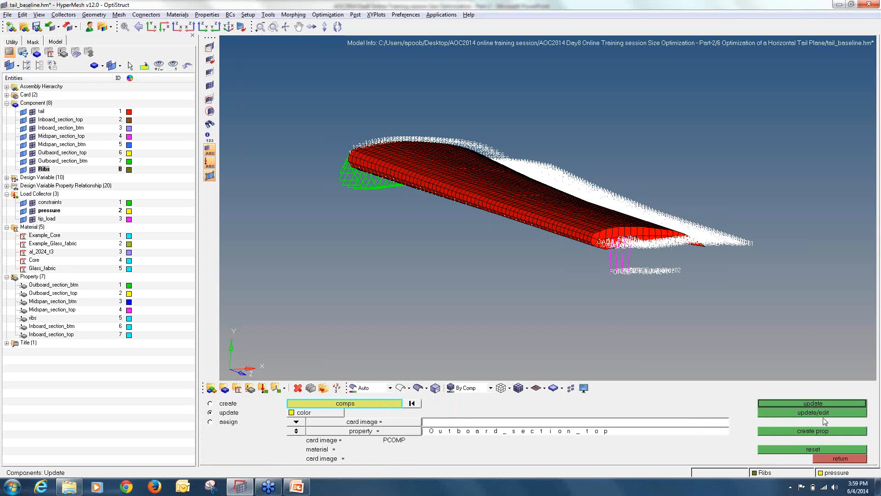
click(819, 404)
Assign the Outboard_section_btm property to the Outboard_section_btm component and update it.
click(348, 404)
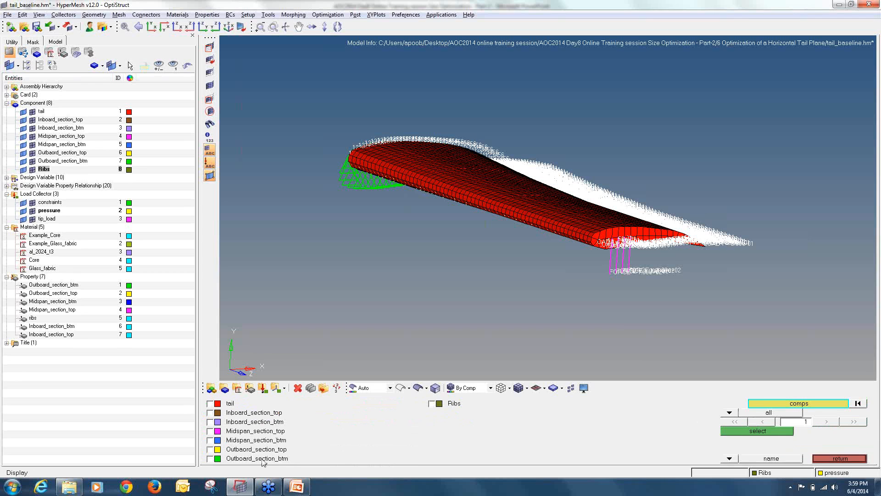
click(775, 430)
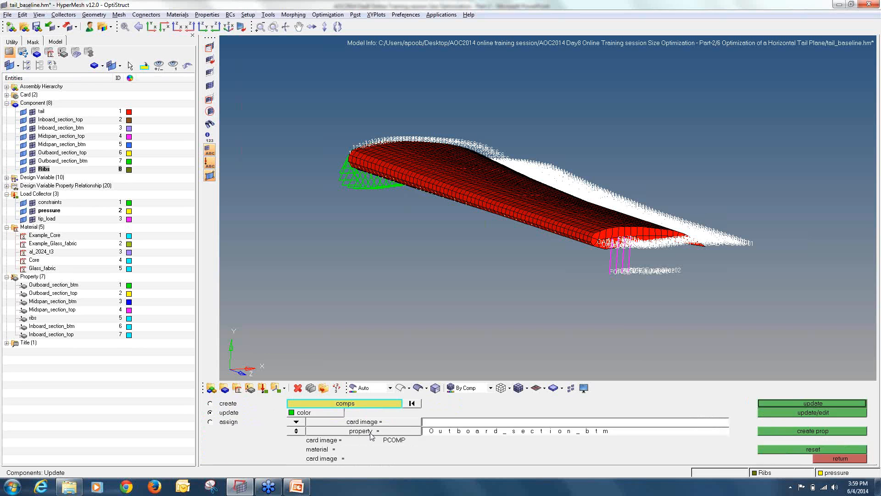
click(334, 427)
click(313, 403)
click(773, 404)
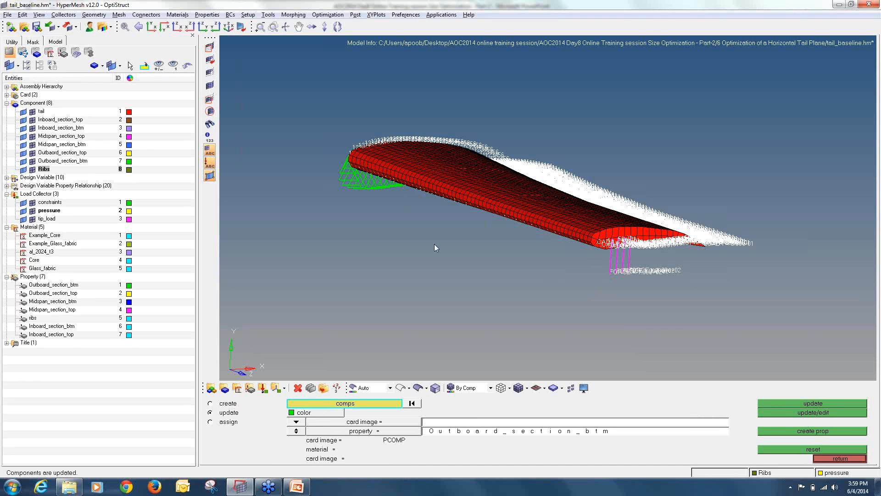
Hide the constraints, pressure and tip_load load collectors.
ctrl+drag(385, 268, 406, 277)
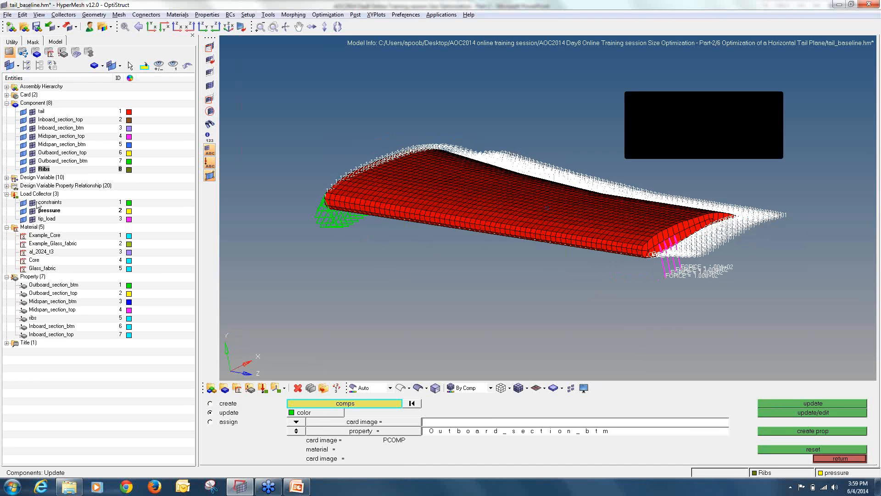
click(32, 202)
click(32, 211)
click(32, 219)
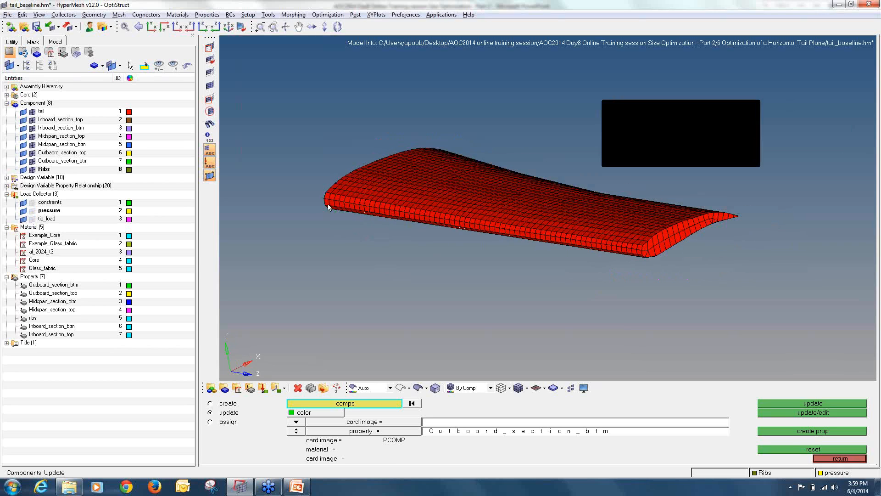
Check which component holds the elements by hiding and redisplaying tail, and close the component update.
ctrl+drag(486, 264, 500, 294)
click(32, 111)
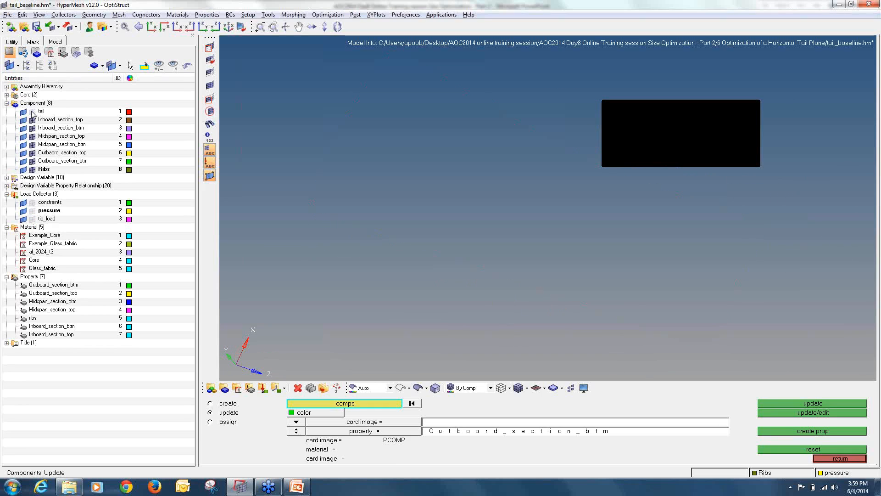
click(32, 111)
mouse_move(659, 271)
ctrl+mouse_down()
mouse_move(502, 204)
mouse_move(543, 173)
mouse_move(457, 216)
mouse_move(578, 247)
mouse_move(624, 194)
ctrl+mouse_up()
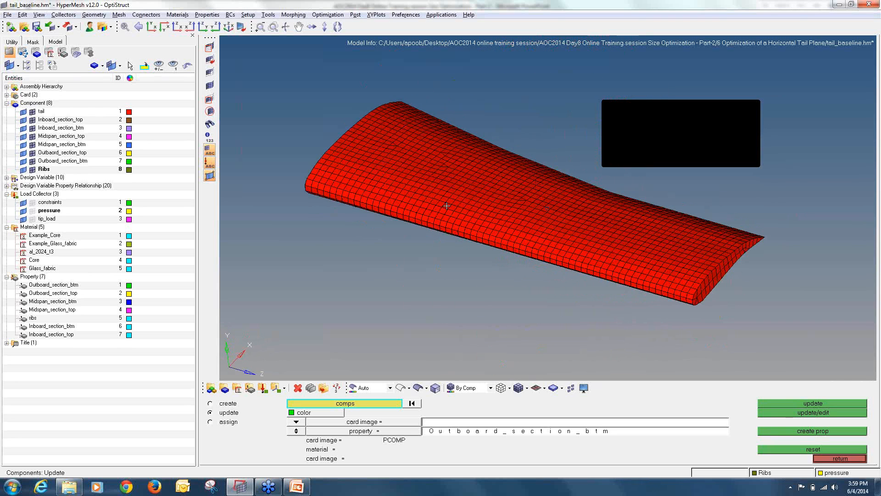
click(828, 458)
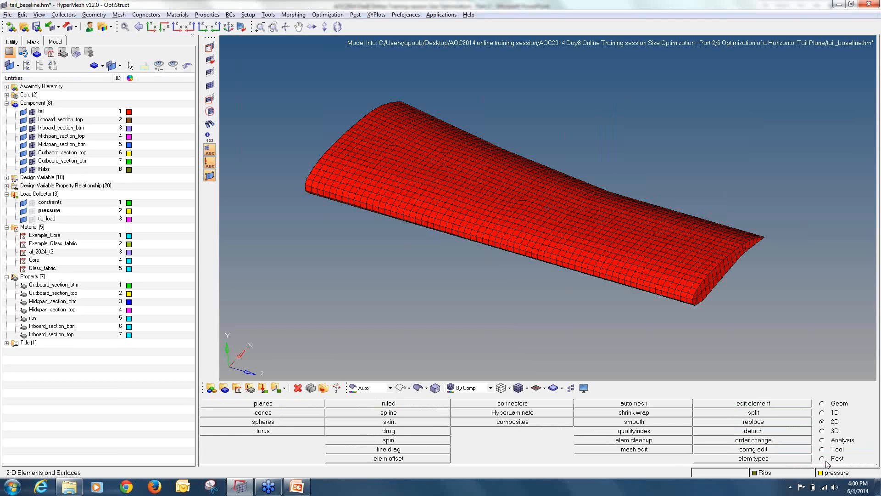
Set the feature angle in the mesh options to 37.
key(o)
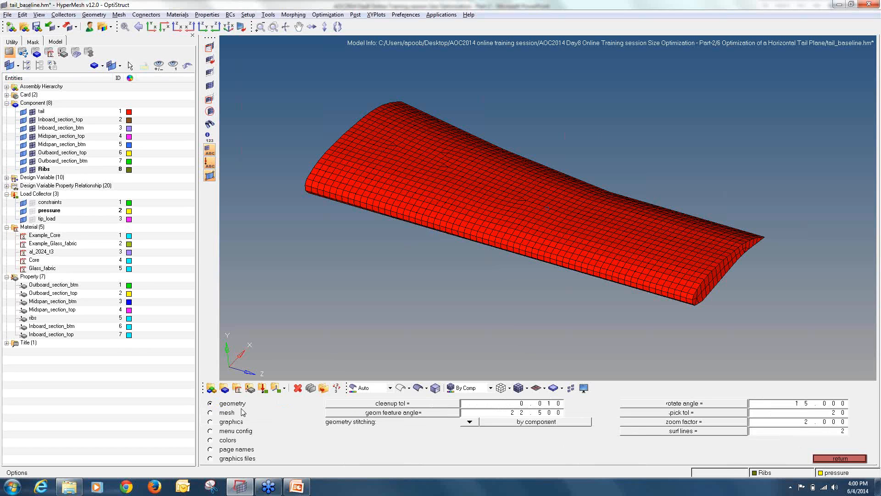
click(229, 415)
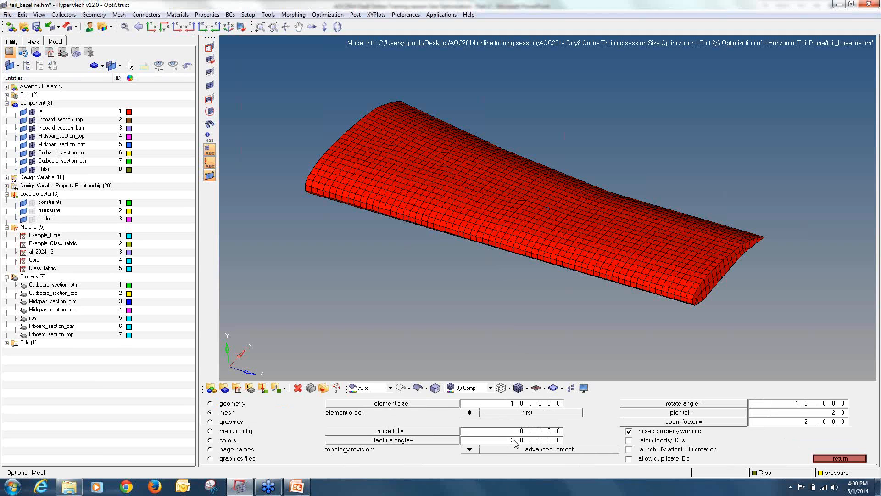
click(555, 443)
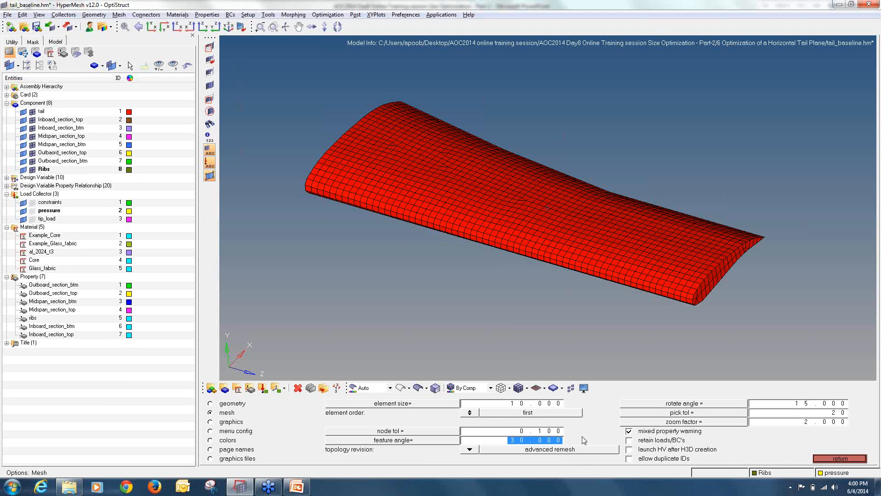
text(3)
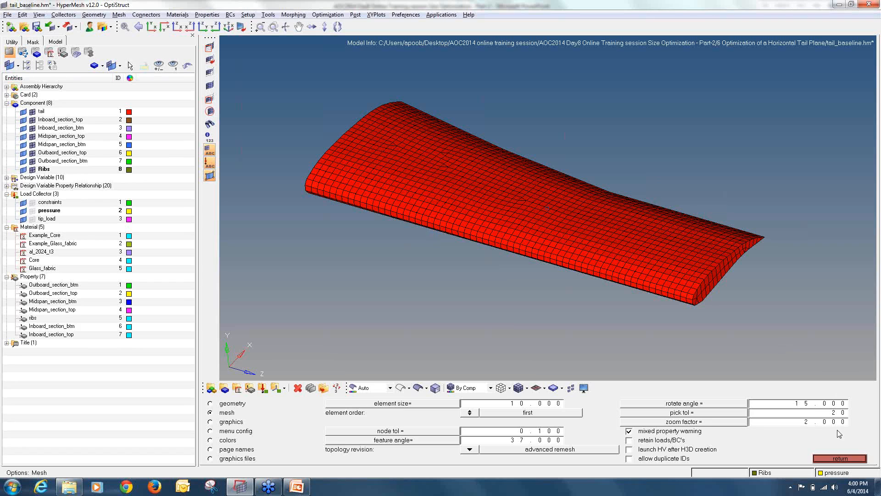
Organize the outboard upper skin elements, selected by face from one element, into the Outbaord_section_top component.
click(843, 458)
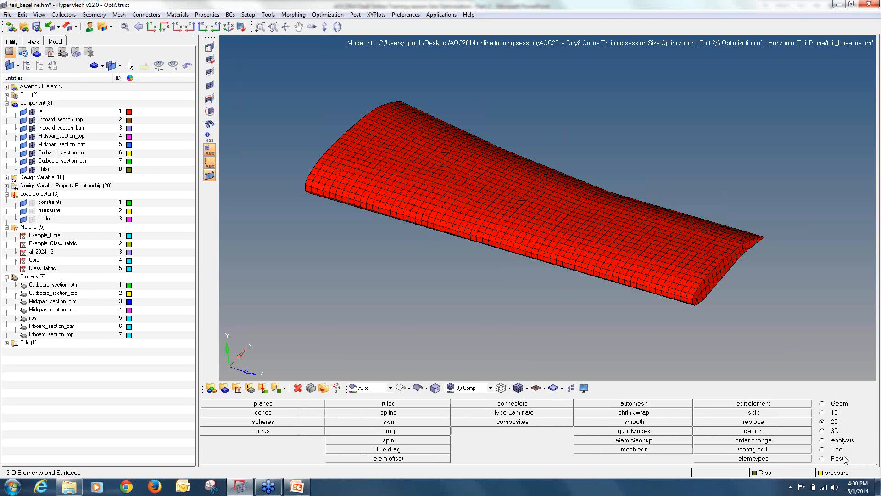
click(835, 450)
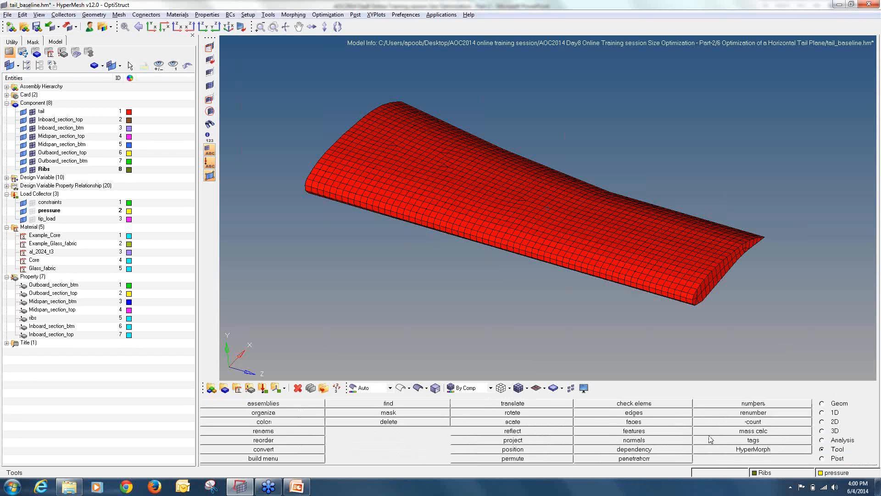
click(271, 416)
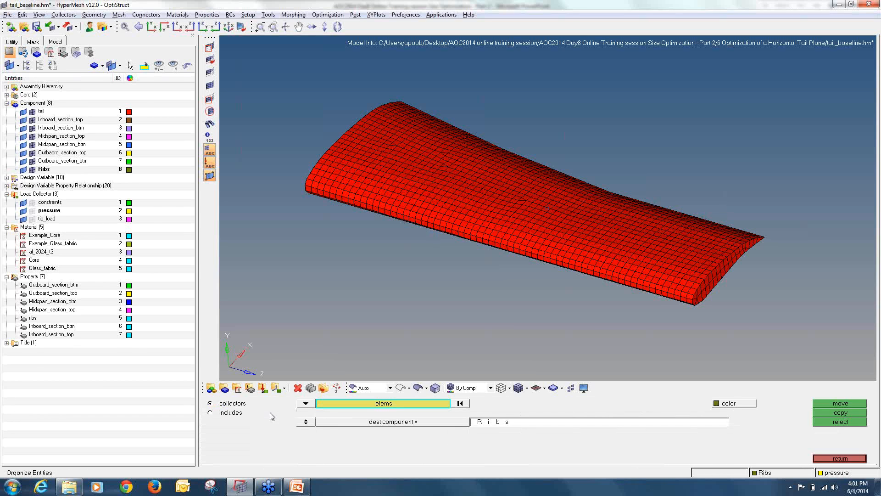
click(365, 406)
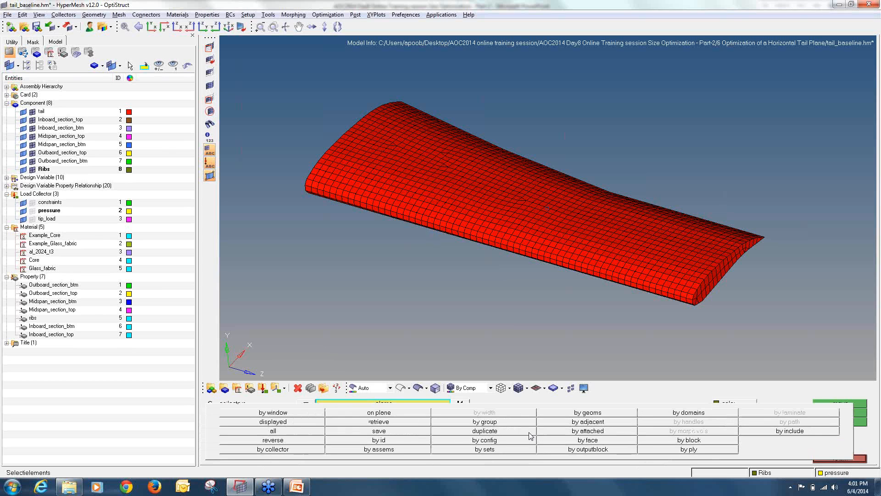
click(560, 446)
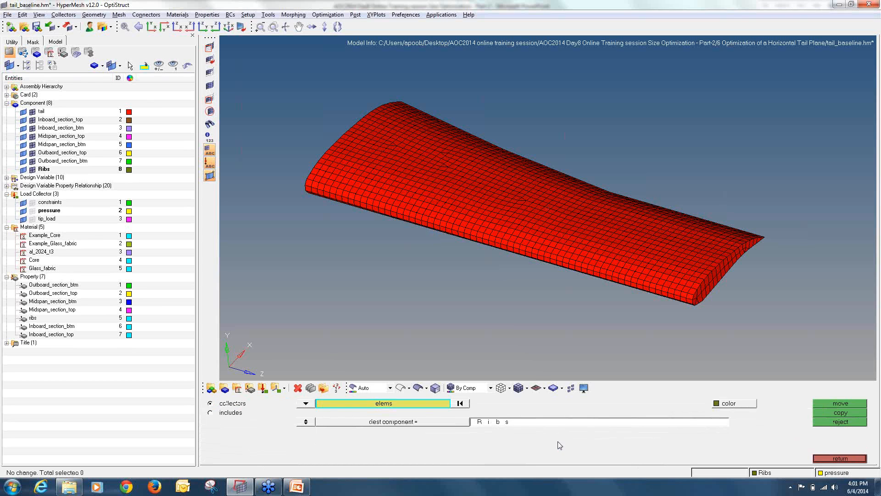
click(650, 255)
click(429, 423)
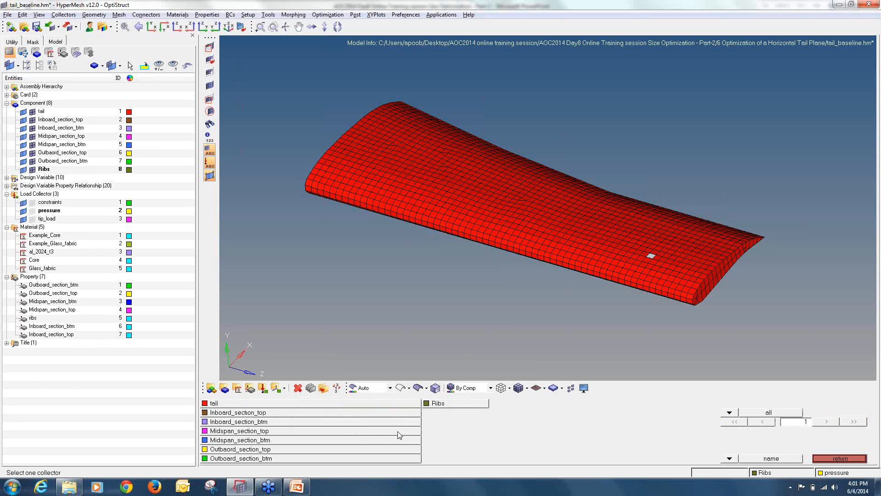
click(362, 448)
click(424, 404)
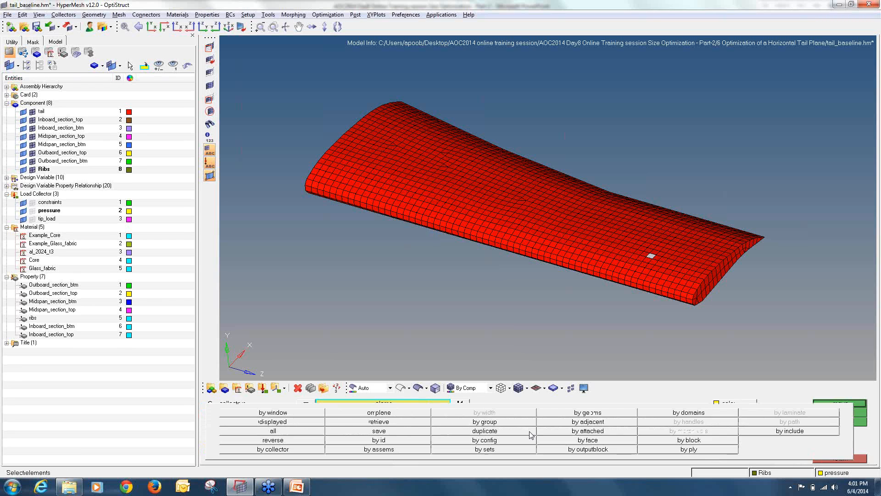
click(585, 441)
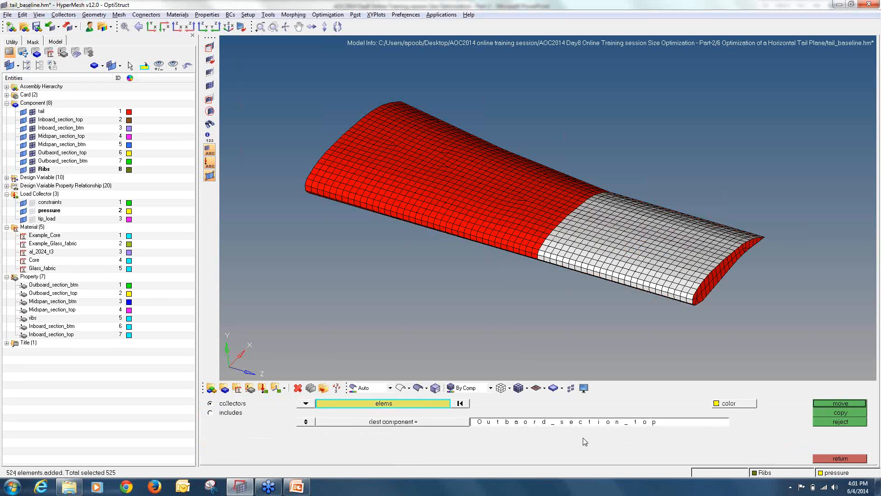
click(840, 403)
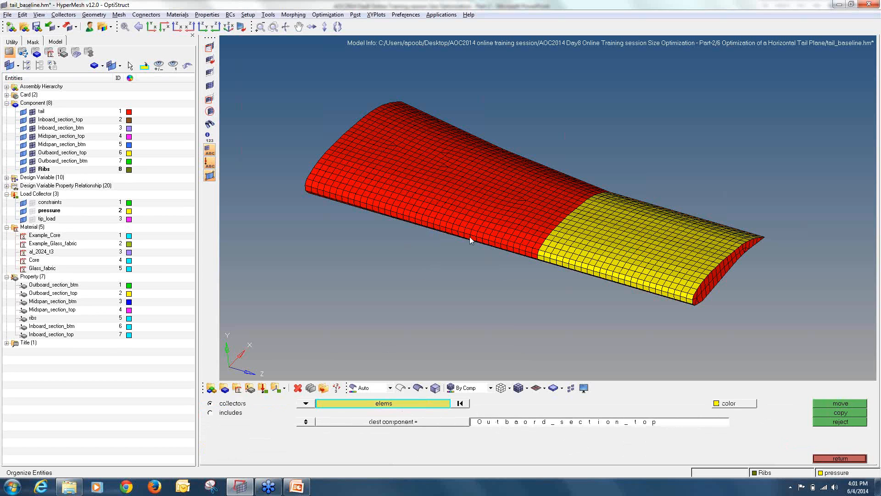
Move the midspan upper skin elements, selected by face, into the Midspan_section_top component.
click(446, 422)
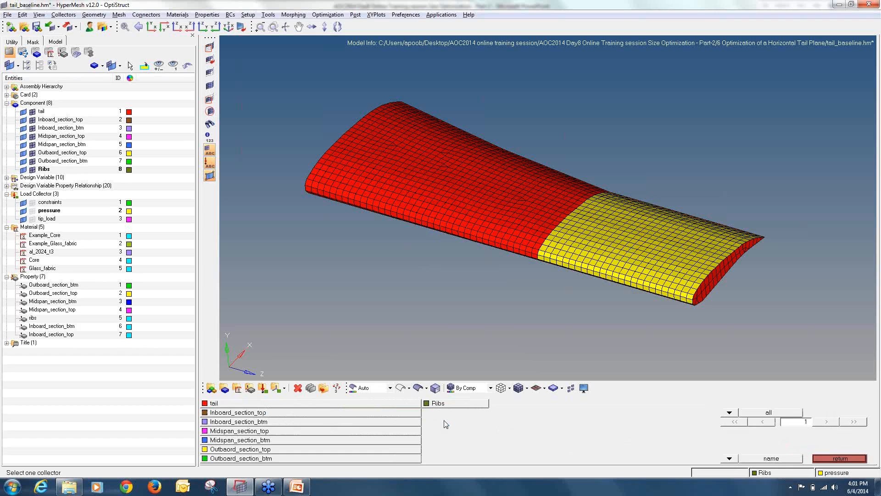
click(319, 432)
click(509, 169)
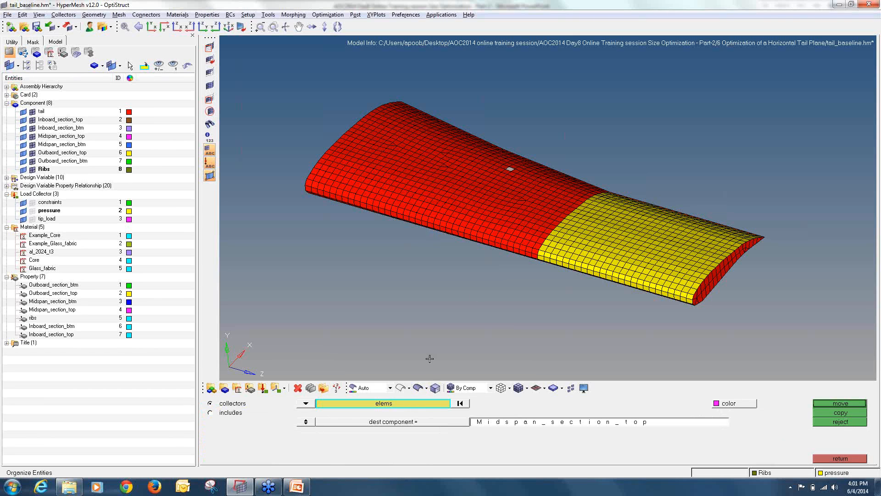
click(422, 403)
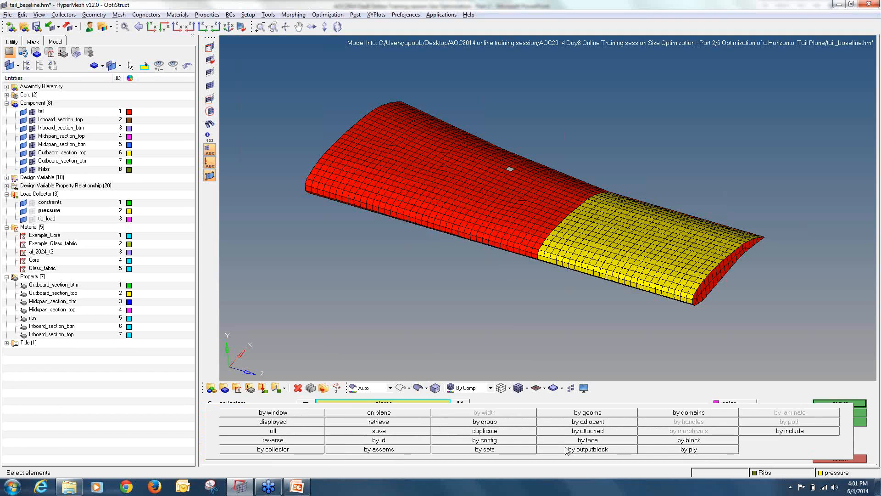
click(618, 436)
click(822, 404)
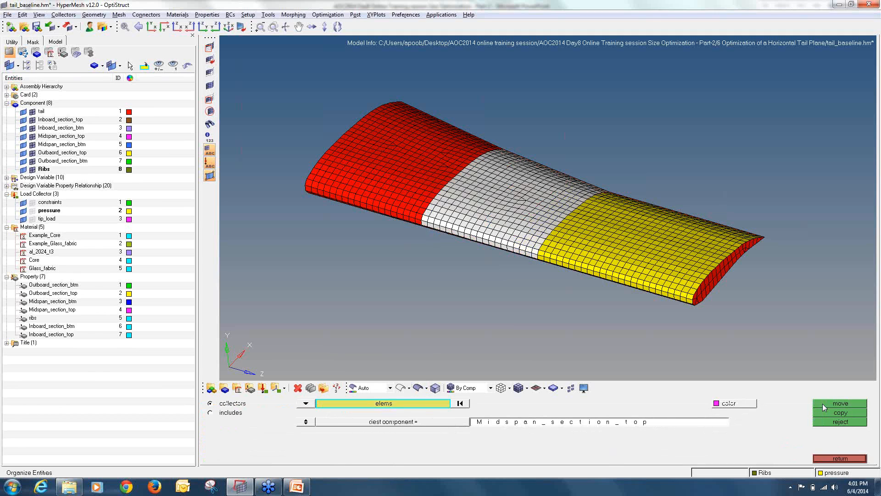
Move the inboard upper skin elements, selected by face, into the Inboard_section_top component.
click(458, 427)
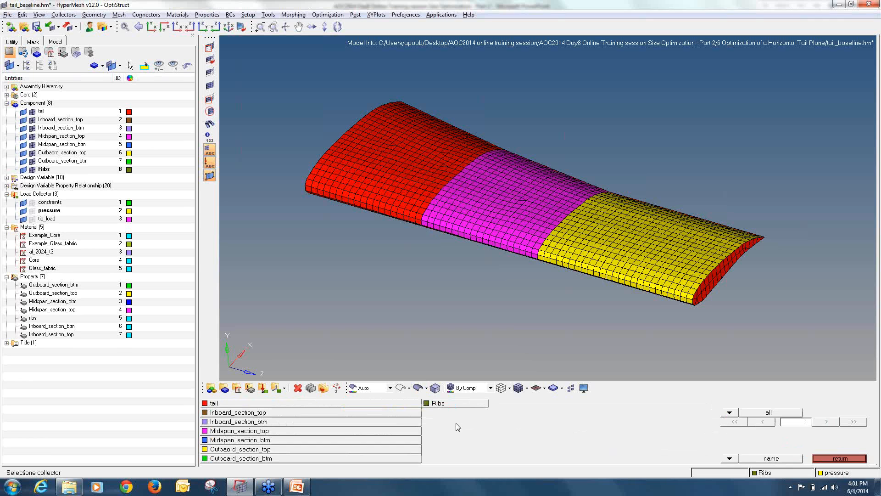
click(305, 413)
click(393, 153)
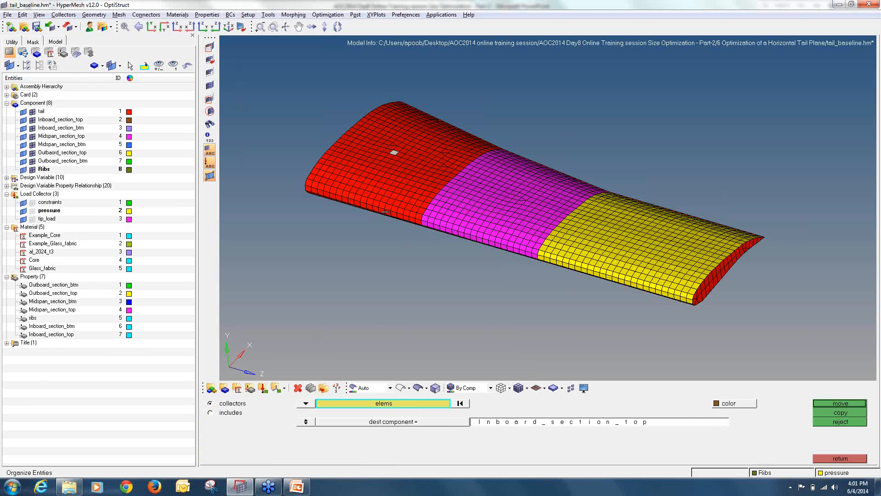
click(407, 404)
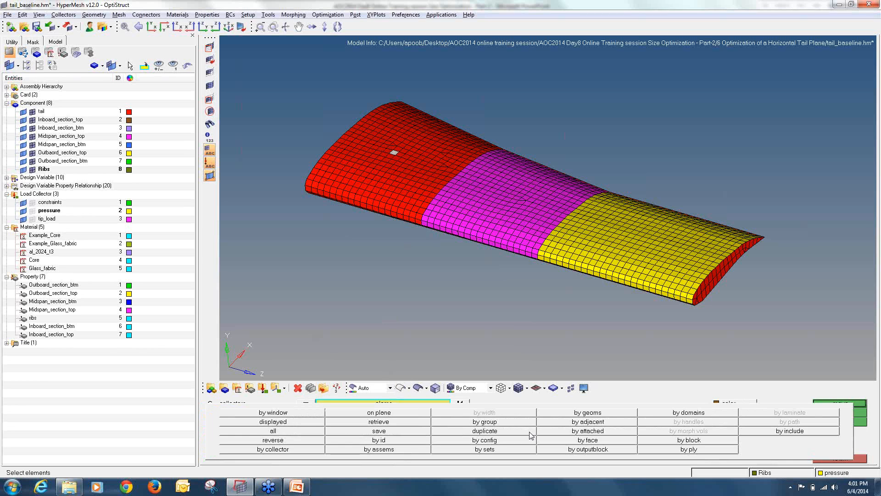
click(597, 447)
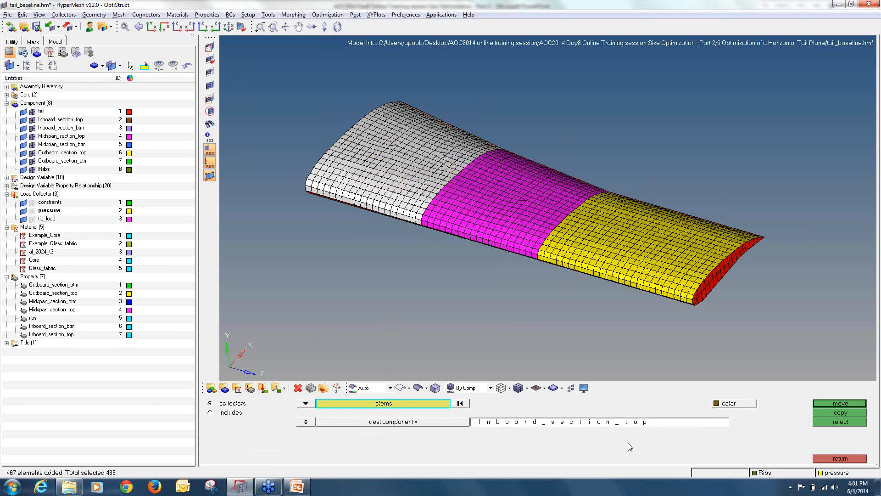
click(826, 403)
Move the outboard lower skin elements, selected by face on the tail's underside, into the Outboard_section_btm component.
ctrl+drag(533, 250, 472, 287)
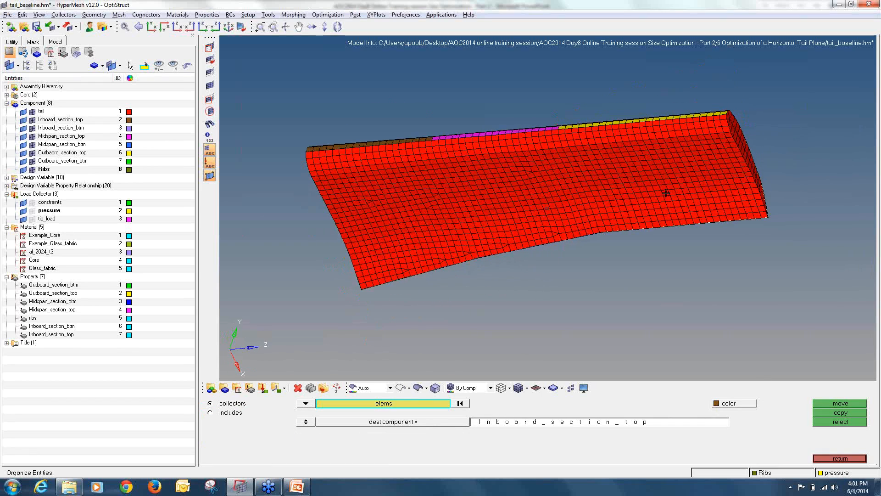
click(461, 422)
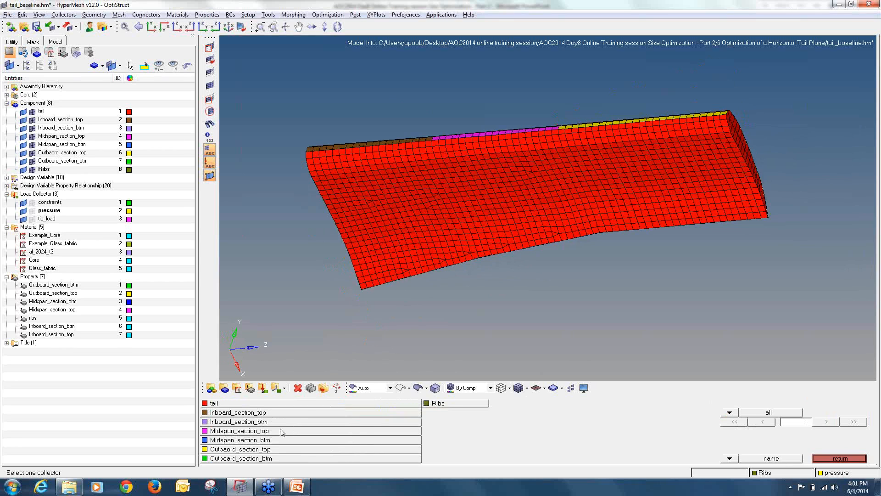
click(277, 459)
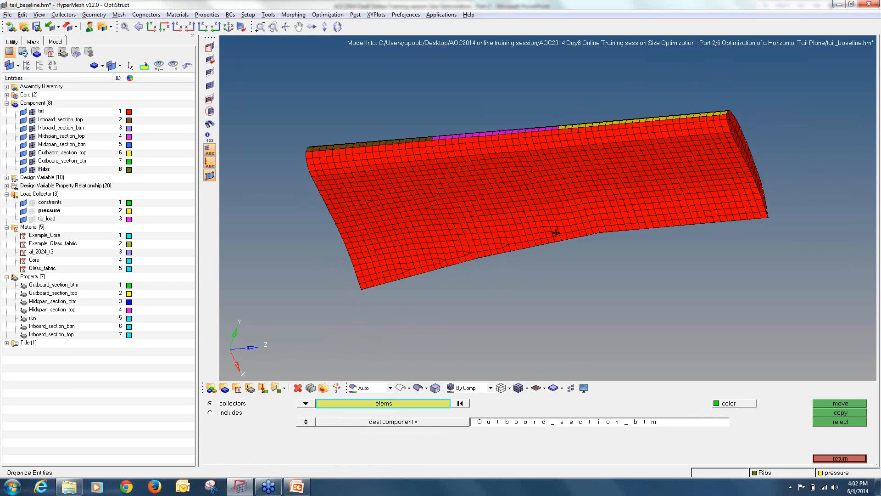
click(702, 168)
click(444, 404)
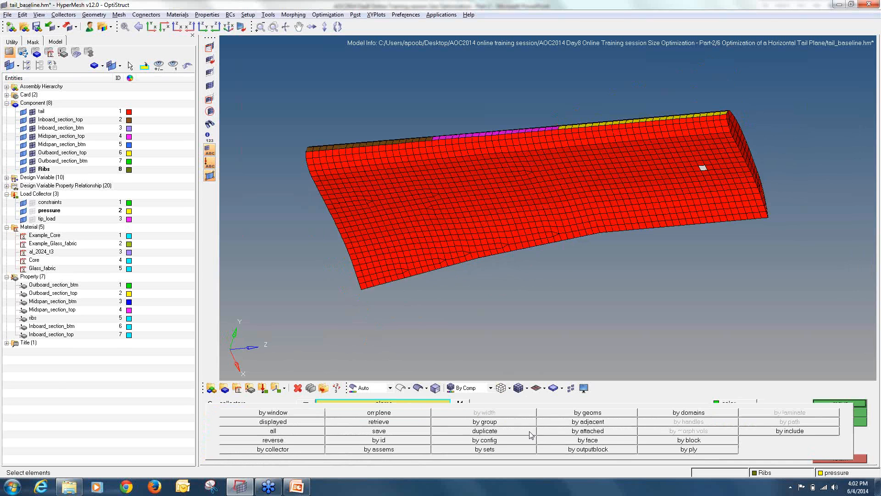
click(551, 440)
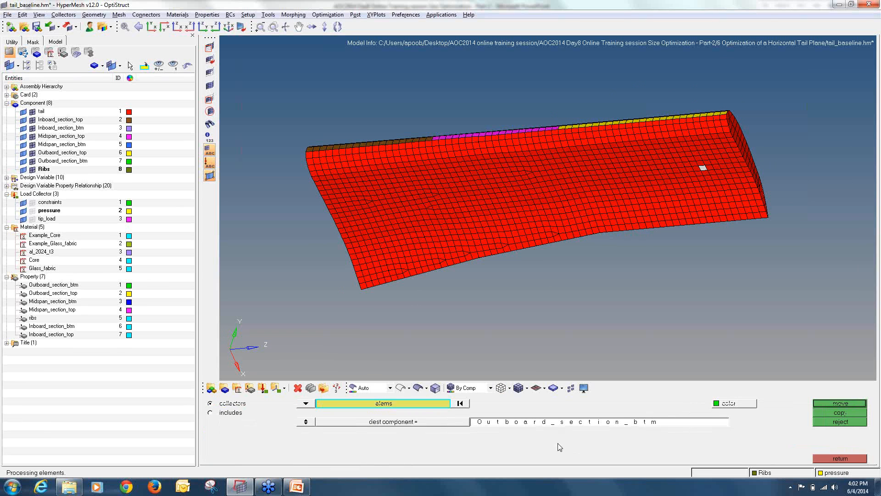
click(823, 403)
click(464, 425)
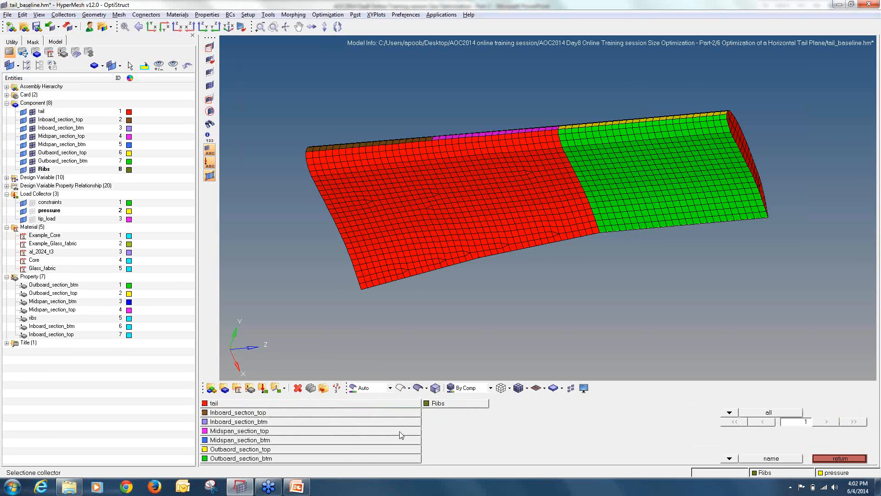
click(324, 460)
click(506, 195)
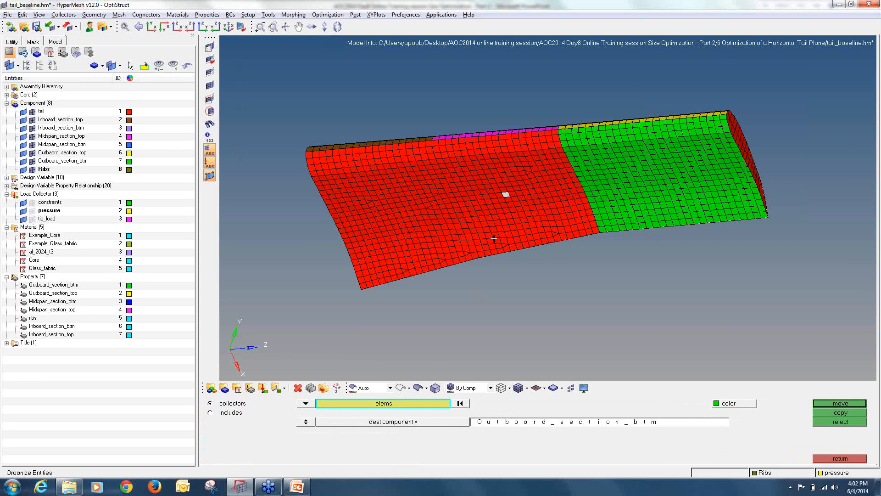
click(404, 405)
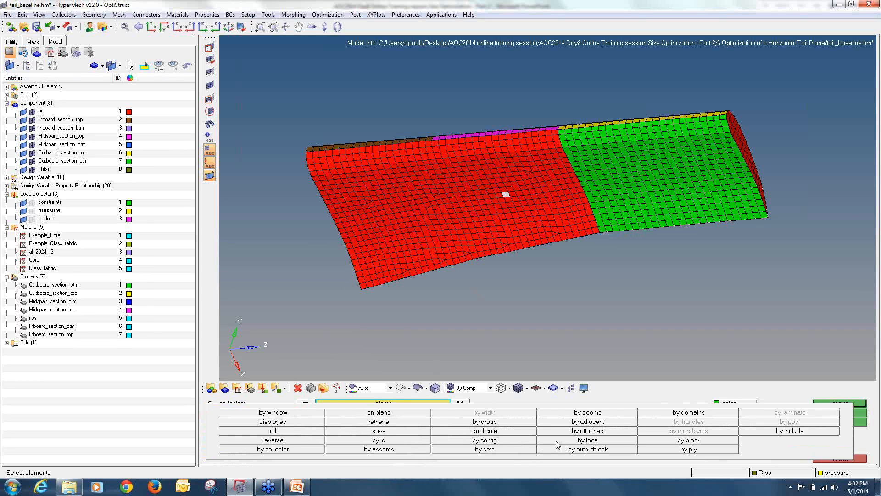
click(551, 441)
click(838, 404)
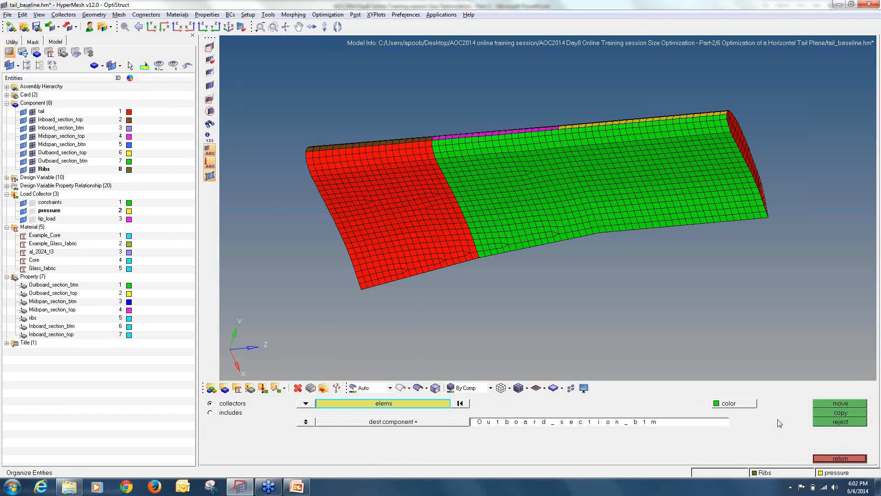
click(834, 422)
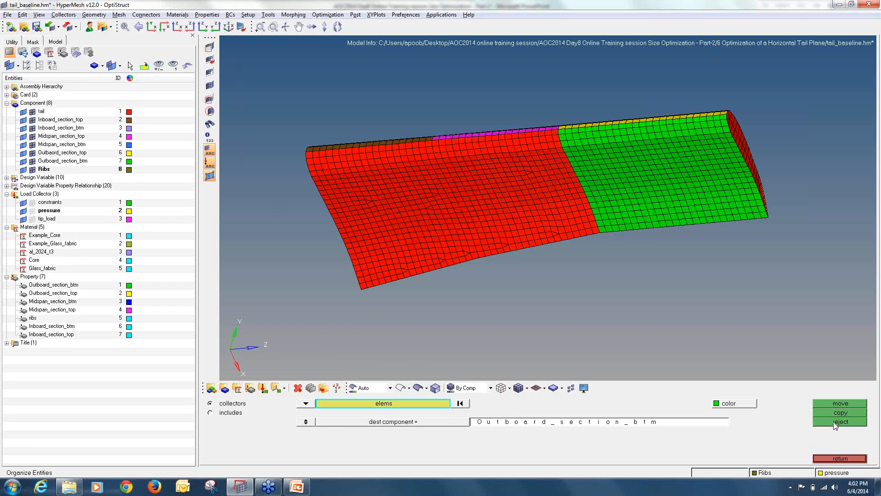
Move the midspan lower skin elements, selected by face, into the Midspan_section_btm component.
click(459, 423)
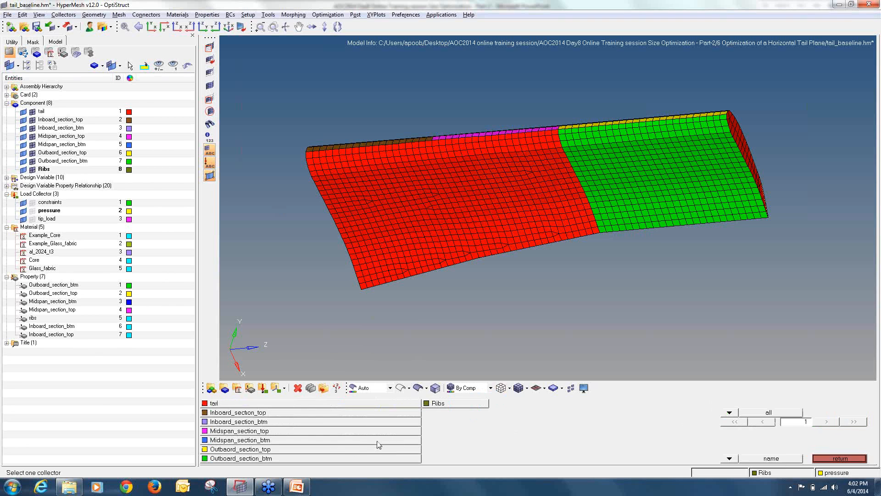
click(324, 442)
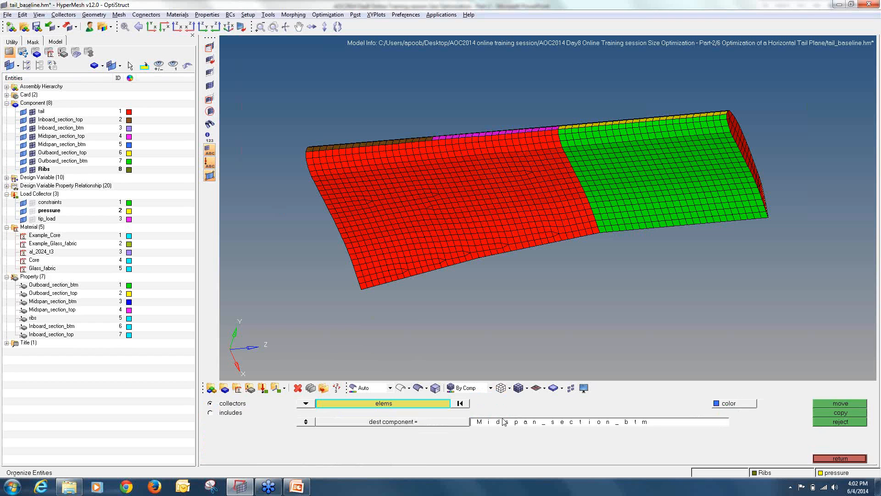
click(514, 184)
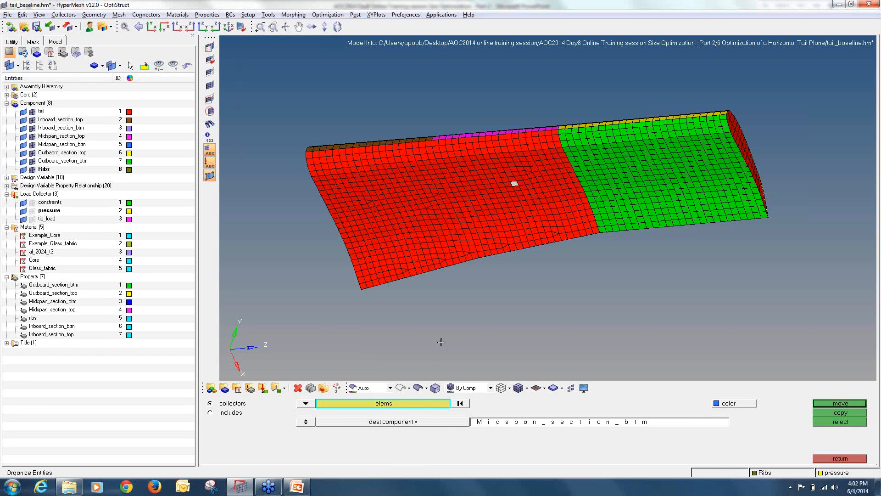
click(421, 403)
click(568, 441)
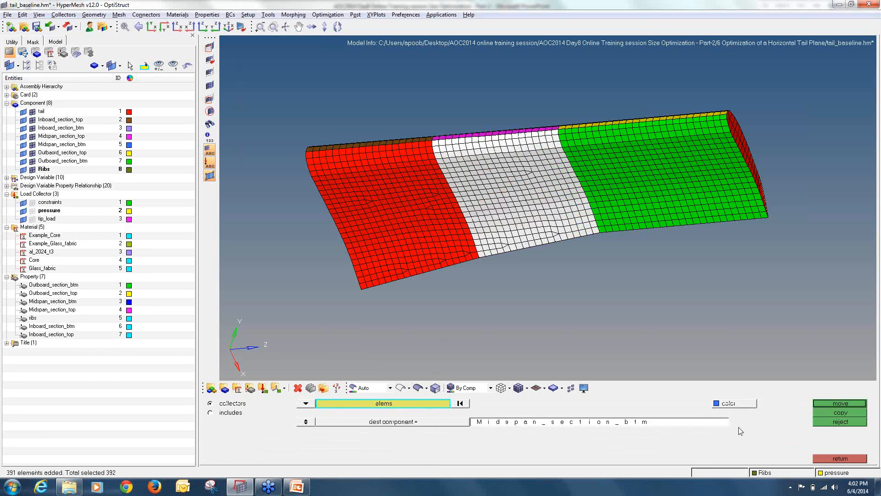
click(822, 404)
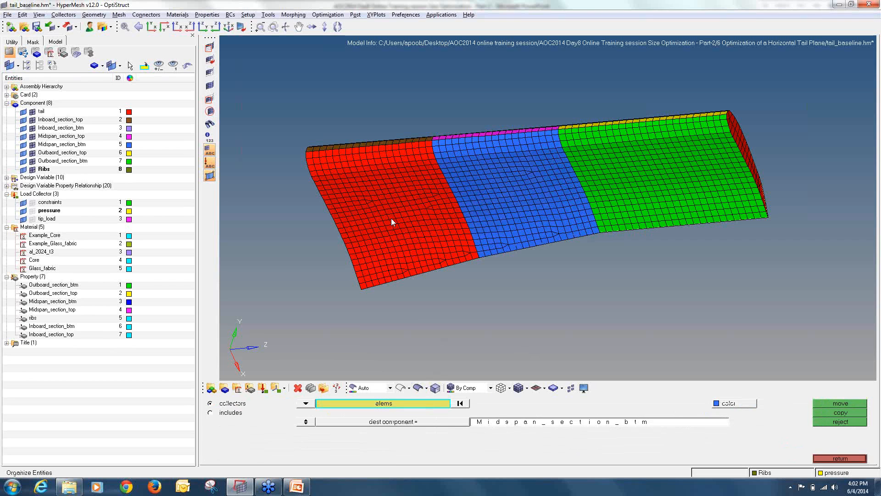
Move the inboard lower skin elements, selected by face, into the Inboard_section_btm component.
click(440, 423)
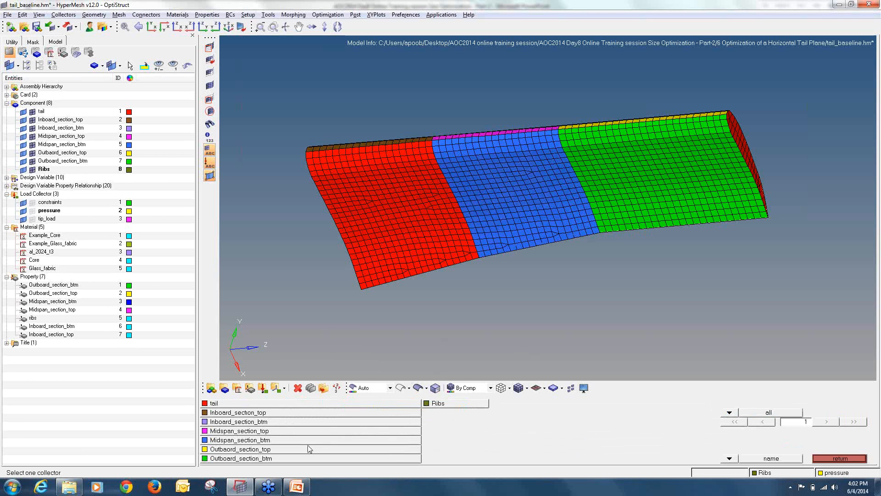
click(285, 422)
click(361, 212)
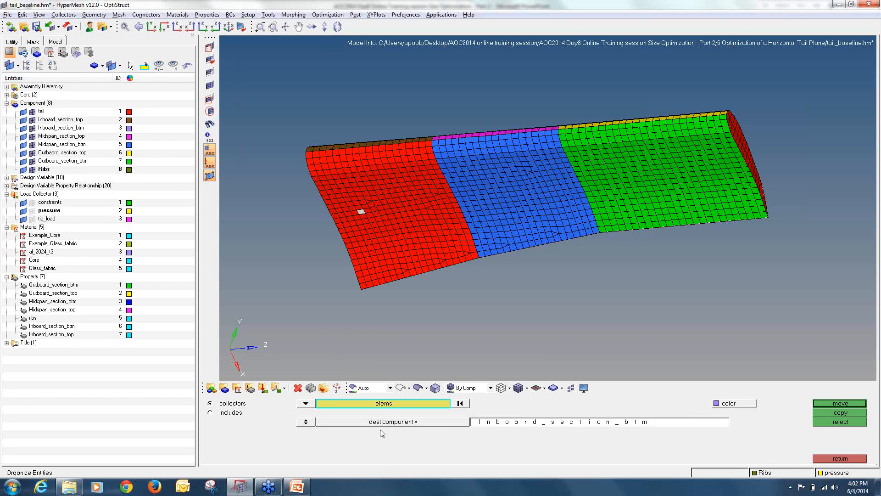
click(386, 404)
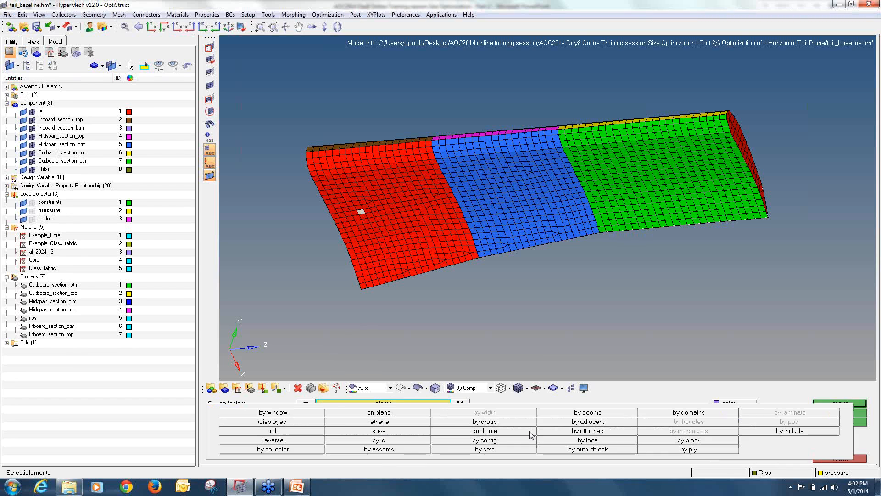
click(555, 441)
click(819, 403)
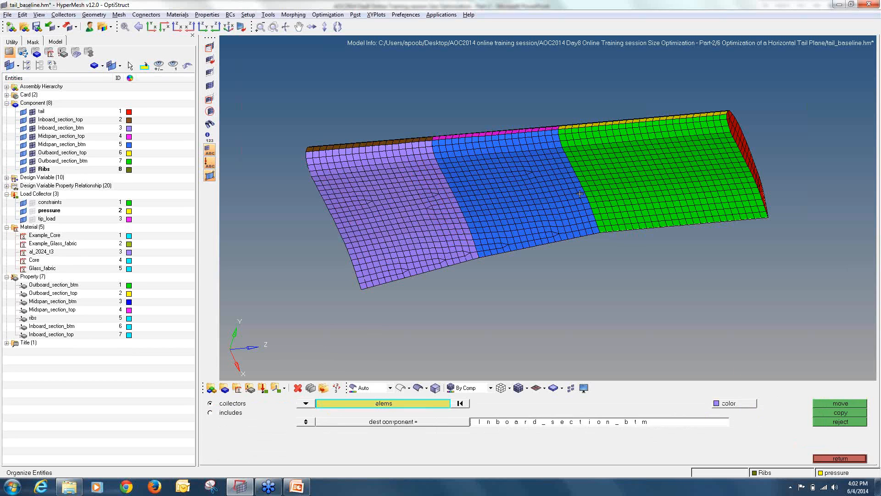
Isolate the tail component and move all its remaining rib elements into the Ribs component.
ctrl+drag(541, 137, 419, 255)
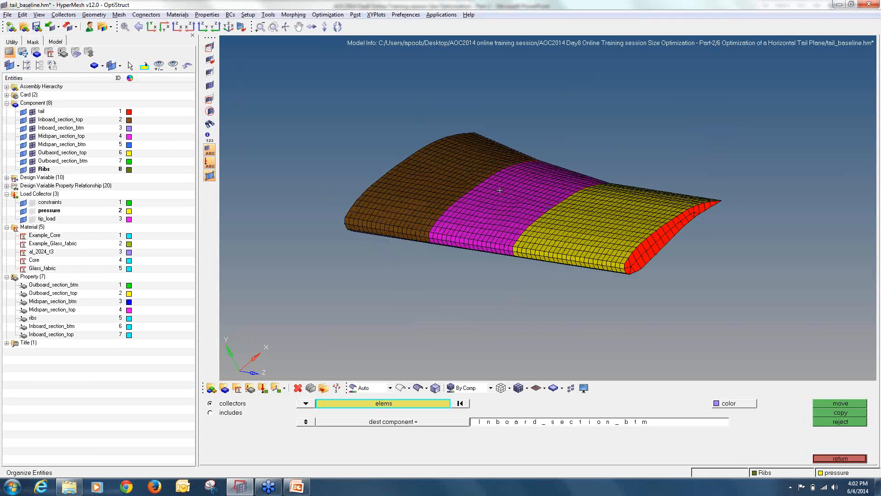
right_click(44, 111)
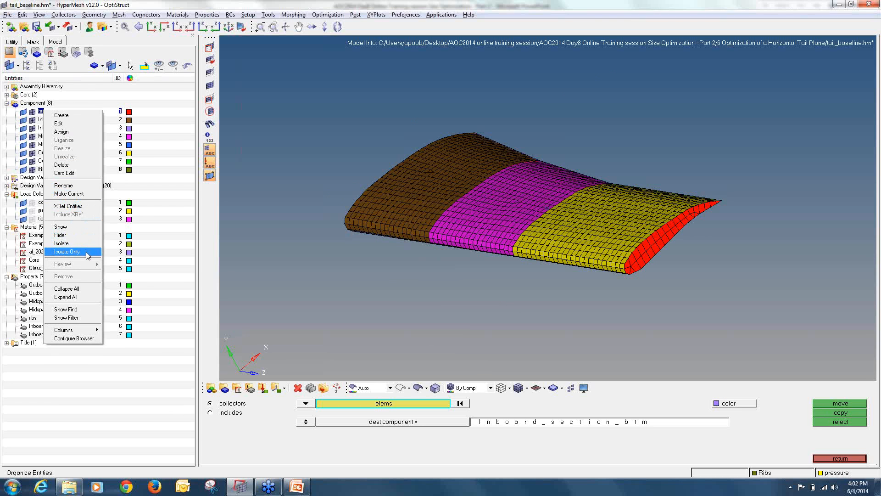
click(69, 252)
ctrl+drag(523, 238, 480, 198)
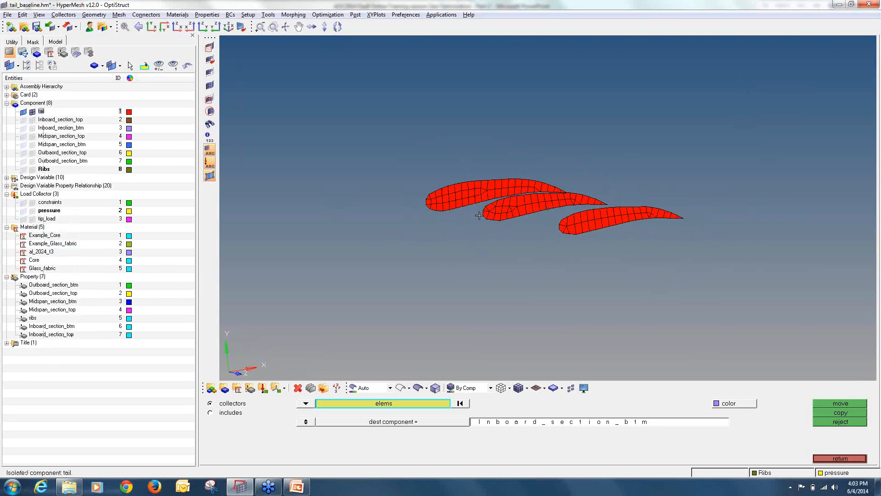
click(418, 421)
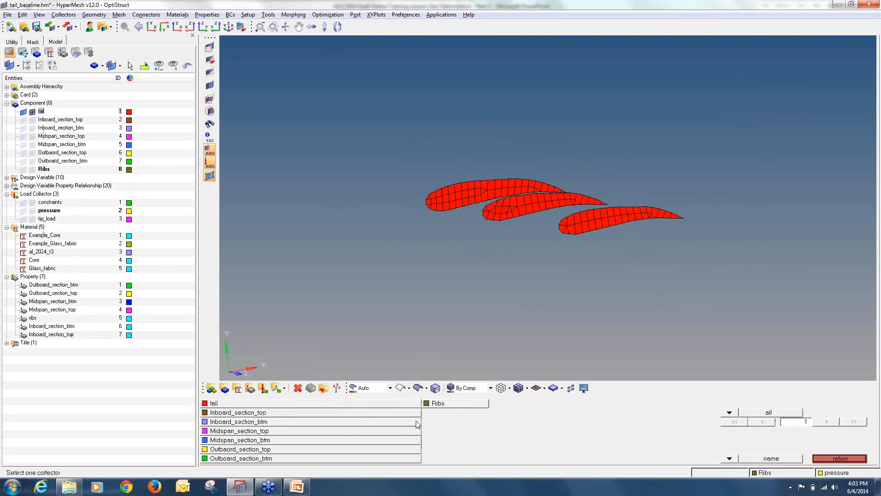
click(436, 404)
shift+drag(733, 293, 316, 94)
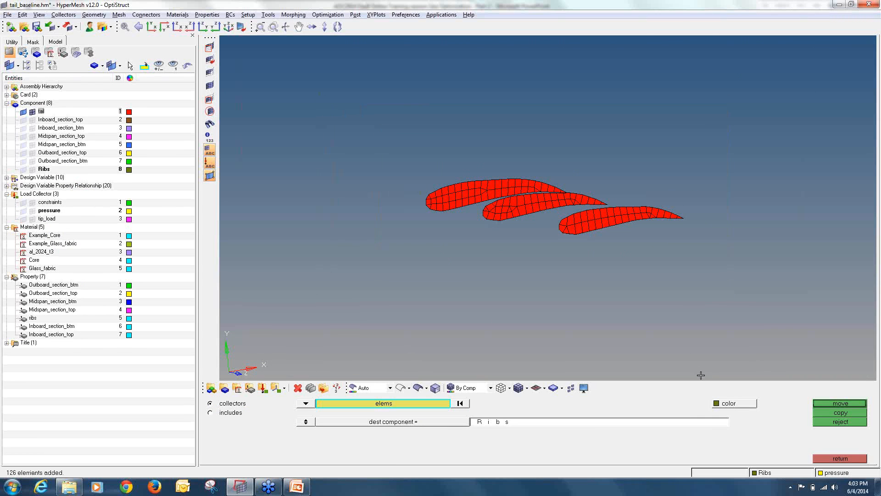
click(616, 211)
shift+drag(774, 318, 338, 99)
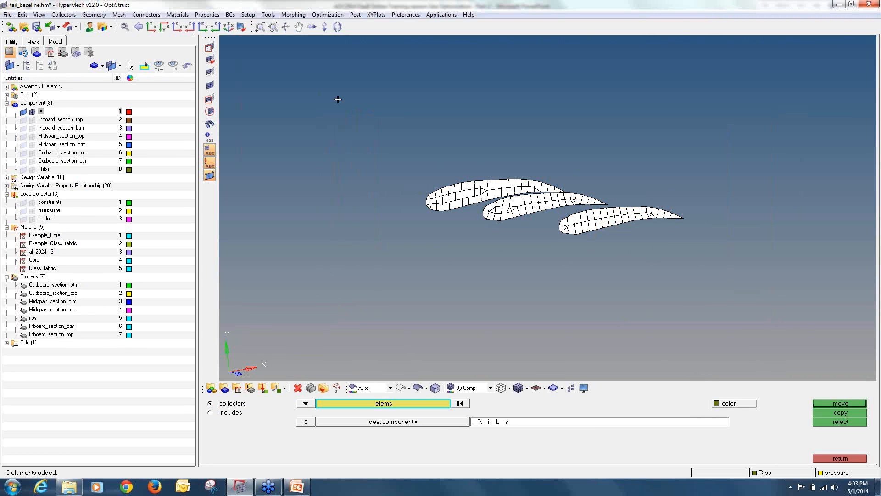
click(819, 403)
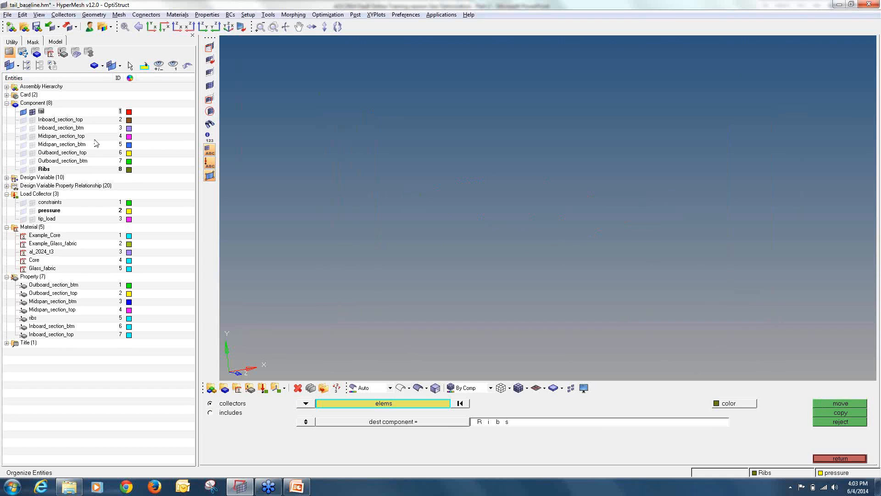
Delete the emptied tail component from the model.
right_click(41, 111)
click(59, 166)
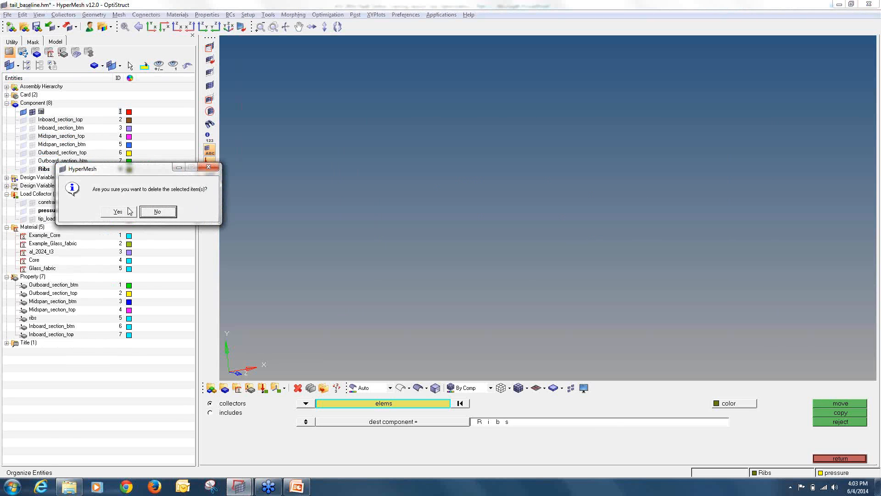
click(118, 211)
Show the elements of all the inboard, midspan and outboard skin sections together with the Ribs component.
click(32, 127)
click(33, 135)
click(32, 144)
click(33, 166)
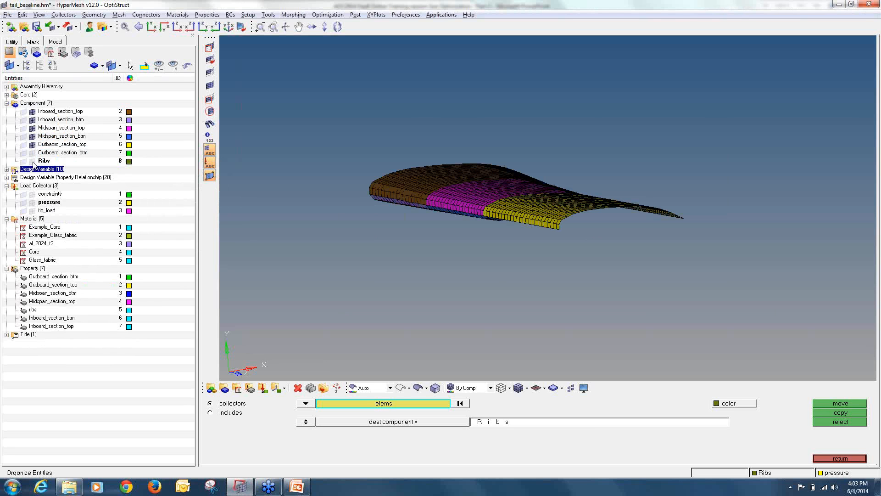
click(32, 152)
click(32, 160)
ctrl+drag(411, 203, 471, 229)
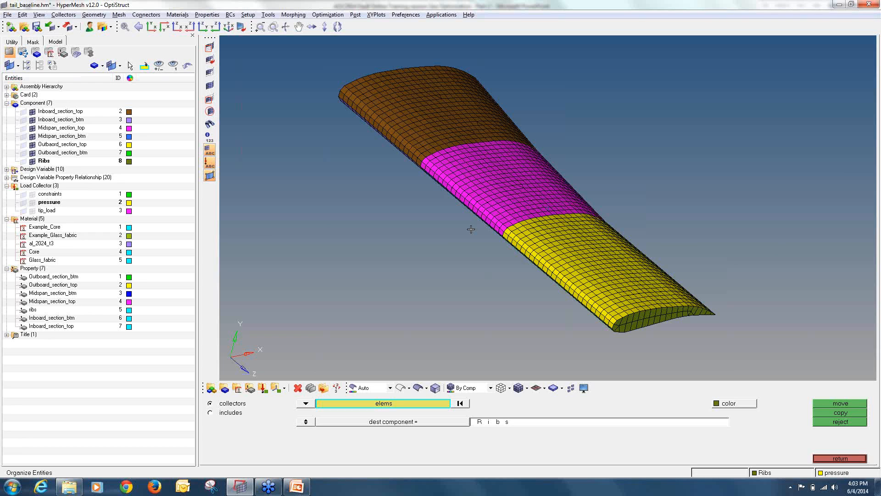
Select the elements of the Ribs component by collector and display their element normals as vectors.
click(839, 459)
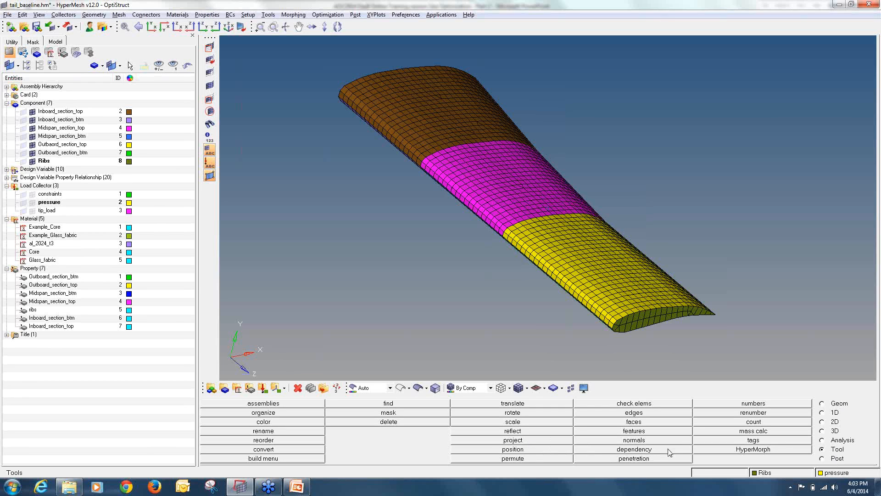
click(646, 440)
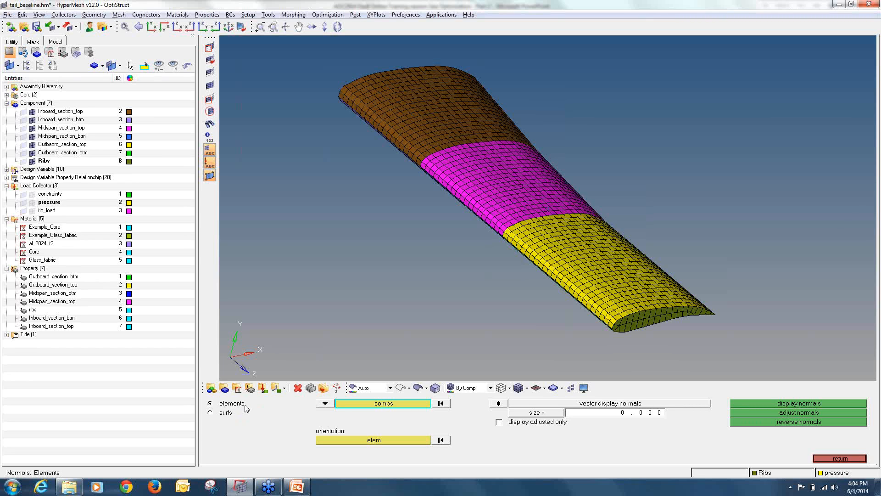
click(325, 404)
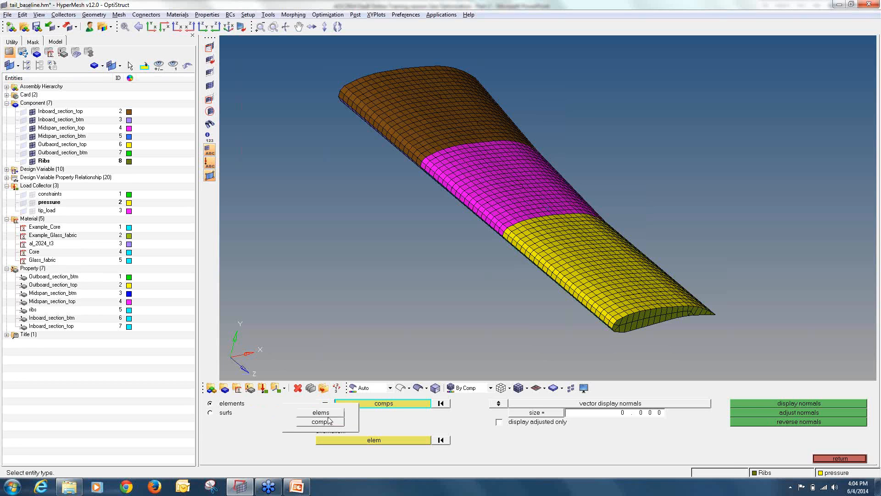
click(334, 413)
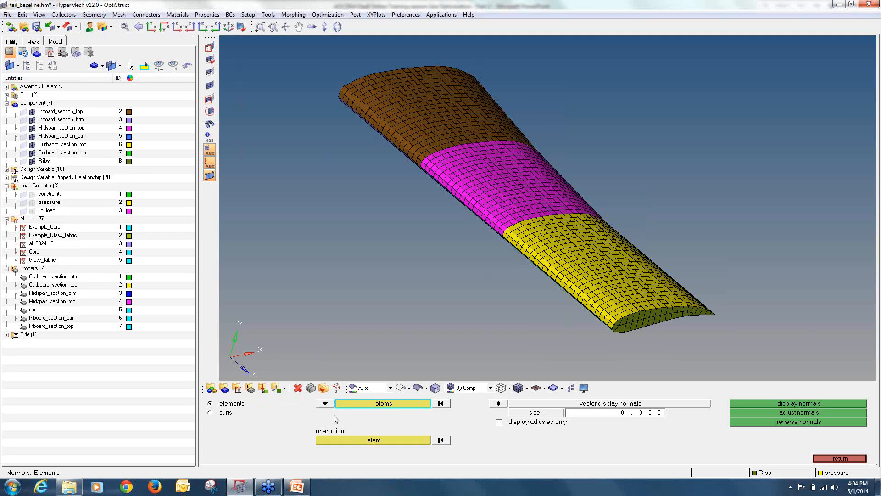
click(380, 406)
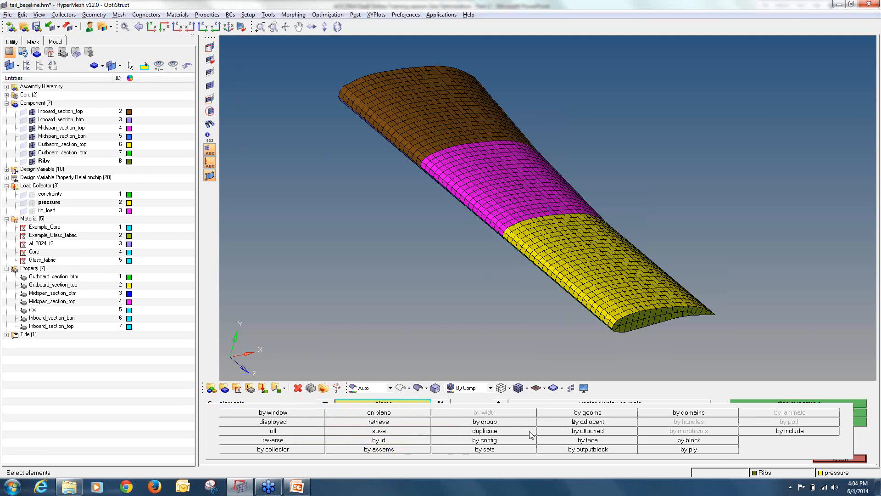
click(315, 450)
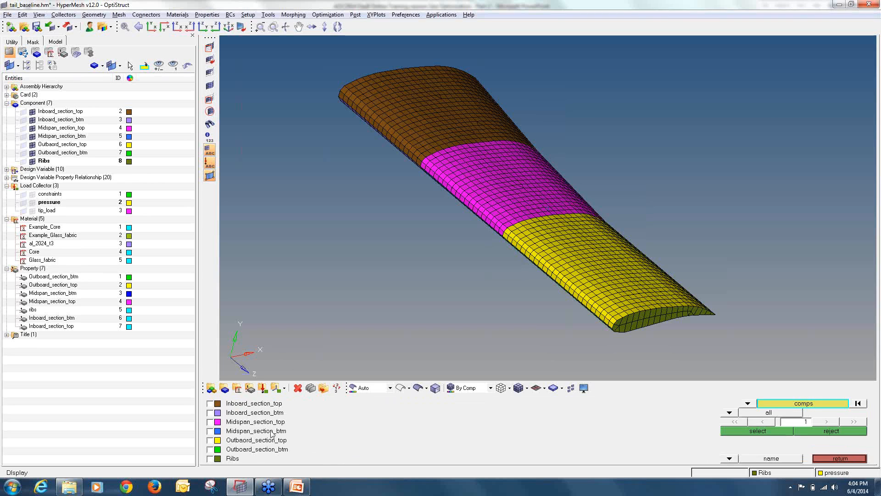
click(227, 463)
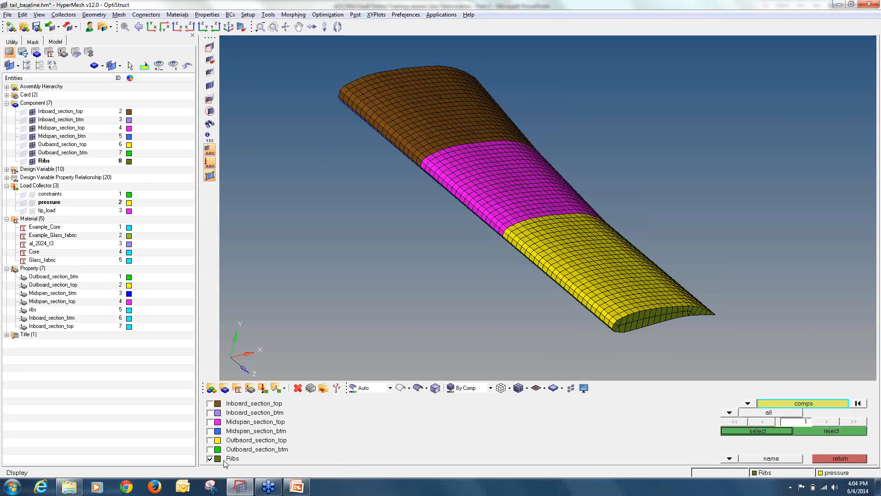
click(758, 434)
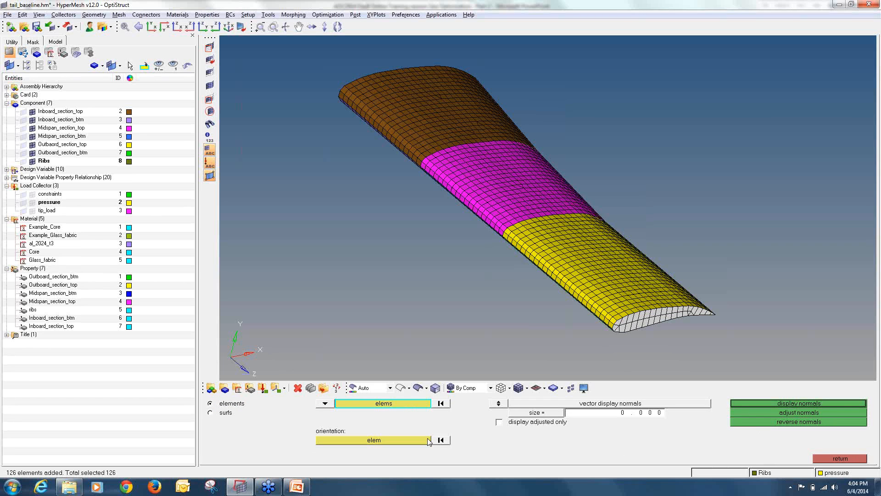
click(795, 403)
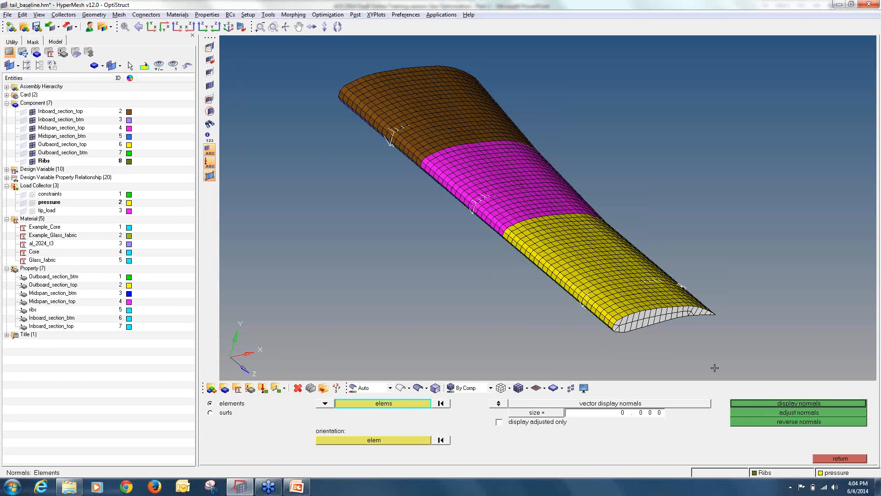
Set the normal vector size to 1000 and redisplay the rib normals to examine their direction.
click(632, 416)
text(10)
click(779, 401)
click(643, 414)
text(1)
click(744, 403)
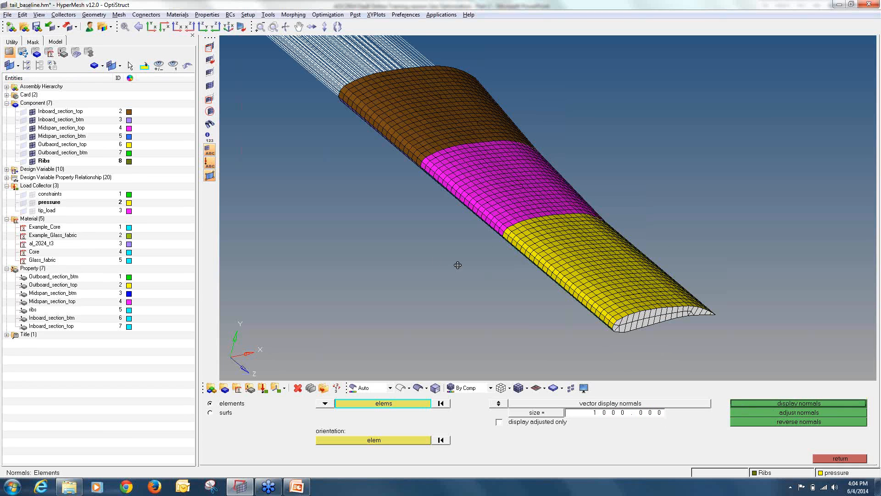
ctrl+scroll(490, 273, down, 2)
ctrl+scroll(490, 274, down, 3)
ctrl+drag(428, 276, 548, 282)
ctrl+right_drag(488, 266, 624, 252)
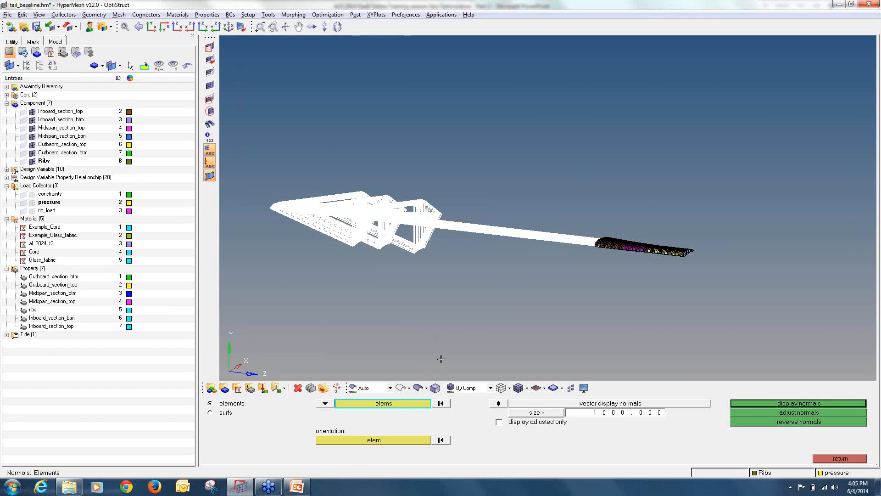
Reverse the element selection from the ribs to the skin elements and display the skin normals.
click(408, 401)
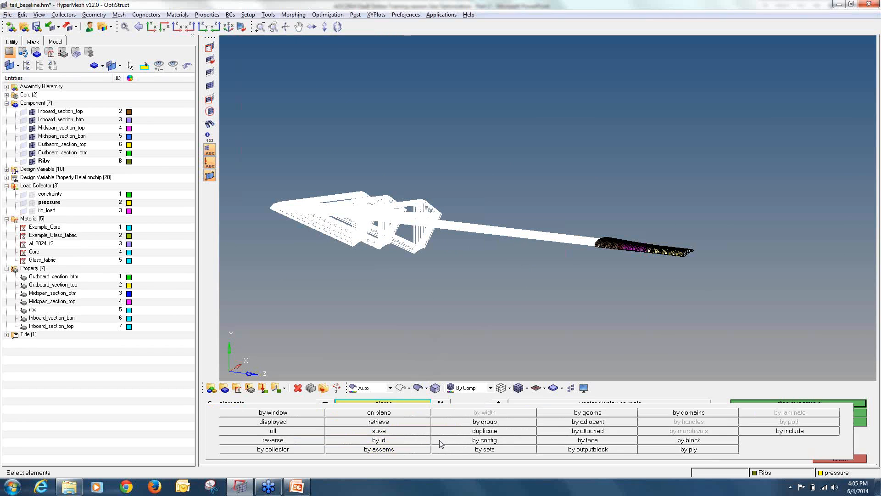
click(434, 396)
click(414, 404)
click(305, 441)
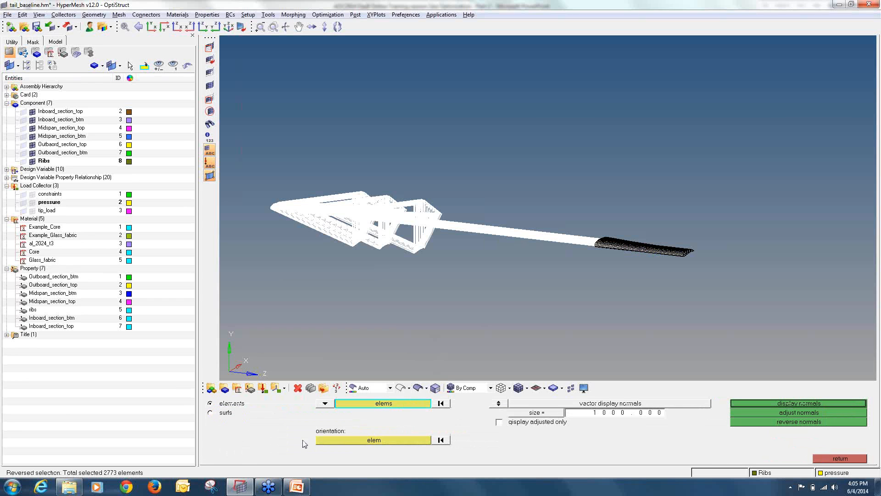
ctrl+drag(582, 252, 606, 280)
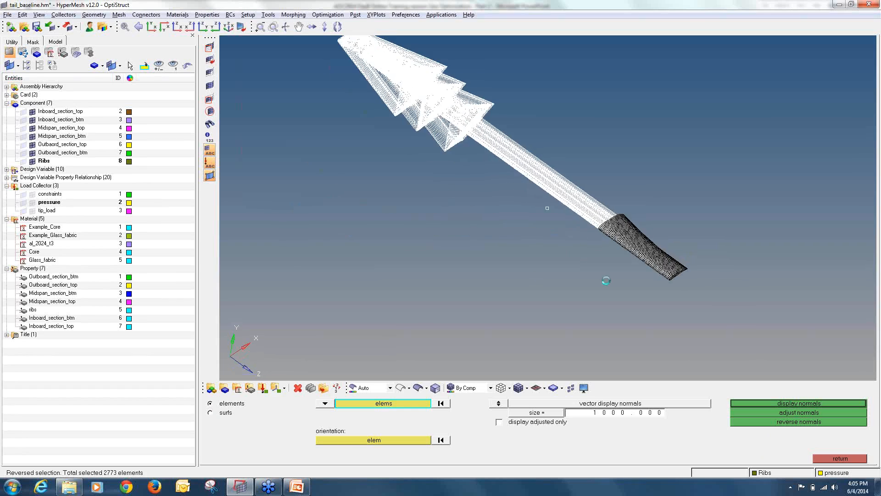
ctrl+right_drag(714, 284, 556, 291)
ctrl+scroll(558, 288, up, 3)
ctrl+scroll(466, 298, up, 3)
ctrl+scroll(496, 298, down, 5)
ctrl+scroll(541, 278, up, 3)
ctrl+scroll(542, 278, down, 1)
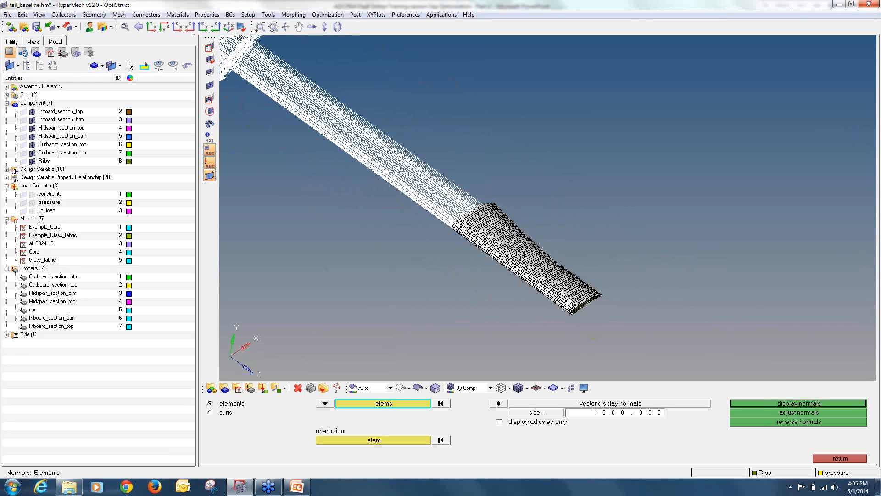
click(852, 406)
Set the normal vector size to 100 and redisplay the skin normals to examine their orientation.
ctrl+drag(551, 239, 565, 268)
click(640, 415)
text(10)
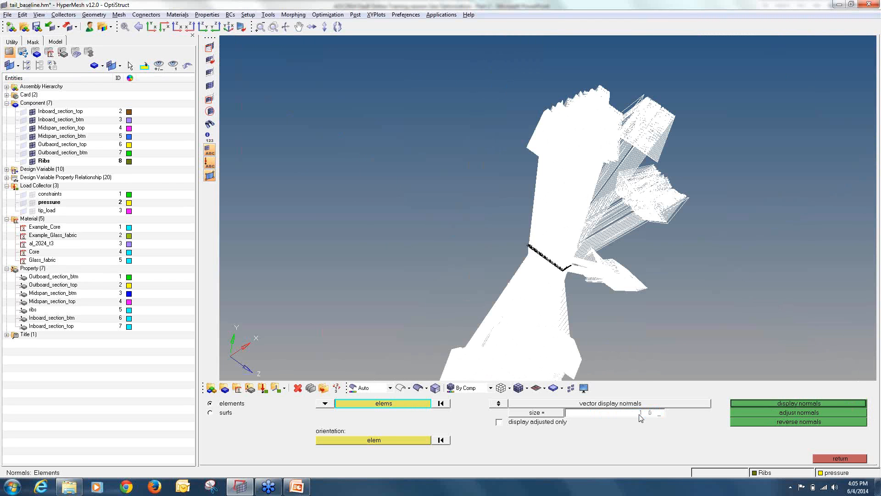
text(0)
key(Return)
click(785, 404)
scroll(560, 255, up, 10)
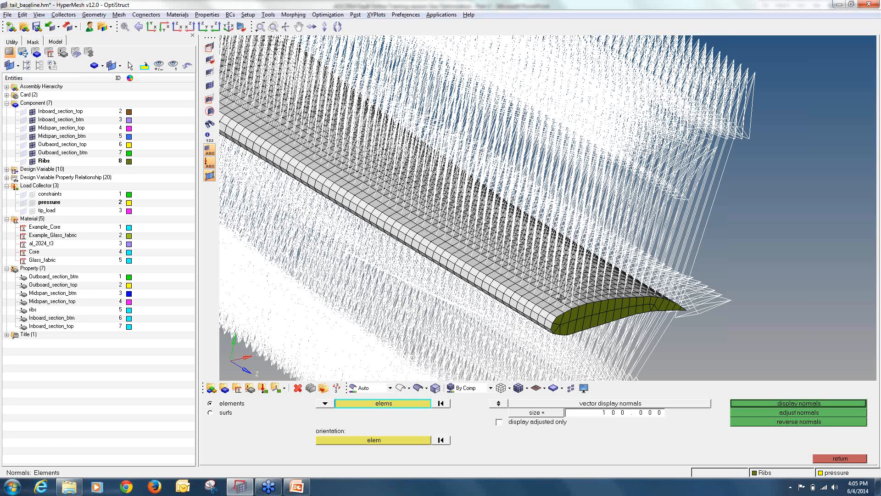
ctrl+drag(561, 298, 561, 359)
scroll(626, 234, down, 6)
Switch the normals to color display and examine the orientation of the skin elements.
click(498, 403)
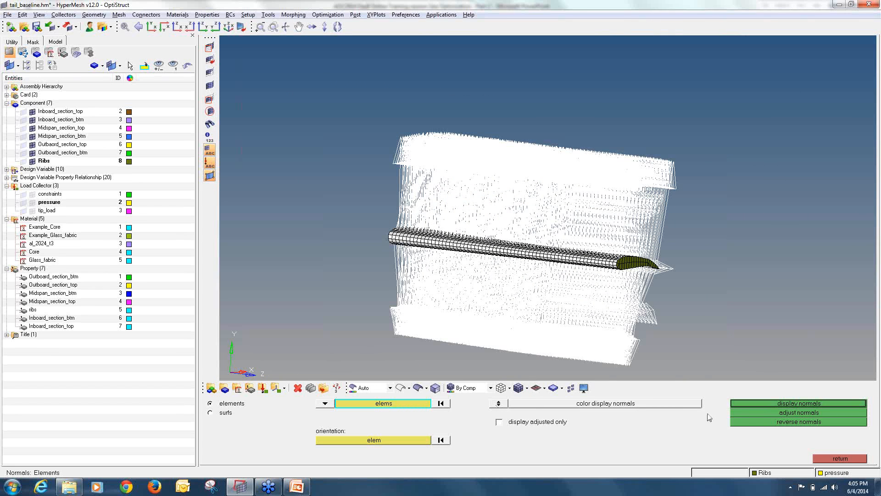
click(781, 404)
ctrl+drag(531, 277, 500, 321)
scroll(564, 294, up, 6)
Switch the normals back to vector display and redisplay the skin normals at size 100.
click(499, 406)
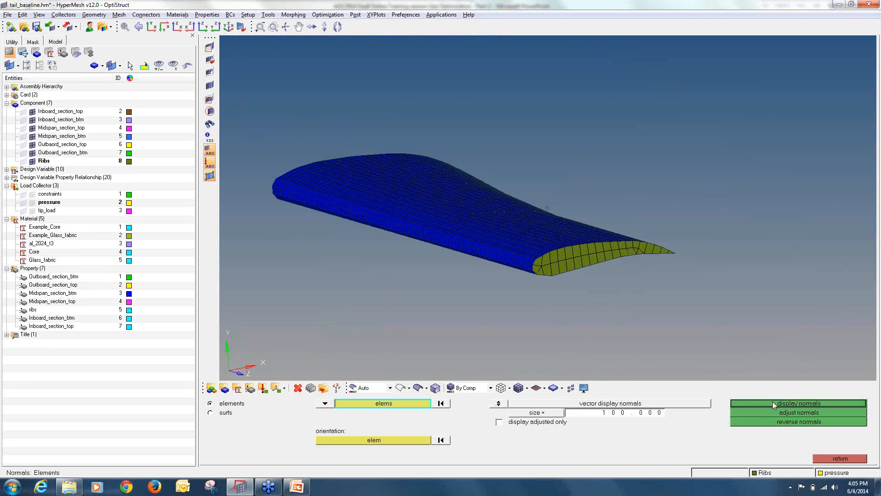
click(775, 403)
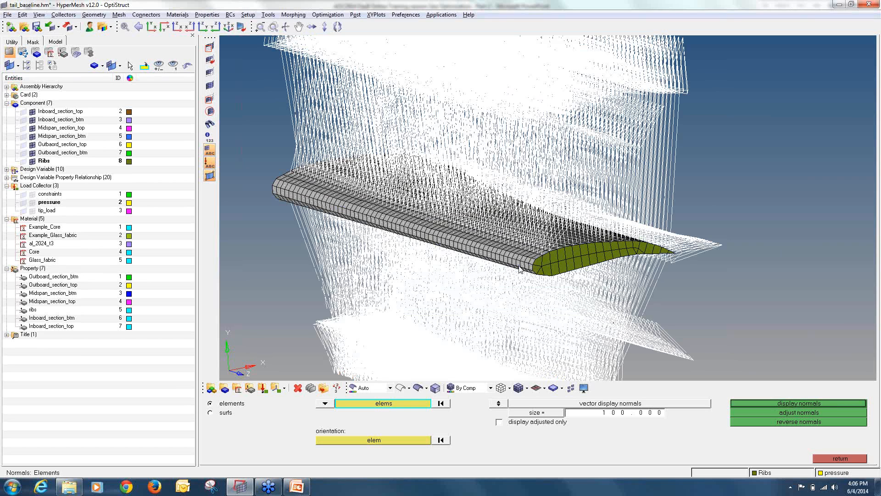
Try to adjust the skin normals to an orientation element on the leading edge near the outboard end rib.
click(409, 441)
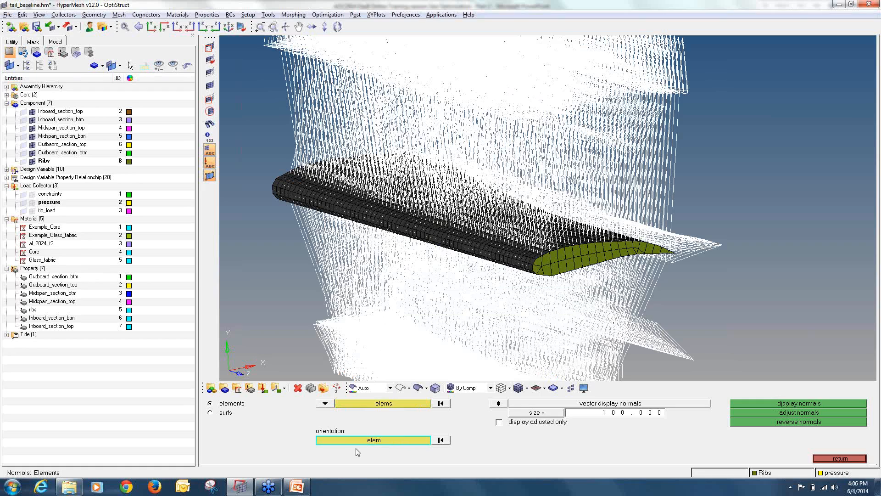
ctrl+drag(768, 322, 787, 256)
ctrl+drag(792, 258, 514, 239)
scroll(493, 242, up, 3)
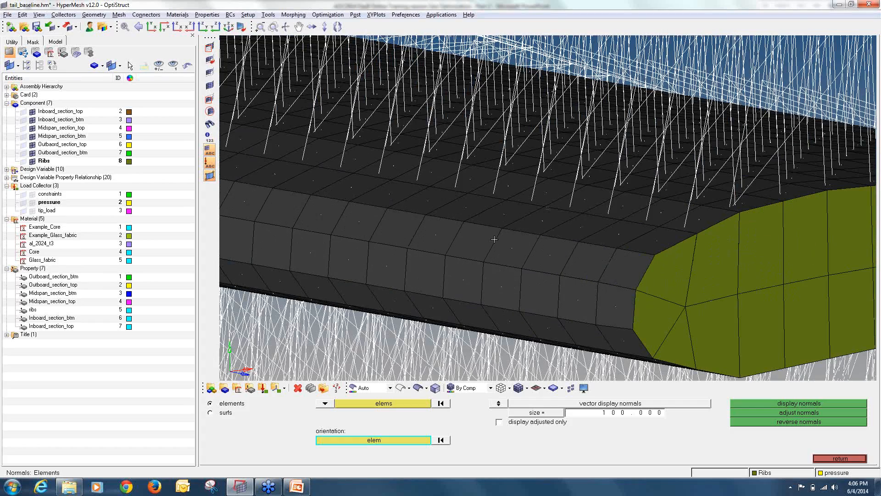
click(499, 283)
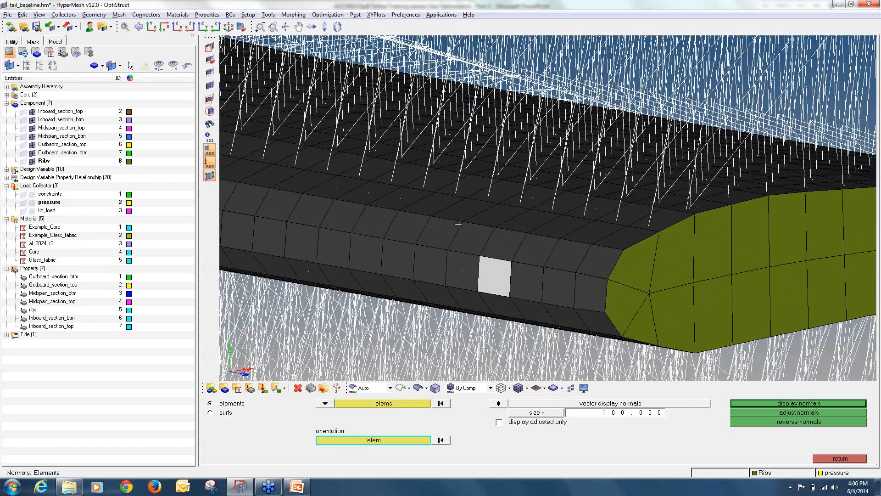
scroll(722, 314, down, 5)
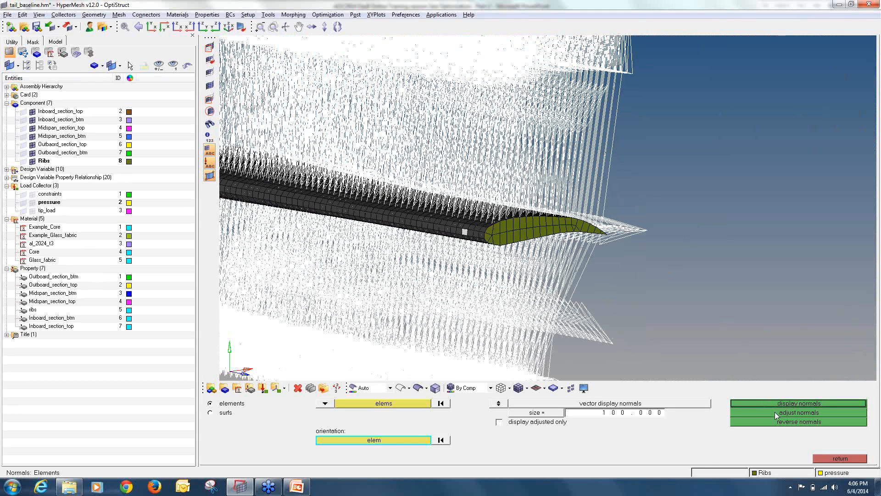
click(775, 412)
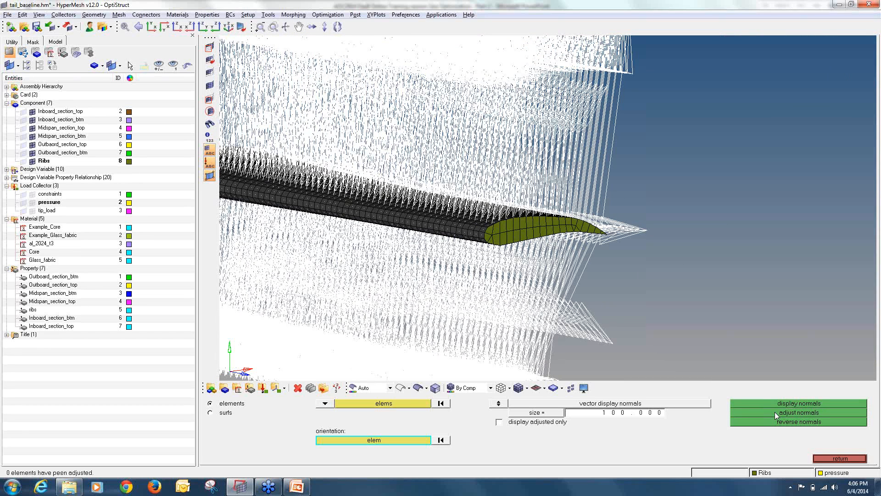
Reselect the leading-edge orientation element and retry adjusting the skin normals to it.
click(411, 405)
click(411, 436)
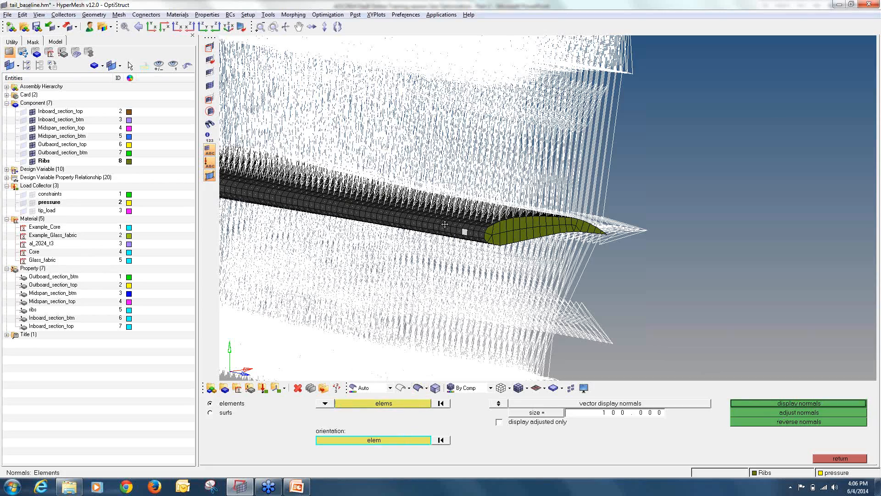
scroll(441, 233, up, 3)
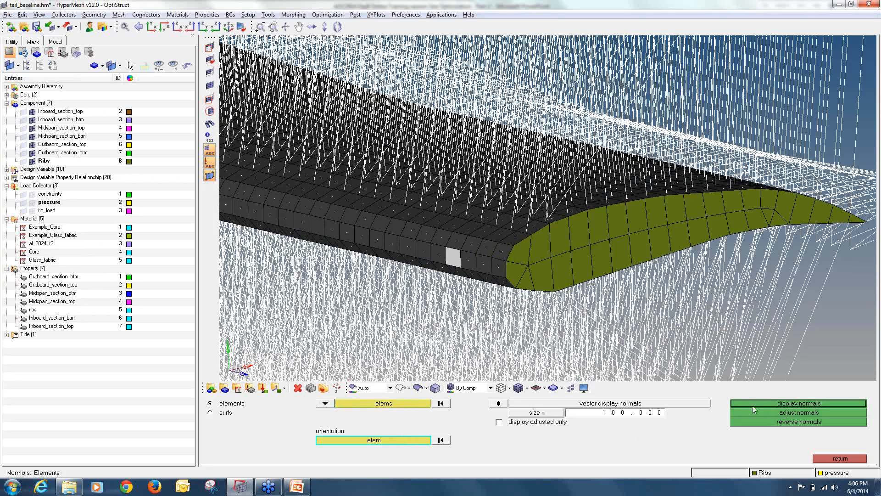
click(770, 411)
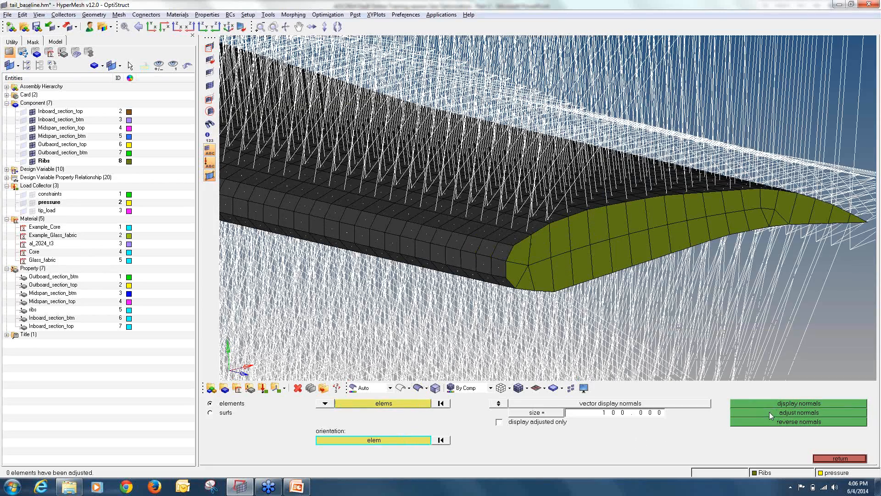
Try to adjust the skin normals to an orientation element on the upper skin beside the outboard end rib.
click(588, 202)
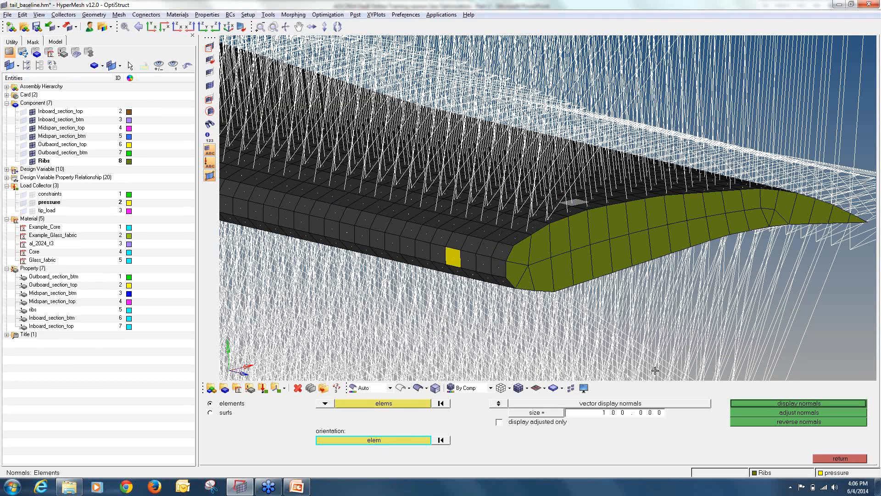
middle_click(441, 439)
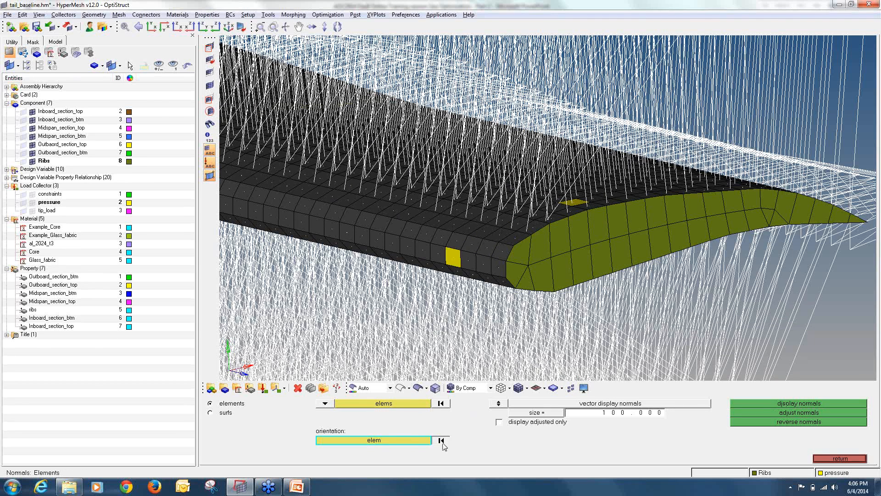
click(426, 406)
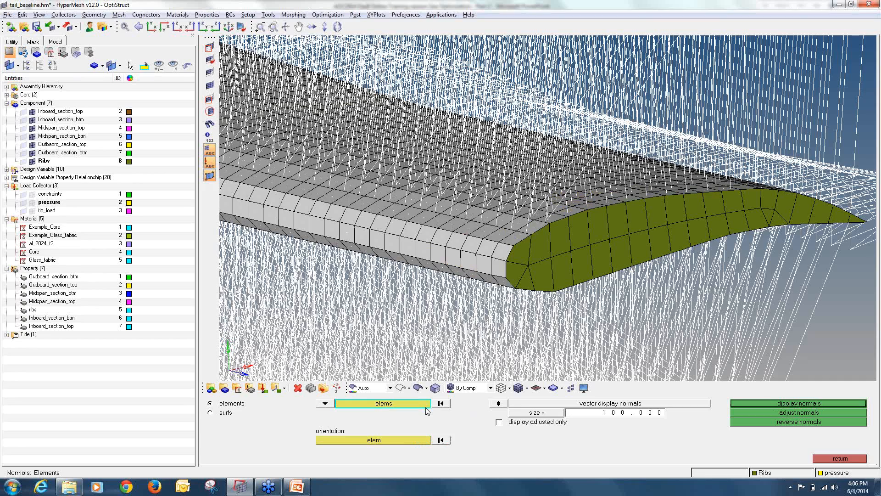
middle_click(412, 441)
scroll(570, 207, up, 5)
click(543, 235)
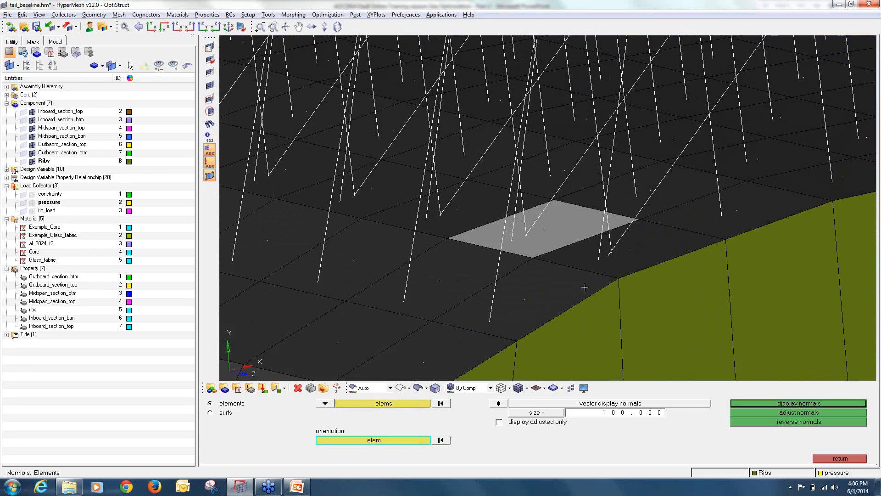
click(784, 415)
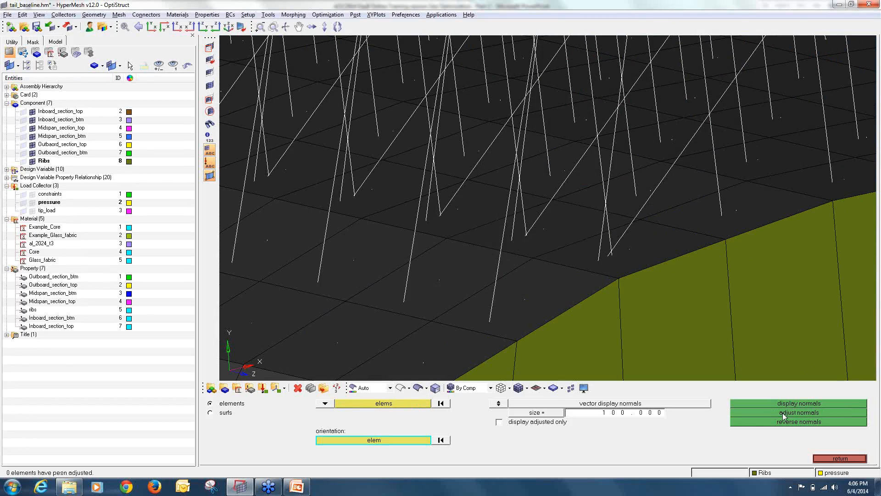
scroll(537, 240, down, 6)
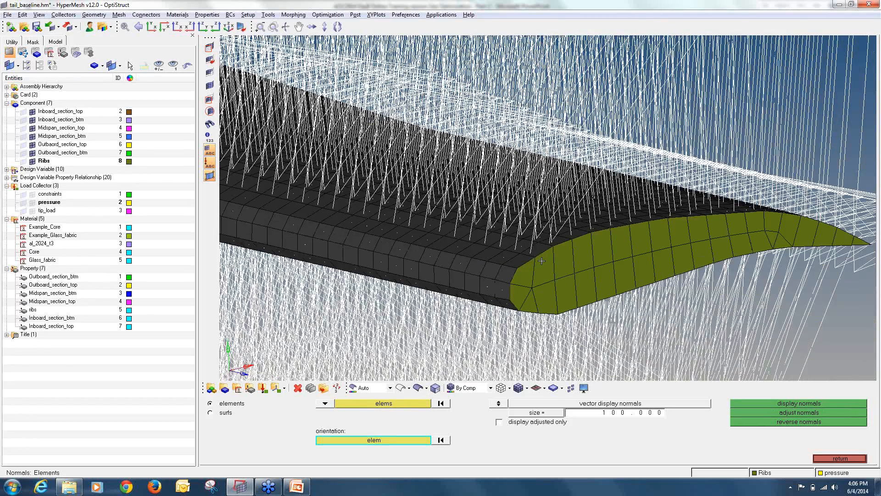
scroll(542, 261, down, 3)
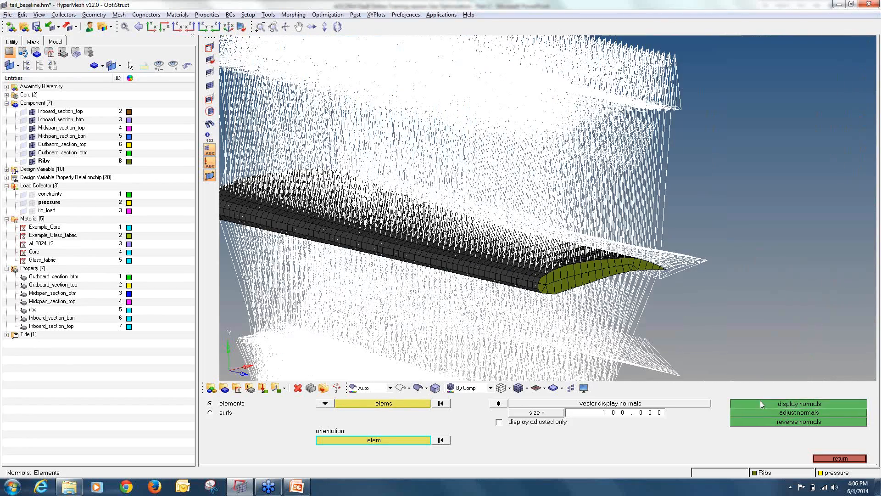
Restart the Normals tool and select the elements of the Ribs component.
click(427, 405)
click(427, 408)
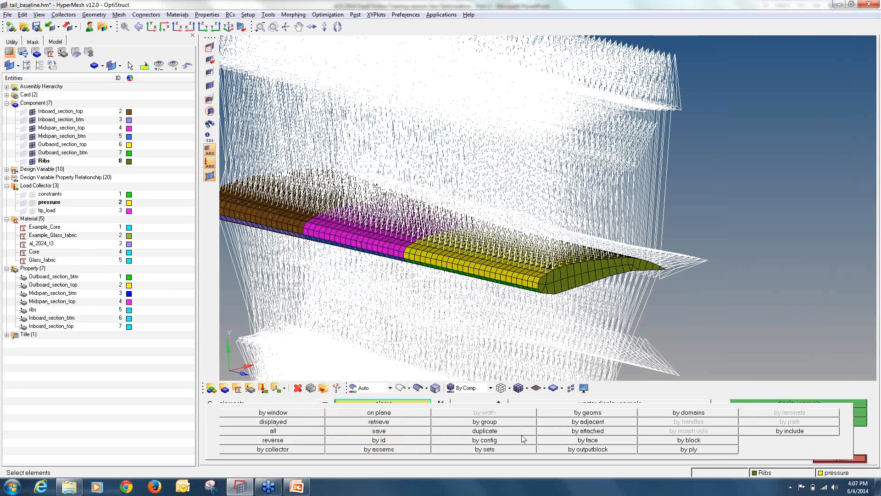
click(244, 455)
click(840, 458)
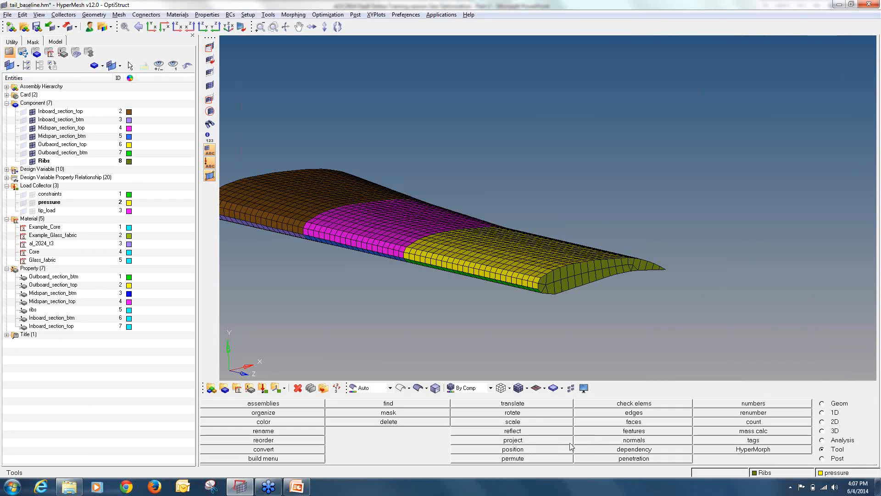
click(595, 441)
click(352, 406)
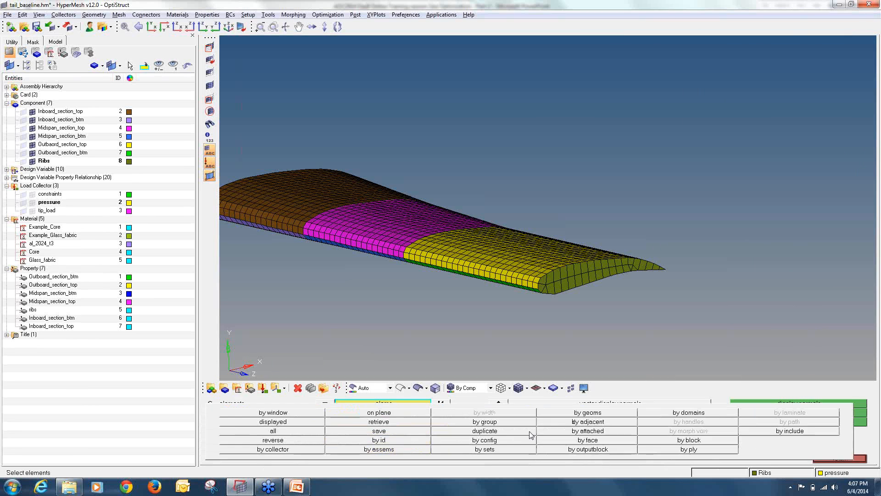
click(272, 449)
click(225, 458)
click(775, 430)
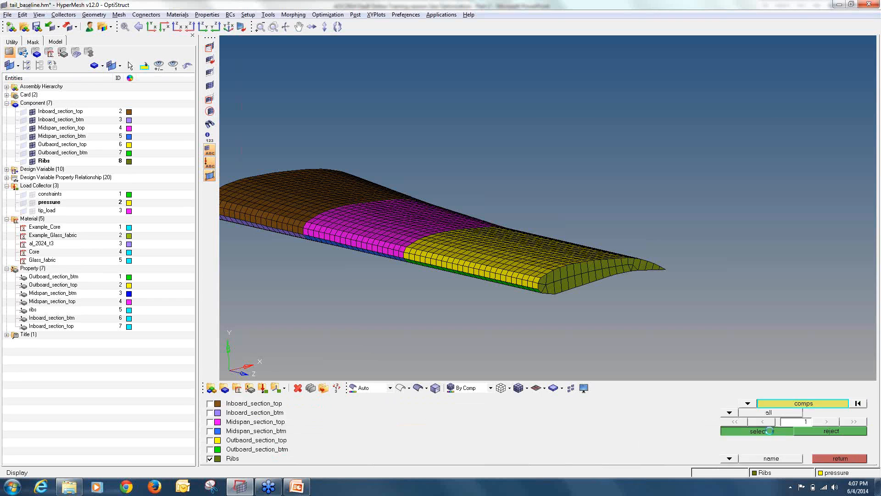
Reverse the selection from the ribs to the skin elements and display their normals as vectors.
click(405, 406)
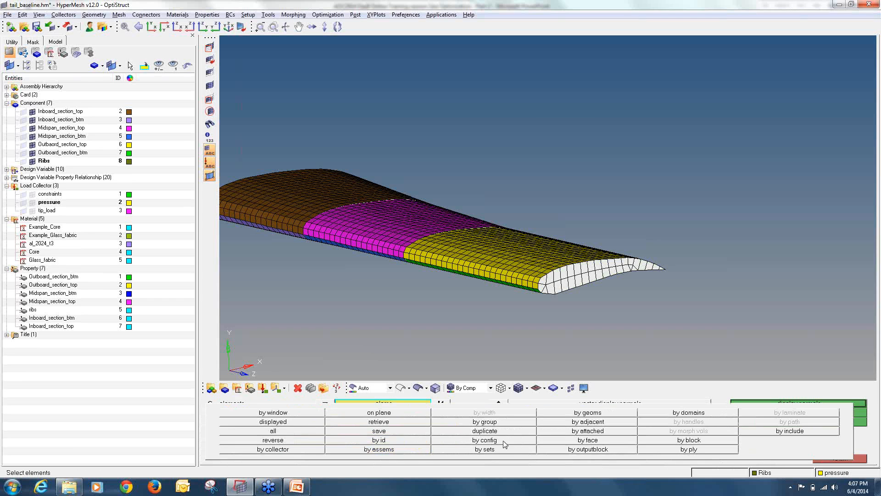
click(272, 440)
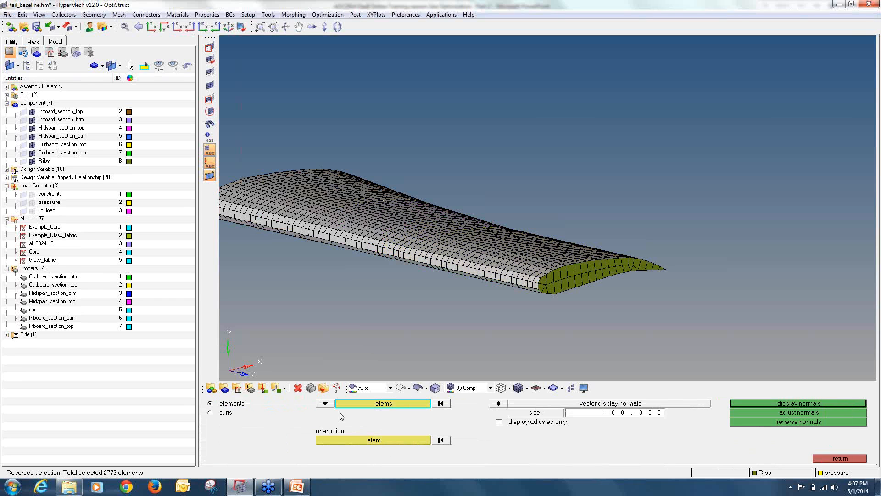
click(754, 404)
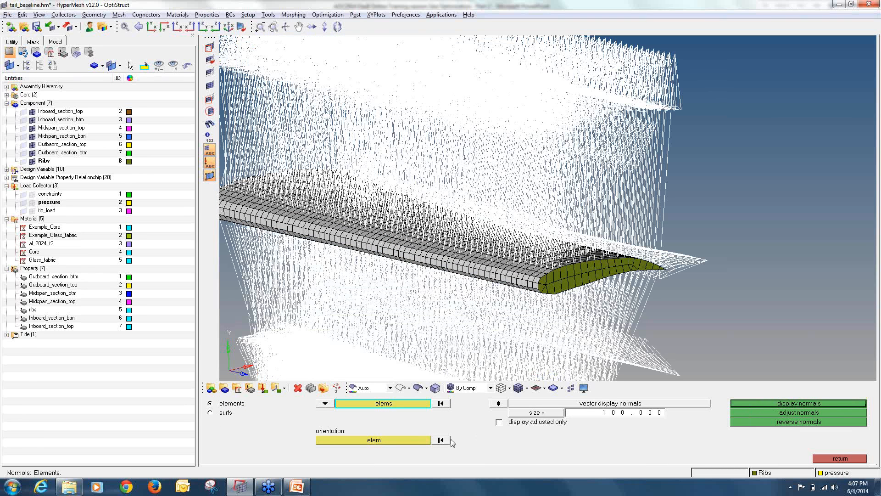
Adjust the newly selected skin elements' normals to an orientation element on the outboard section's leading edge.
click(425, 440)
ctrl+drag(464, 262, 519, 267)
scroll(517, 271, up, 5)
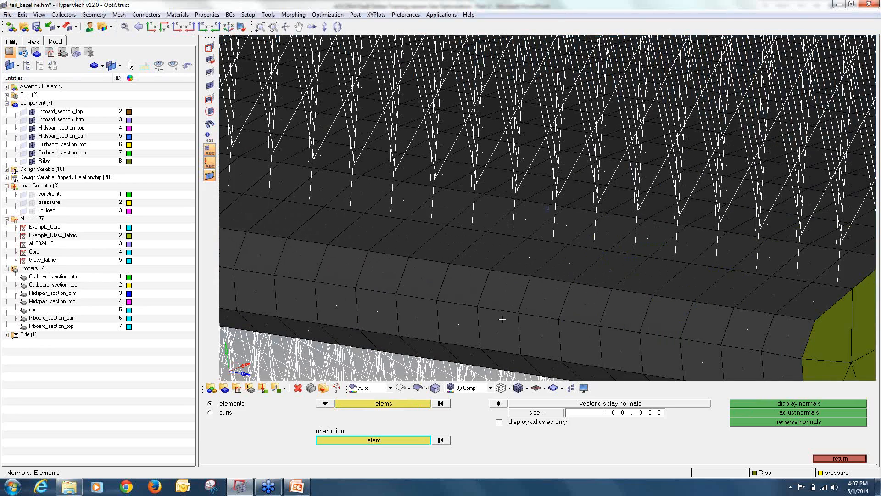
click(506, 323)
click(780, 414)
scroll(522, 260, down, 8)
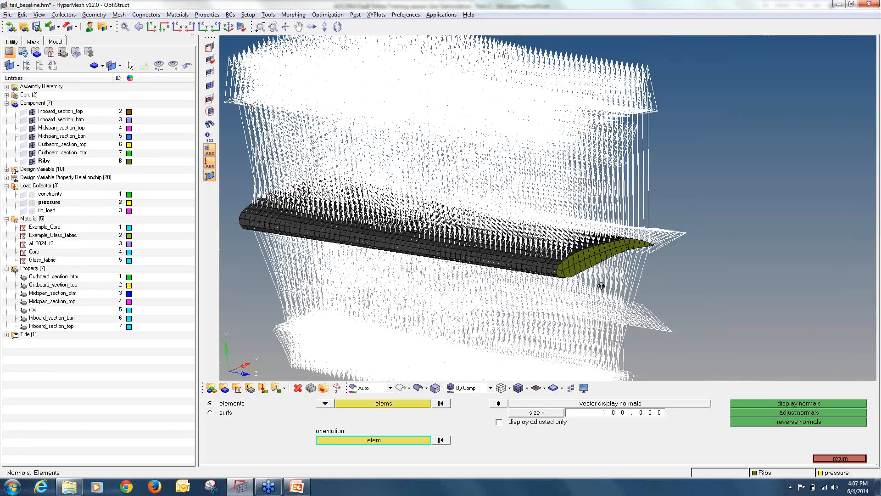
ctrl+drag(601, 286, 604, 289)
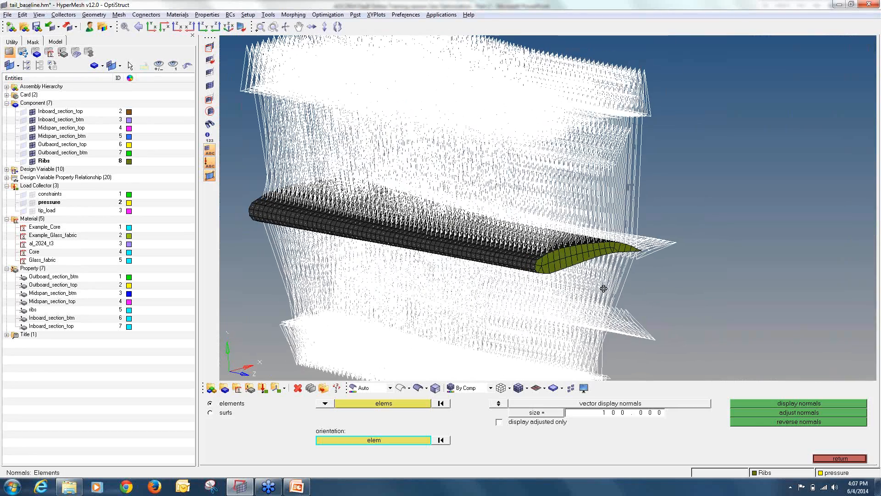
Reverse the skin normals and redisplay them with a vector size of 10 to examine their direction.
click(765, 421)
ctrl+drag(525, 236, 464, 165)
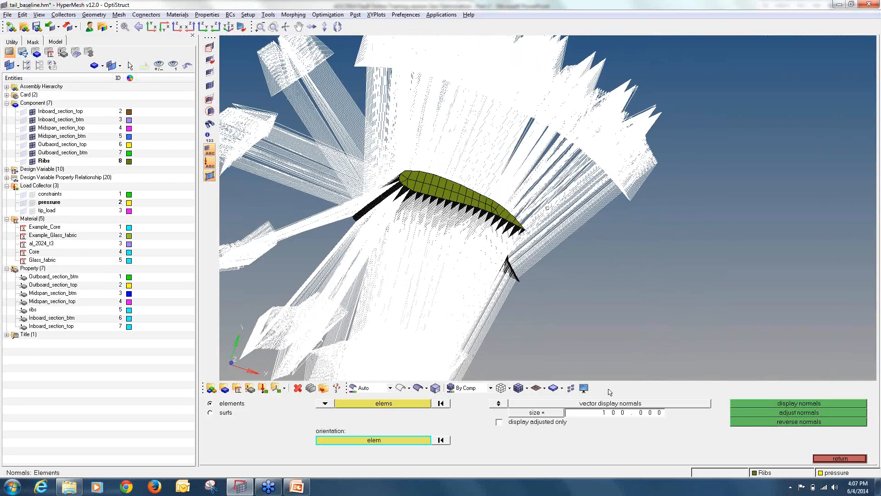
double_click(639, 416)
text(10.000)
click(753, 403)
ctrl+drag(443, 247, 404, 228)
ctrl+scroll(404, 229, up, 8)
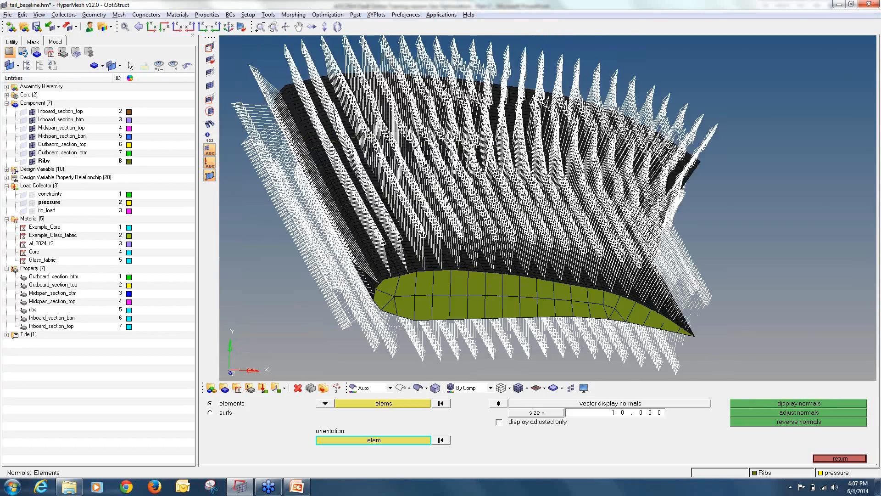
ctrl+scroll(398, 275, down, 8)
ctrl+drag(398, 275, 525, 322)
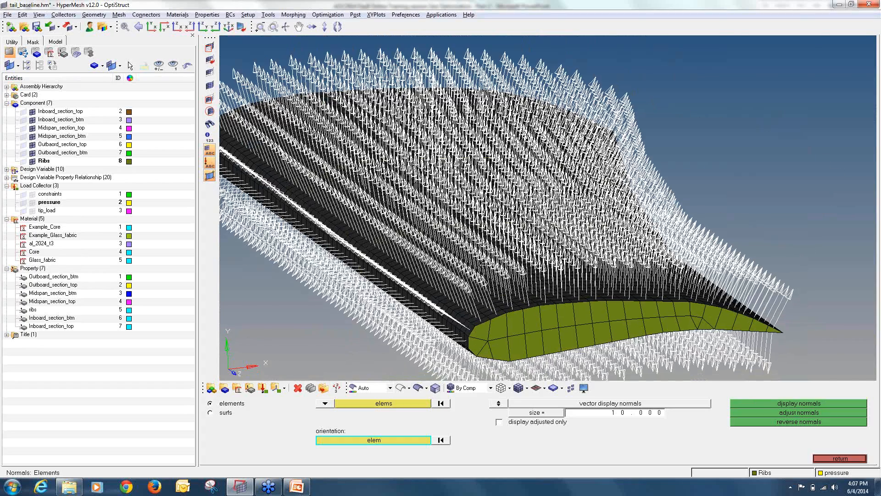
Reverse the skin normals once more and check their direction across the whole tail plane.
ctrl+scroll(525, 322, up, 5)
click(794, 421)
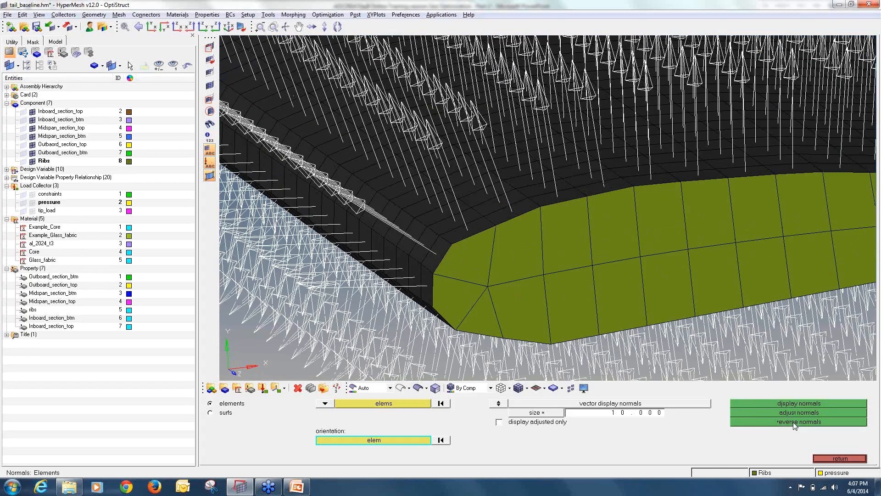
ctrl+right_drag(510, 200, 574, 233)
ctrl+scroll(574, 232, down, 8)
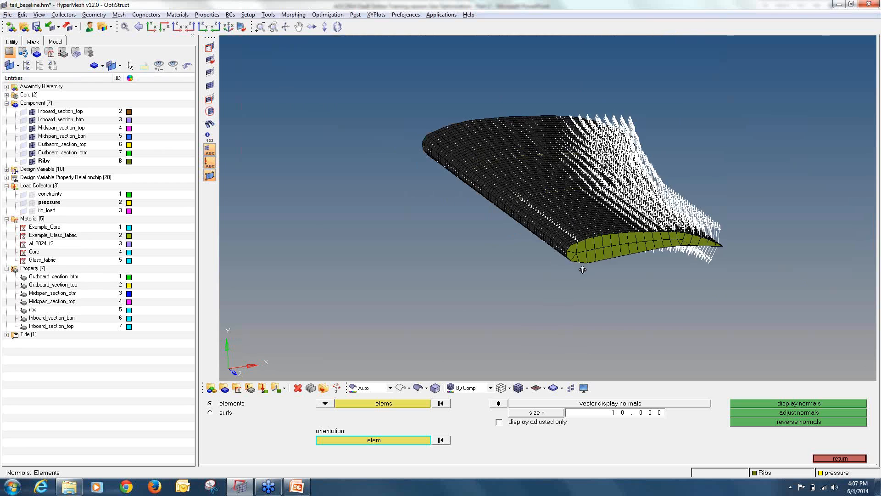
Adjust the skin normals to an orientation element on the upper skin of the inboard section.
ctrl+drag(582, 270, 714, 276)
ctrl+right_drag(558, 260, 562, 263)
ctrl+scroll(562, 263, up, 5)
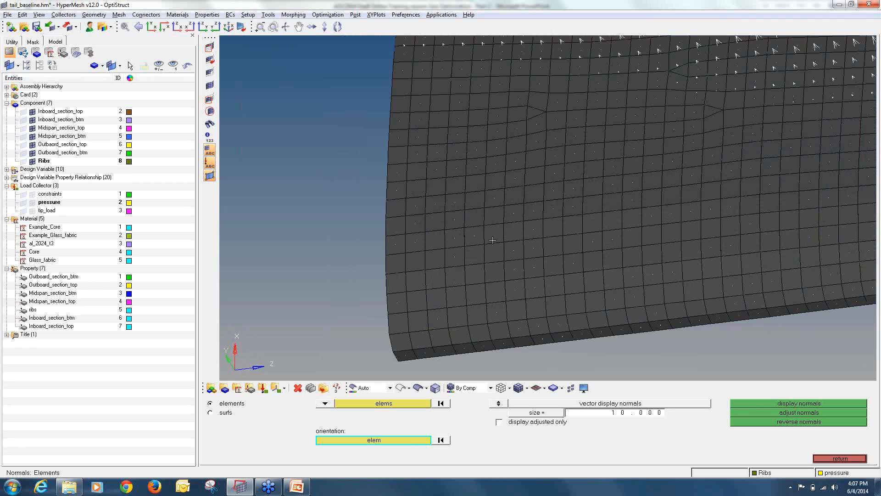
click(495, 228)
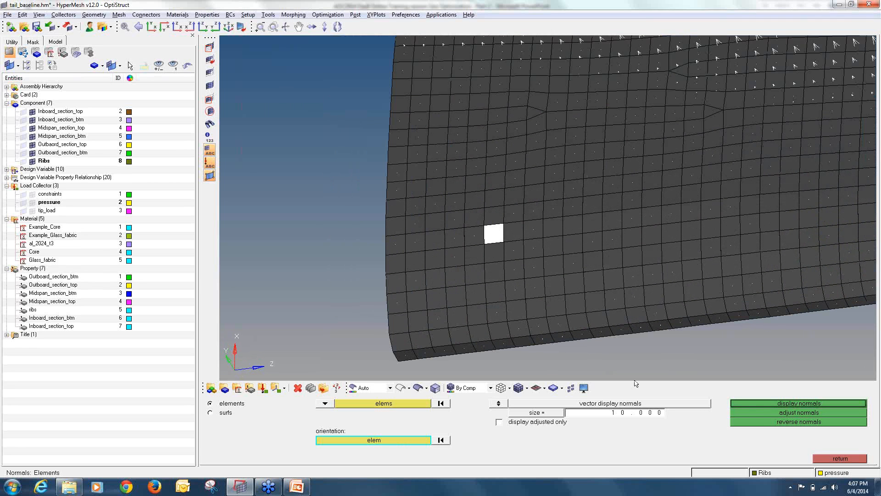
click(761, 414)
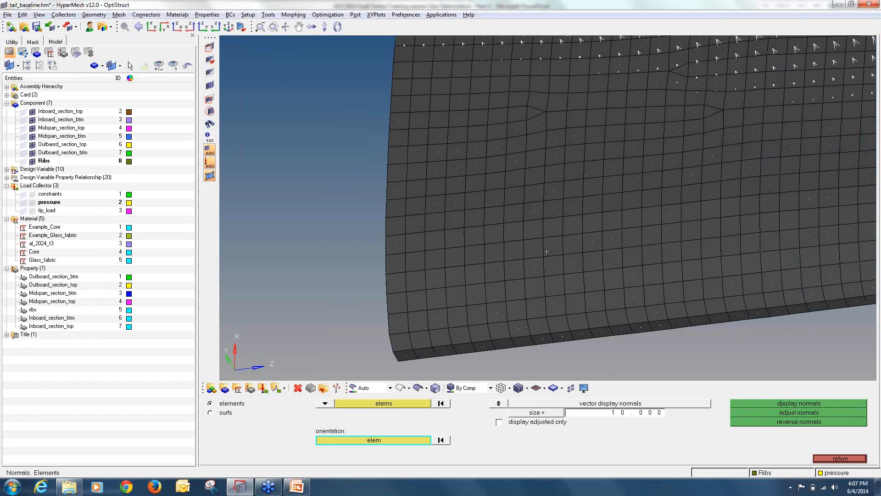
Redisplay the skin normals with a vector size of 1 and examine their direction from the root, trailing edge and underside.
scroll(547, 252, down, 4)
ctrl+scroll(547, 252, down, 3)
ctrl+drag(726, 270, 682, 186)
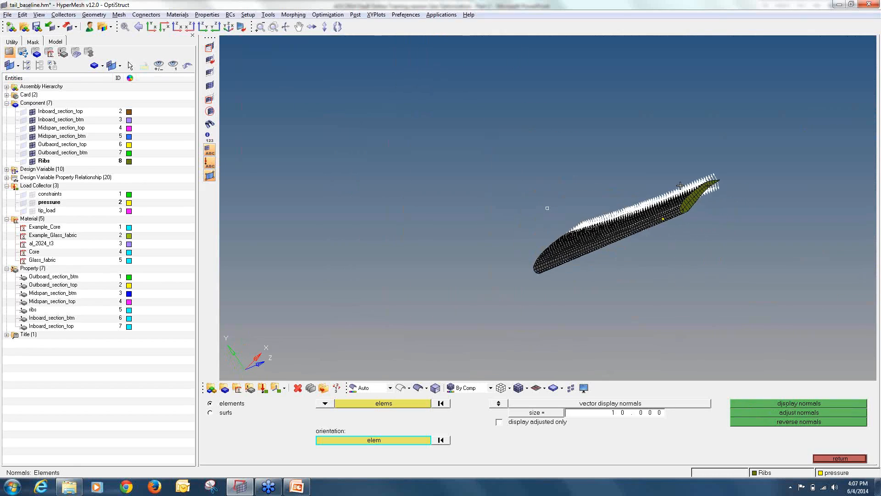
ctrl+scroll(679, 185, up, 4)
ctrl+scroll(693, 208, up, 3)
ctrl+drag(763, 246, 642, 431)
double_click(623, 415)
text(1)
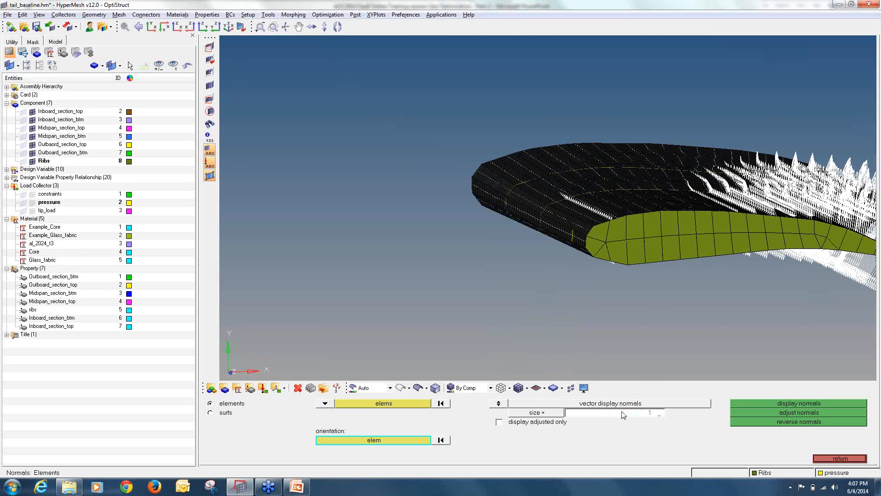
click(764, 406)
ctrl+drag(734, 285, 770, 237)
ctrl+scroll(770, 237, up, 3)
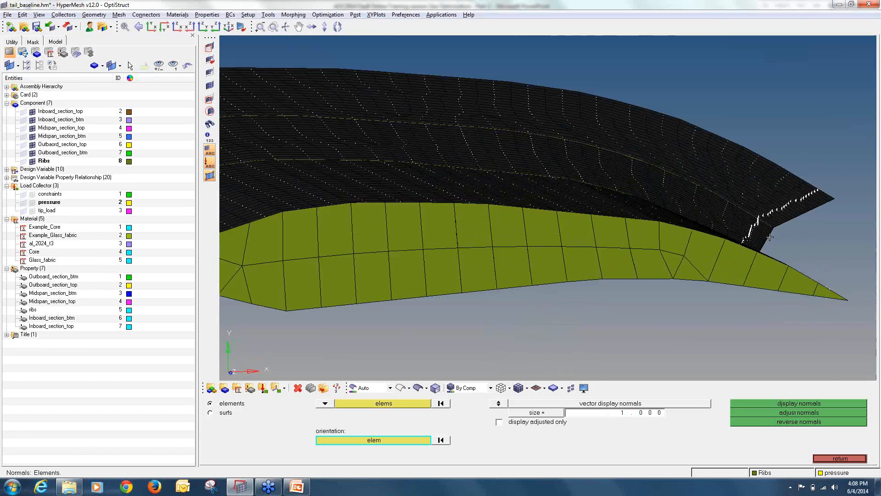
ctrl+scroll(770, 237, up, 1)
ctrl+drag(779, 280, 823, 285)
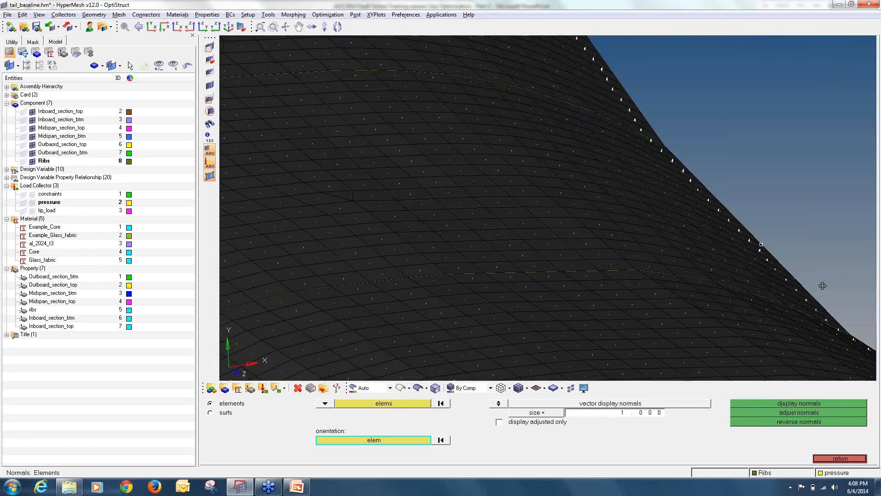
ctrl+scroll(823, 286, down, 5)
ctrl+drag(625, 258, 732, 248)
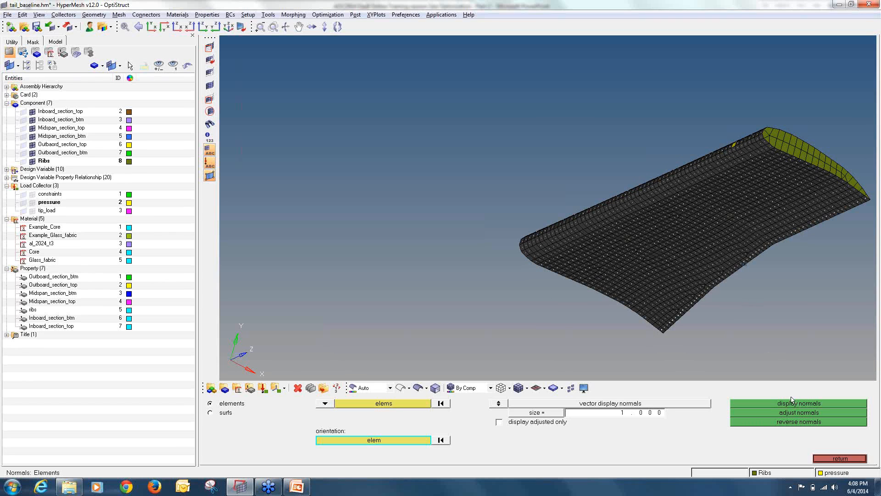
click(829, 459)
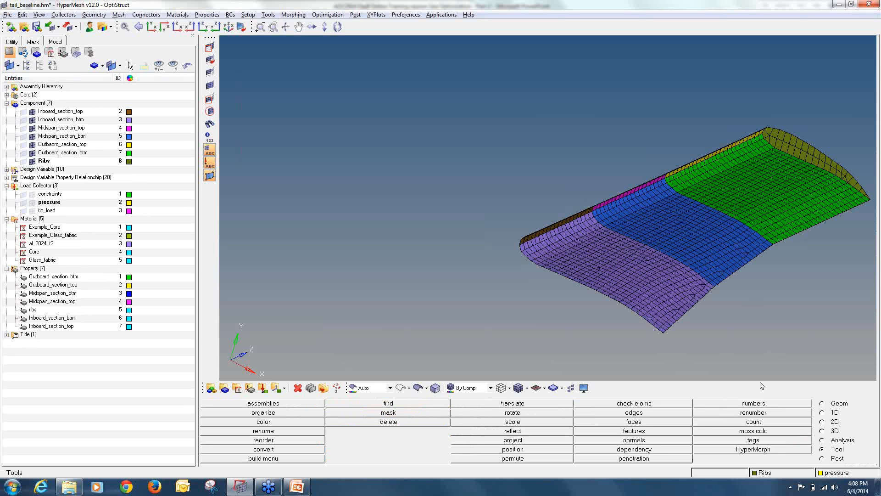
For the composites material orientation, select every element outside the Ribs component by picking Ribs and reversing the selection.
click(833, 421)
click(471, 426)
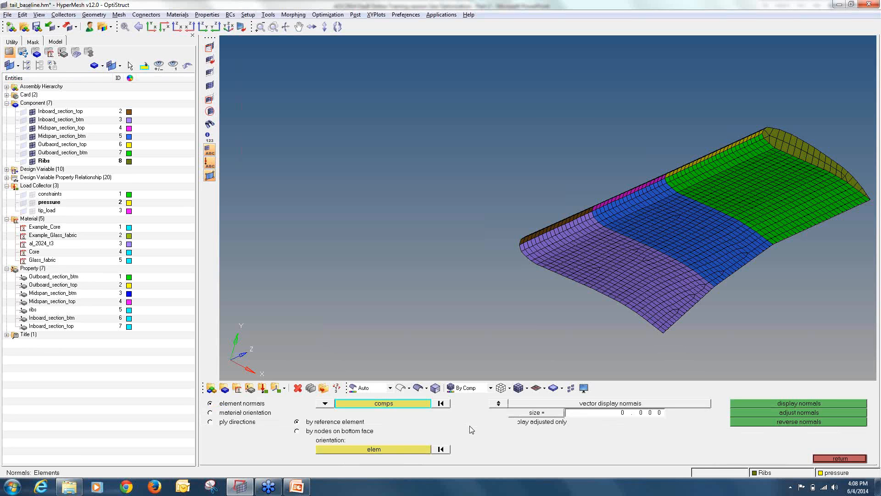
click(245, 413)
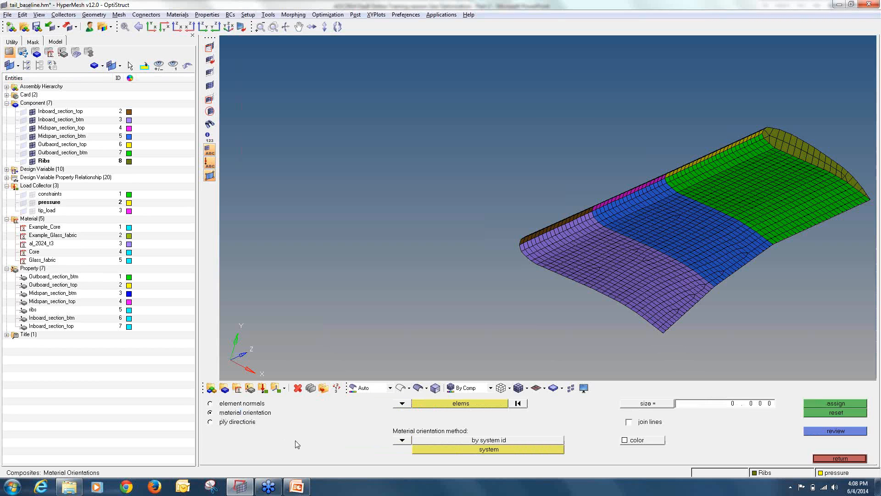
click(432, 404)
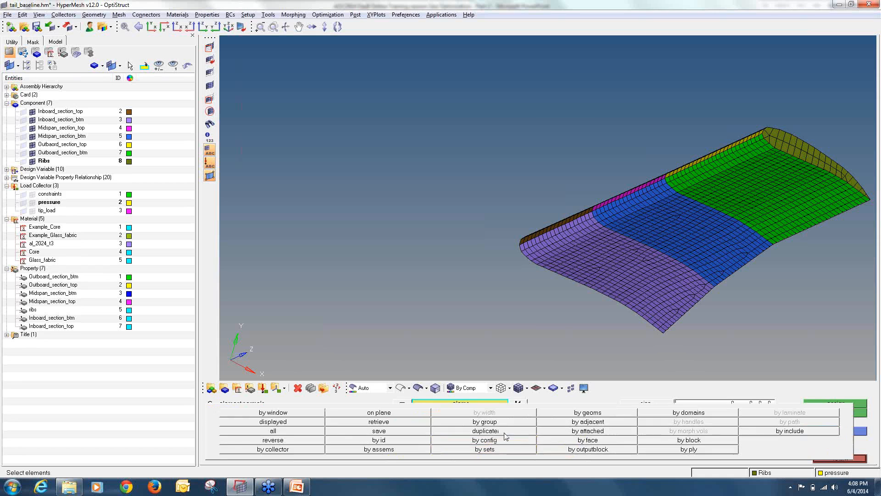
click(273, 449)
click(230, 458)
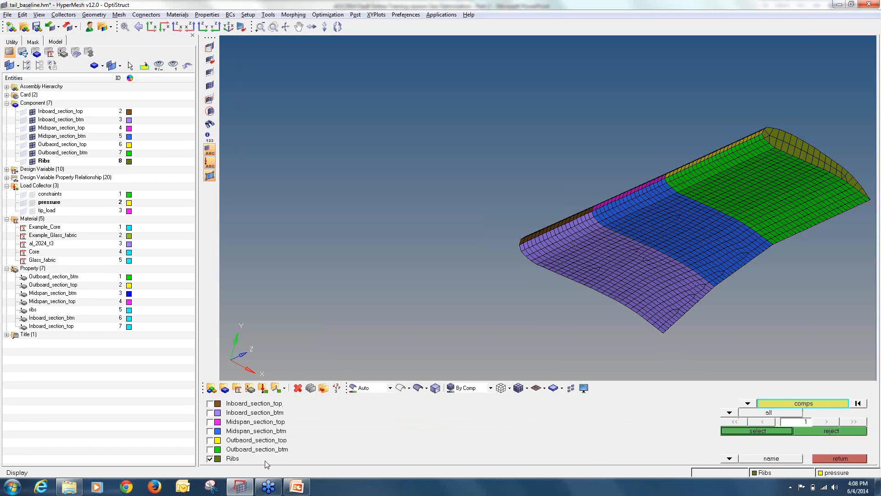
click(758, 430)
click(498, 407)
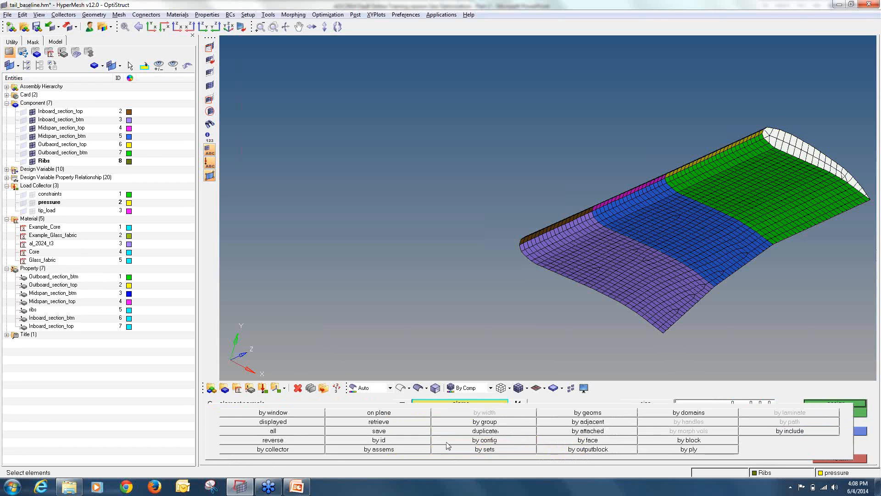
click(275, 440)
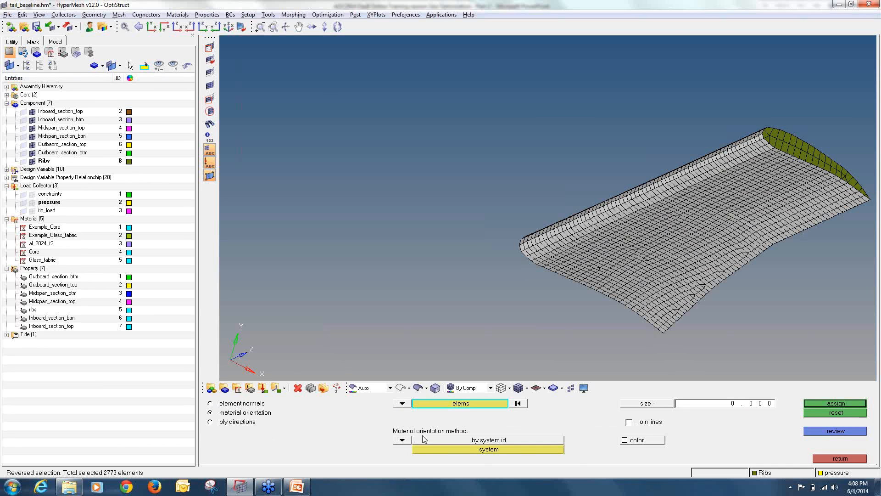
Project a material orientation vector along the z-axis onto the selected skin elements, with a base node on the midspan lower skin.
click(403, 440)
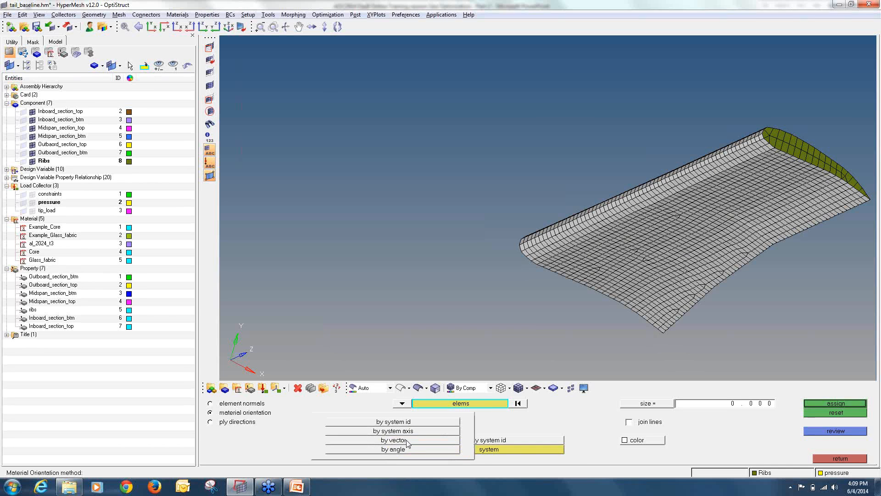
click(407, 441)
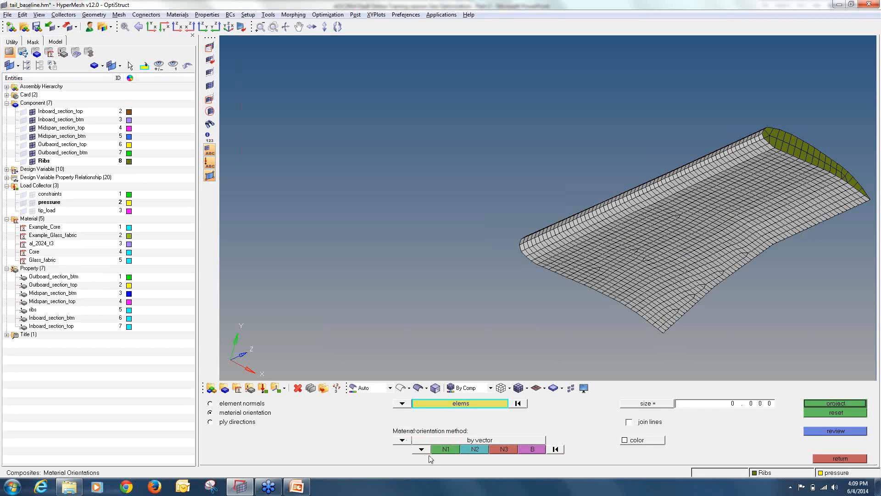
click(421, 449)
click(416, 436)
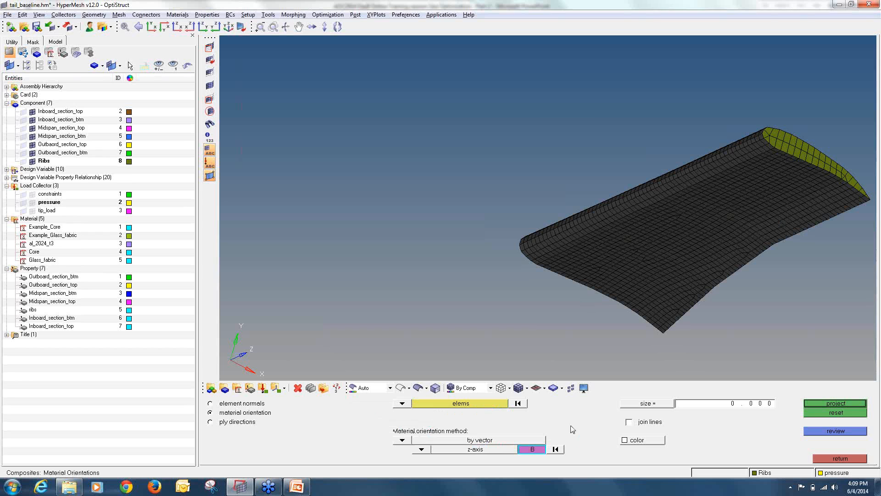
click(687, 244)
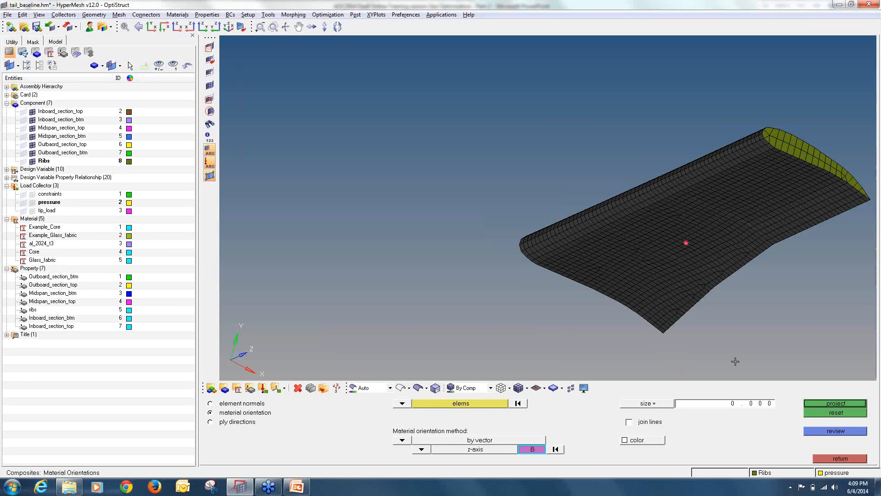
click(825, 403)
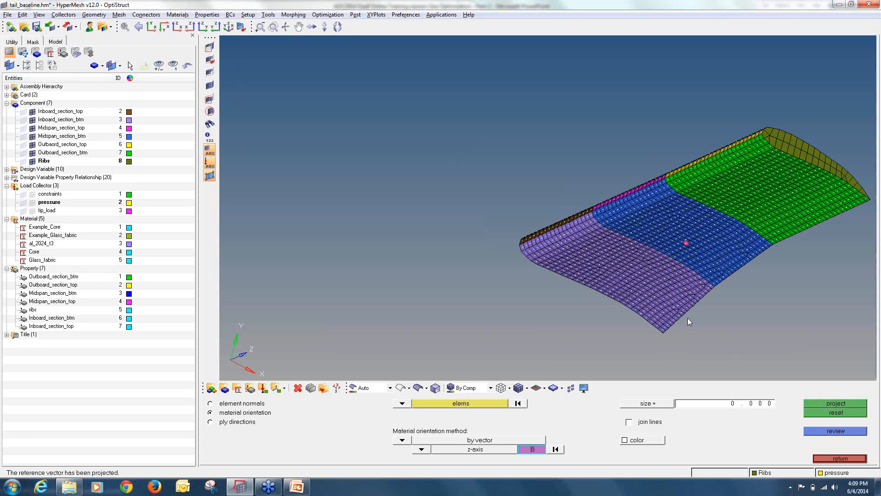
Examine the projected material orientation vectors across the lower skin, leading edge and upper skin of the tail plane.
scroll(604, 243, up, 5)
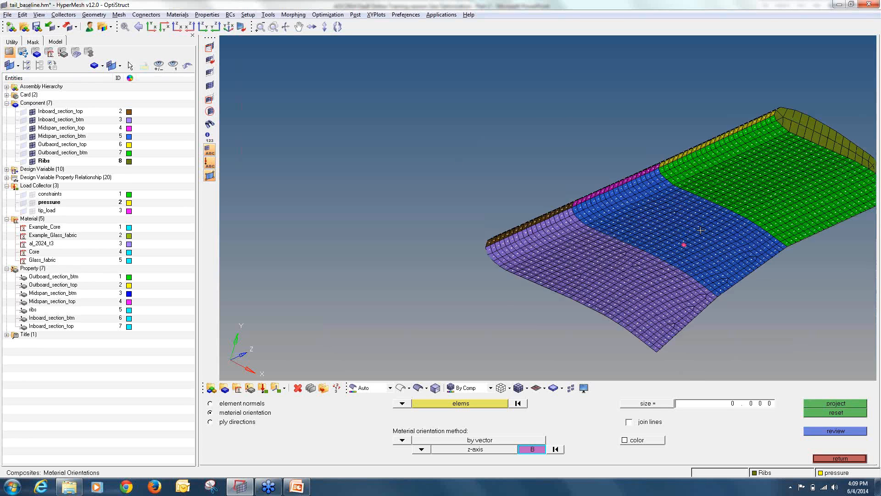
scroll(603, 243, up, 3)
scroll(567, 215, down, 6)
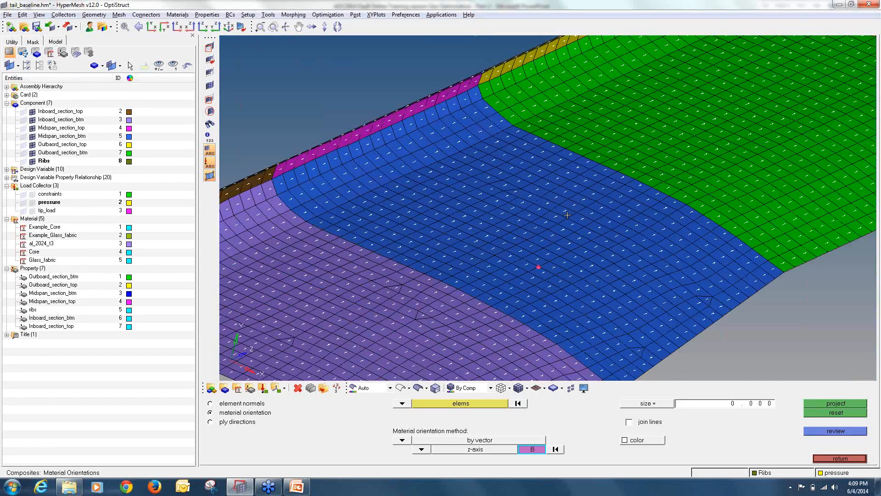
ctrl+drag(568, 215, 625, 261)
ctrl+scroll(626, 262, up, 3)
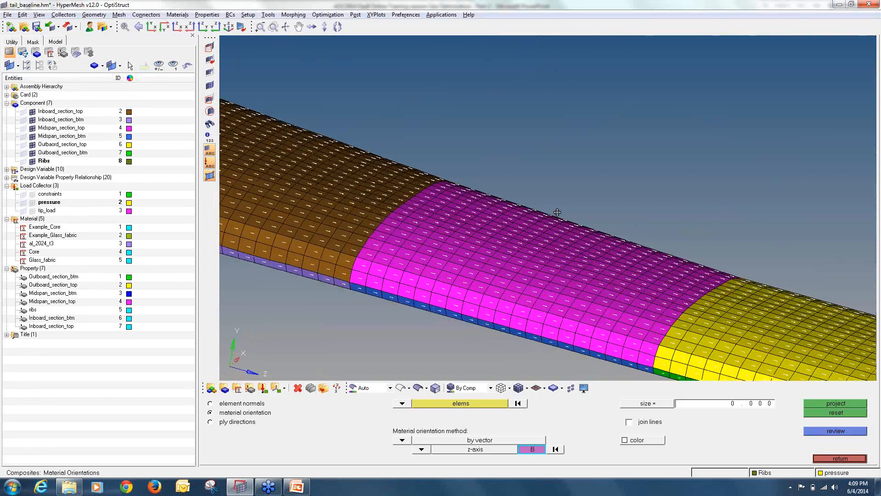
ctrl+right_drag(596, 276, 556, 211)
ctrl+scroll(556, 210, down, 3)
ctrl+drag(557, 210, 560, 263)
ctrl+drag(557, 271, 554, 271)
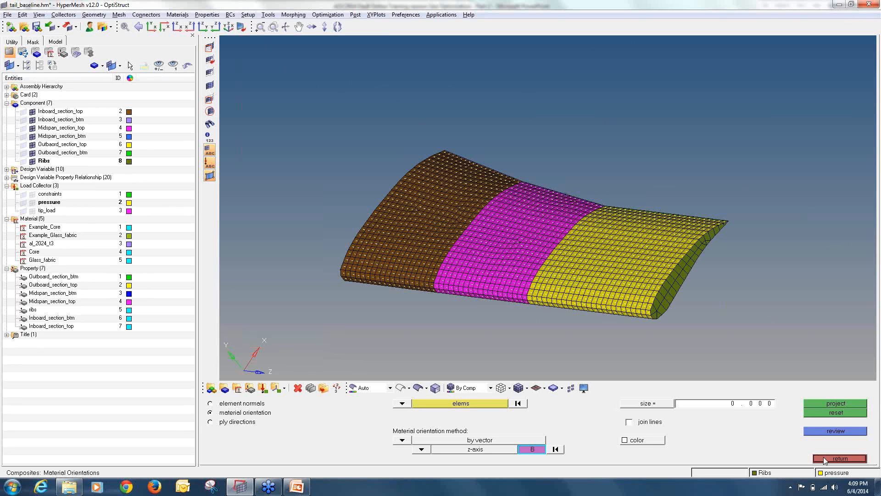
click(841, 458)
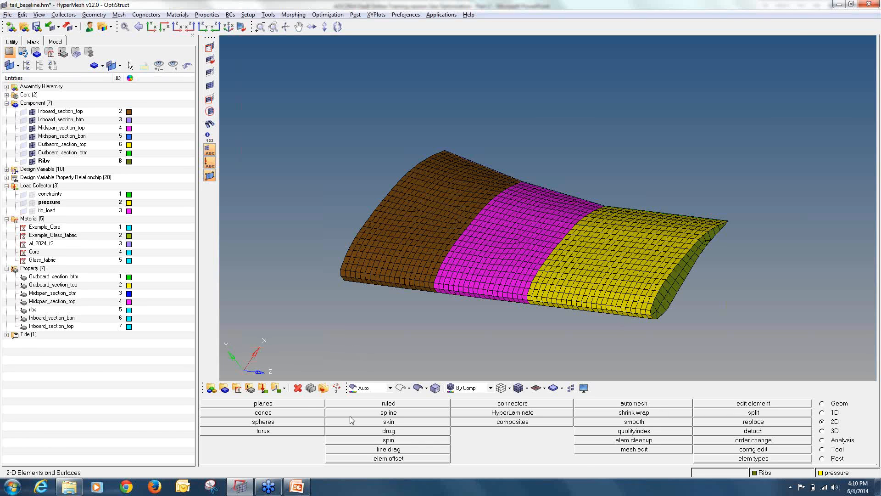
Create a load collector named combined with the LOAD card image and an olive colour, and open its card for editing.
click(264, 389)
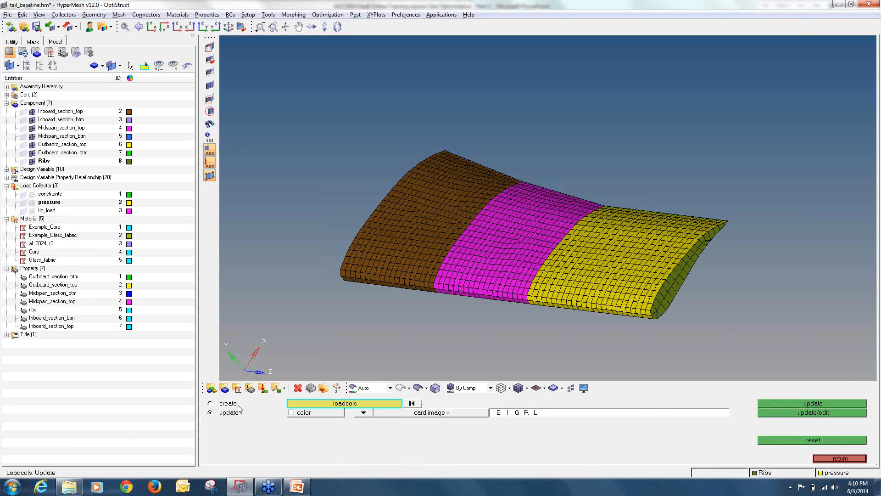
click(224, 404)
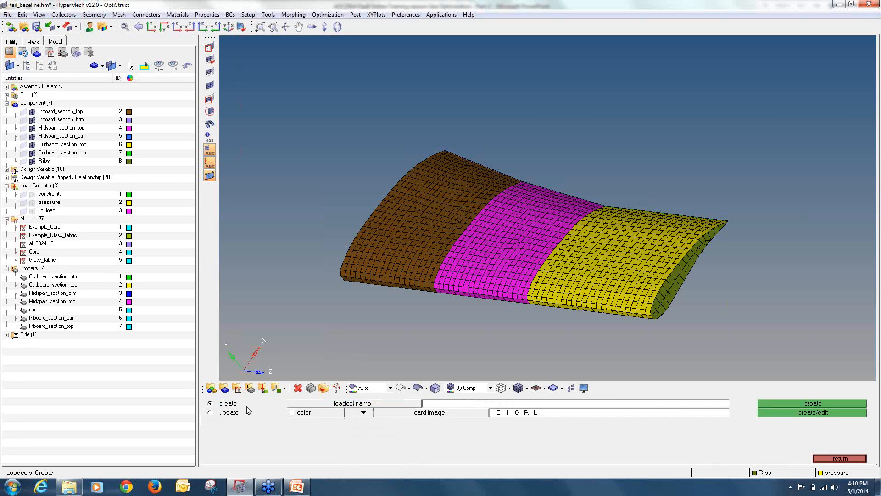
click(490, 405)
text(ccm)
click(413, 413)
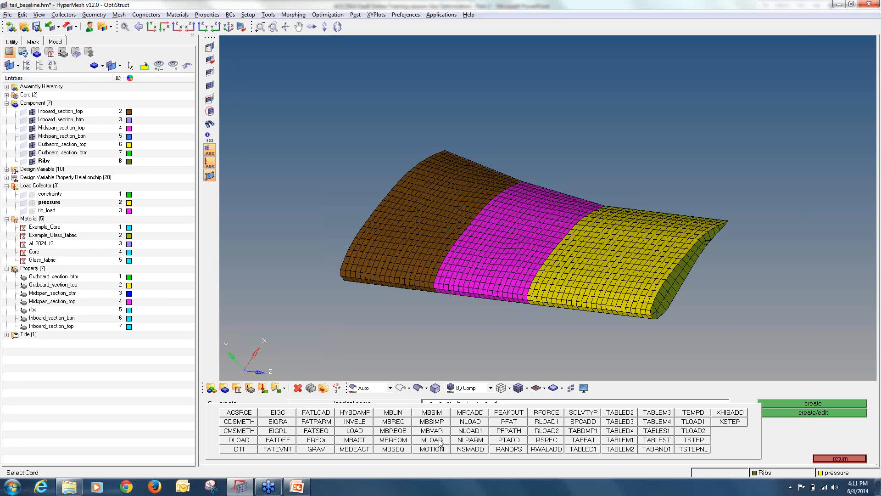
click(363, 432)
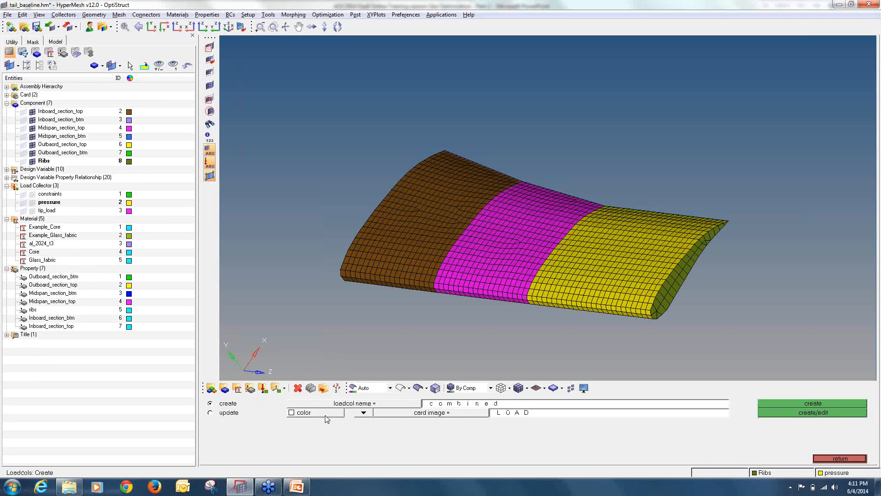
click(325, 415)
click(348, 438)
click(327, 415)
click(345, 440)
click(791, 412)
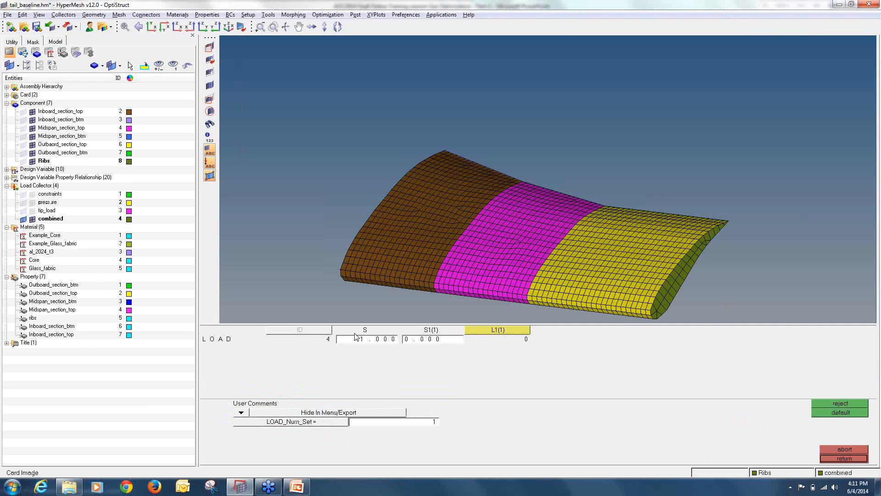
Set LOAD_Num_Set to 2 and assign the pressure collector to L1(1) and the tip_load collector to L1(2).
click(409, 426)
text(2)
key(Return)
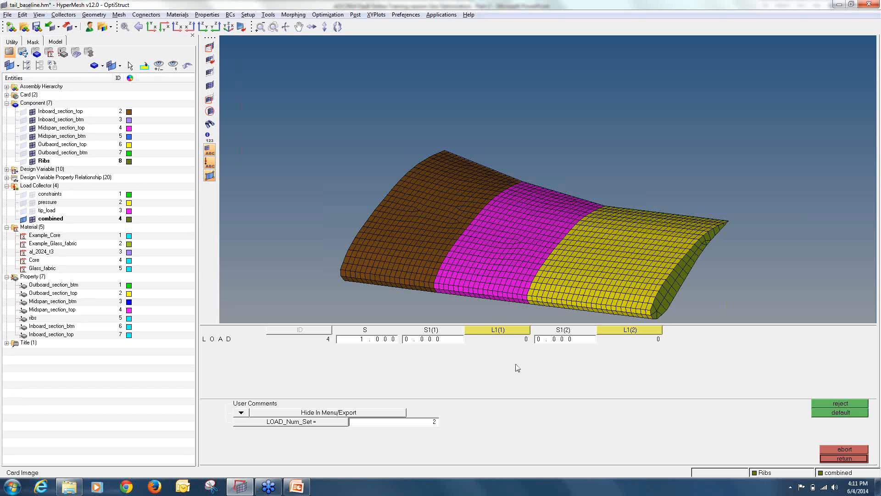
click(492, 333)
click(302, 416)
click(627, 331)
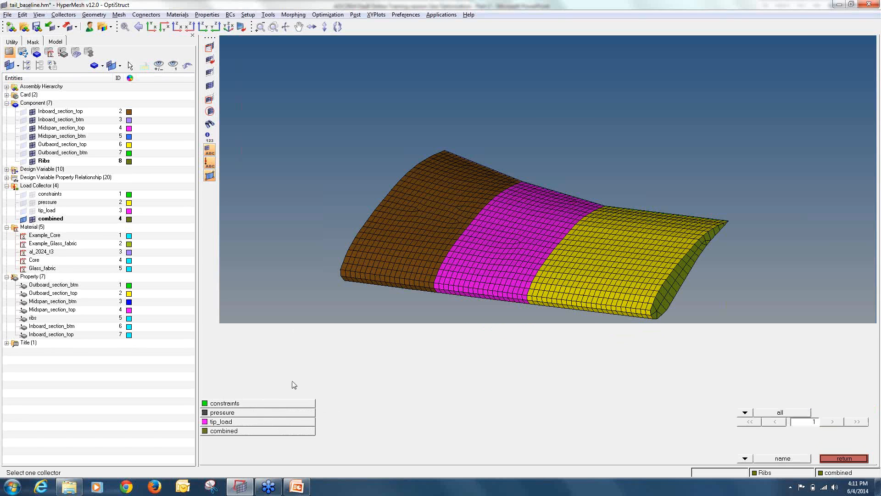
click(265, 423)
Set the scale factors S1(1) and S1(2) to 1.000 and finish the combined load card.
click(451, 340)
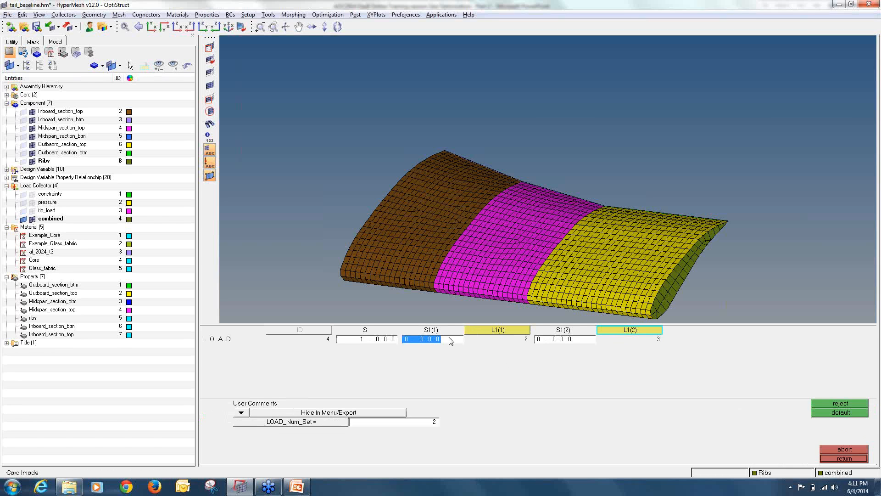
text(1)
click(578, 341)
text(1)
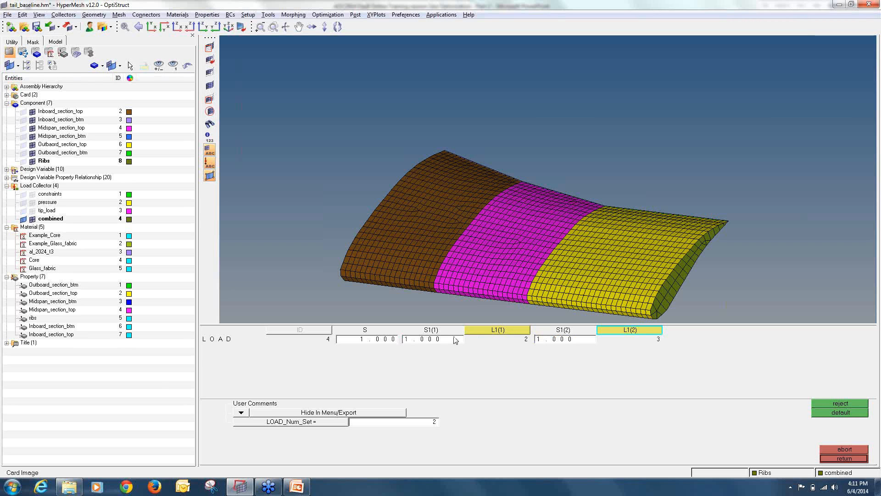
click(540, 339)
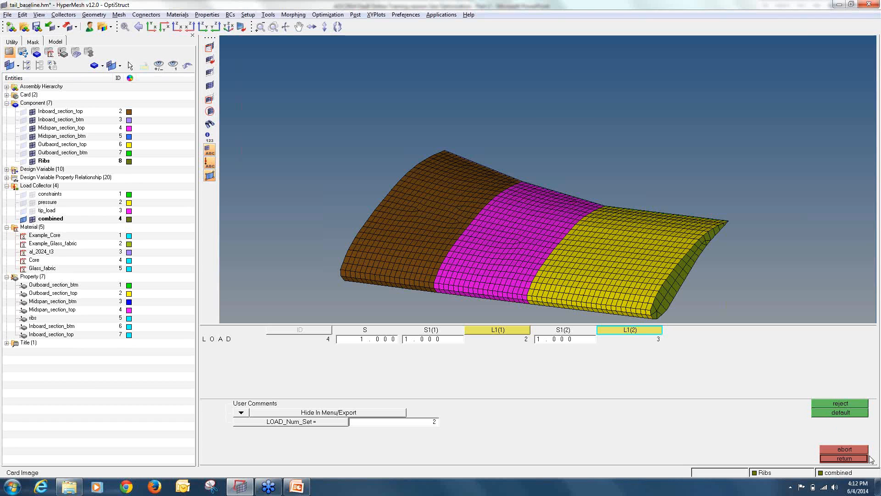
click(849, 460)
click(849, 459)
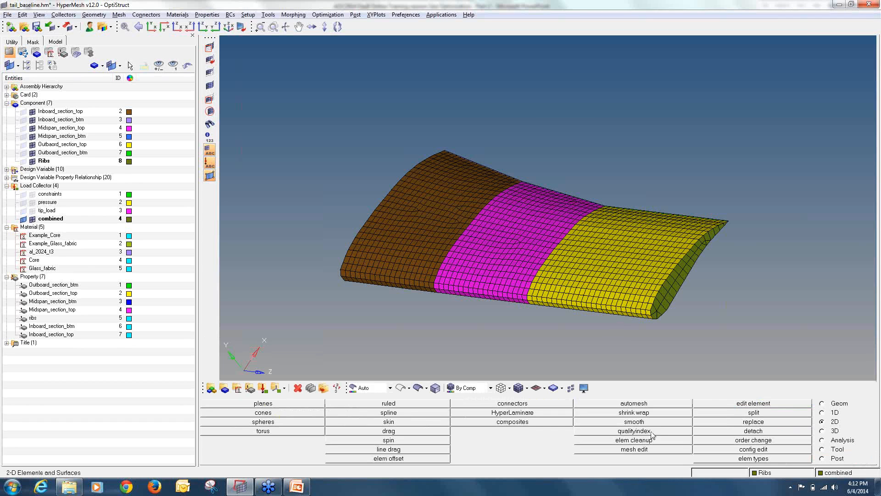
Show the tip_load, pressure and constraints load collectors on the model.
click(32, 210)
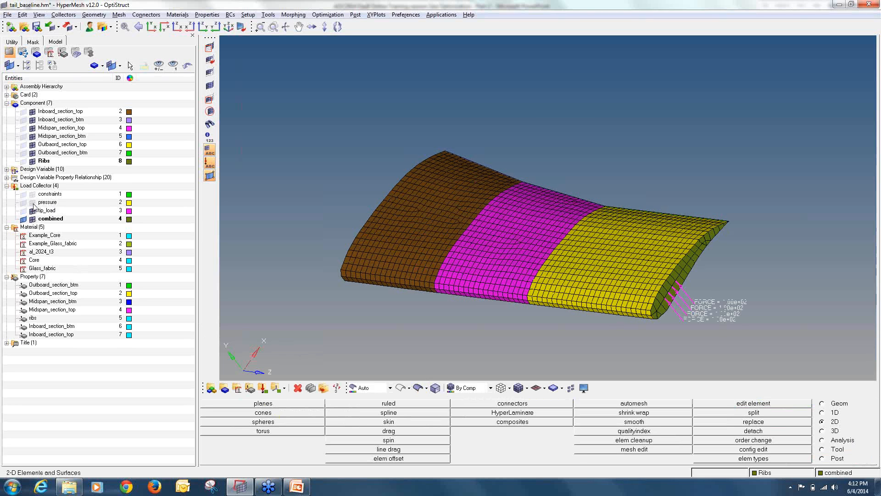
click(33, 202)
click(32, 194)
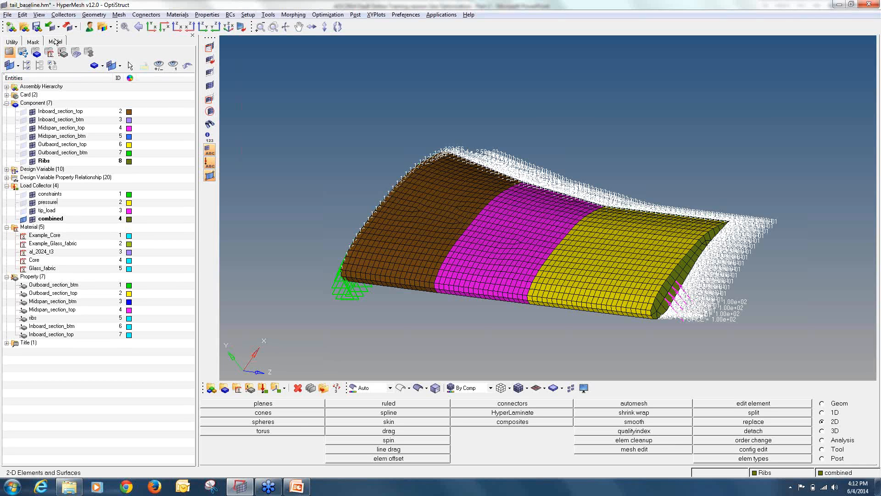
Start a buckling subcase named pressure_only using EIGRL with V1 at 0 and ND at 10.
click(12, 41)
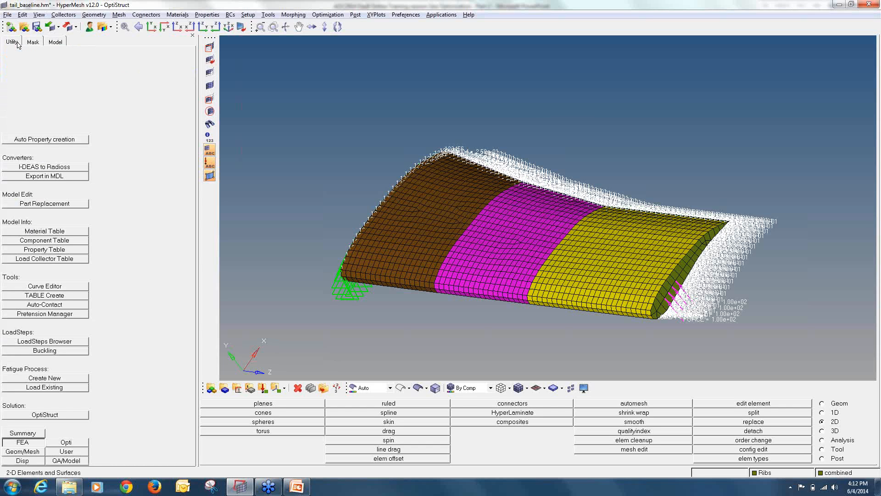
click(38, 443)
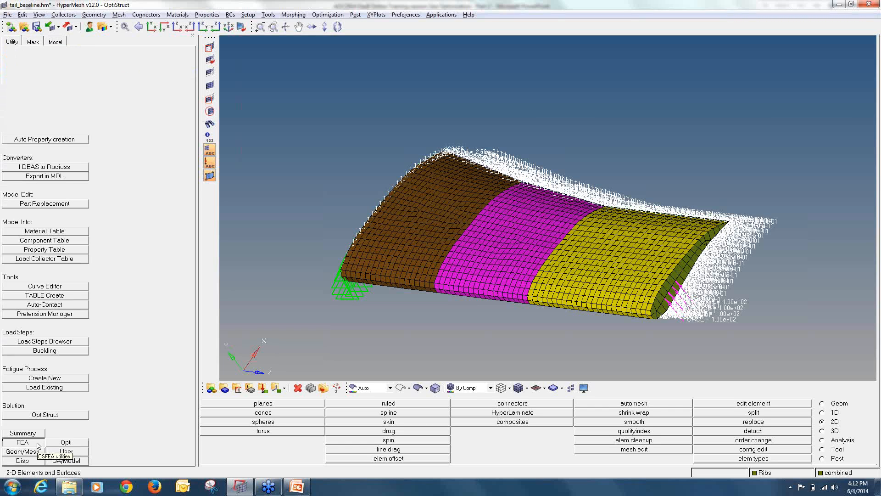
click(56, 351)
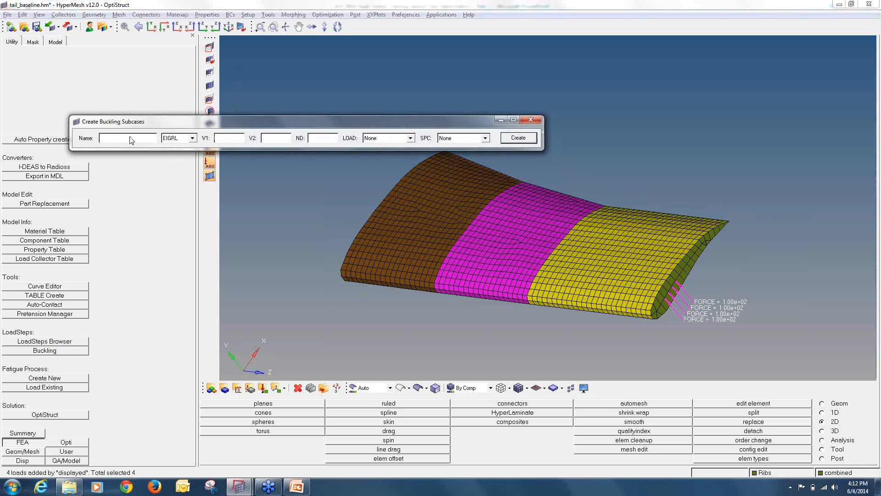
text(pressure_only)
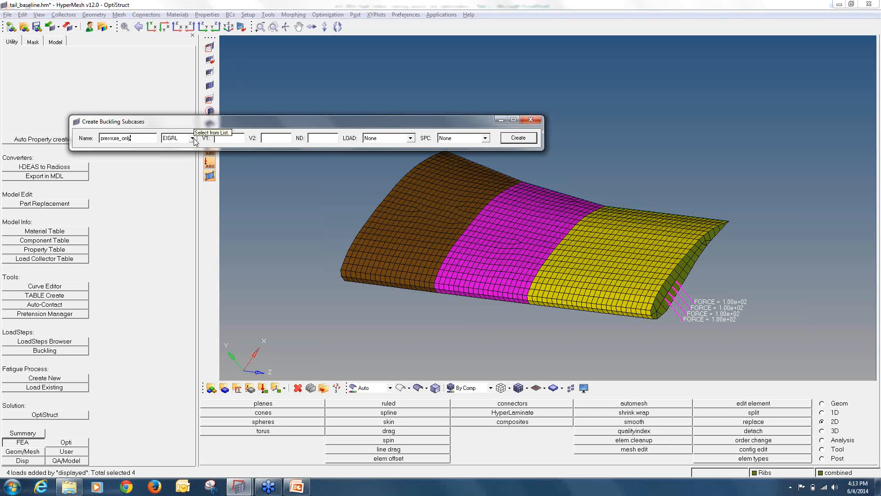
click(221, 139)
text(0.)
click(275, 142)
click(319, 141)
Assign the pressure load and the constraints SPC to the pressure_only subcase and create it.
click(403, 140)
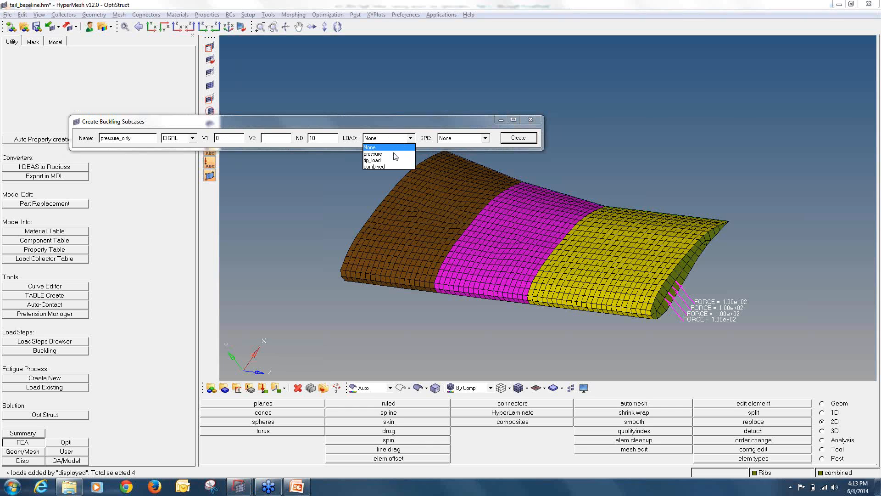
click(389, 156)
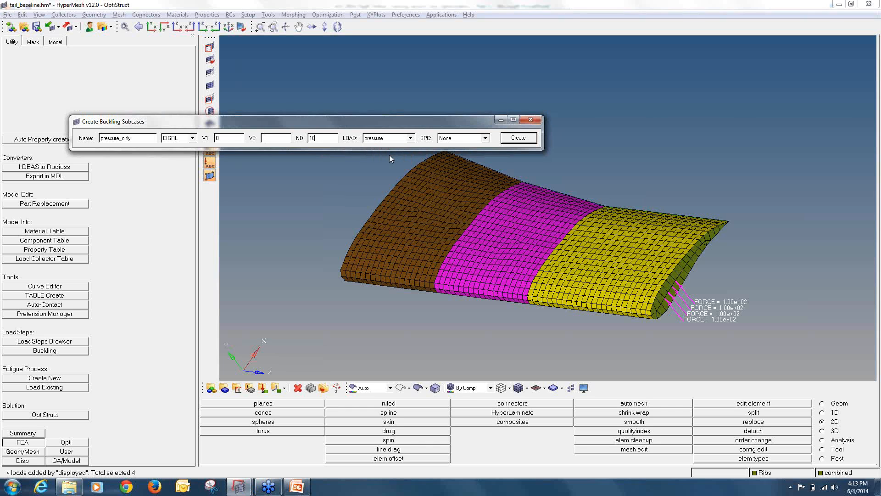
click(461, 141)
click(466, 157)
click(519, 138)
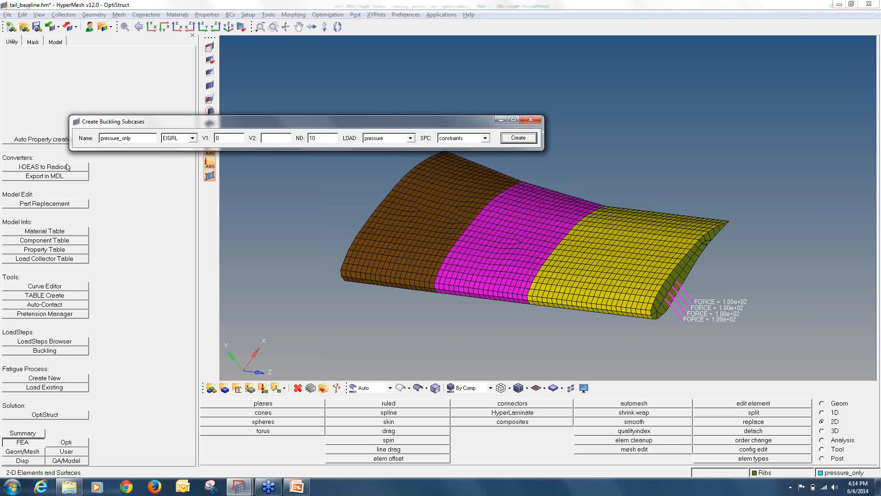
Create a second buckling subcase named tip_load_only with the tip_load load and the constraints SPC.
click(137, 140)
key(BackSpace)
key(BackSpace)
key(BackSpace)
key(BackSpace)
key(BackSpace)
key(BackSpace)
key(BackSpace)
key(BackSpace)
key(BackSpace)
key(BackSpace)
key(BackSpace)
key(BackSpace)
key(BackSpace)
key(BackSpace)
text(tip_load_only)
click(380, 139)
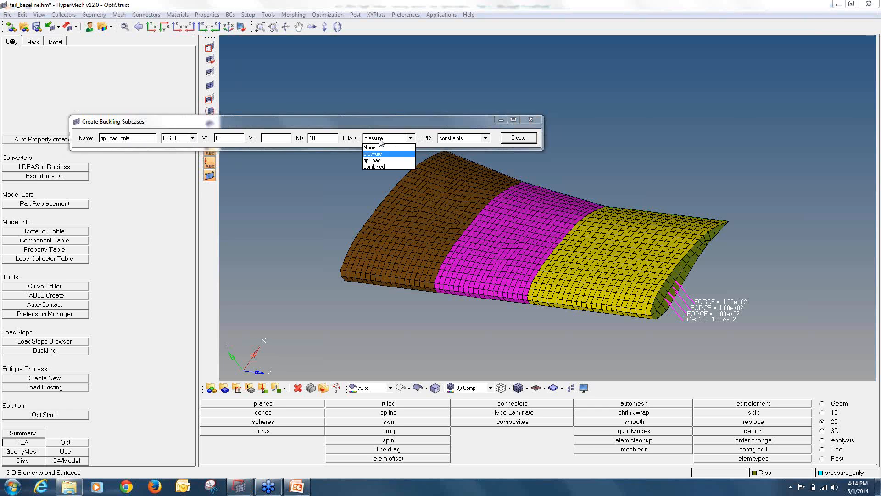
click(385, 160)
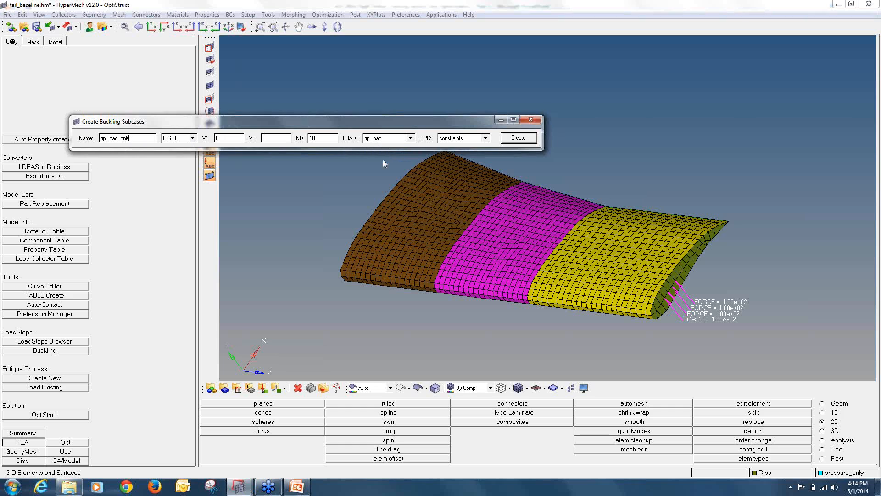
click(486, 138)
click(477, 159)
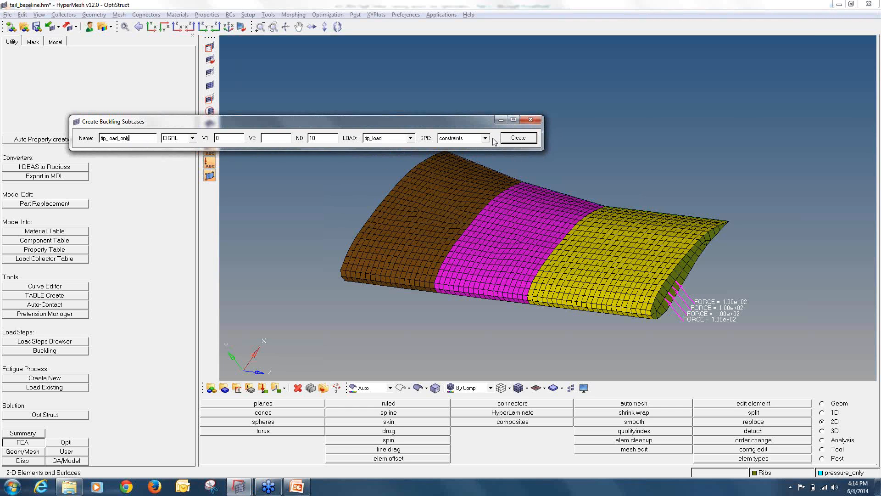
click(518, 138)
Create a third buckling subcase named Combo with the combined load, and list the load steps in the model tree.
drag(140, 141, 97, 143)
text(Combo)
click(387, 138)
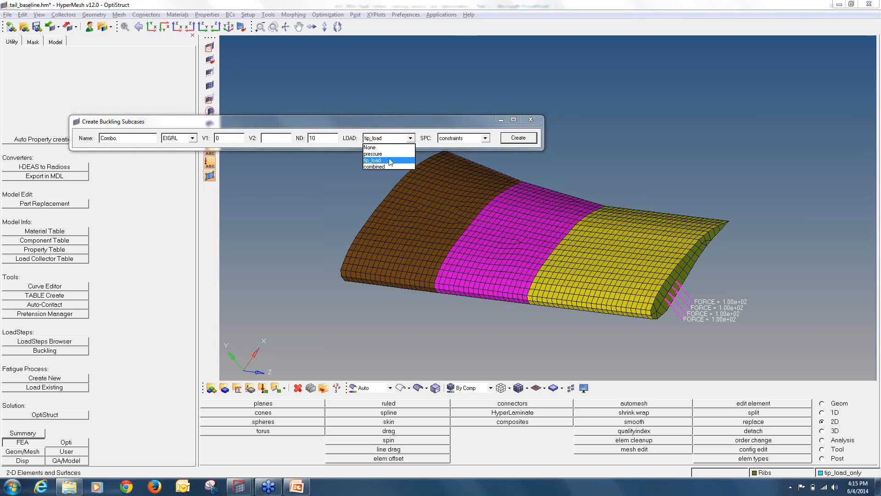
click(381, 167)
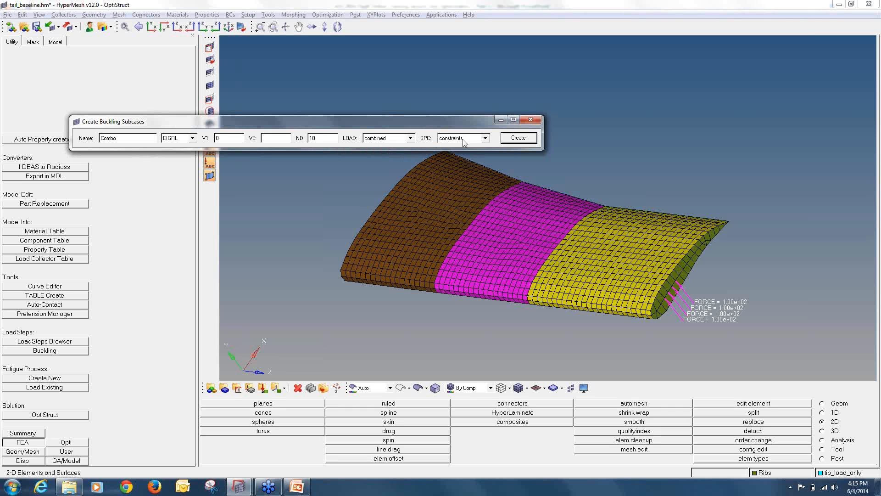
click(530, 139)
click(531, 120)
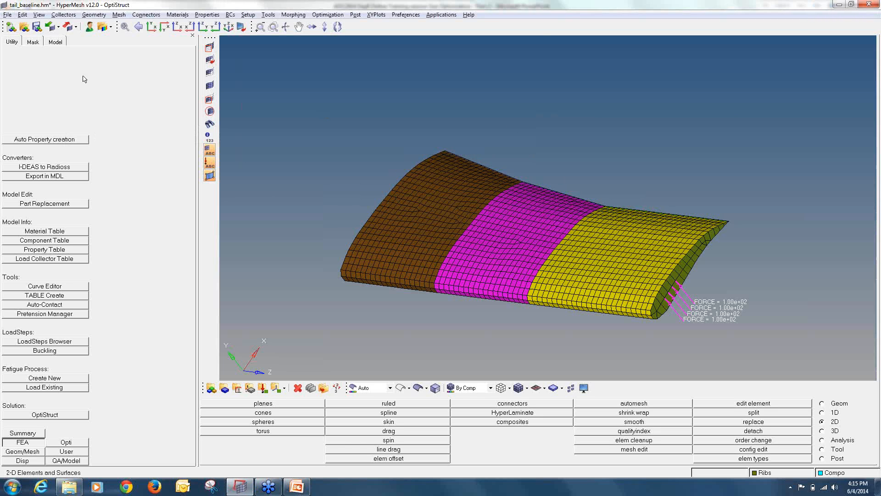
click(55, 42)
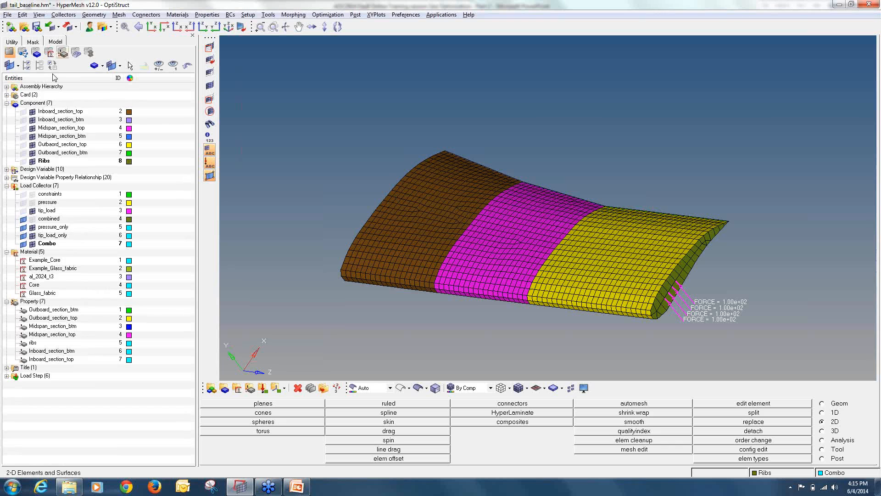
click(7, 376)
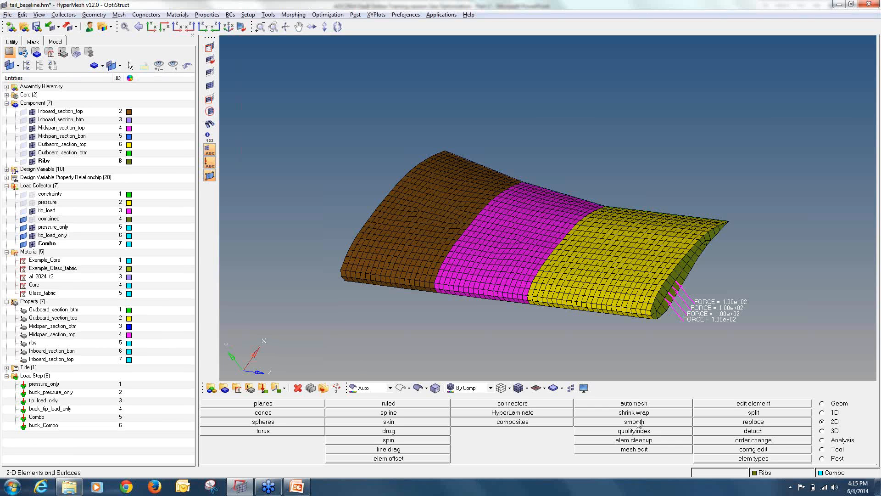
Open the PCOMP card of the Outboard_section_top property for editing.
click(377, 402)
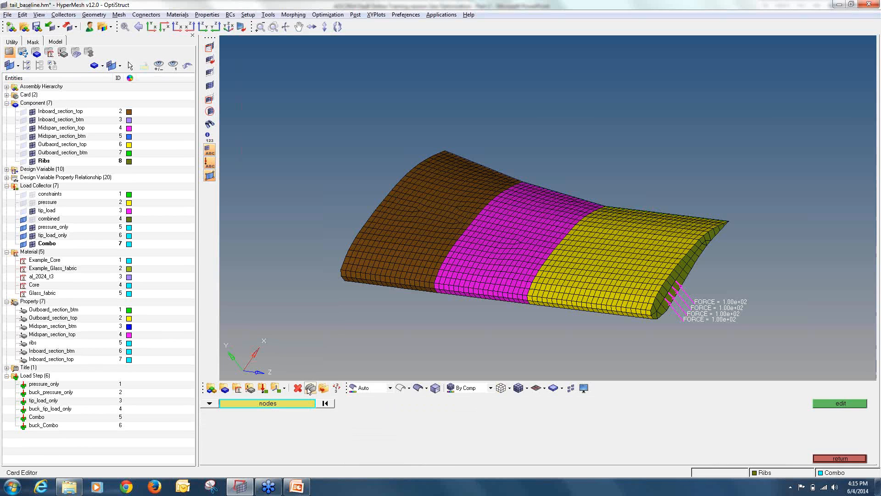
click(210, 404)
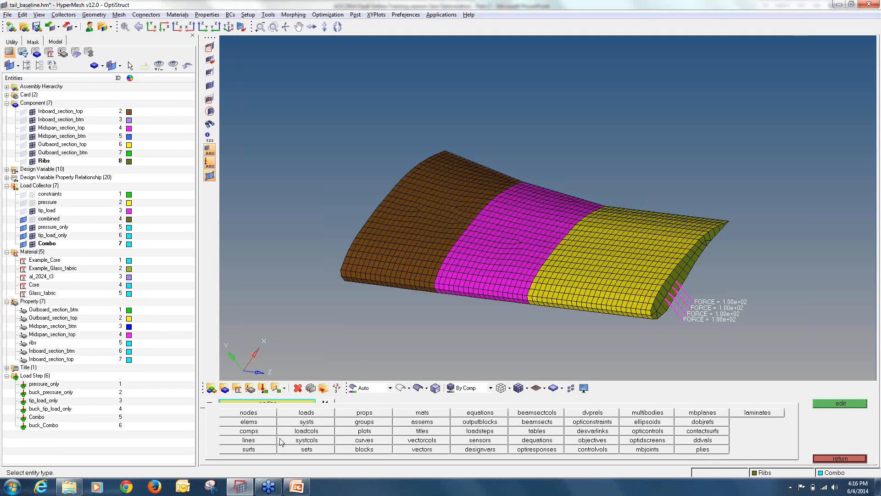
click(377, 414)
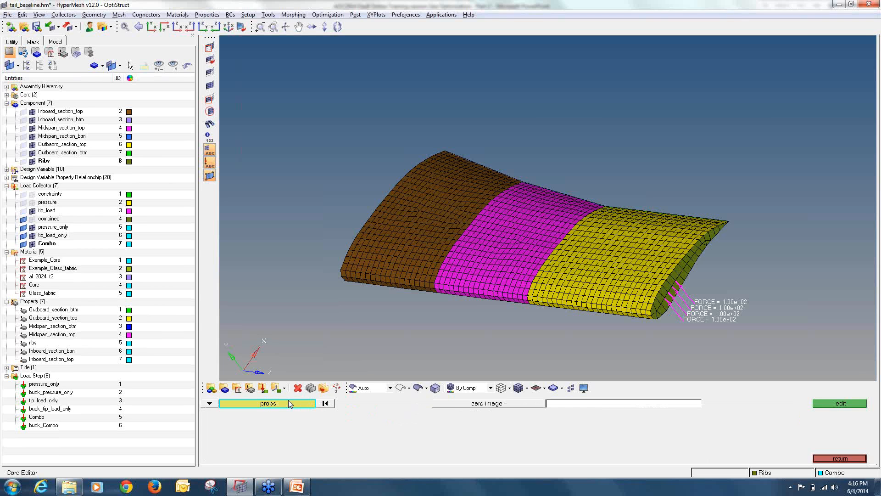
click(294, 404)
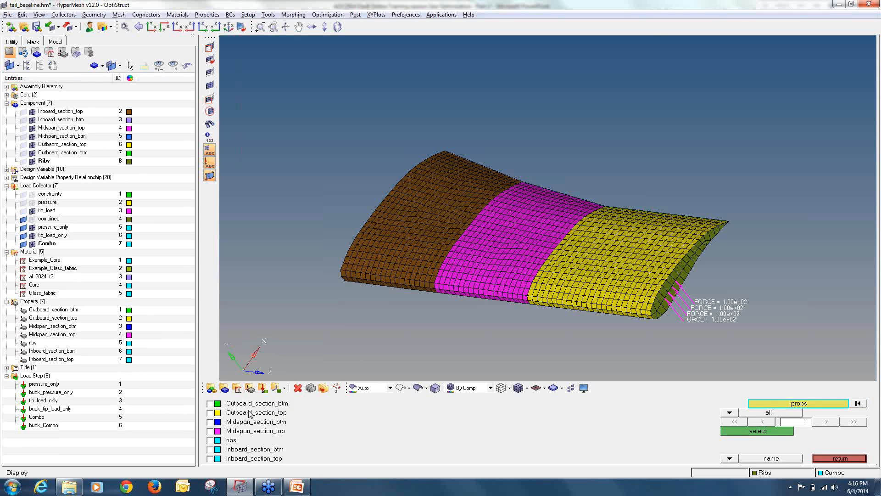
click(210, 413)
click(740, 432)
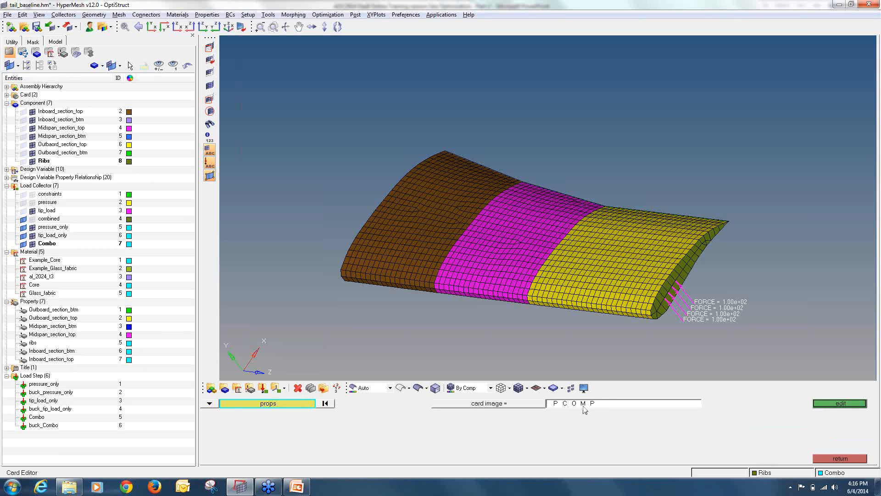
click(843, 405)
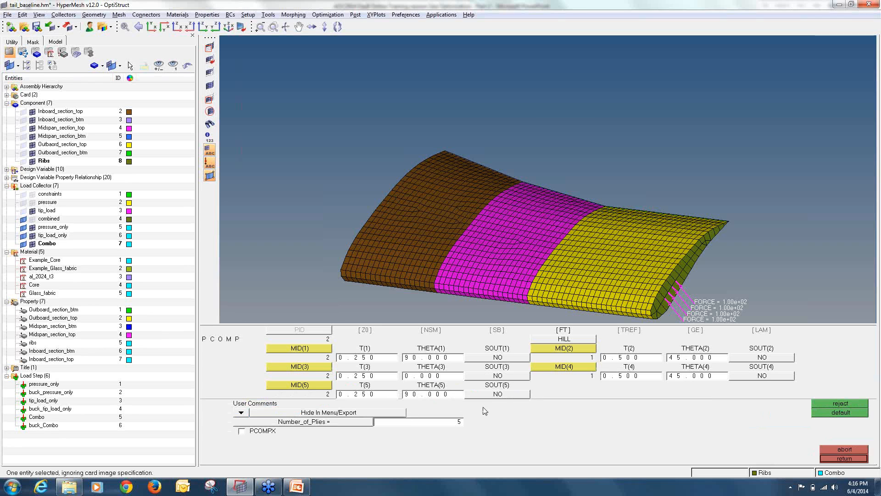
Set the failure theory FT to HILL and SB to 3500 for Outboard_section_top.
click(563, 340)
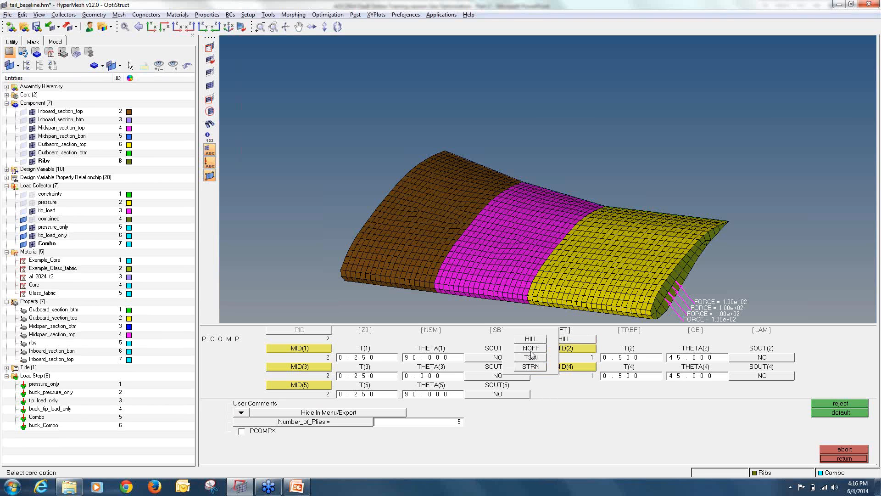
click(531, 340)
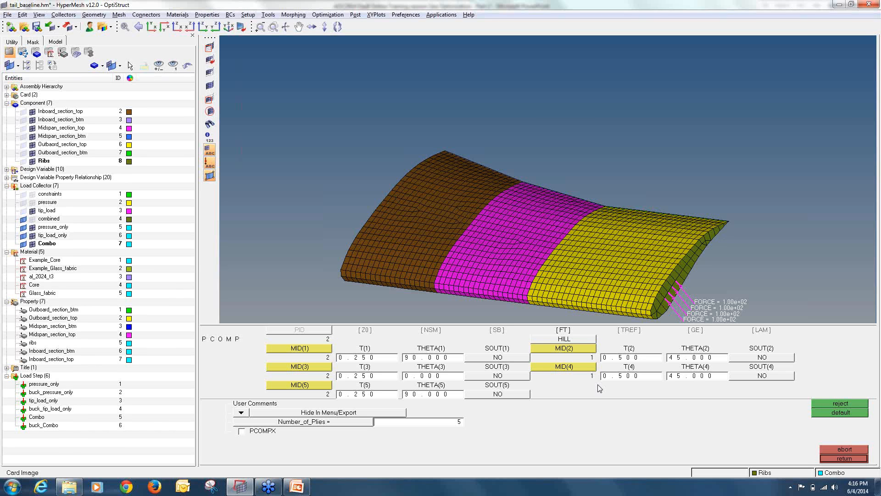
click(583, 340)
click(500, 334)
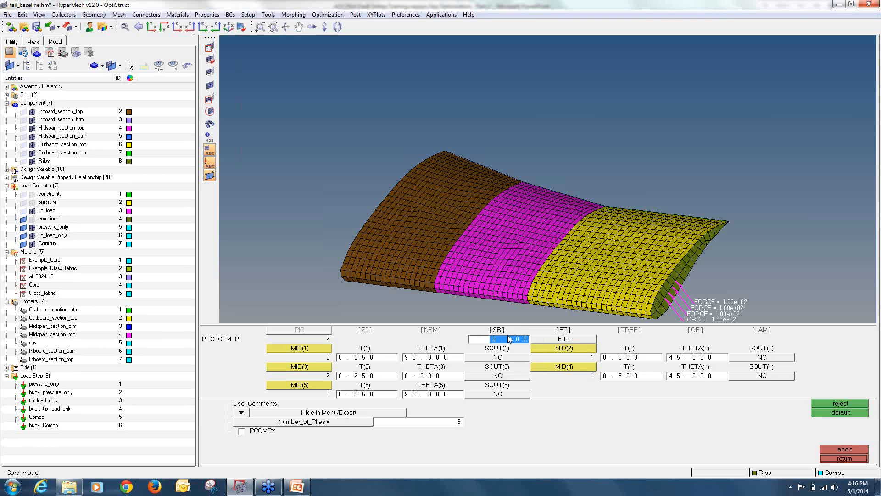
text(50)
Set SOUT to YES for all five plies of Outboard_section_top and finish the card.
click(497, 357)
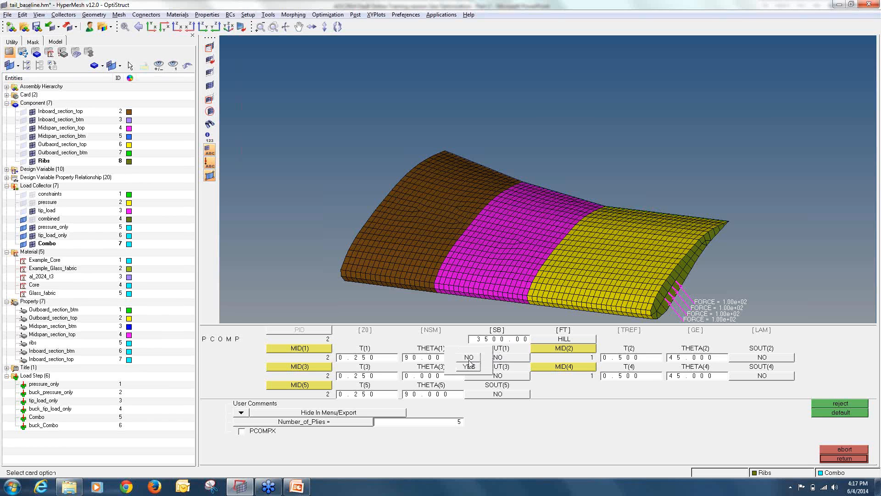
click(488, 373)
click(494, 373)
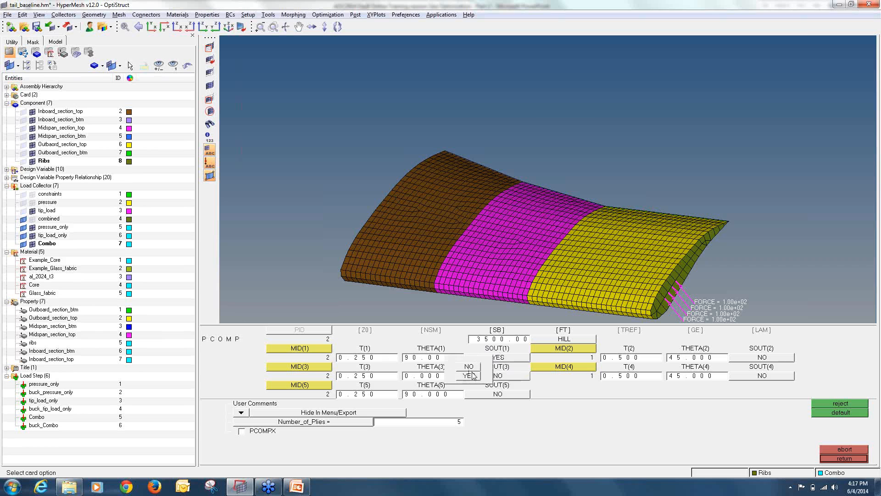
click(474, 375)
click(487, 397)
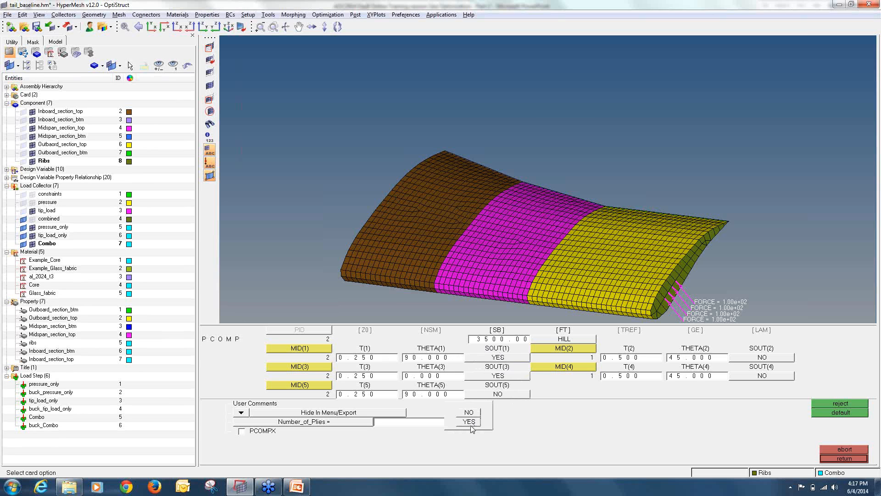
click(474, 422)
click(744, 362)
click(738, 371)
click(739, 375)
click(740, 384)
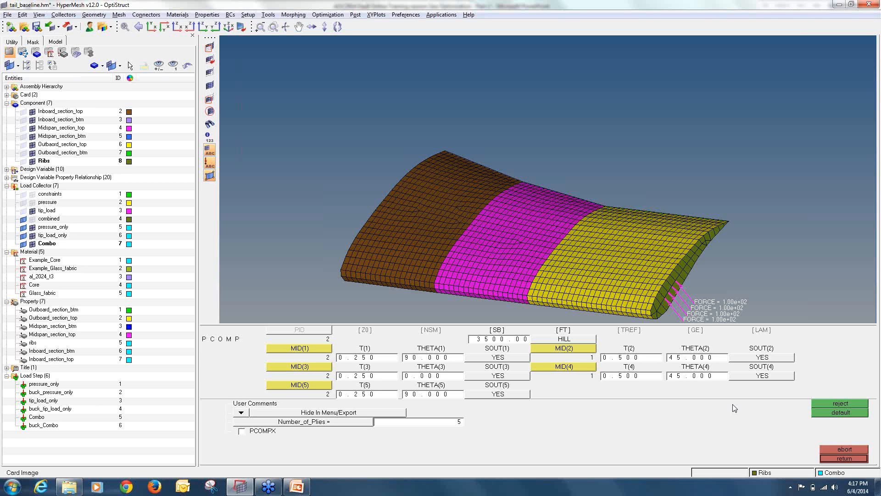
click(843, 460)
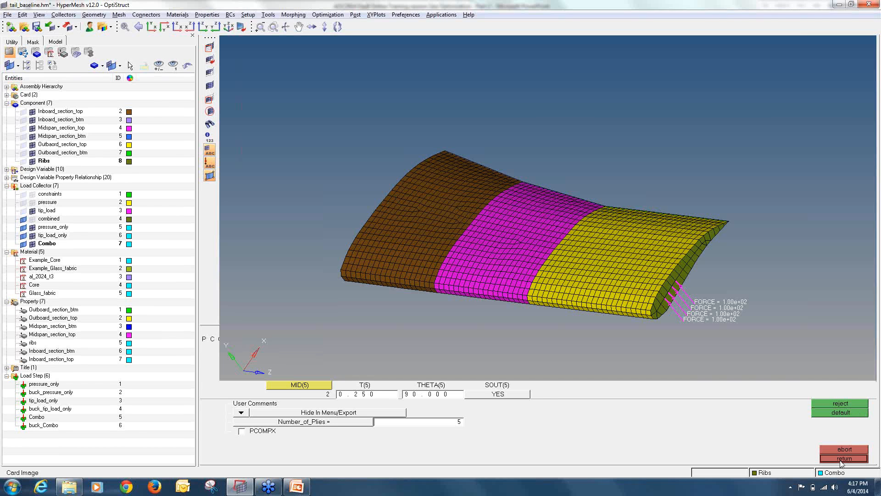
Review the edited PCOMP card of Outboard_section_top to check its FT, SB and SOUT entries.
click(279, 407)
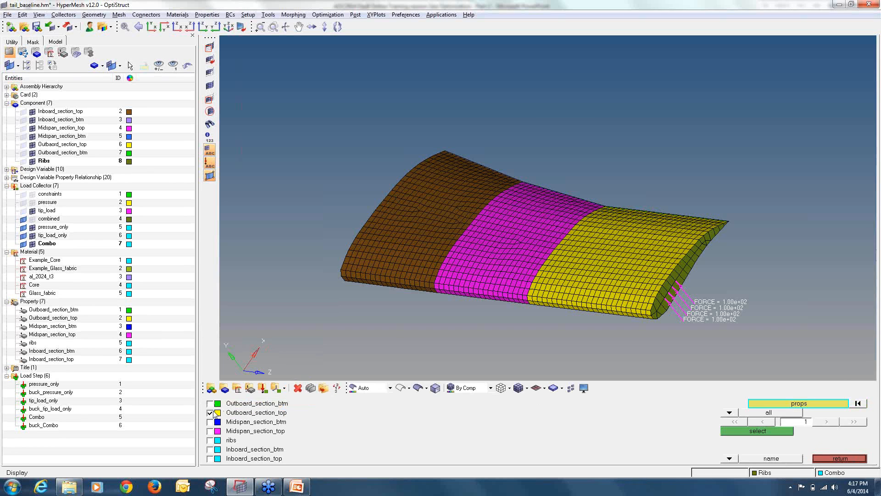
click(839, 460)
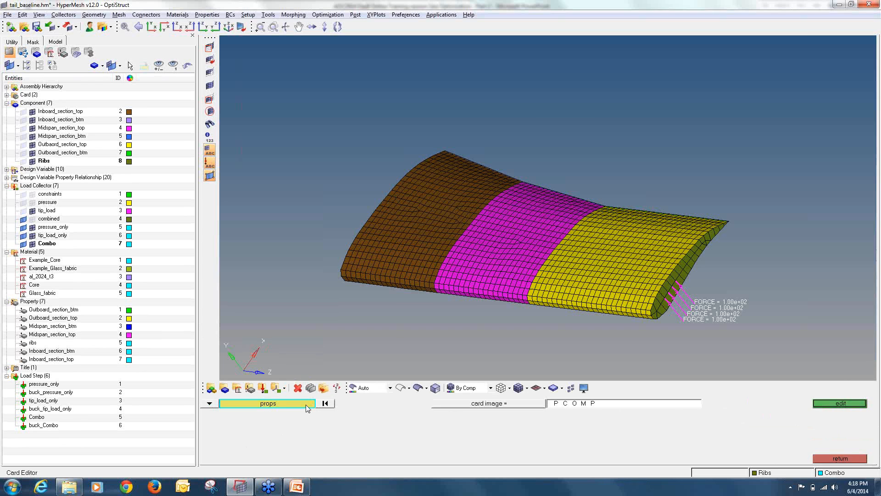
click(839, 404)
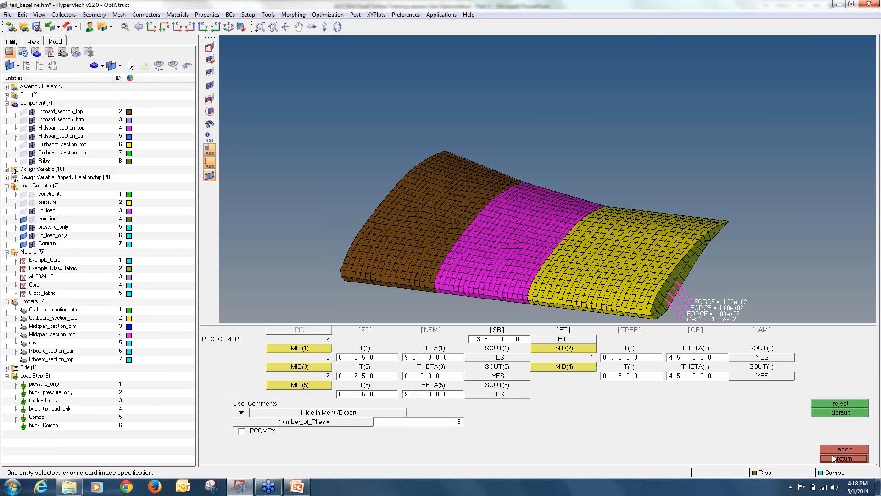
click(838, 459)
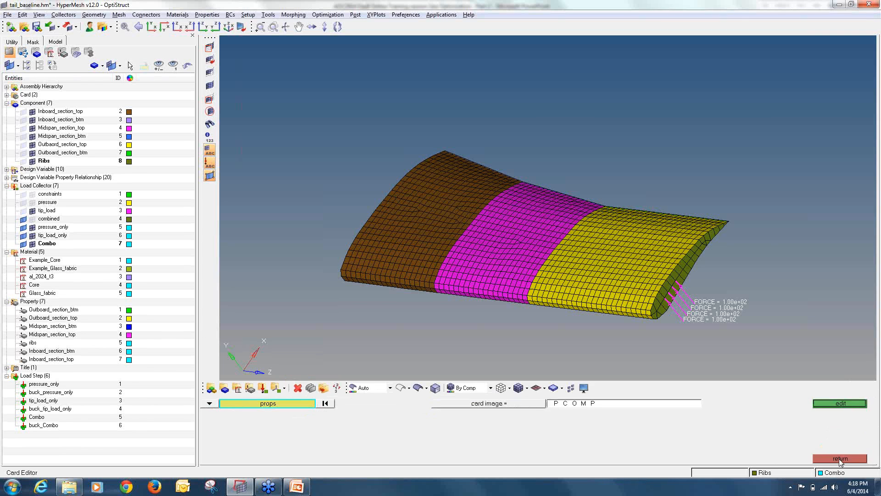
Open the PCOMP card of the Midspan_section_btm property and set SB to 3500.
click(292, 404)
click(211, 422)
click(731, 434)
click(827, 405)
click(495, 334)
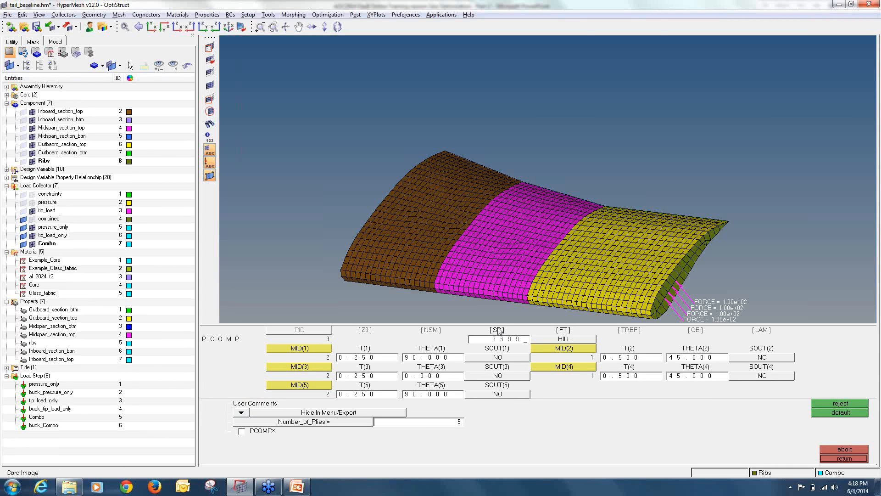
Set SOUT to YES for all five plies of Midspan_section_btm and finish the card.
click(507, 358)
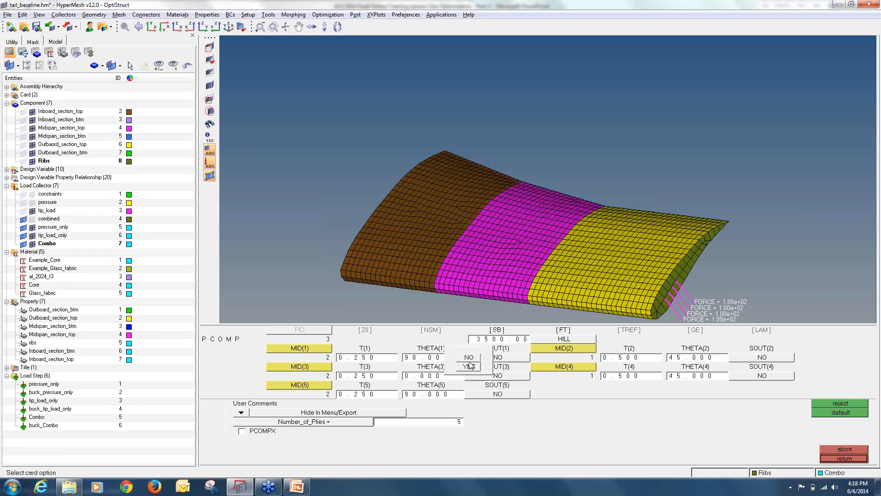
click(475, 368)
click(498, 375)
click(470, 385)
click(497, 394)
click(469, 421)
click(756, 358)
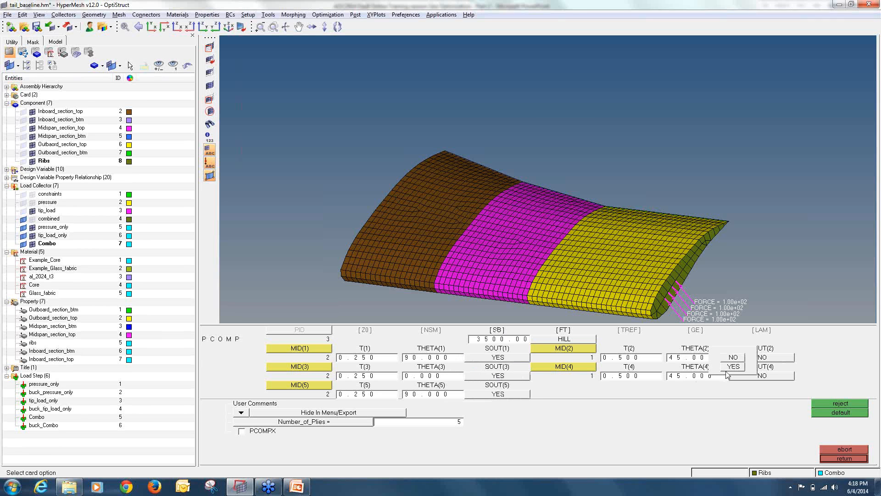
click(733, 366)
click(741, 376)
click(734, 385)
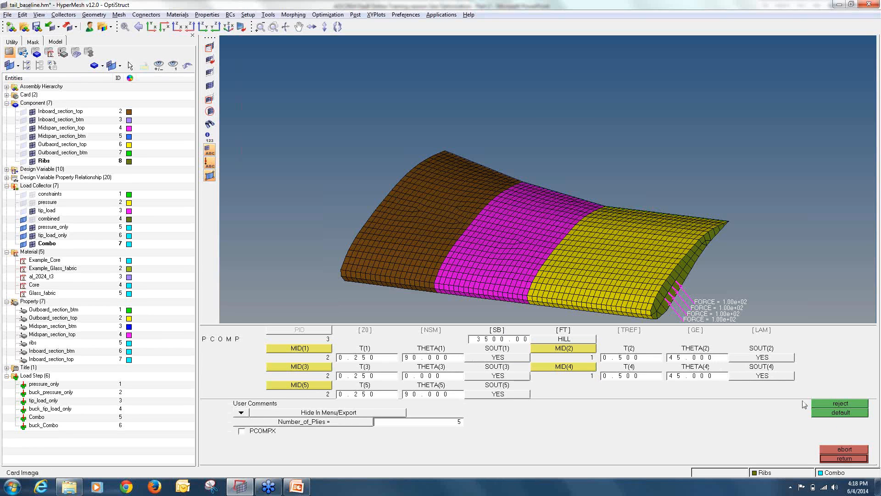
click(844, 458)
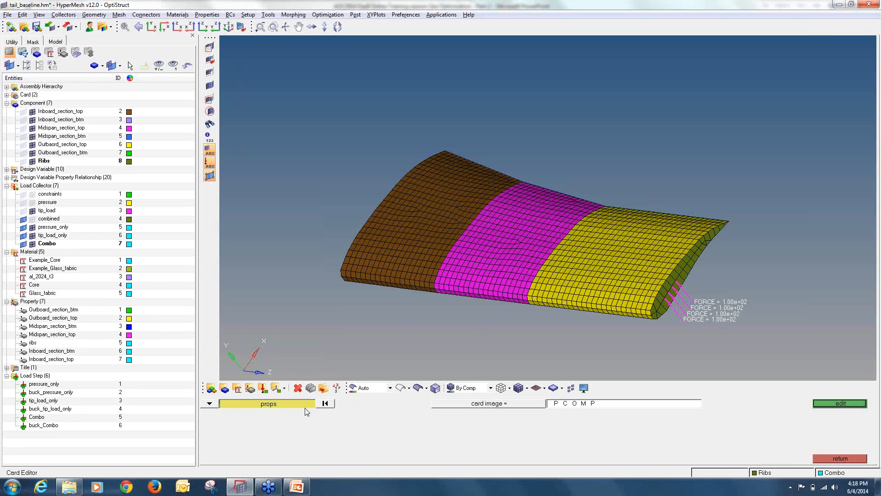
Open the PCOMP card of the Outboard_section_btm property and set SB to 3500.
click(285, 409)
click(214, 420)
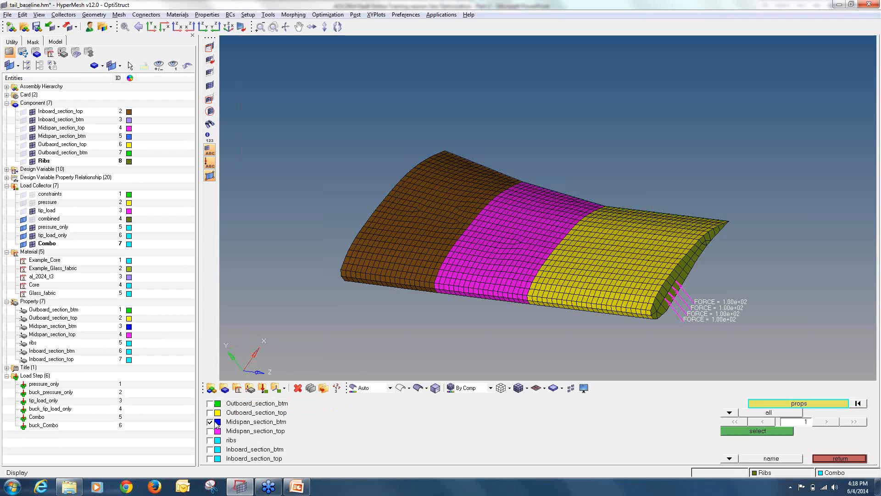
click(734, 430)
click(821, 404)
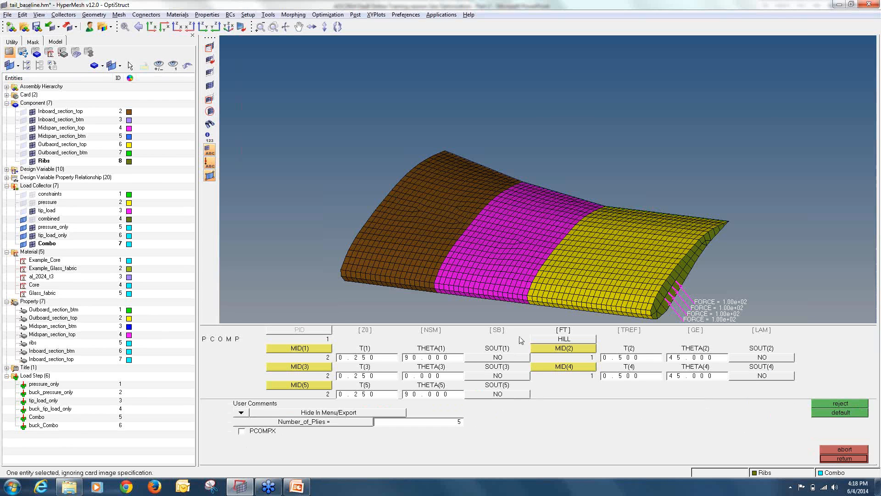
click(499, 338)
text(3500.00)
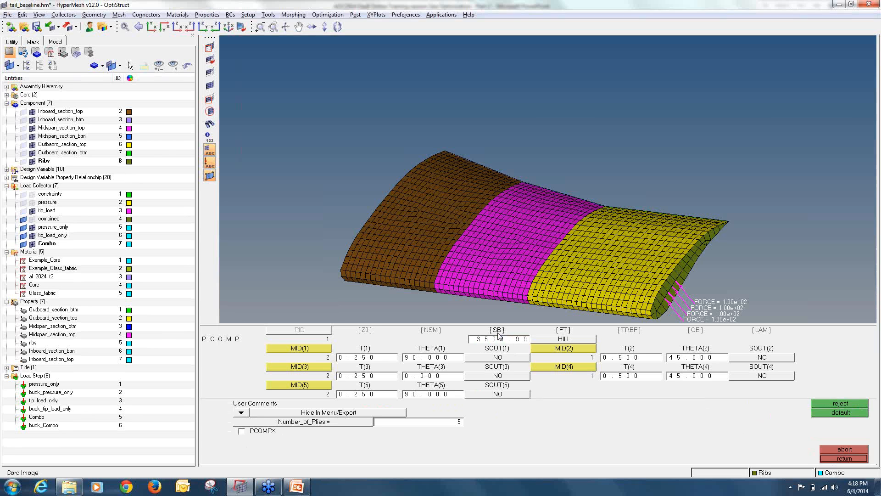
Set SOUT to YES for all five plies of Outboard_section_btm and finish the card.
click(504, 360)
click(471, 370)
click(494, 377)
click(466, 378)
click(496, 394)
click(469, 421)
click(734, 375)
click(733, 366)
click(744, 378)
click(735, 379)
click(838, 458)
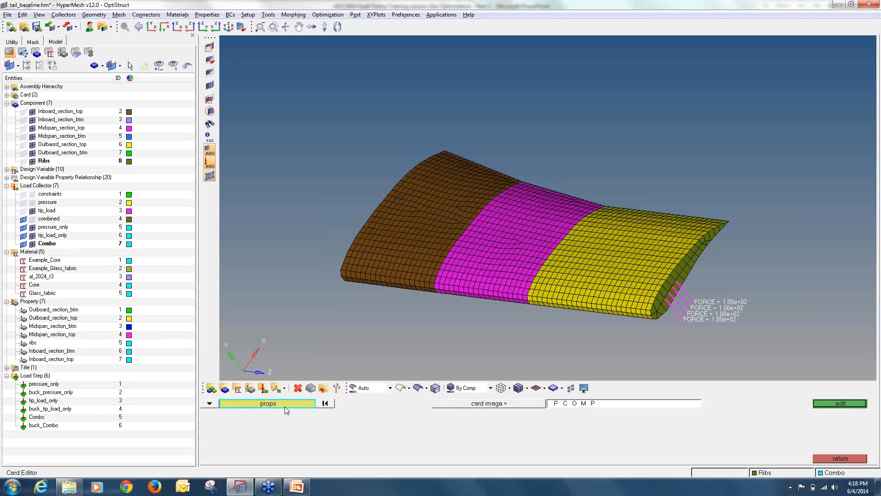
Open the PCOMP card of the Midspan_section_top property and set SB to 3500.
click(210, 403)
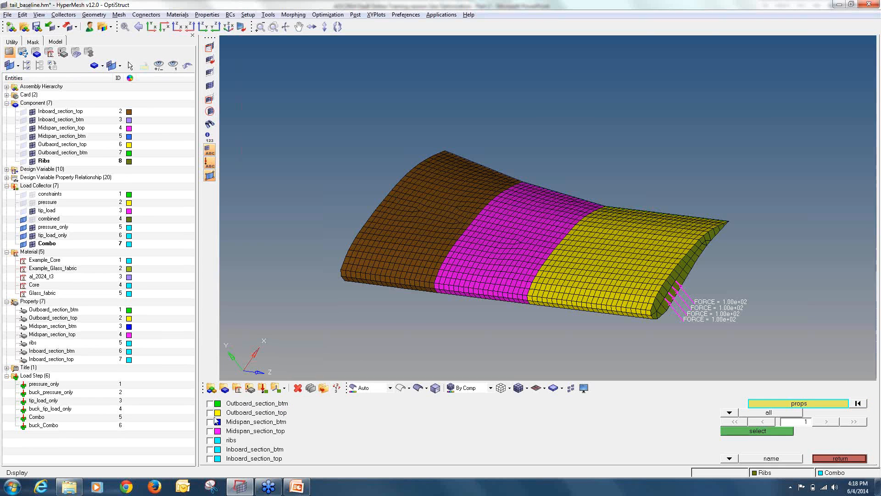
click(767, 431)
click(837, 405)
click(497, 332)
text(3500.00)
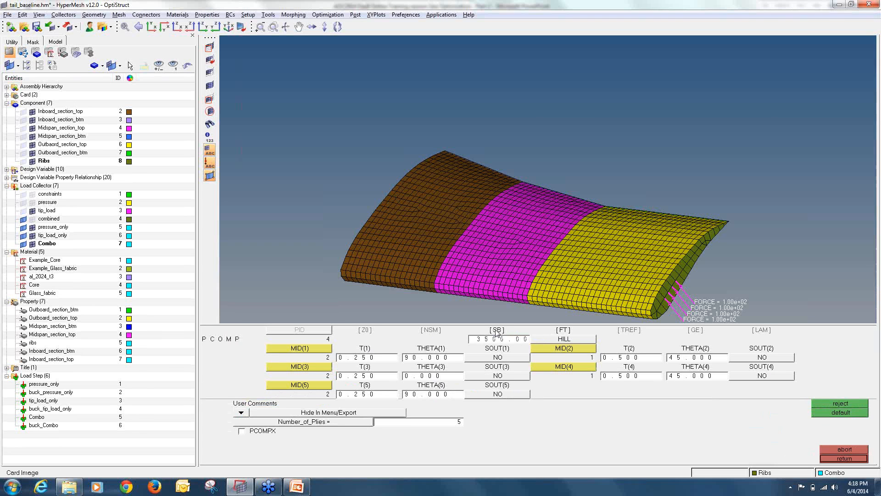
Set SOUT to YES for all five plies of Midspan_section_top and finish the card.
click(500, 357)
click(472, 372)
click(494, 375)
click(472, 373)
click(495, 394)
click(472, 420)
click(739, 359)
click(735, 375)
click(735, 373)
click(734, 375)
click(840, 458)
Open the PCOMP card of the Inboard_section_btm property and set SB to 3500.
click(305, 405)
click(210, 432)
click(232, 451)
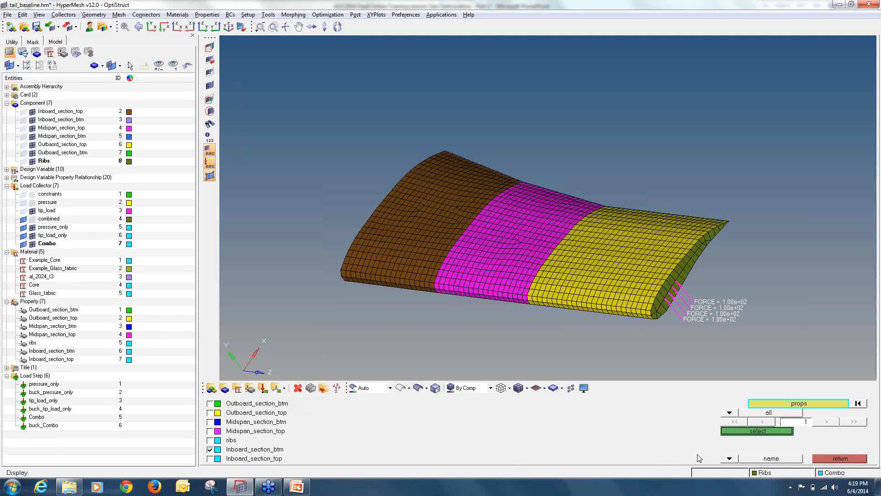
click(735, 433)
click(814, 409)
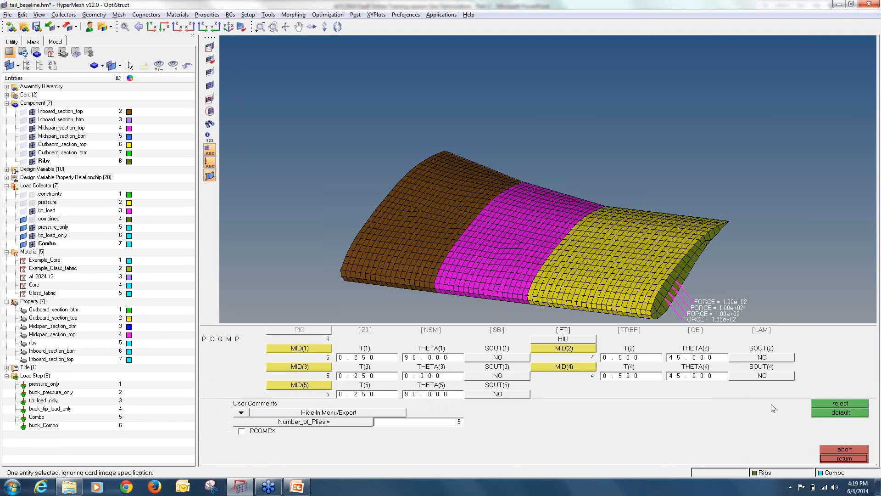
click(498, 331)
text(3500.00)
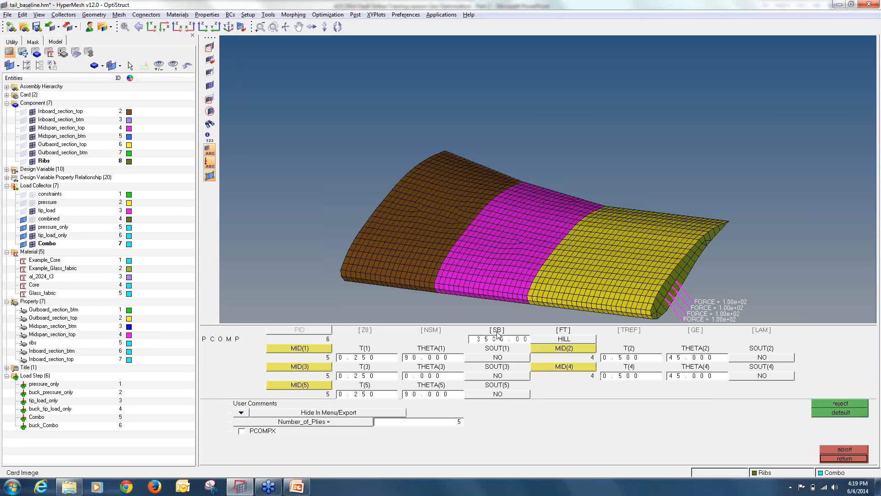
Set SOUT to YES for all five plies of Inboard_section_btm and finish the card.
click(507, 357)
click(470, 366)
click(484, 375)
click(469, 375)
click(491, 399)
click(471, 424)
click(746, 357)
click(737, 367)
click(738, 376)
click(737, 376)
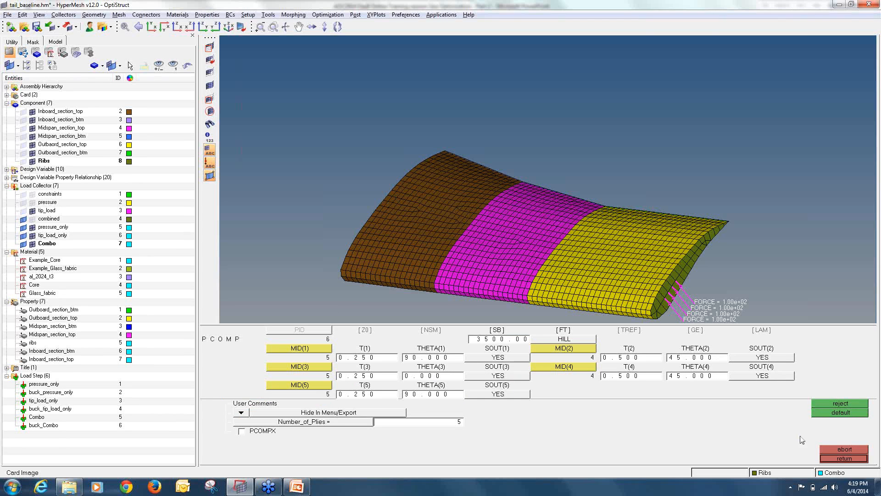
click(833, 459)
Open the PCOMP card of the Inboard_section_top property and set SB to 3500.
click(262, 403)
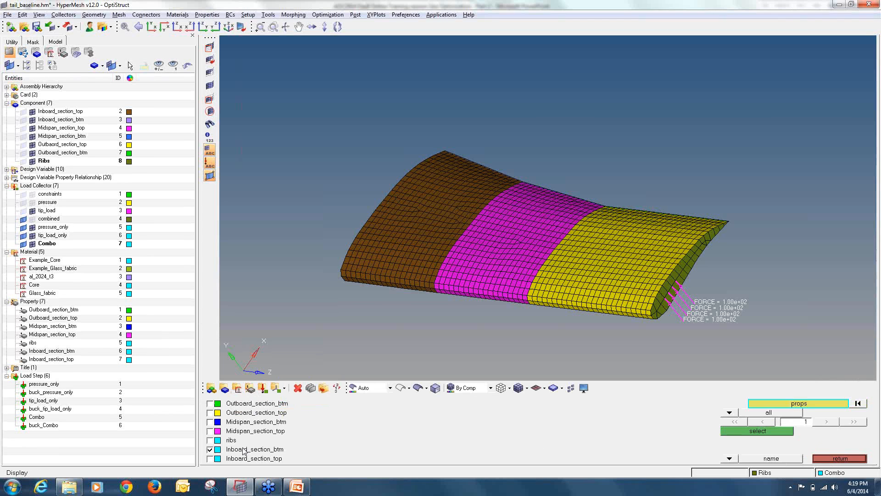
click(245, 458)
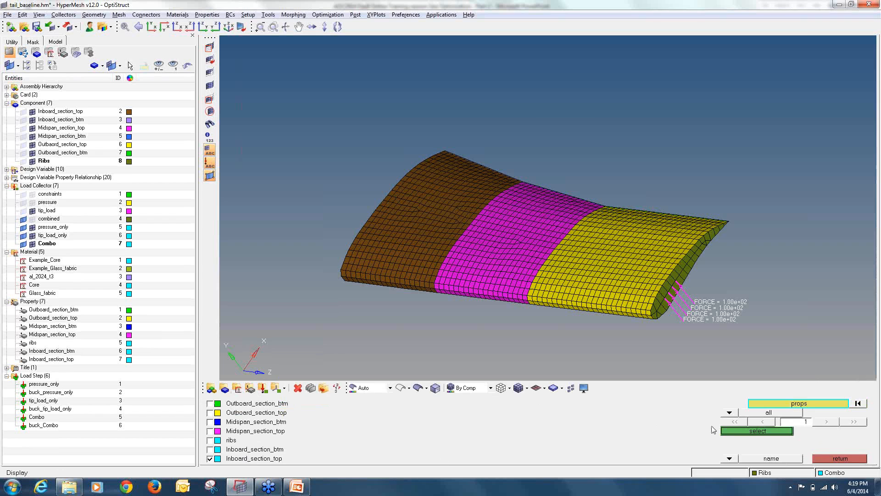
click(746, 430)
click(841, 403)
click(498, 331)
text(3500.00)
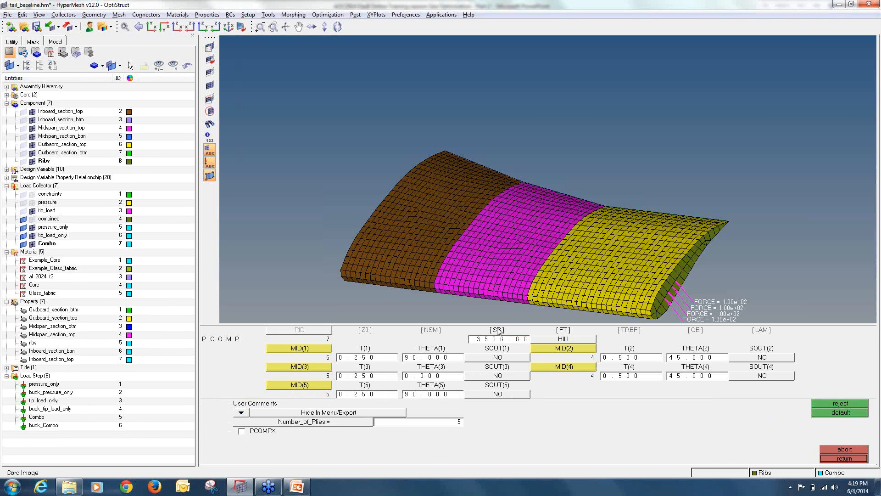
Set SOUT to YES for all five plies of Inboard_section_top and leave the card editor.
click(504, 358)
click(469, 367)
click(469, 372)
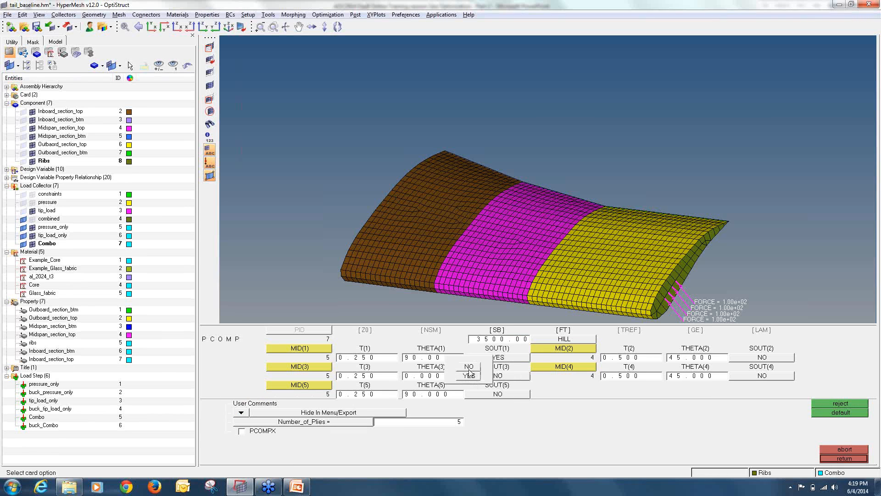
click(469, 376)
click(473, 394)
click(469, 423)
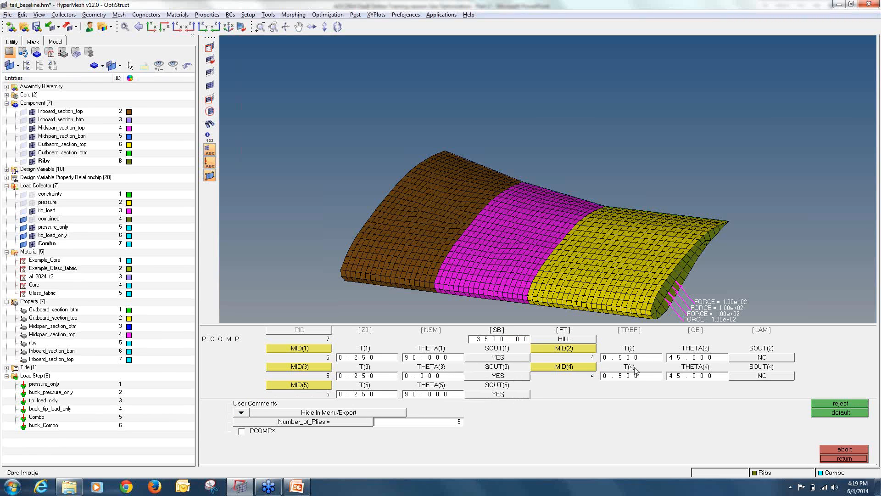
click(745, 359)
click(734, 362)
click(756, 374)
click(734, 376)
click(829, 459)
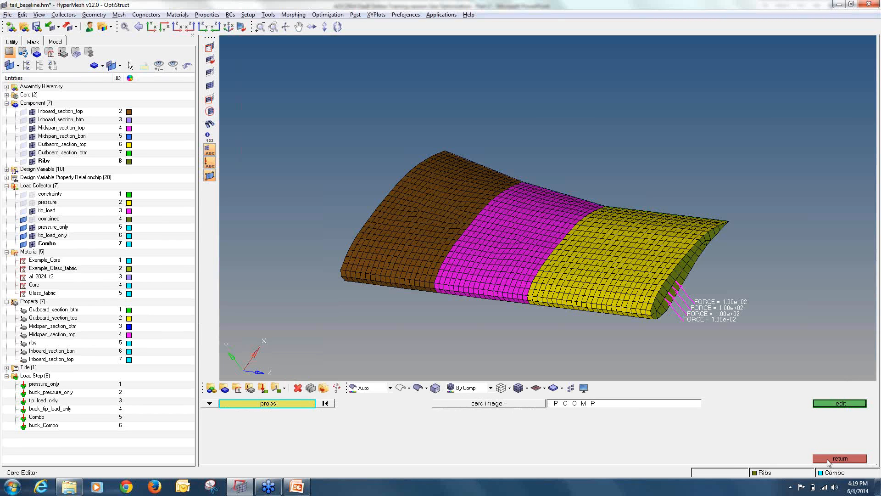
click(829, 459)
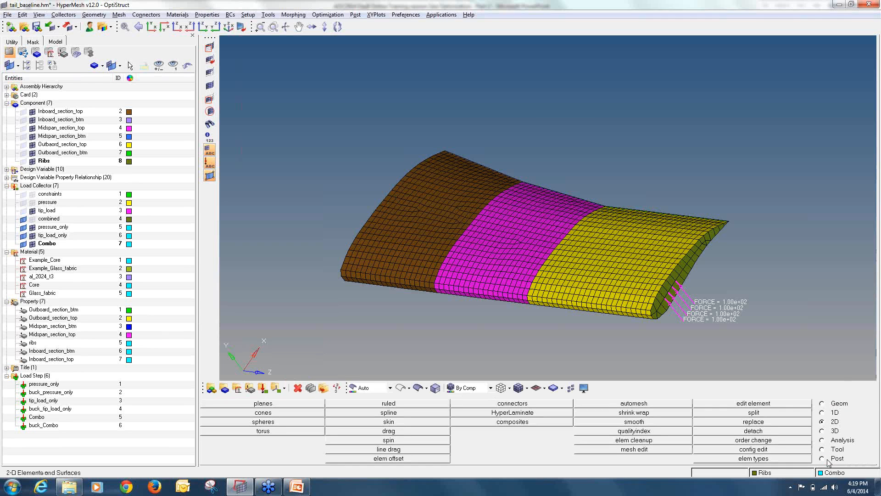
Review the CSTRAIN and CSTRESS requests in the GLOBAL_OUTPUT_REQUEST control card.
click(832, 441)
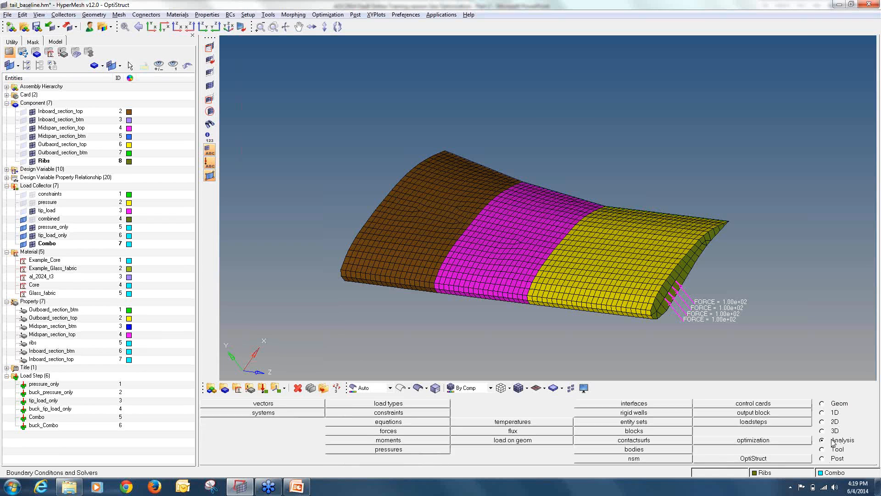
click(779, 404)
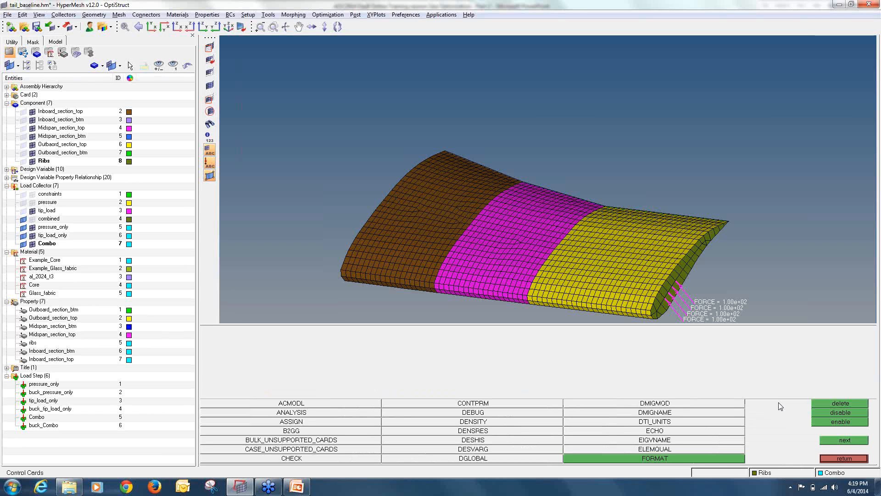
click(831, 441)
click(346, 421)
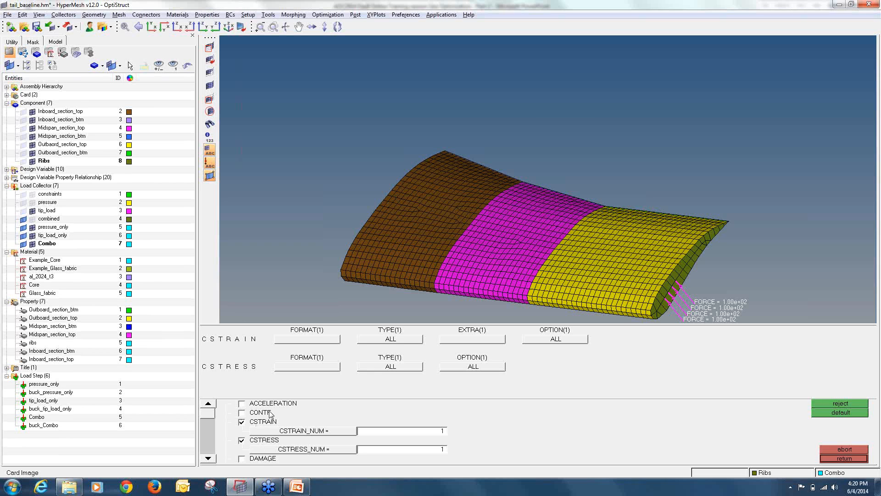
click(842, 458)
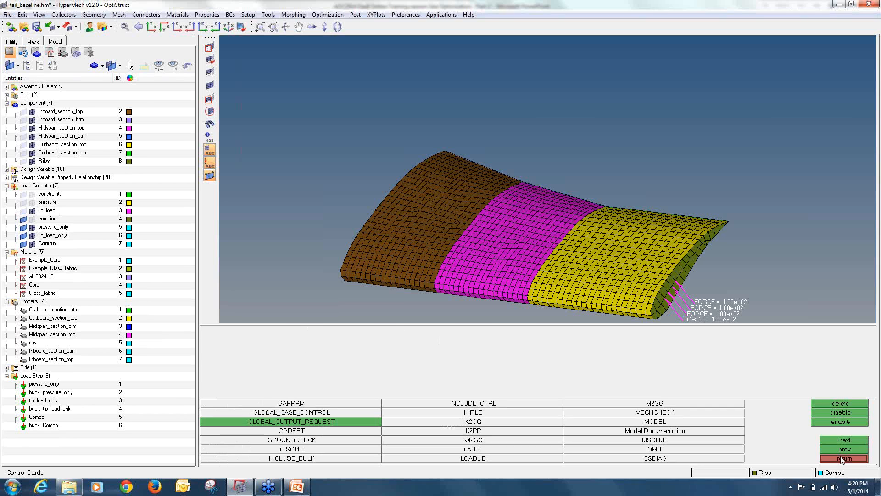
click(843, 458)
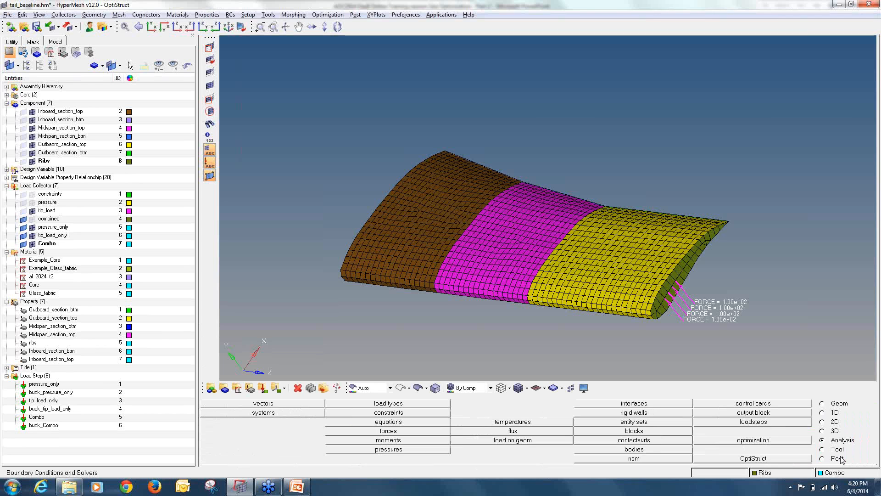
Save the model as tail_baseline.hm in the tutorial 1 folder under practice, replacing the existing file.
click(7, 16)
click(33, 65)
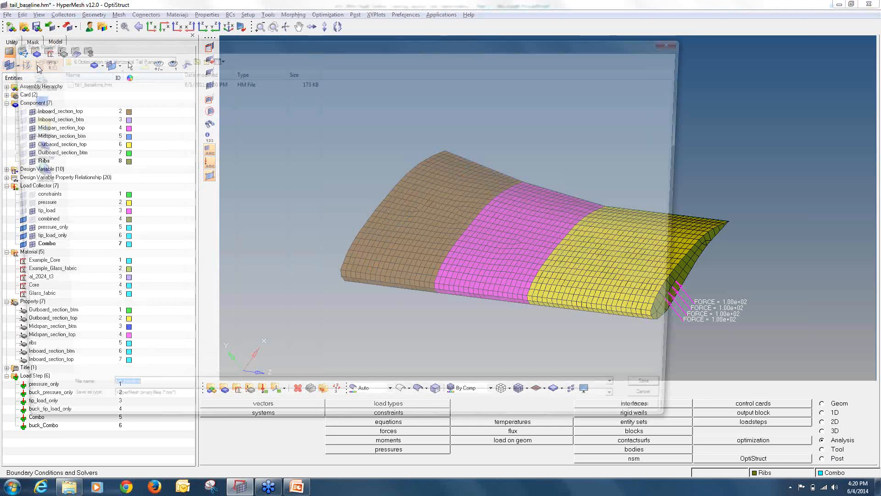
click(26, 100)
double_click(275, 111)
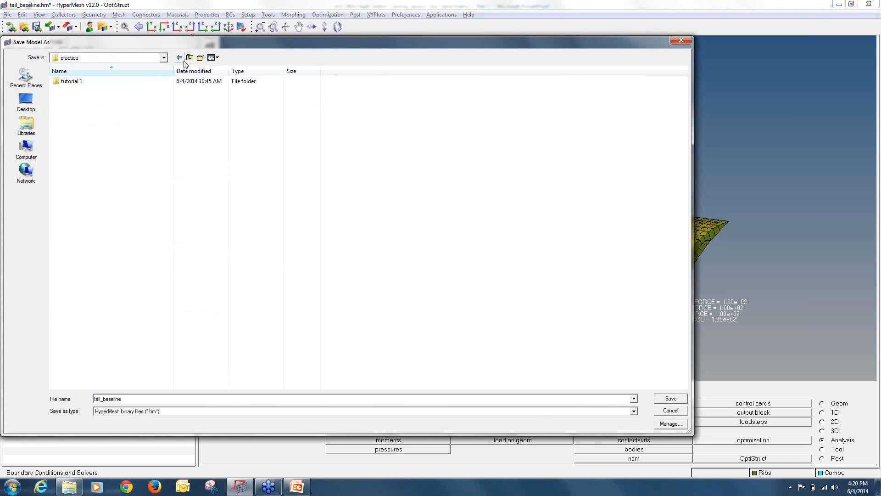
double_click(152, 82)
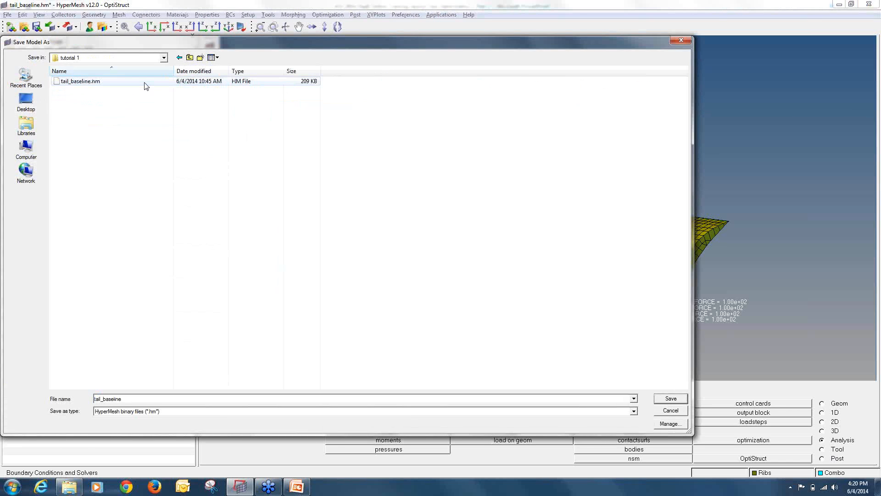
click(660, 399)
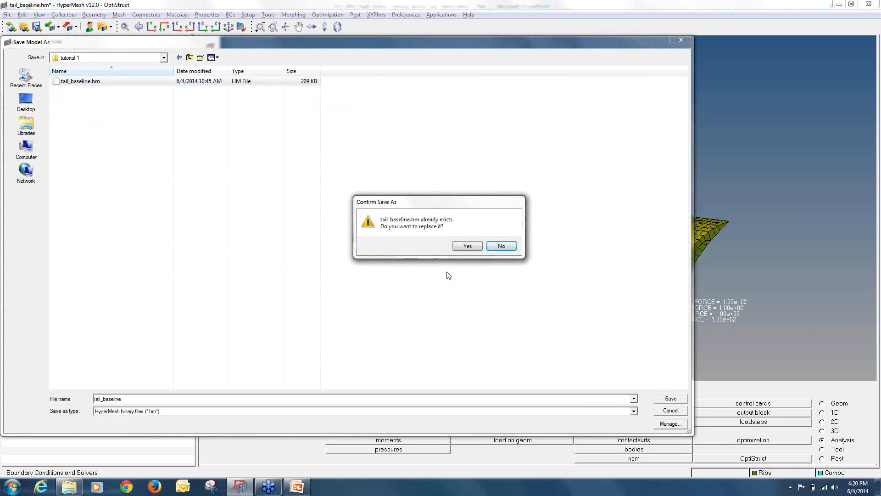
click(467, 246)
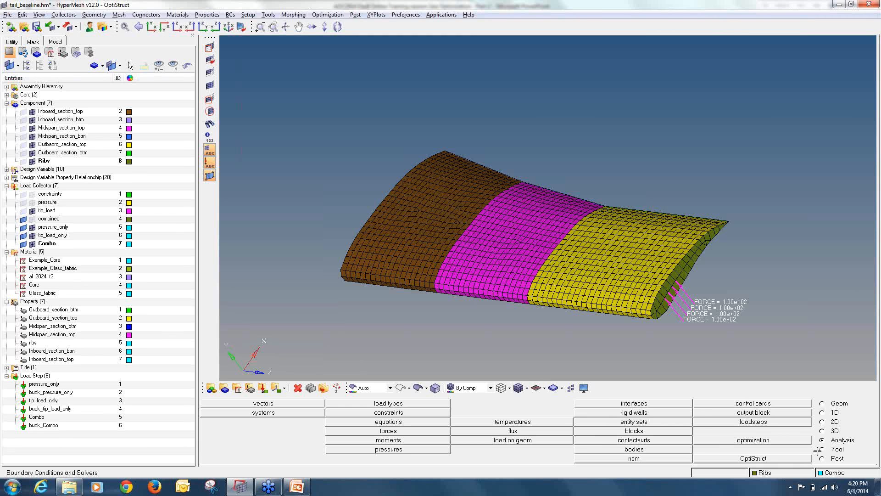
Run OptiStruct on tail_baseline.fem with export options set to all and run options set to analysis.
click(800, 458)
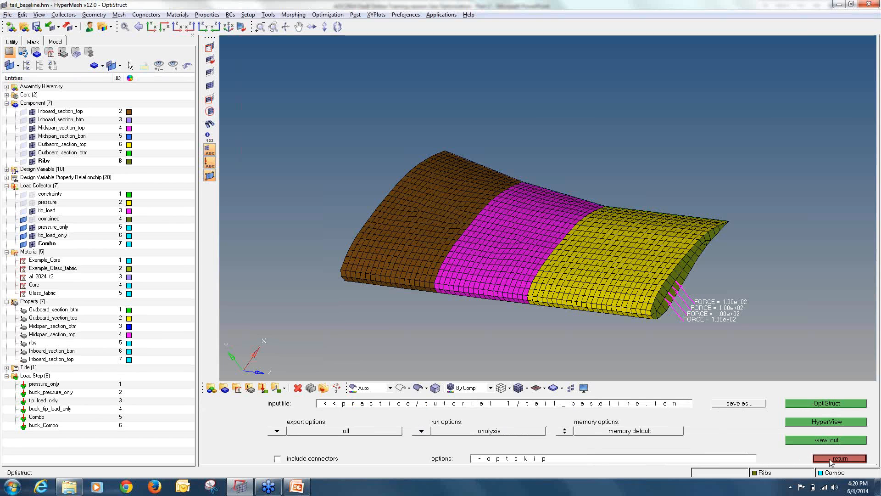
click(832, 458)
click(782, 459)
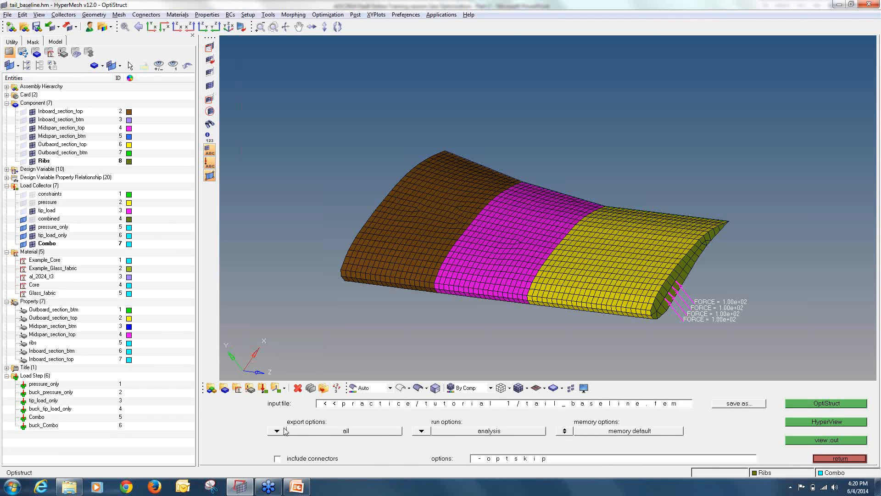
click(284, 431)
click(294, 429)
click(420, 431)
click(420, 421)
click(826, 405)
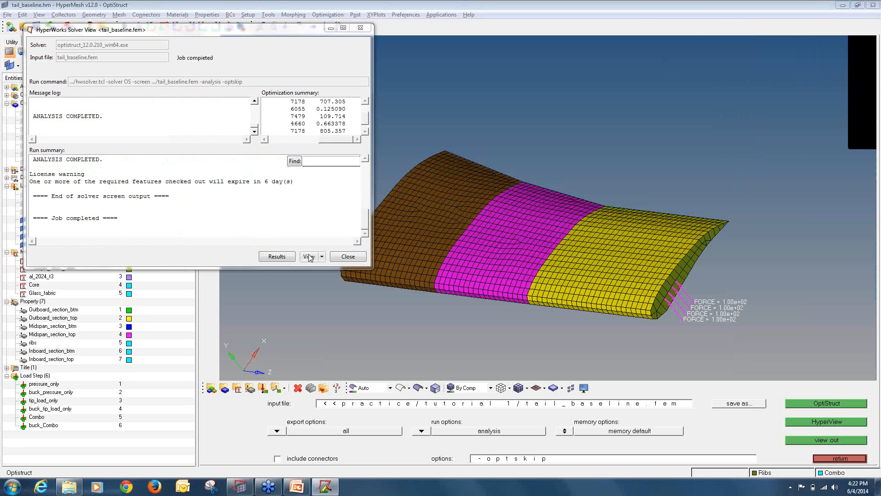
Open the tail_baseline analysis results in HyperView and dismiss the message log.
click(286, 256)
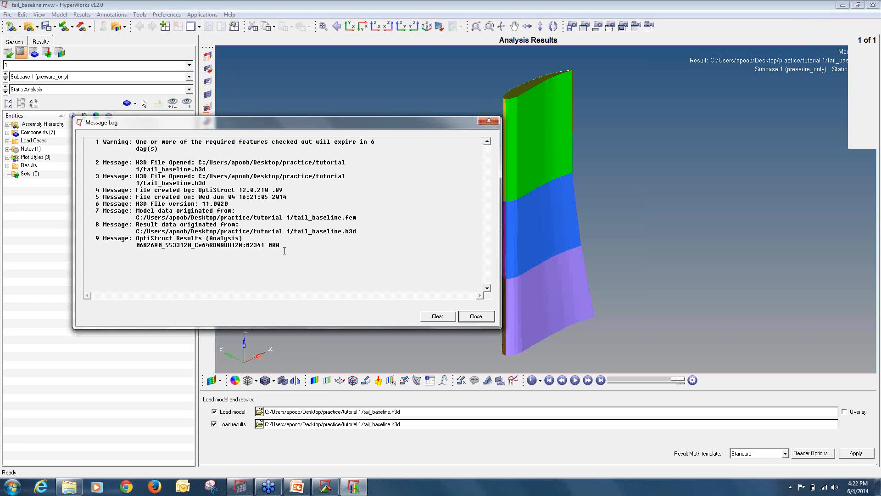
click(478, 316)
Open the tail_baseline OUT file from the tutorial 1 folder under practice on the Desktop.
click(69, 487)
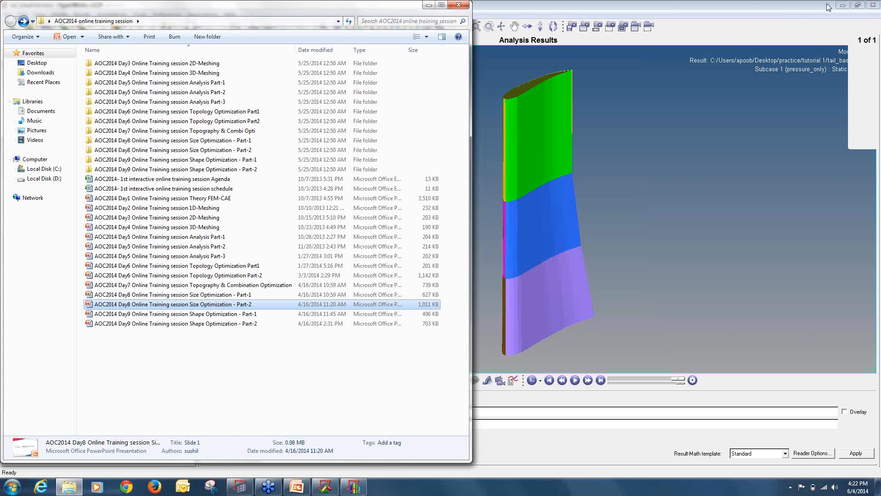
click(40, 64)
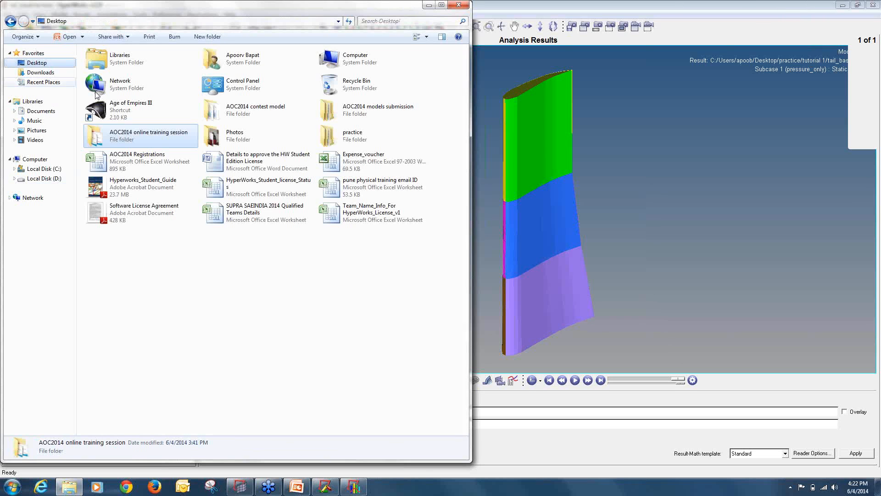
double_click(330, 144)
double_click(143, 64)
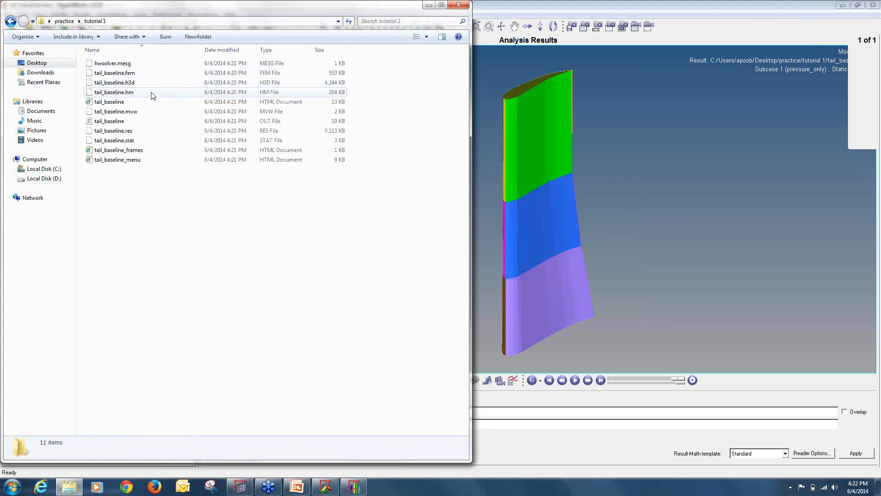
click(873, 20)
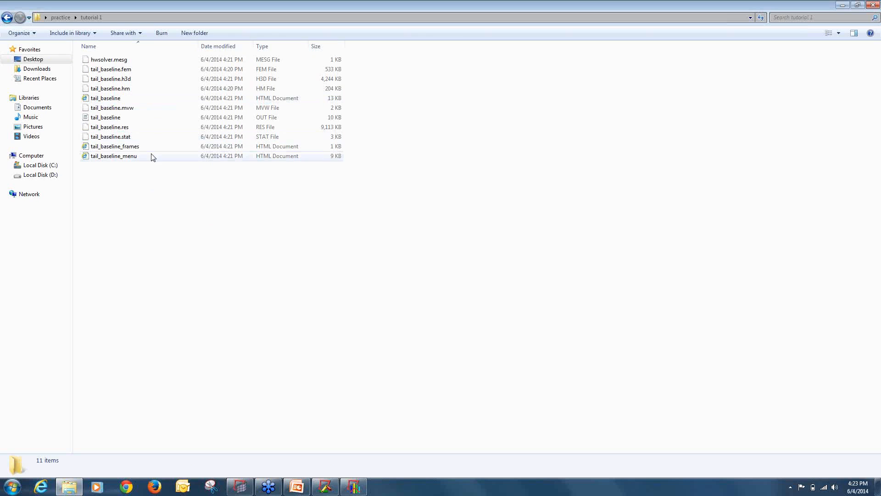
click(208, 119)
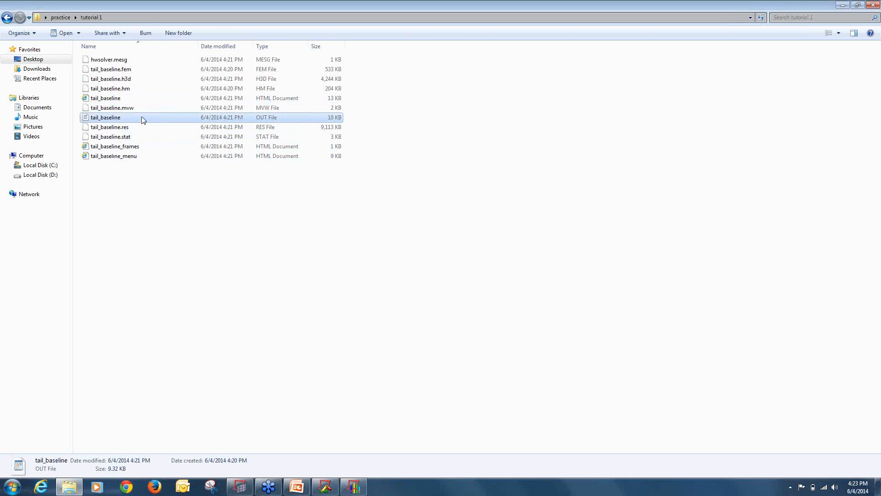
double_click(142, 119)
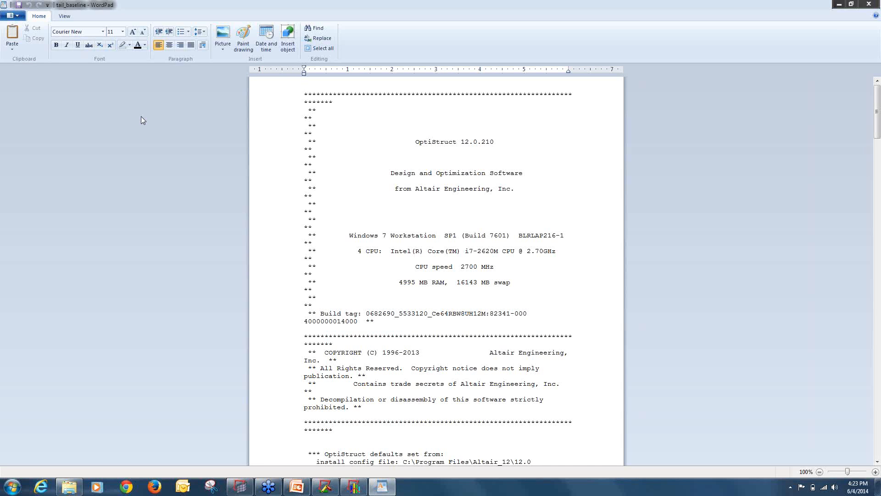
Examine the solver warnings and the static and buckling subcase summaries in the output file.
scroll(150, 153, down, 13)
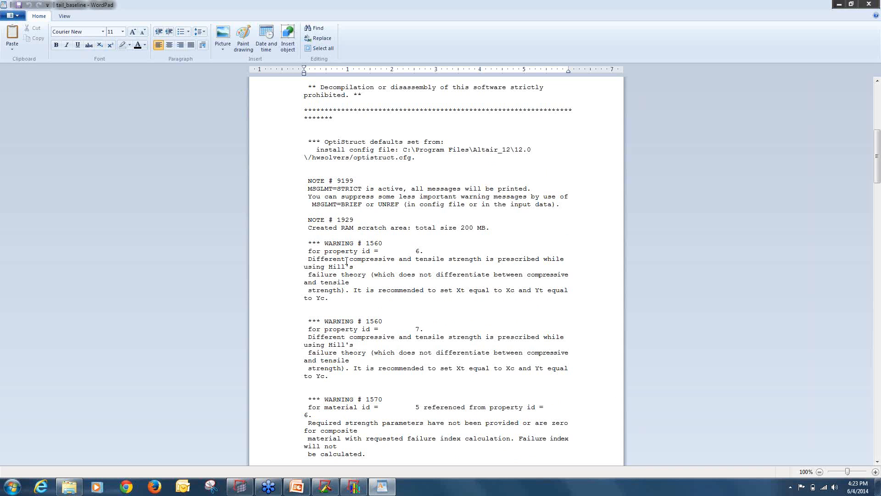
scroll(346, 261, down, 15)
scroll(344, 268, down, 20)
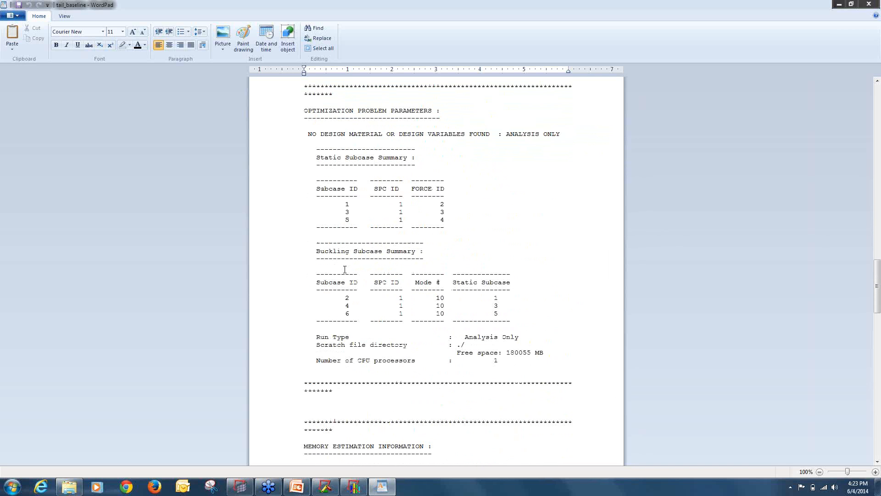
scroll(317, 164, down, 3)
scroll(318, 162, up, 1)
scroll(318, 162, down, 5)
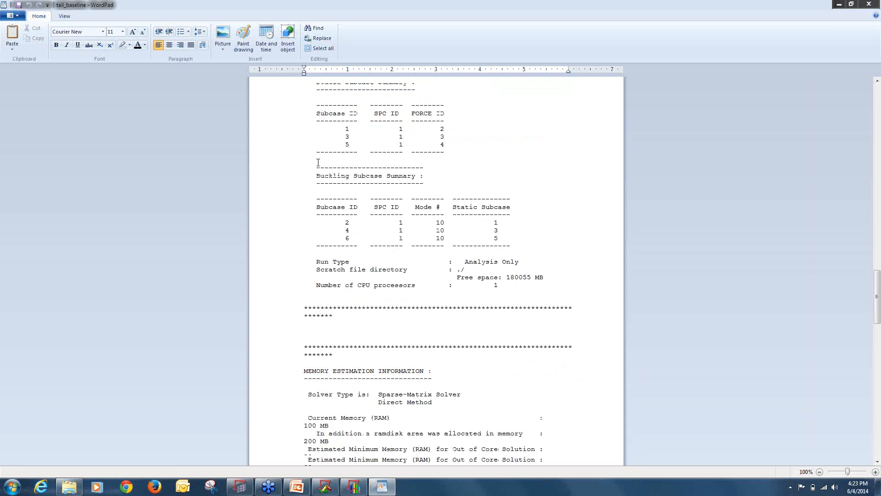
scroll(320, 165, up, 6)
scroll(320, 165, down, 15)
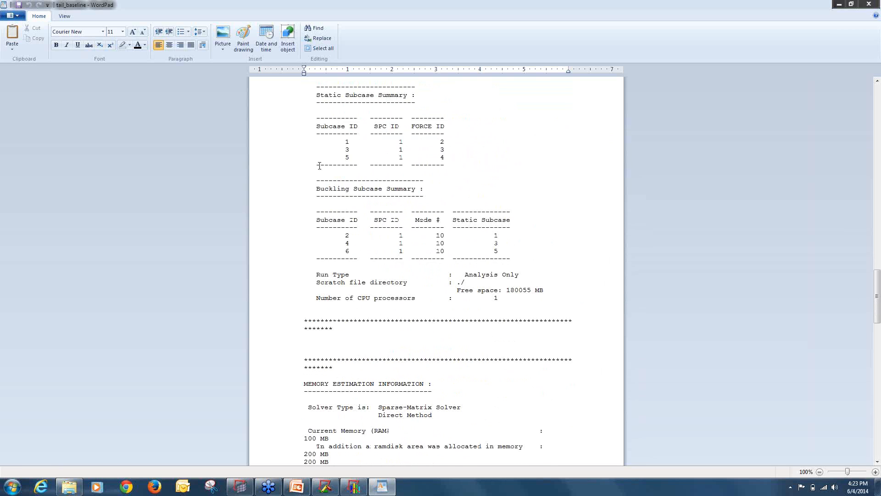
Examine the volume, mass, compliance and buckling eigenvalues of each subcase through to the end of the report.
scroll(320, 166, down, 4)
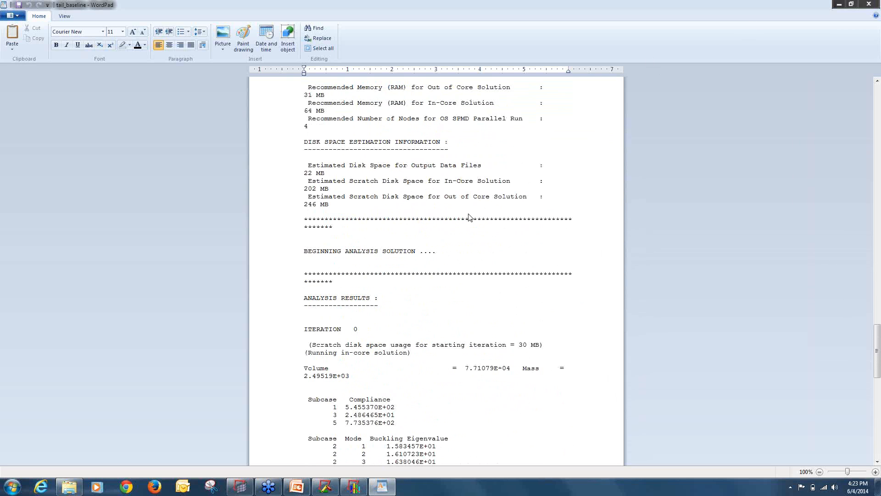
scroll(468, 219, down, 6)
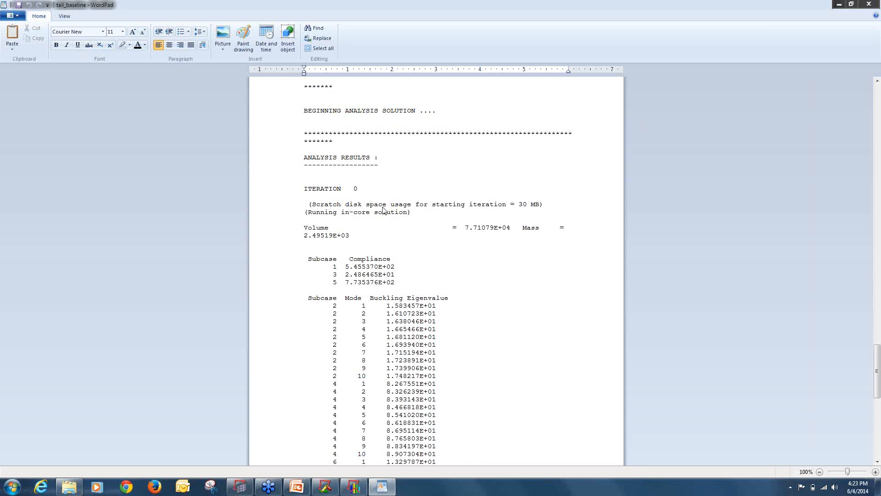
scroll(323, 182, up, 3)
scroll(328, 188, down, 4)
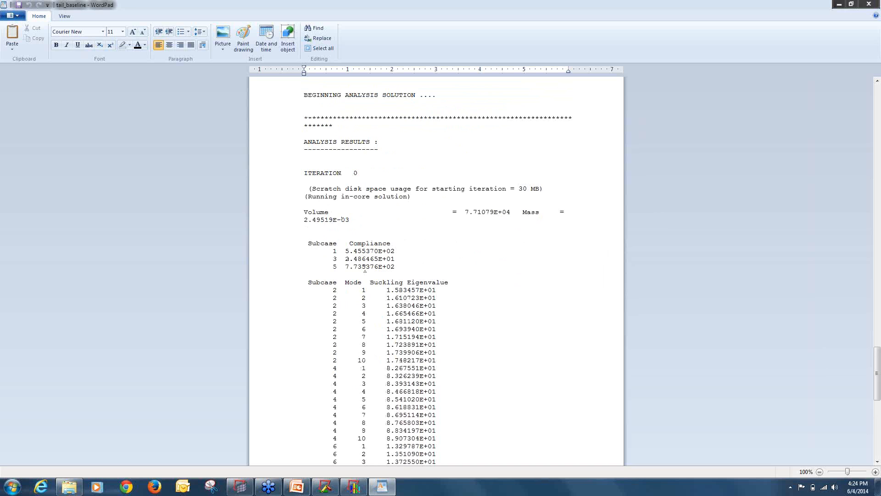
scroll(354, 291, down, 3)
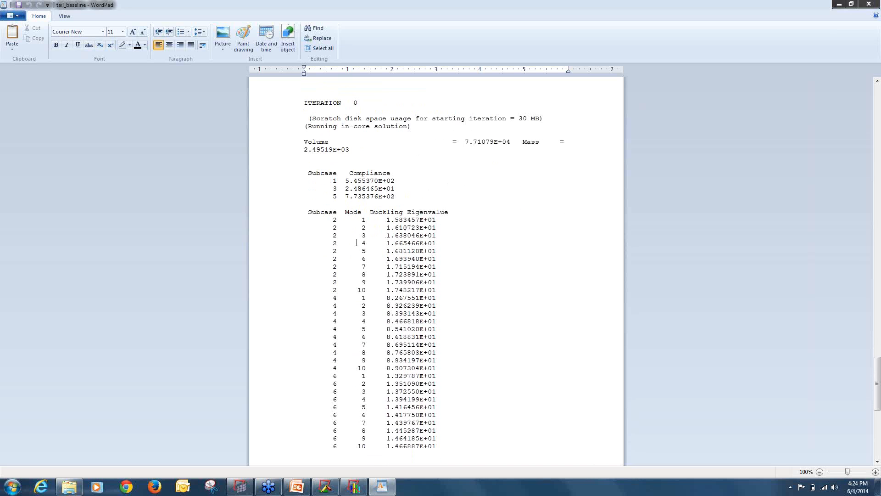
scroll(386, 249, down, 3)
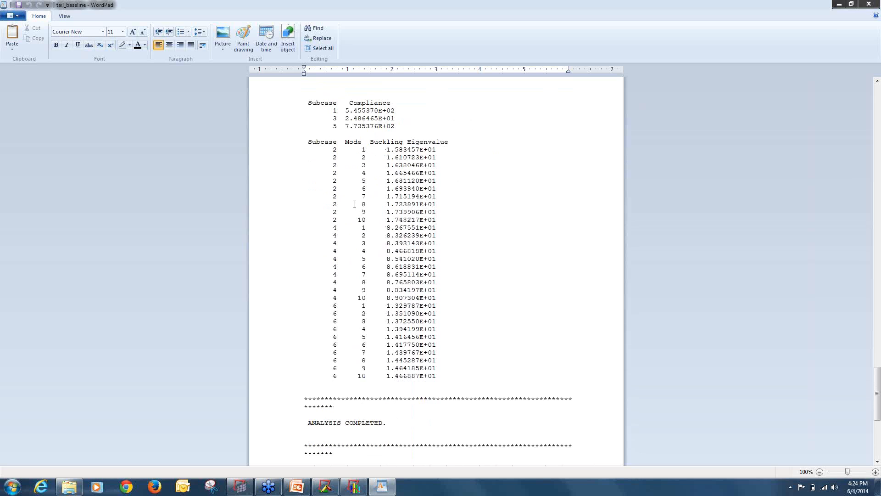
scroll(350, 181, down, 6)
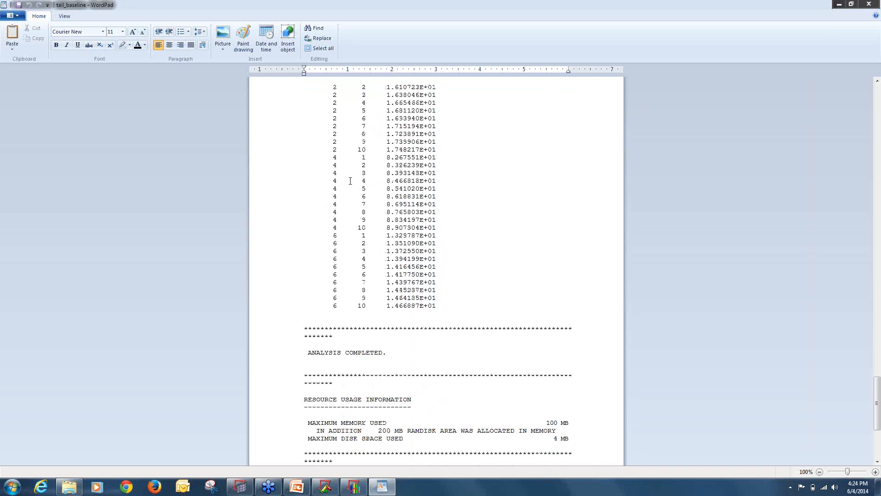
scroll(350, 181, down, 5)
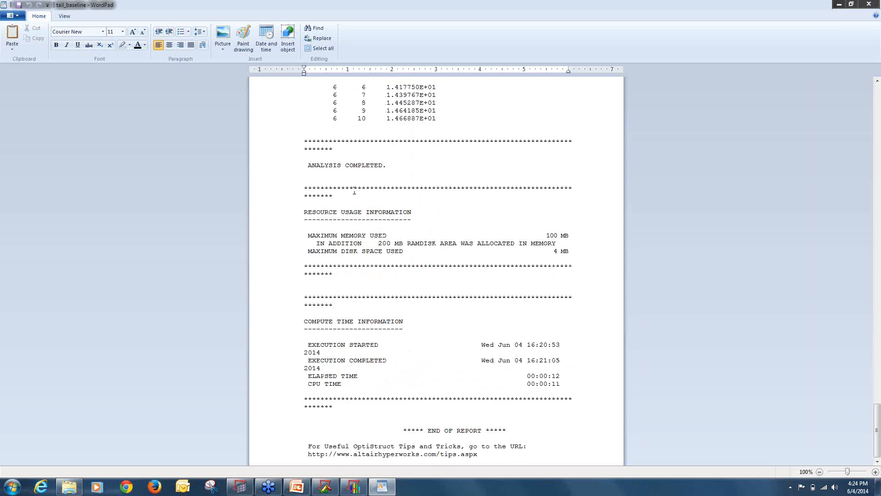
Switch back to HyperView and contour the displacement magnitude for the pressure_only subcase.
click(353, 487)
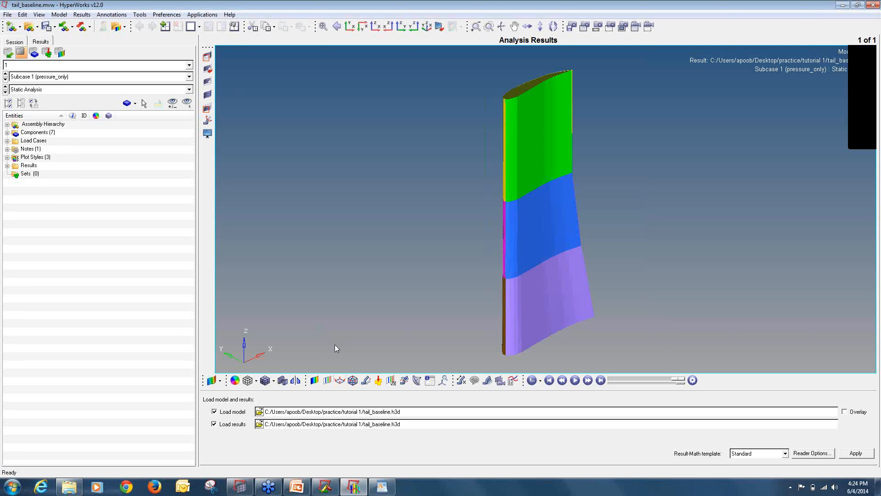
click(315, 381)
click(519, 457)
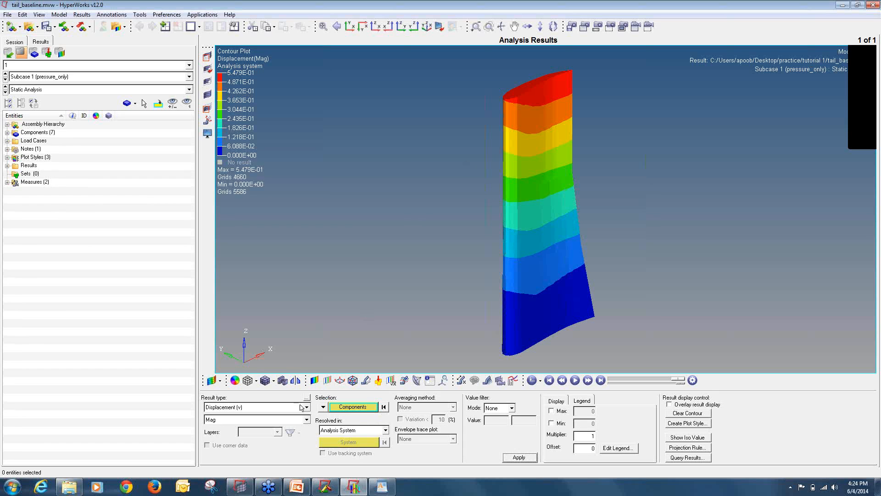
click(236, 383)
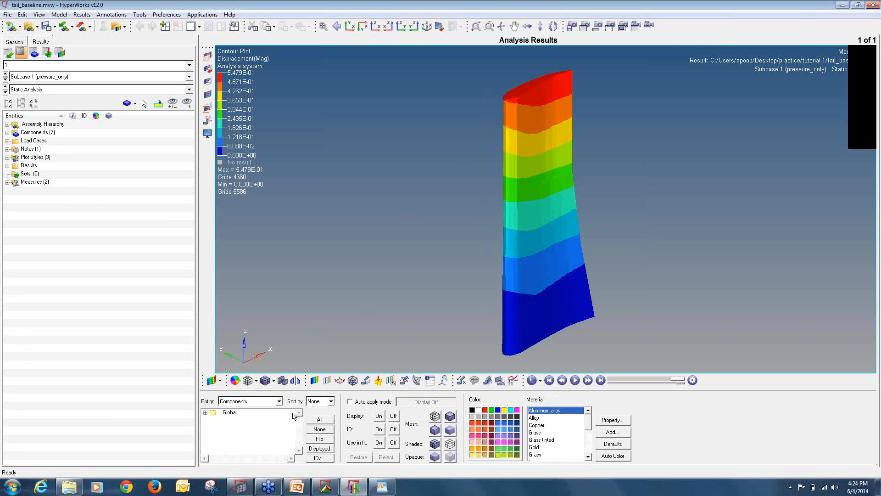
click(351, 402)
click(315, 380)
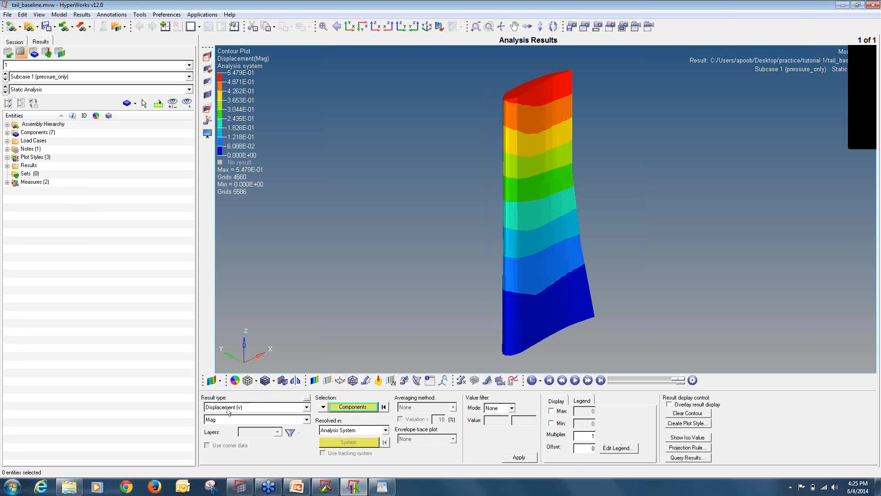
Contour the von Mises element stresses (2D & 3D) with the averaging method set to Simple.
click(229, 412)
click(259, 429)
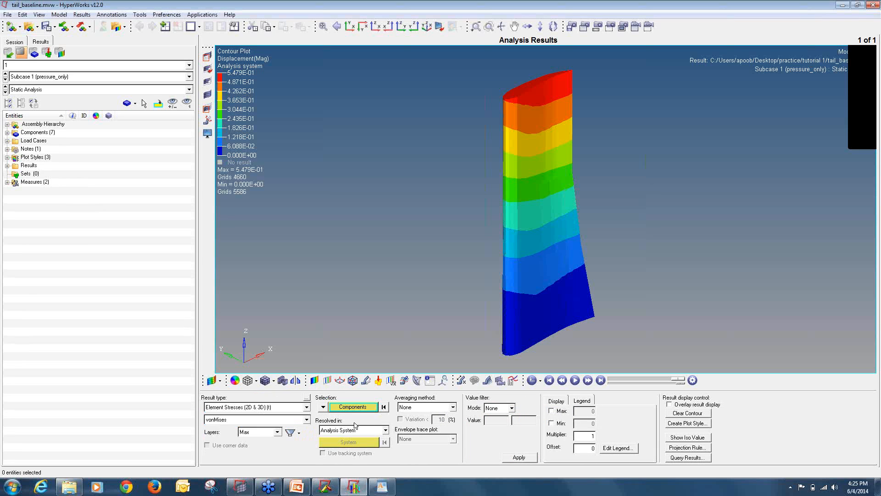
click(436, 408)
click(435, 419)
click(525, 459)
Display the Static MinMax Result measure on the model with only the maximum value labelled.
ctrl+drag(698, 191, 482, 327)
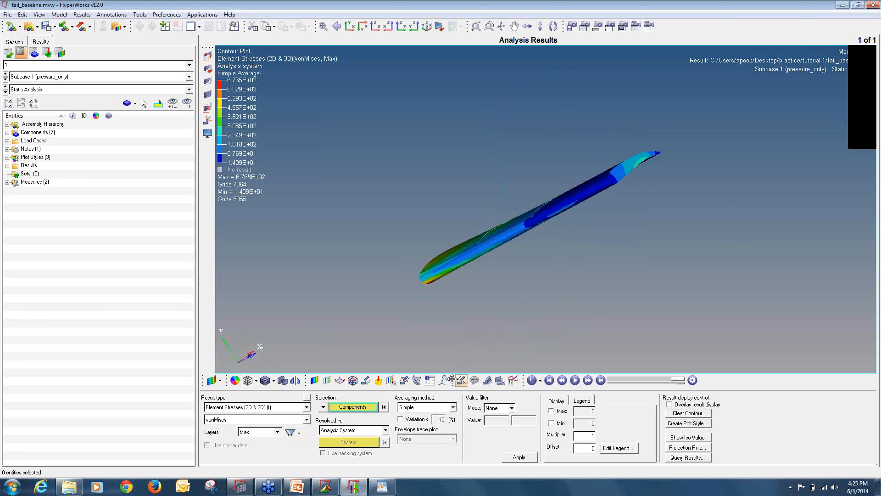
click(452, 379)
click(206, 410)
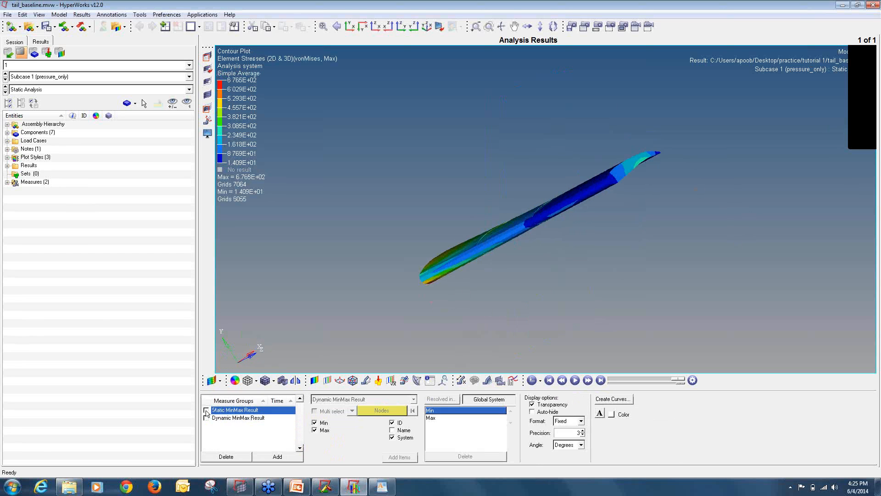
click(314, 423)
click(314, 380)
ctrl+drag(611, 186, 544, 228)
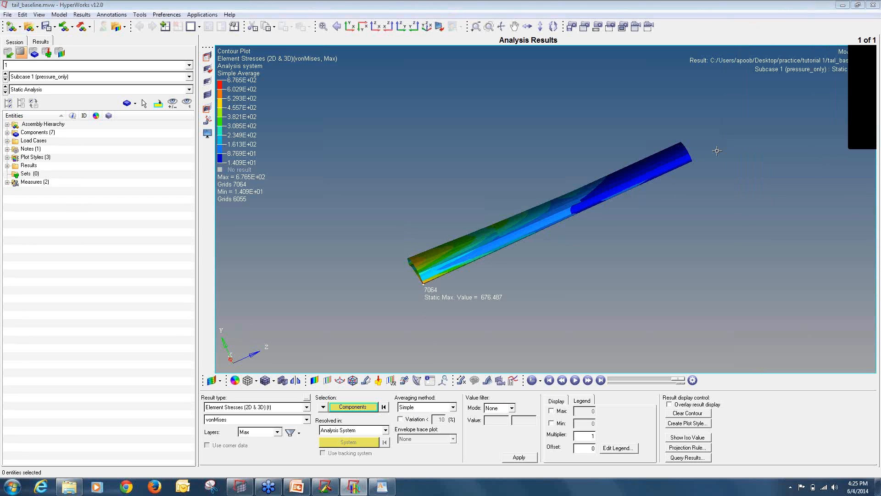
Hide the six inboard, midspan and outboard section components so that only Ribs is displayed.
click(349, 408)
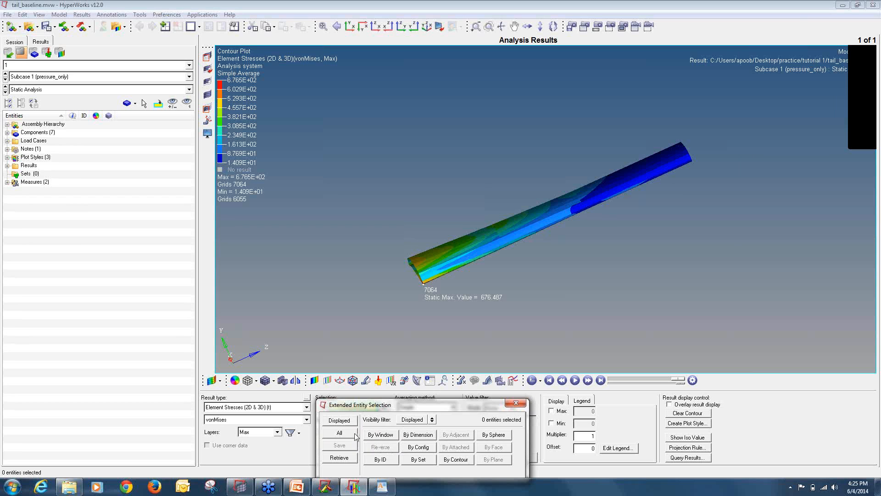
click(515, 403)
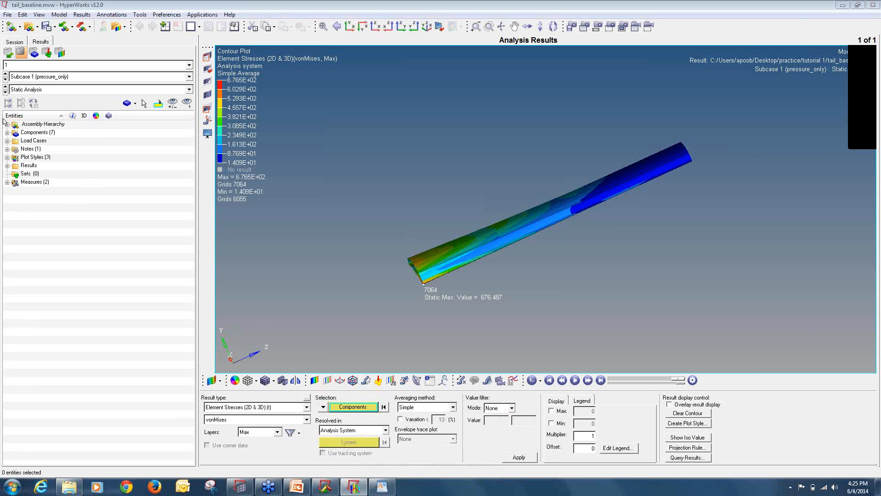
click(7, 132)
click(23, 141)
click(24, 149)
click(23, 157)
click(24, 165)
click(23, 174)
click(23, 182)
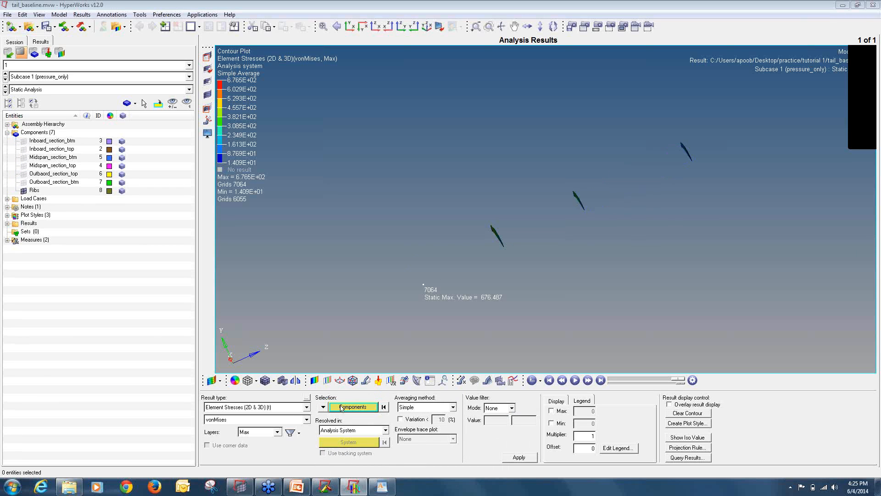
Apply the von Mises stress contour to the displayed ribs only and inspect them from an angle.
click(342, 407)
click(343, 420)
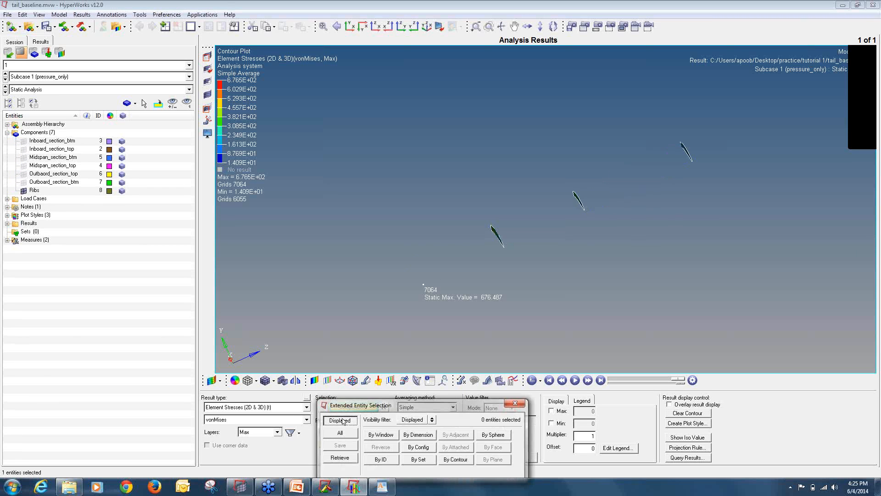
click(519, 457)
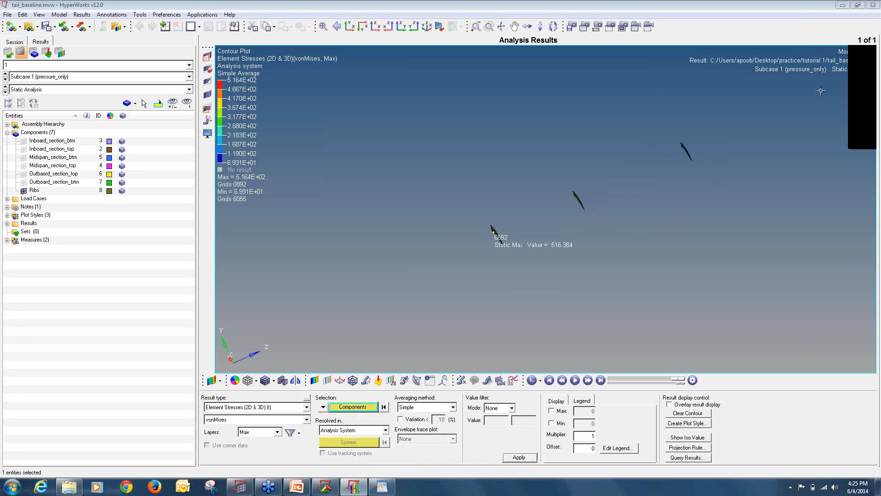
ctrl+drag(768, 227, 503, 280)
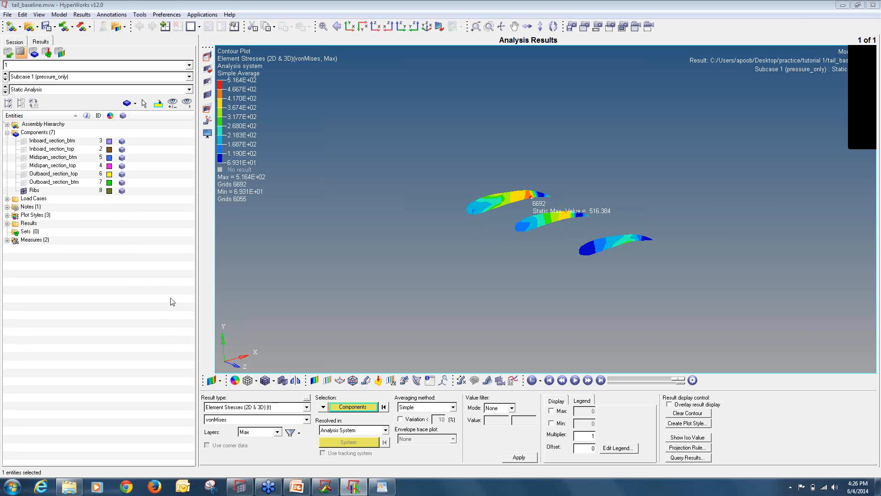
Show all seven components of the tail plane again.
click(26, 134)
right_click(27, 135)
mouse_move(68, 215)
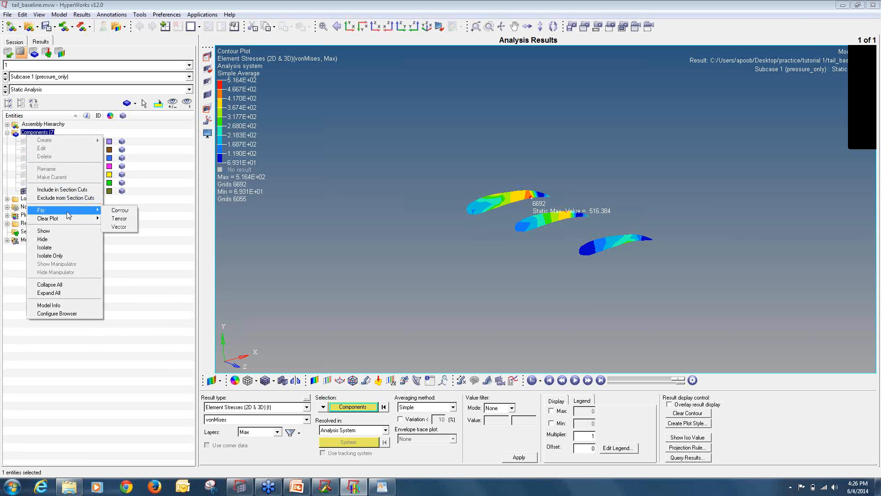
click(65, 231)
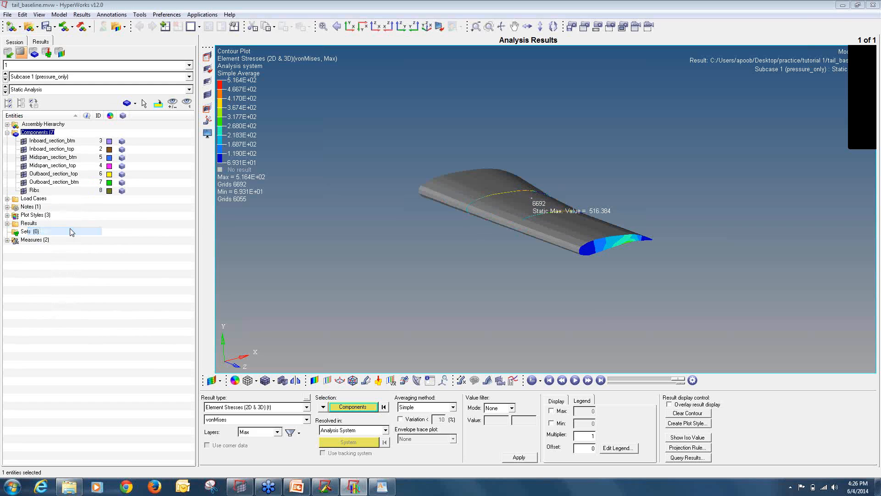
Try to contour the Composite Failure result with Ply Failure, using the current component selection.
click(258, 407)
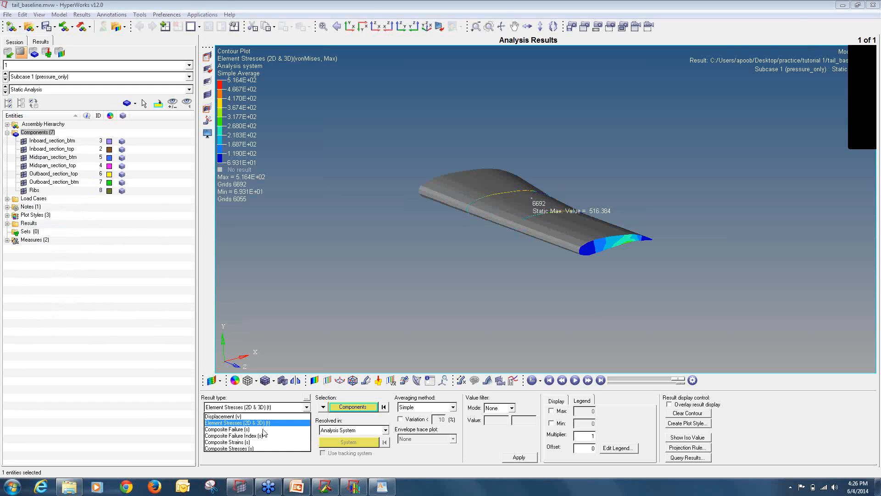
click(263, 429)
click(530, 459)
Contour the Composite Stresses result as Von Mises Stress with Max layers on all components.
click(273, 407)
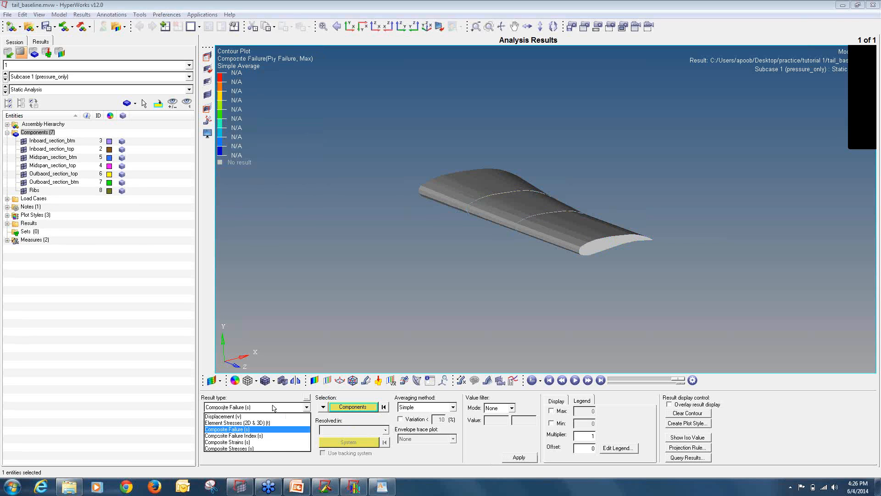
click(262, 449)
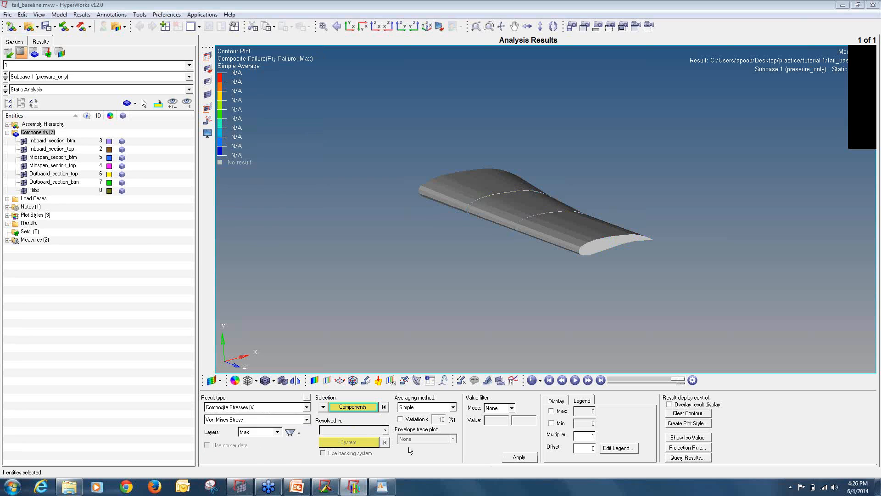
click(529, 457)
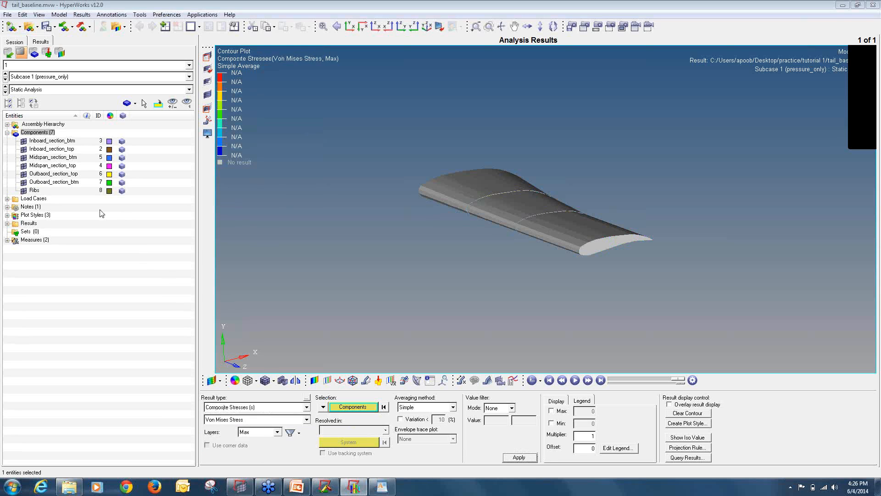
click(353, 408)
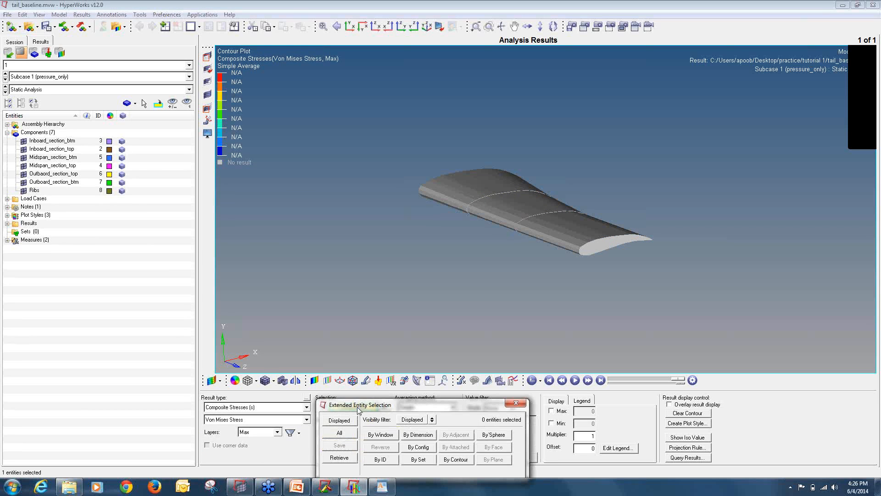
click(344, 434)
click(519, 457)
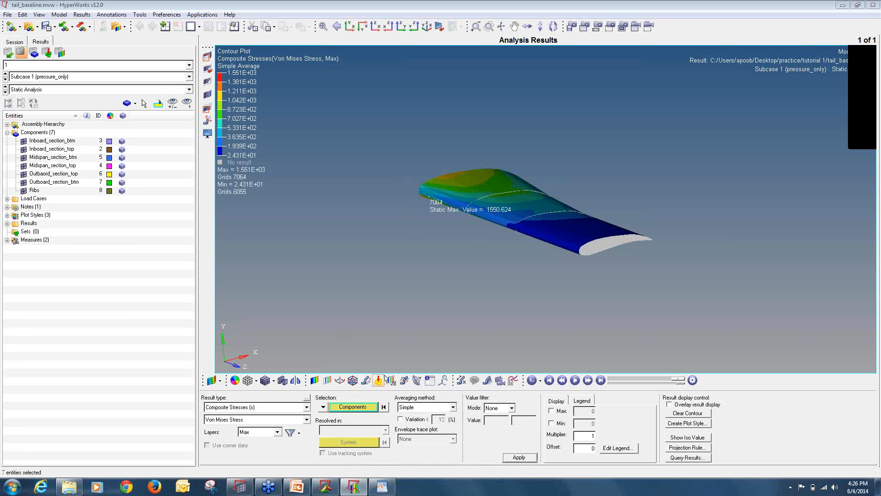
Contour the Composite Failure result on all components, first as Ply Failure and then as Bond Failure.
click(307, 407)
click(271, 423)
click(519, 458)
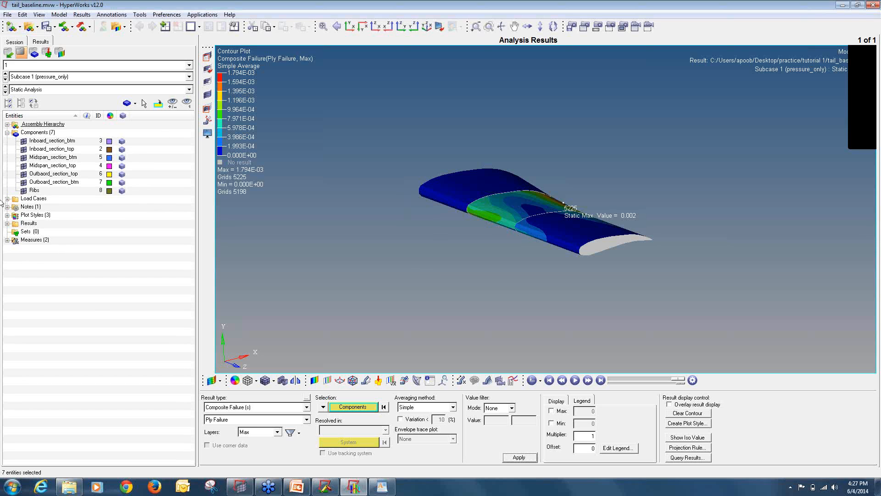
click(243, 420)
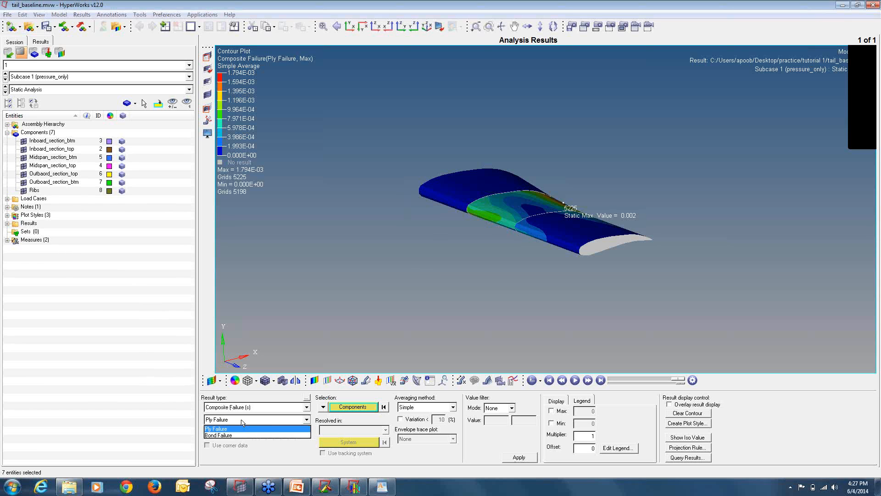
click(235, 435)
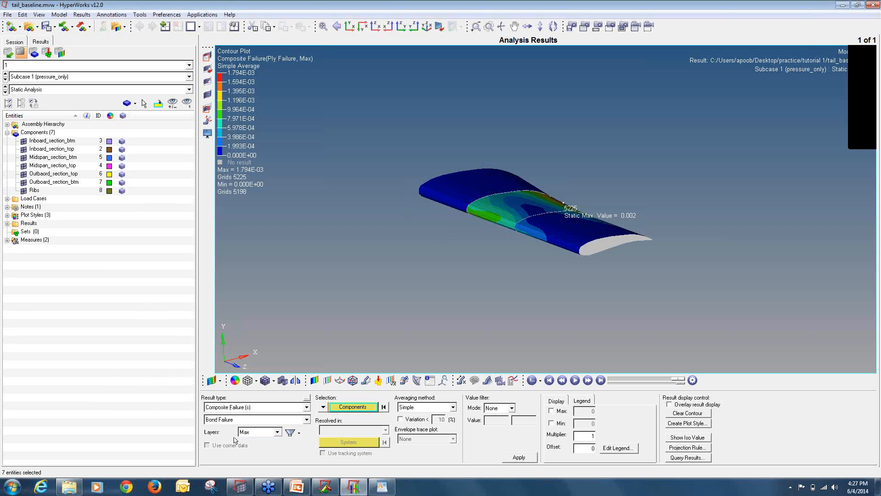
click(510, 459)
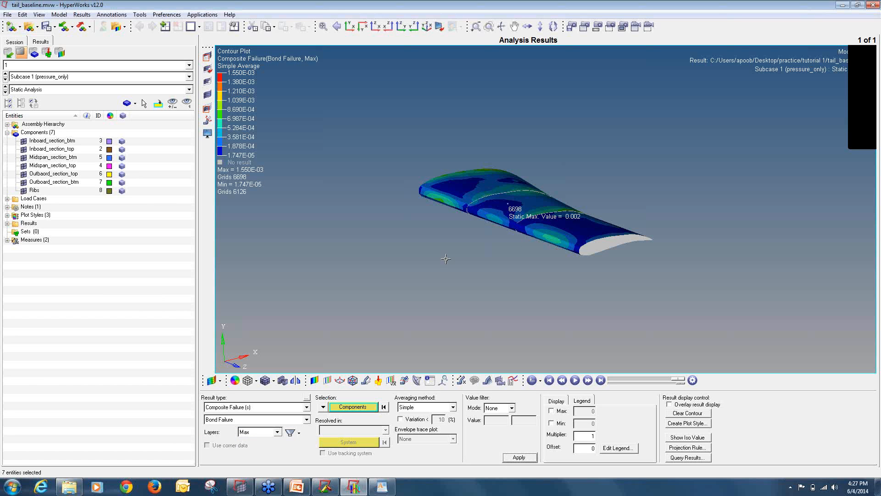
Compare the bond failure results across the static and buckling subcases, finishing on Subcase 5 (Combo).
click(5, 80)
click(5, 79)
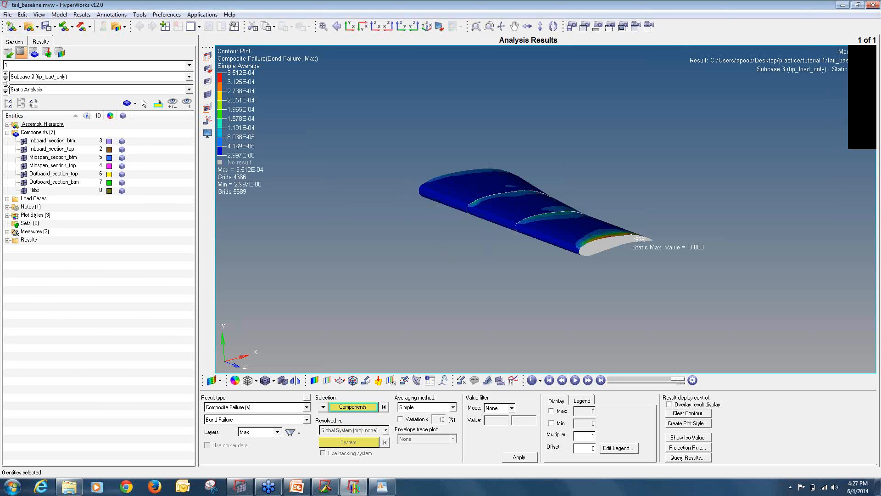
click(5, 73)
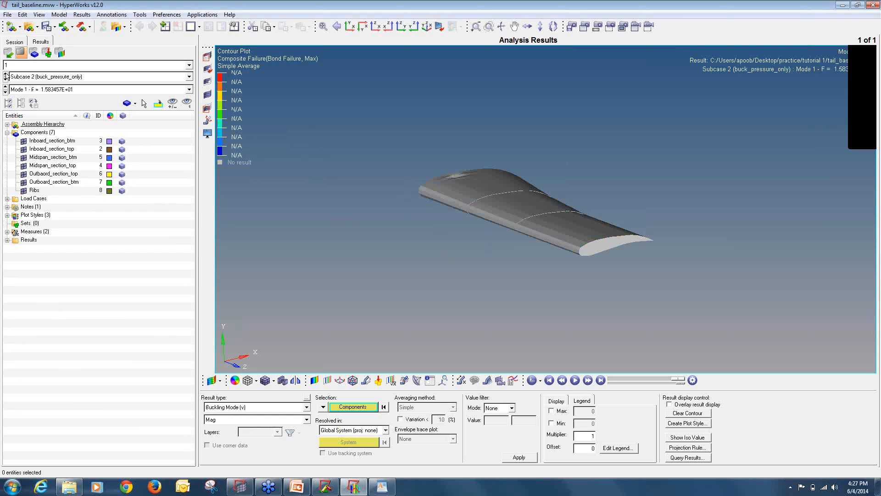
click(6, 74)
click(7, 81)
click(5, 79)
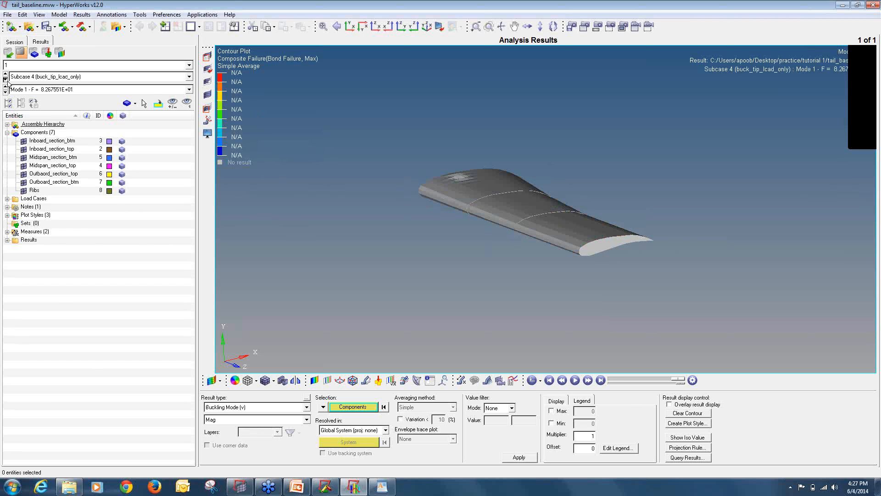
click(5, 80)
click(5, 80)
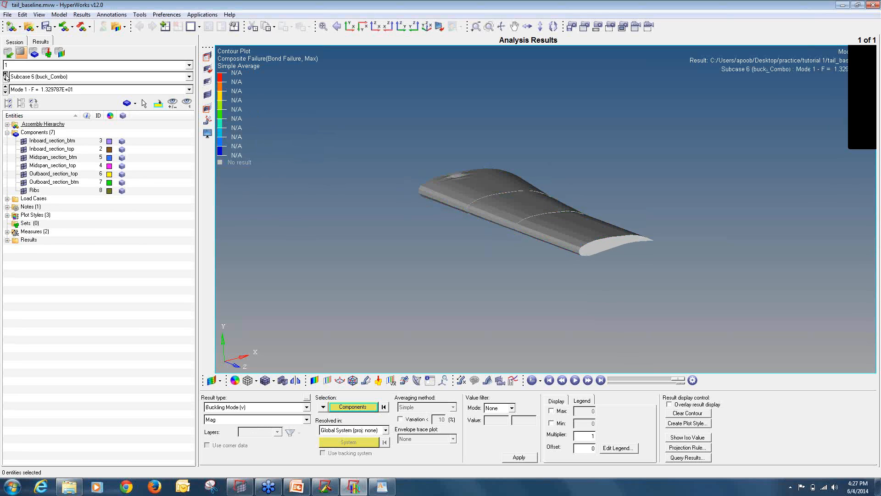
click(5, 75)
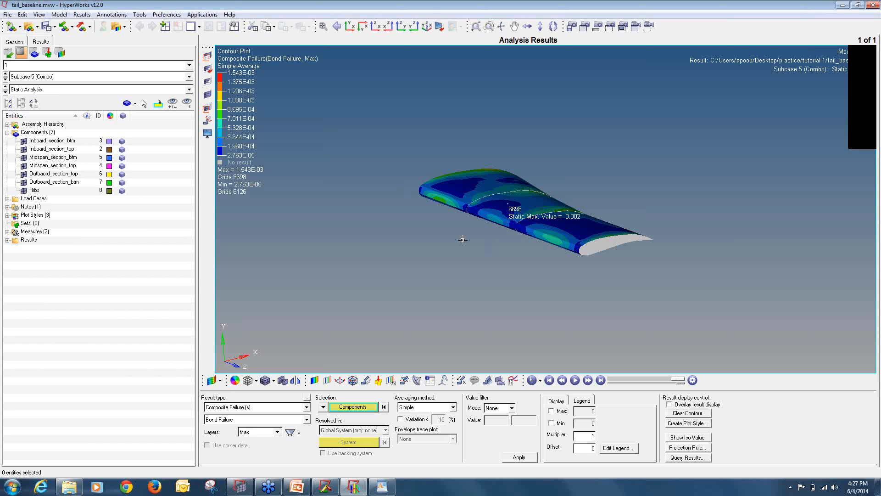
Close HyperView, the solver run window and the remaining open file window to return to the model in HyperMesh.
click(871, 4)
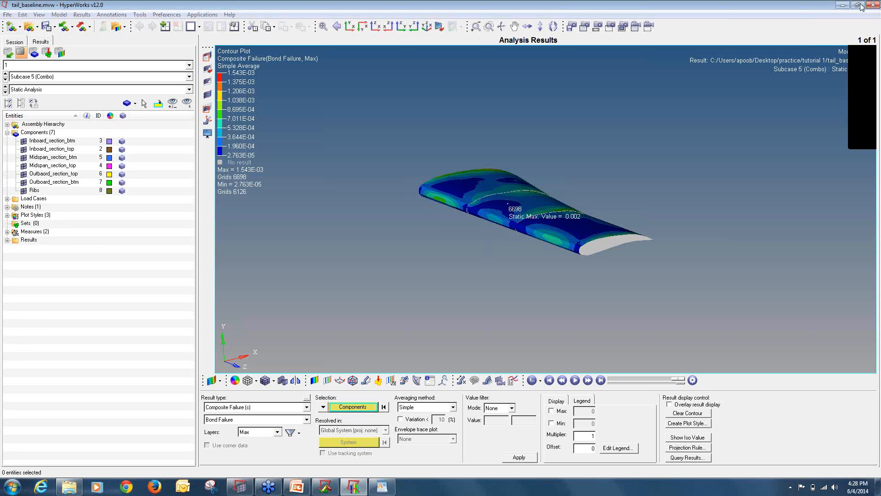
click(465, 274)
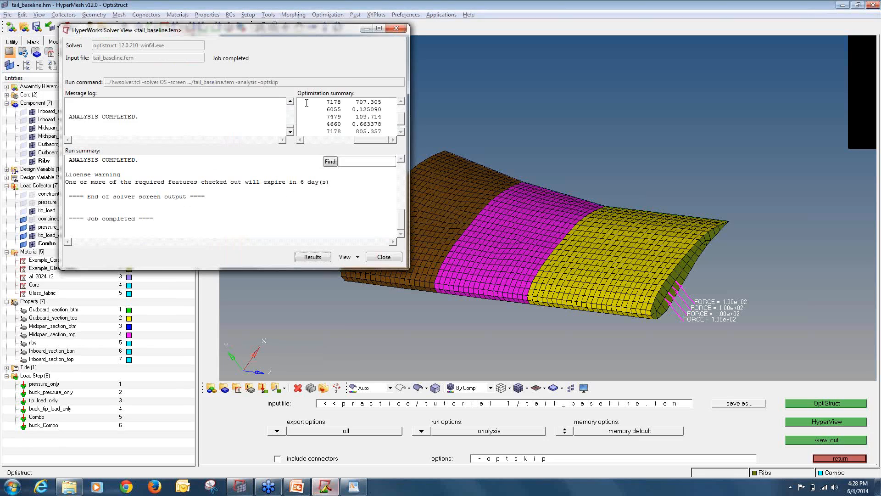
click(396, 28)
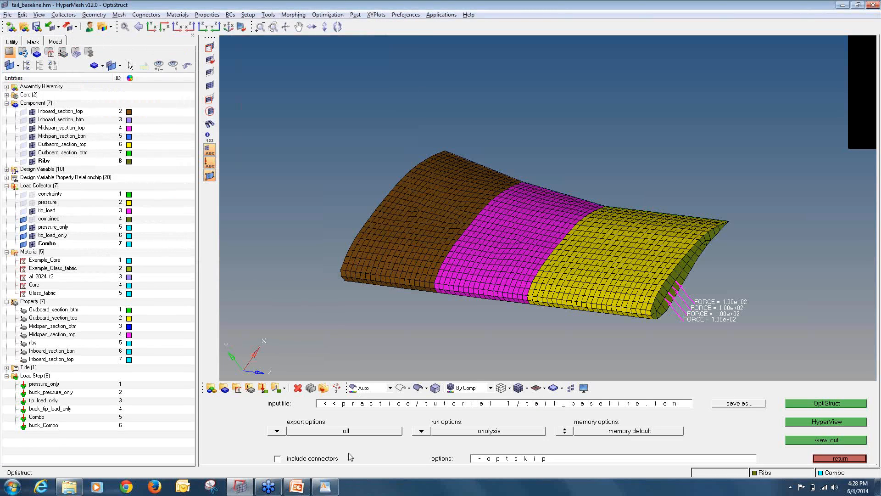
click(325, 486)
click(869, 4)
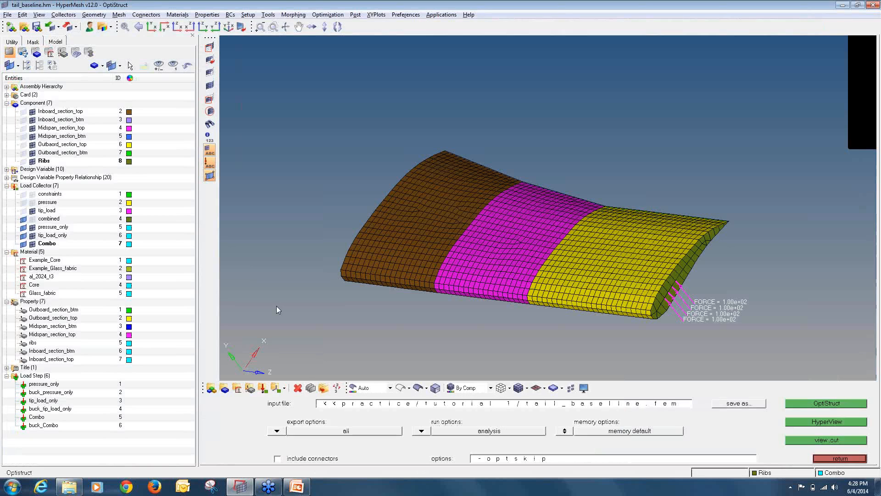
Start a gauge optimization design variable of type PSHELL - T for the ribs property.
click(840, 458)
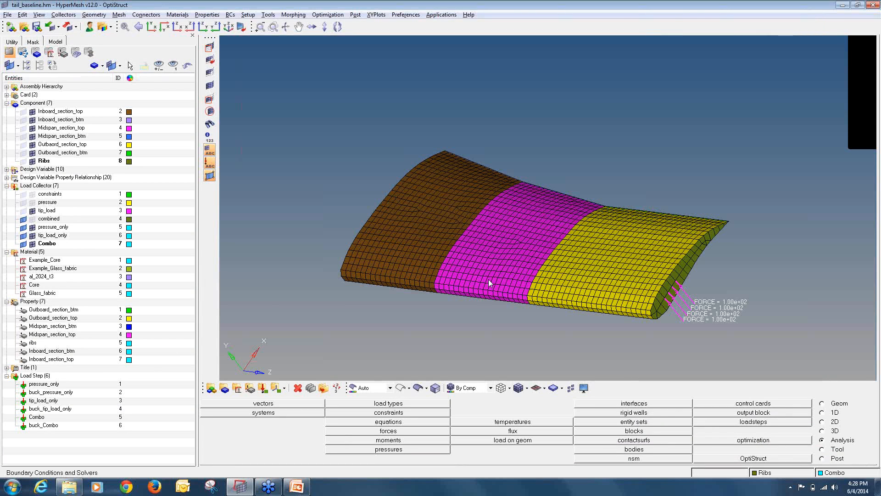
click(777, 441)
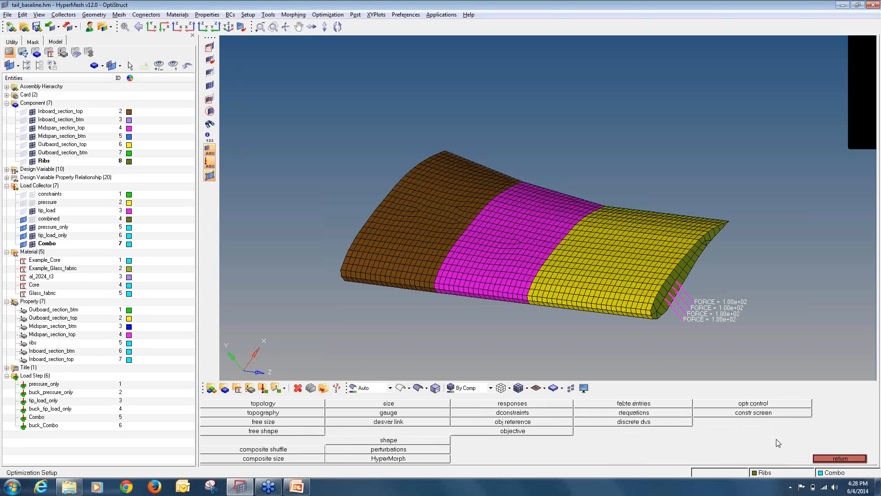
click(424, 412)
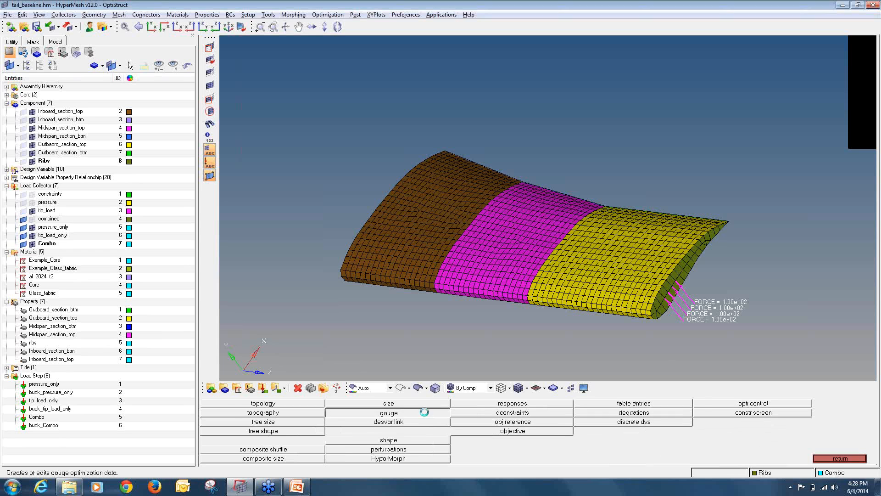
click(843, 459)
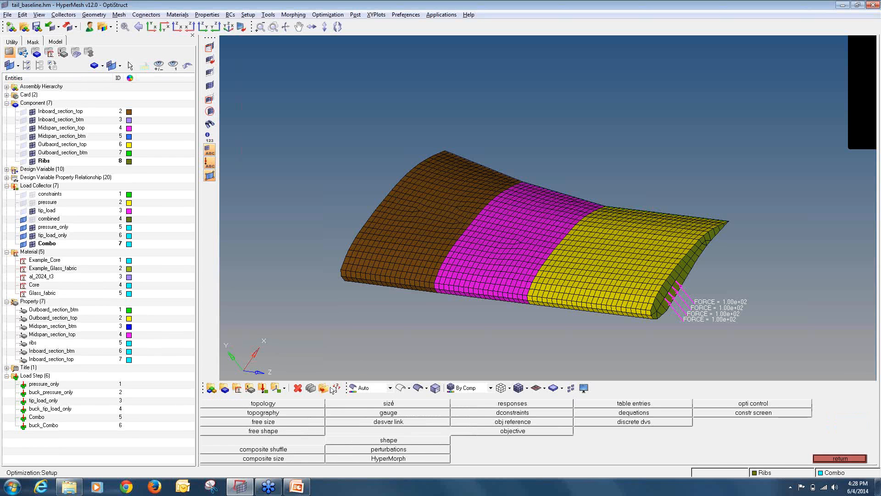
click(388, 413)
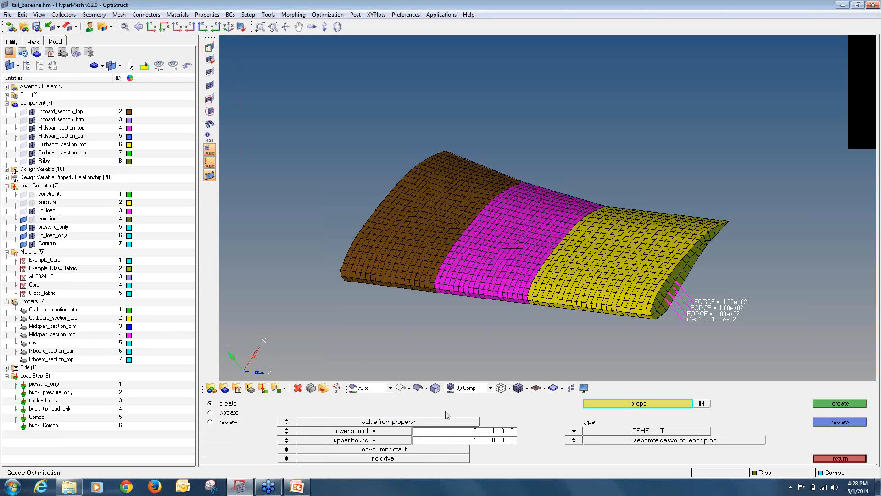
click(613, 404)
click(210, 440)
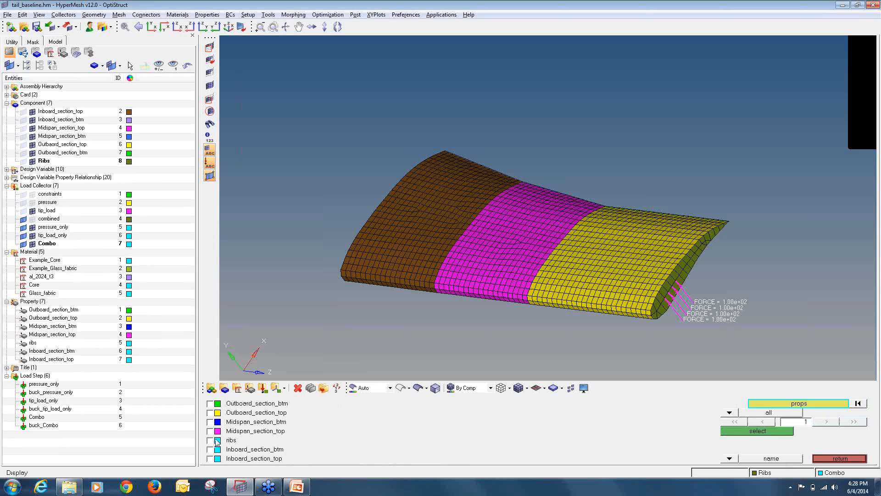
click(775, 432)
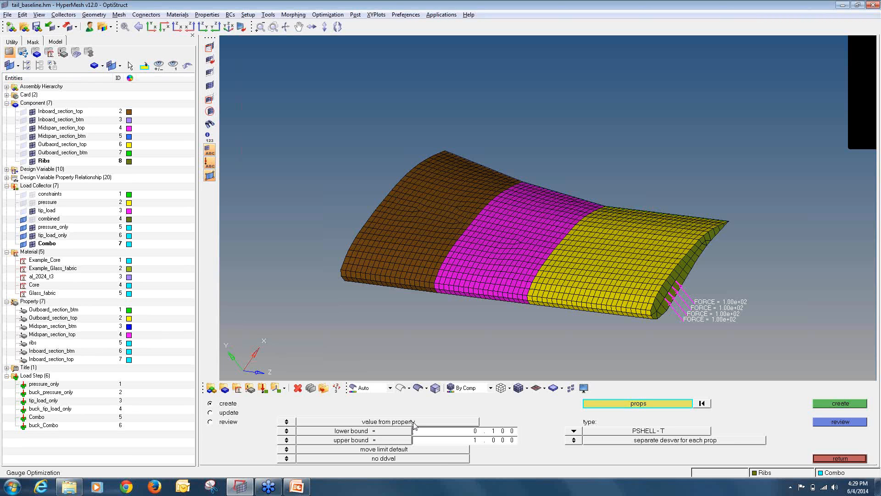
Create the ribs gauge design variable with a lower bound of 0.010 and an upper bound of 2.000, then leave the optimization setup.
click(498, 432)
text(0.0)
click(509, 443)
text(2)
click(849, 404)
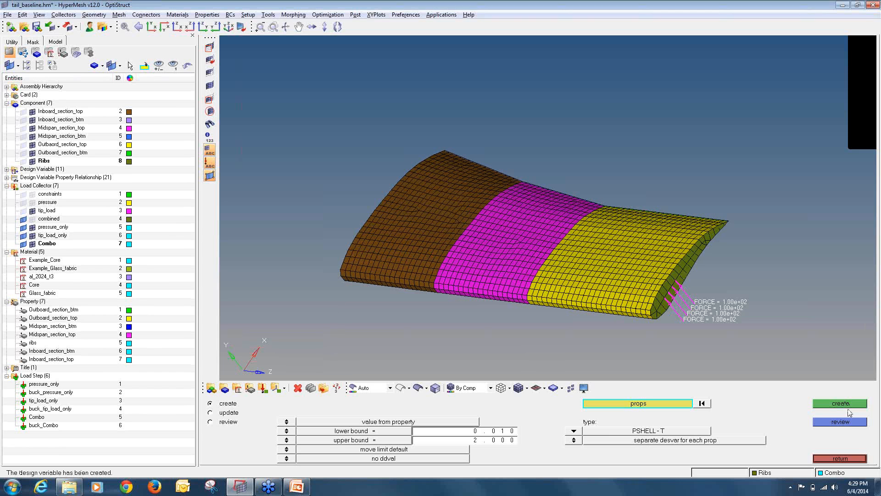
click(853, 459)
click(853, 458)
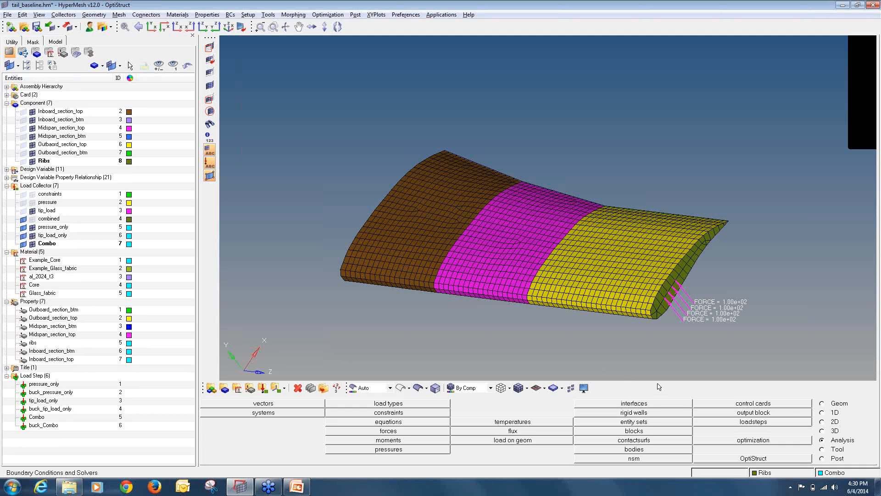
Open HyperLaminate and add a new DESVAR design variable.
click(827, 422)
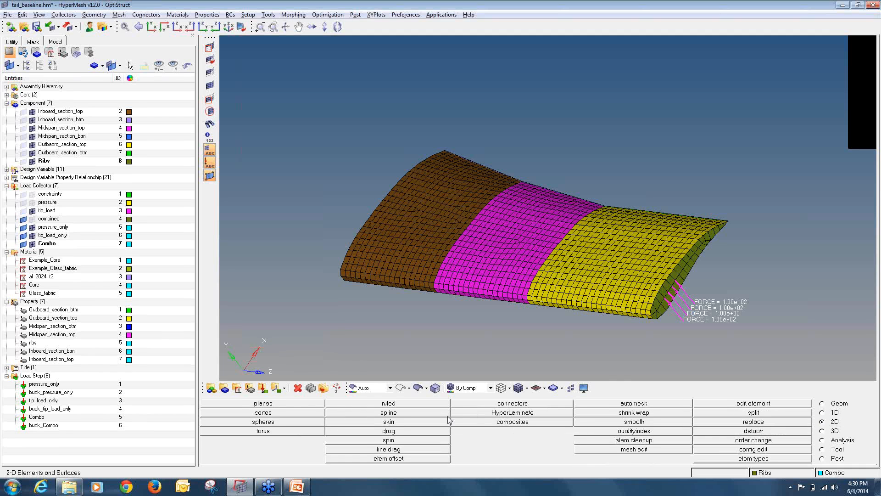
click(474, 413)
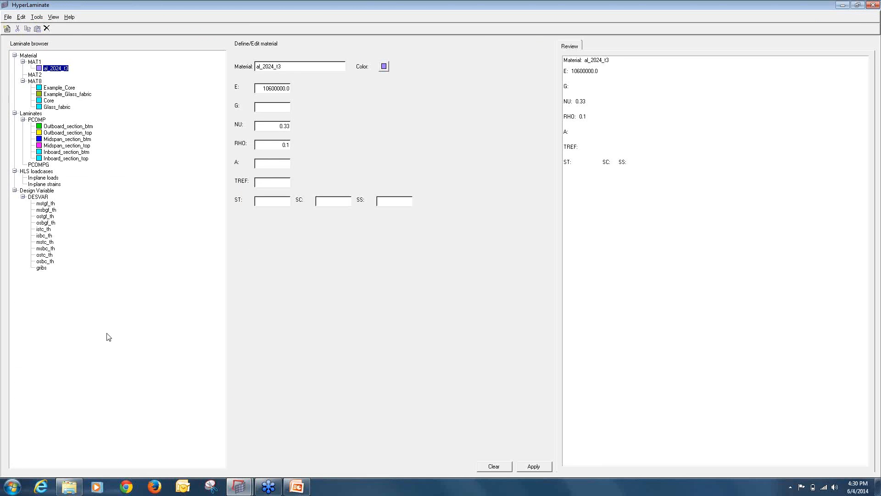
click(39, 197)
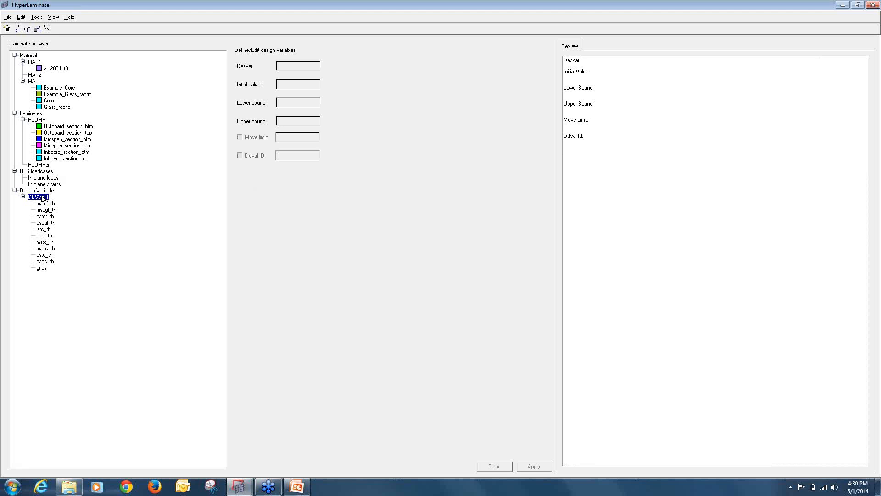
right_click(43, 198)
click(60, 202)
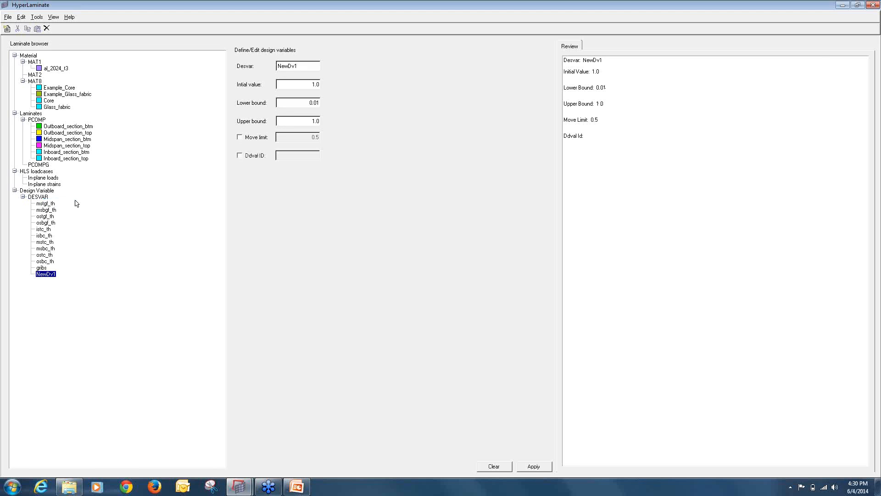
Name the new design variable istgf_th, set its initial value to 0.25, and apply the definition.
key(BackSpace)
key(BackSpace)
key(BackSpace)
key(BackSpace)
key(BackSpace)
text(istgf_th)
key(Tab)
text(0.2)
key(Tab)
click(534, 466)
Duplicate the istgf_th design variable, name the copy istbgf_th, and apply it.
right_click(48, 276)
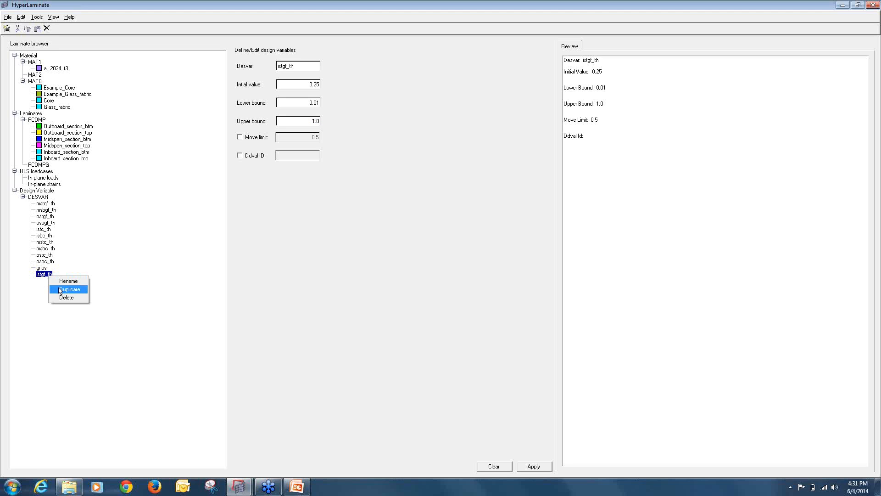
click(59, 288)
double_click(277, 65)
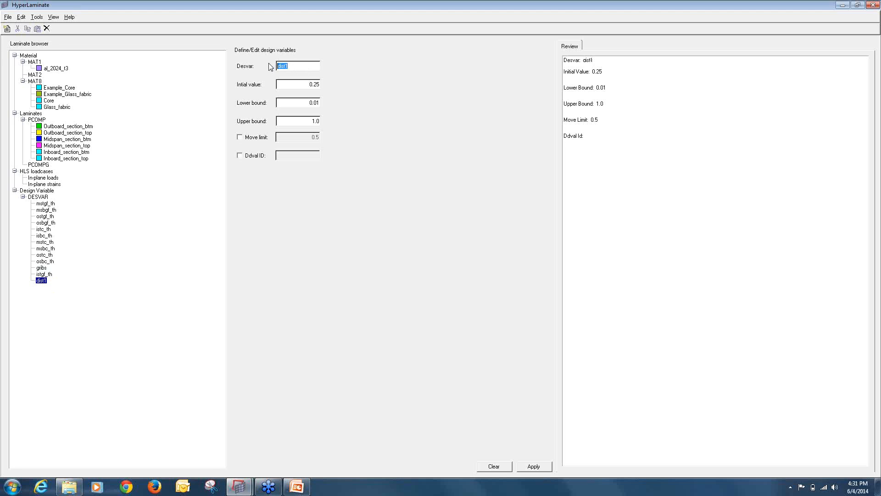
text(istbgf_th)
click(543, 467)
Review the definitions of the existing design variables from mstgf_th through osbc_th.
click(46, 204)
click(52, 210)
click(55, 222)
click(52, 216)
click(51, 223)
click(46, 230)
click(48, 237)
click(47, 242)
click(50, 249)
click(46, 255)
click(51, 262)
Enable optimization for the Inboard_section_top laminate and assign istgf_th as the thickness design variable of ply 1.
click(58, 128)
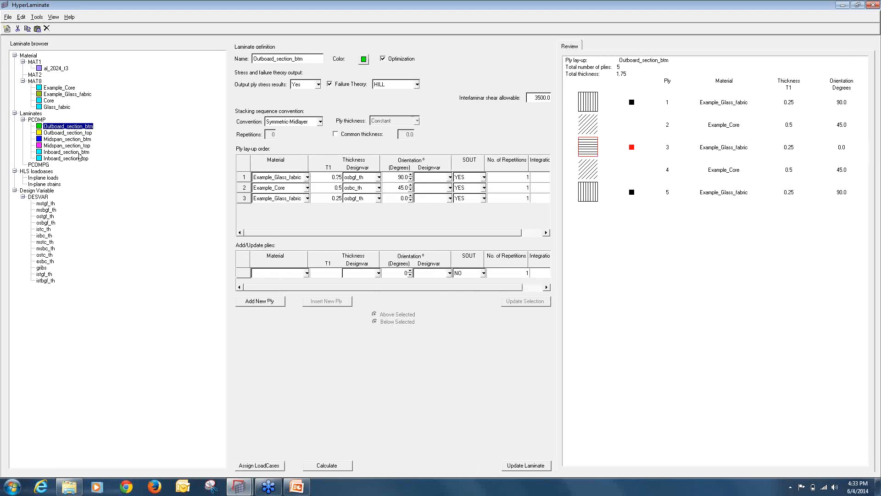
click(79, 157)
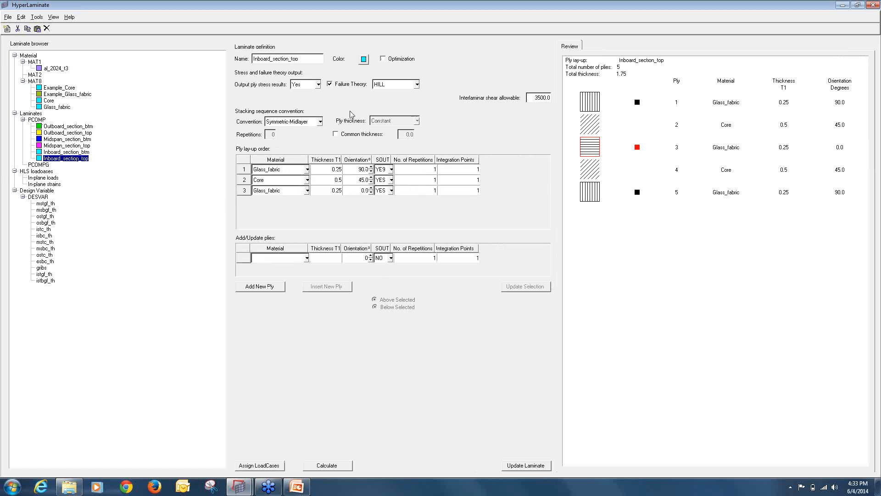
click(383, 60)
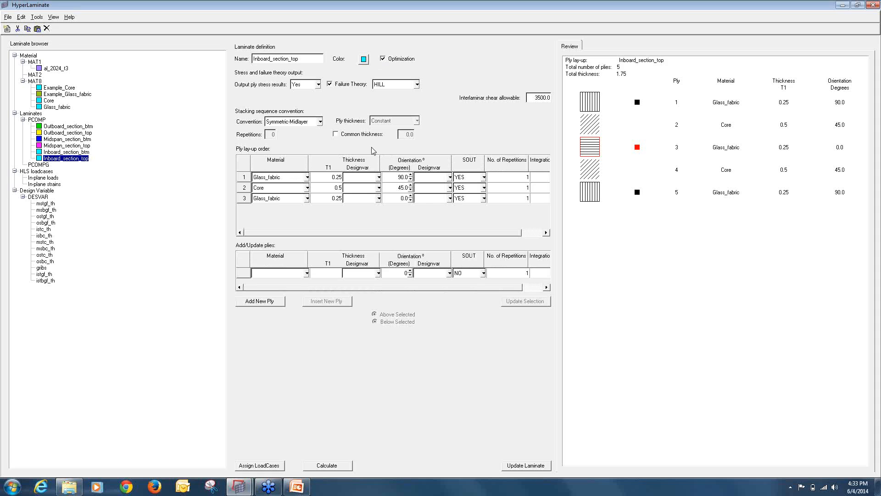
click(379, 178)
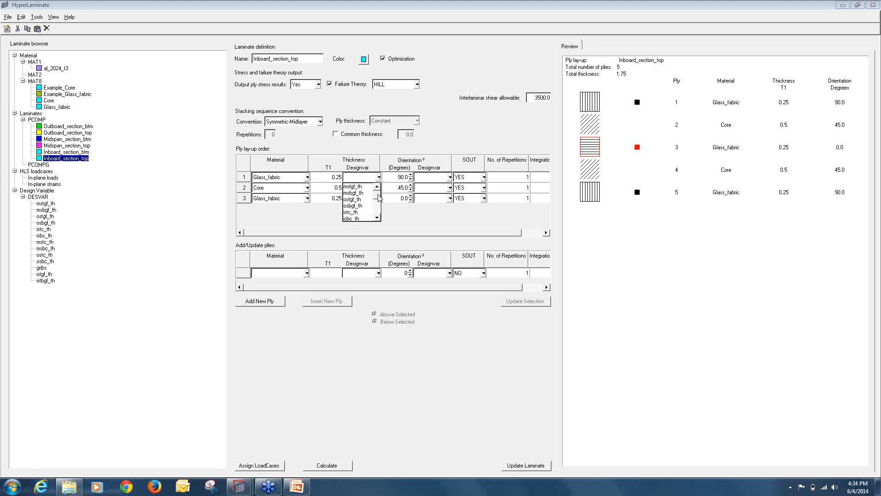
drag(378, 198, 379, 219)
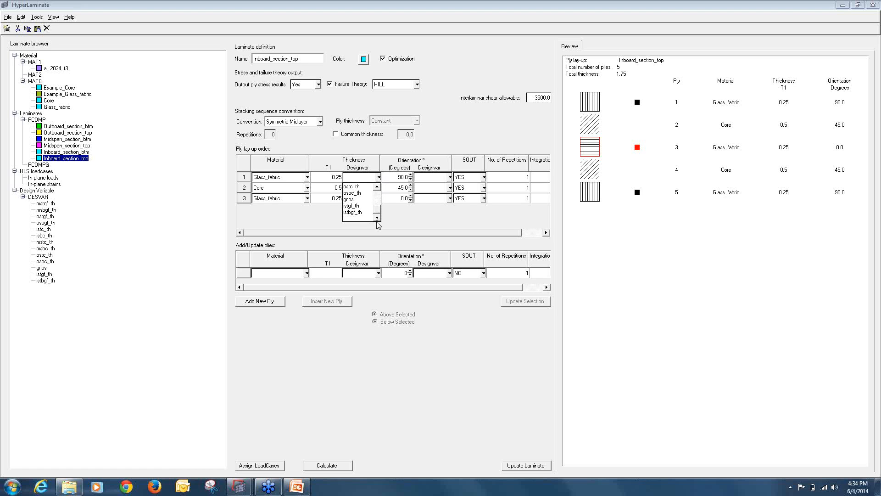
click(353, 206)
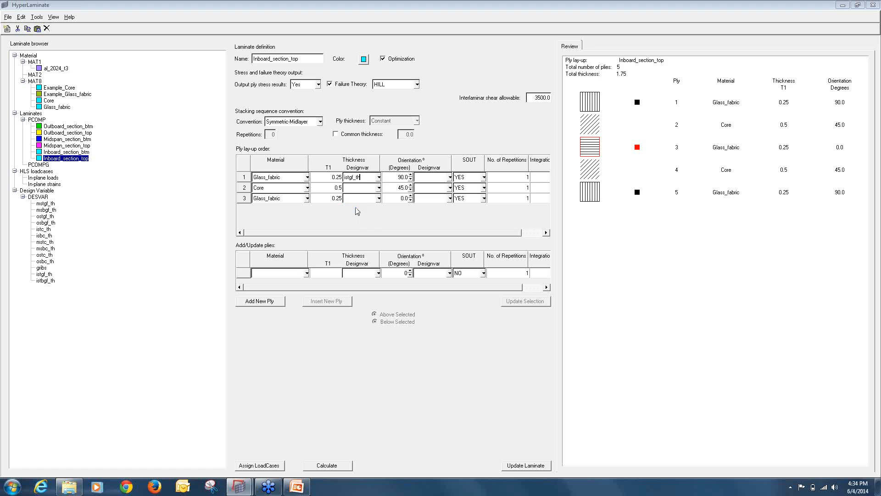
Assign thickness design variables istc_th to ply 2 and istgf_th to ply 3 of Inboard_section_top, and update the laminate.
click(379, 188)
scroll(376, 213, down, 5)
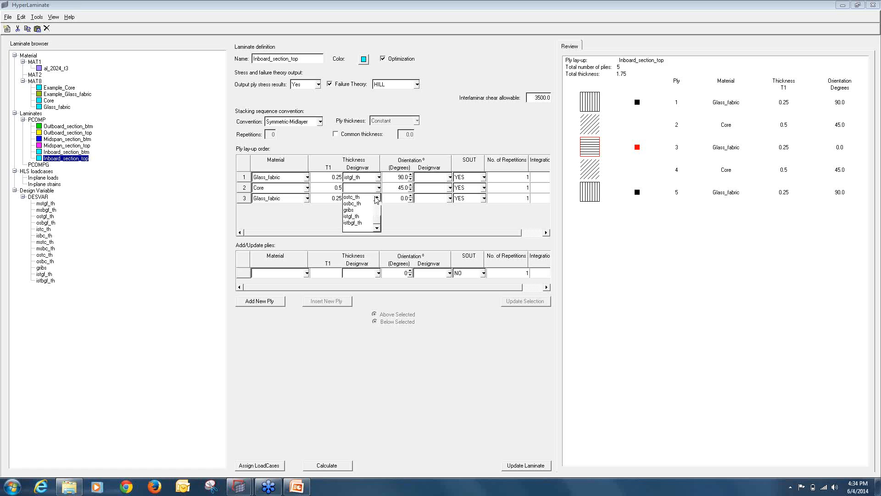
scroll(377, 199, up, 2)
click(354, 210)
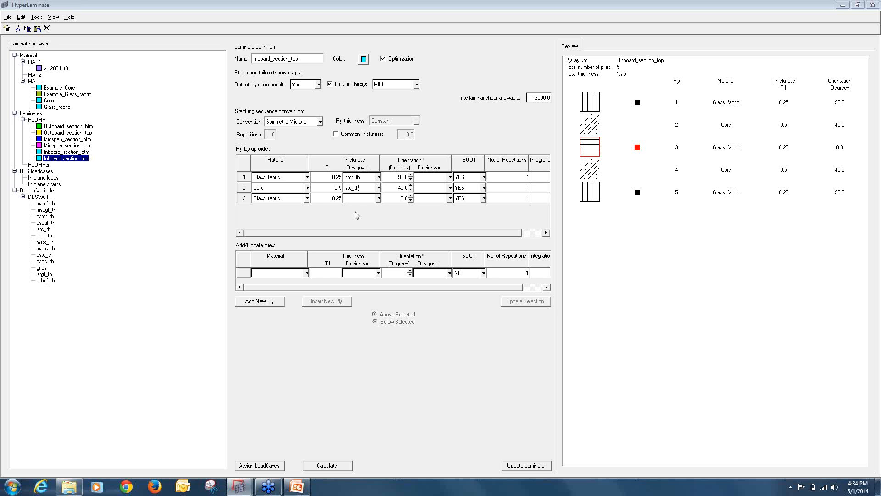
click(379, 198)
drag(377, 216, 381, 238)
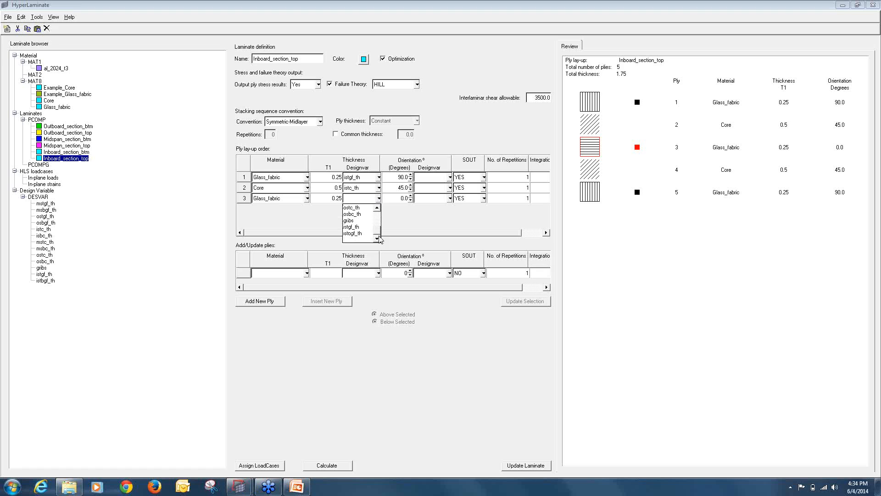
click(362, 227)
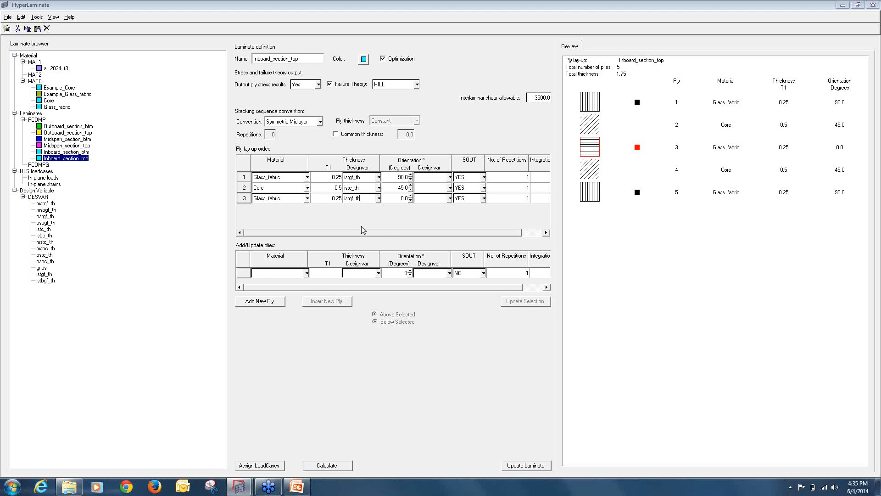
click(519, 467)
Enable optimization for the Inboard_section_btm laminate and assign istbgf_th as the thickness design variable of ply 1.
click(67, 152)
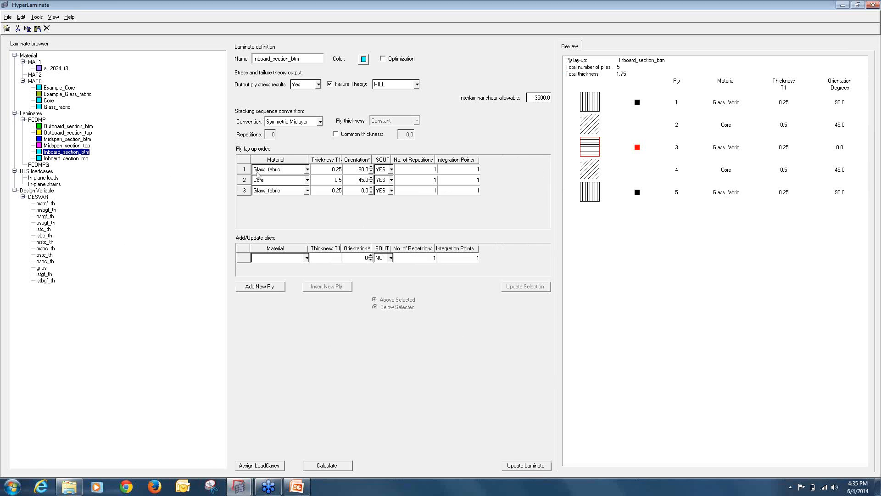
click(383, 59)
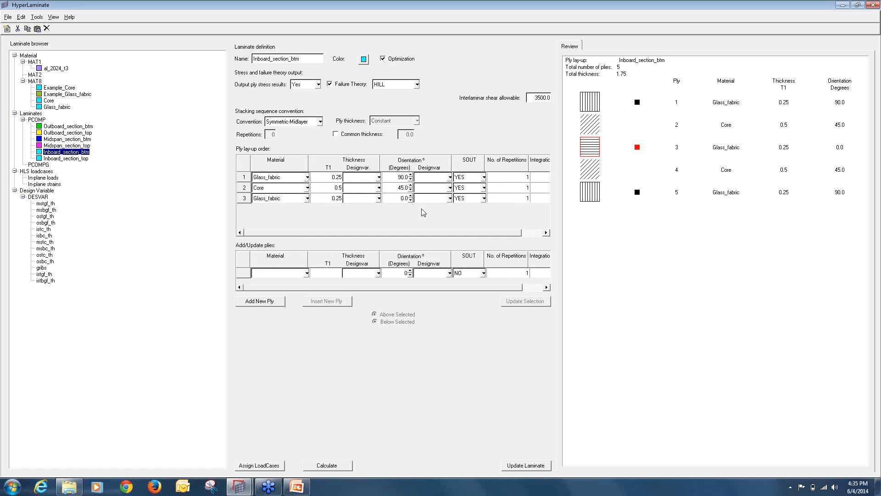
click(379, 177)
scroll(378, 200, down, 3)
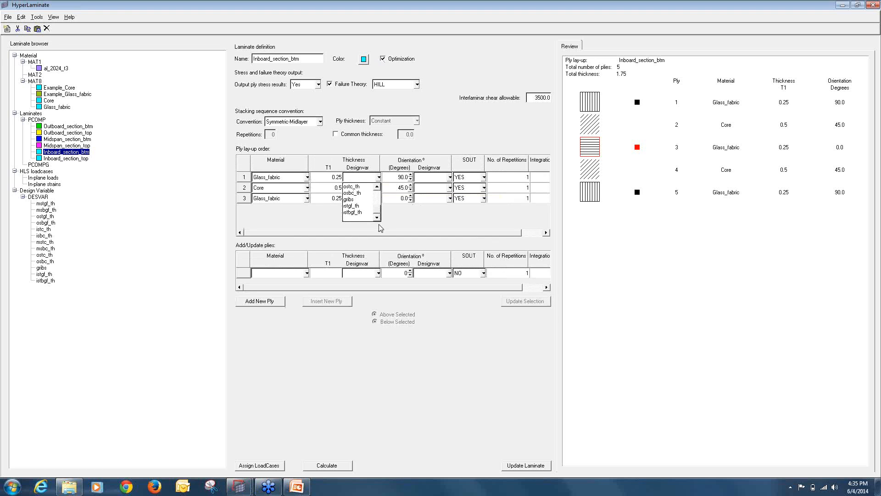
click(356, 212)
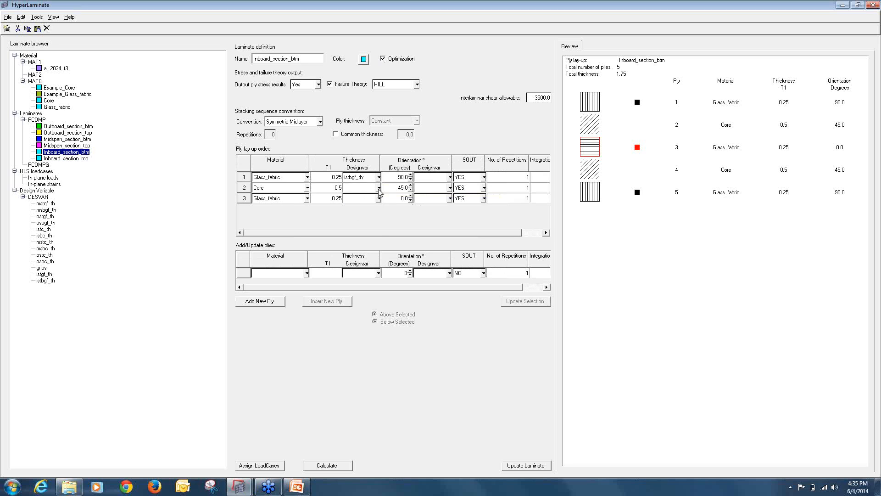
Assign thickness design variables isbc_th to ply 2 and istbgf_th to ply 3 of Inboard_section_btm, and update the laminate.
click(379, 187)
scroll(377, 225, down, 1)
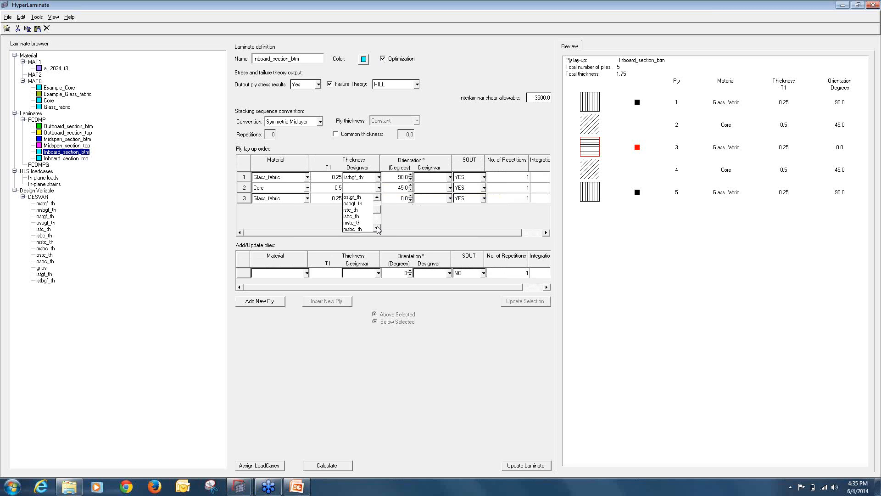
click(354, 216)
click(379, 198)
click(383, 218)
click(378, 199)
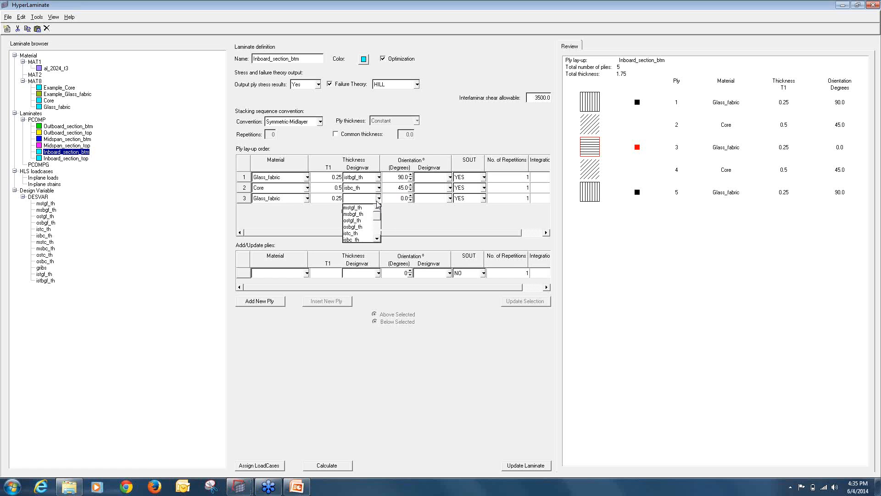
drag(377, 219, 378, 240)
click(361, 238)
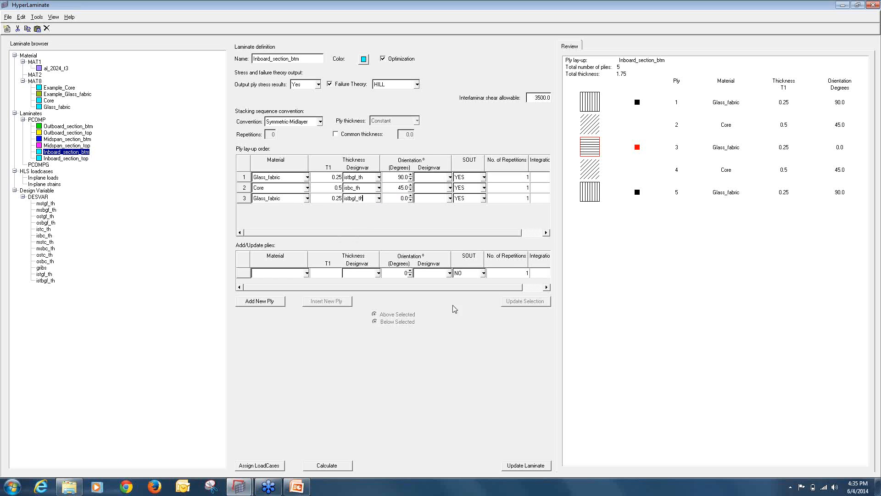
click(521, 466)
Check the outboard, midspan and inboard laminates' ply design variable assignments, and exit HyperLaminate back to HyperMesh.
click(73, 127)
click(78, 140)
click(74, 145)
click(74, 158)
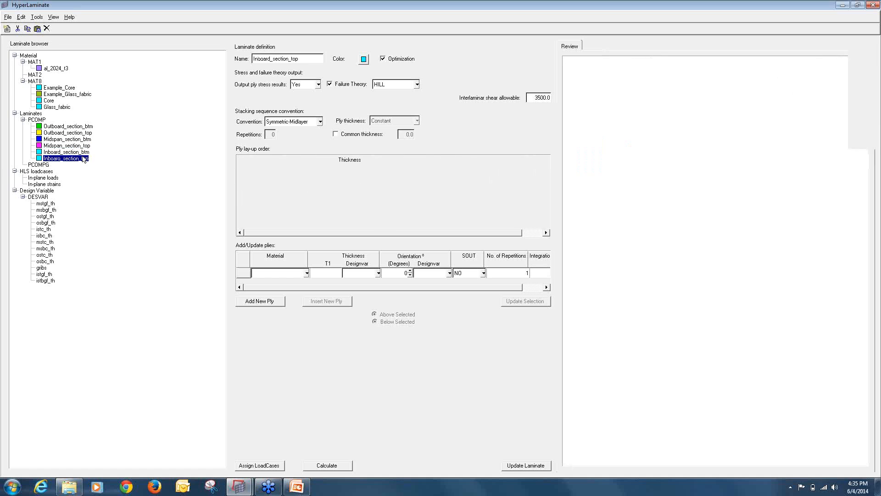
click(78, 126)
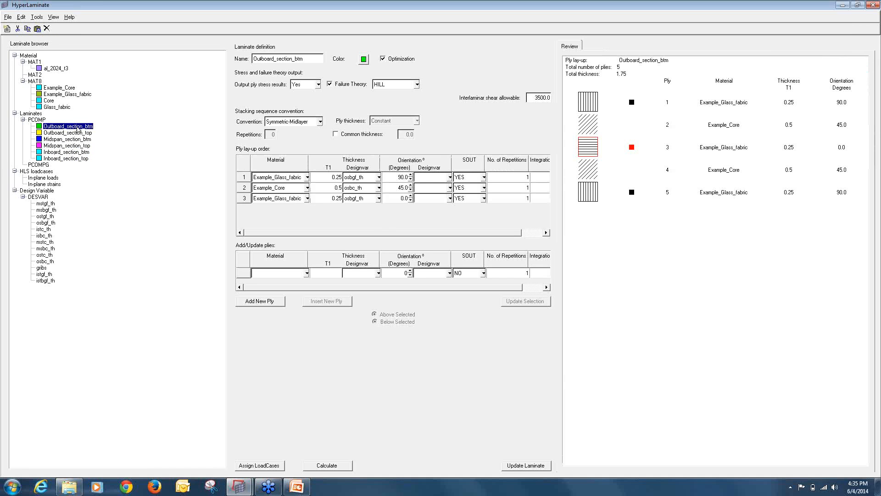
click(8, 17)
click(16, 44)
click(442, 273)
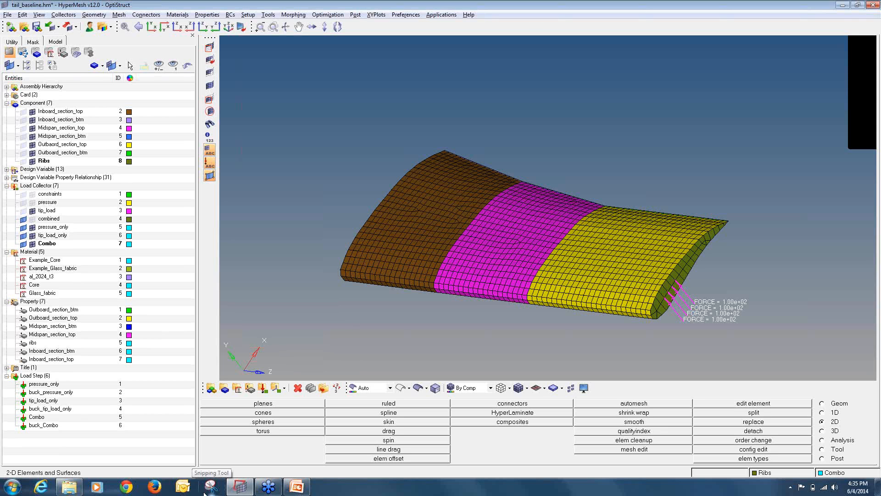
Create an optimization response named mass of type mass, covering the total model.
click(822, 441)
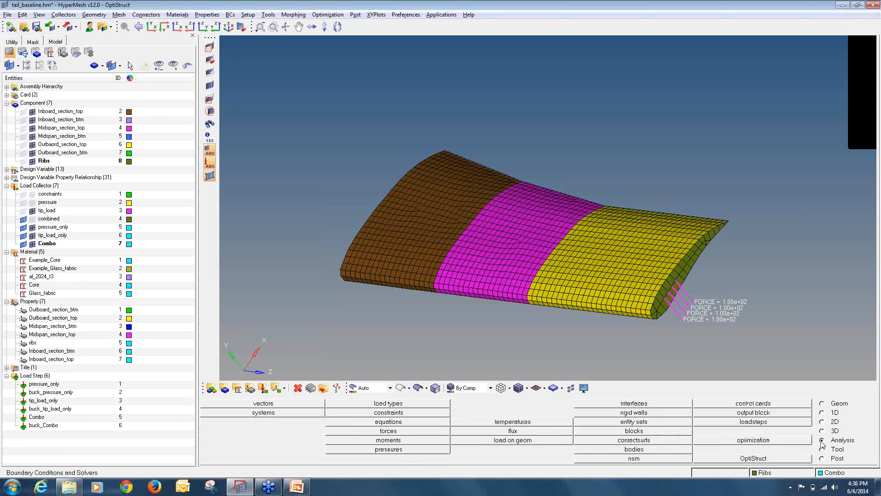
click(740, 440)
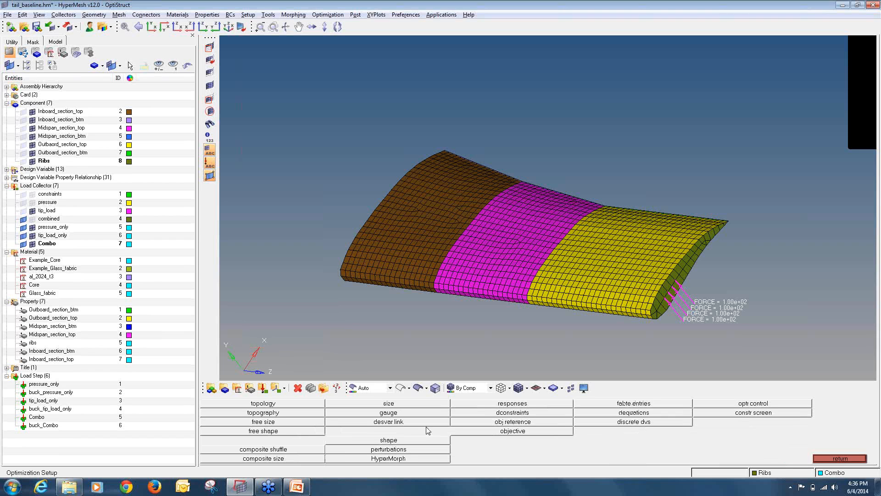
click(513, 404)
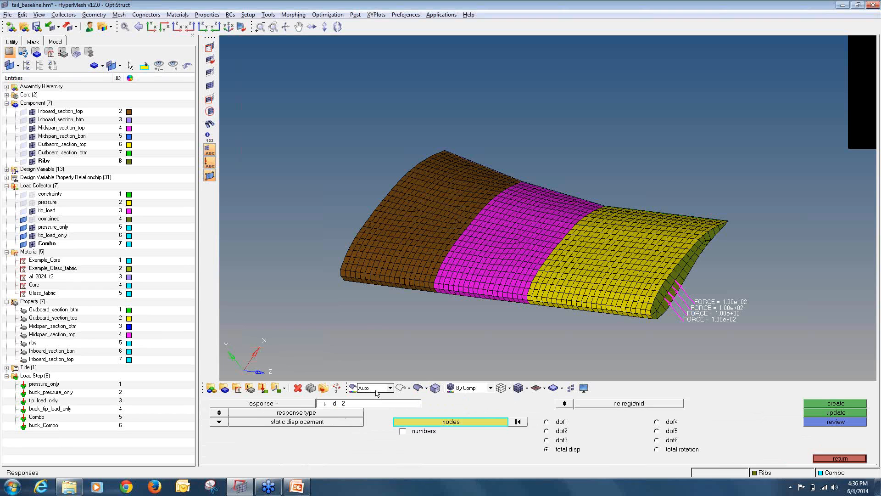
click(368, 407)
text(mass)
click(220, 421)
click(284, 412)
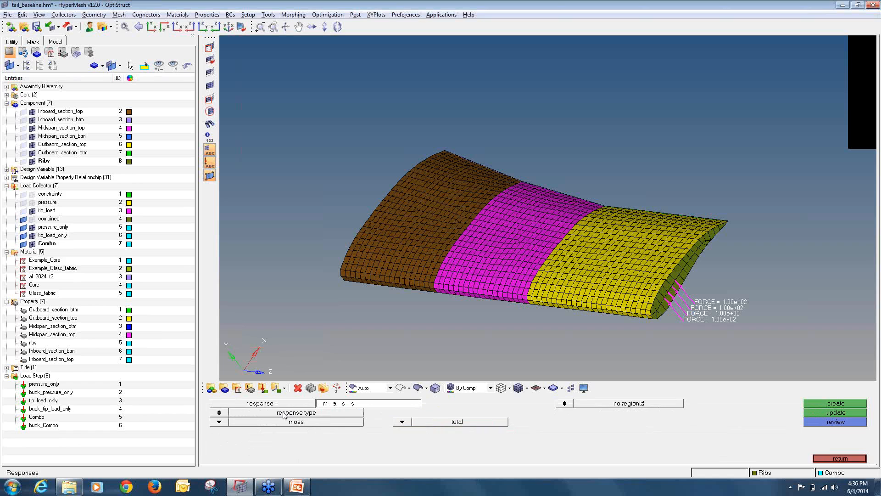
click(813, 405)
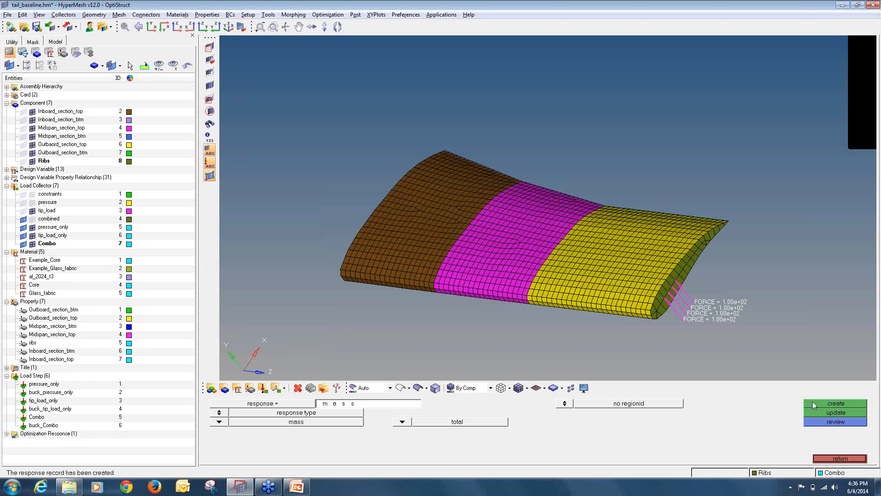
Define a static stress response named vm_strs and assign the ribs property to it.
click(389, 404)
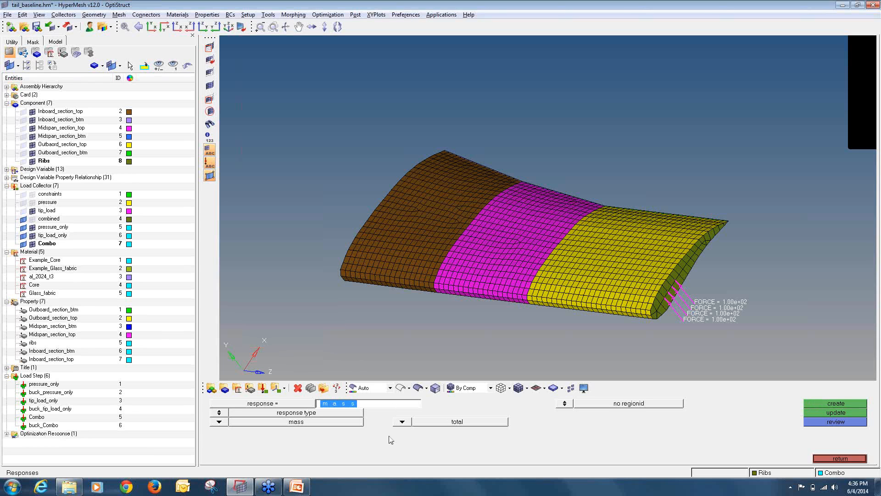
text(vm_strs_)
key(Return)
click(232, 423)
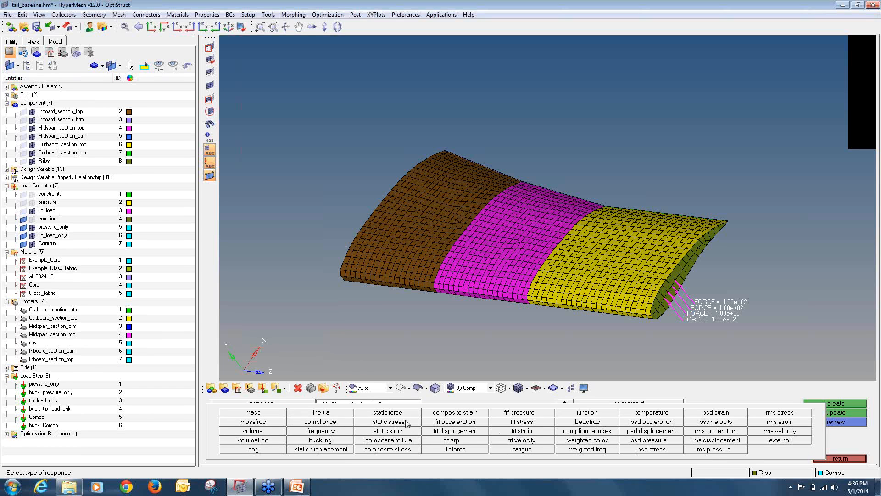
click(388, 422)
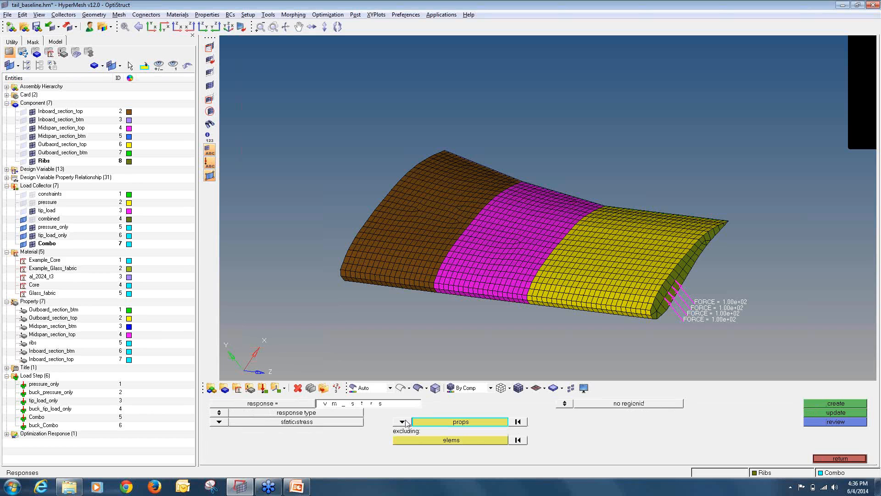
click(449, 426)
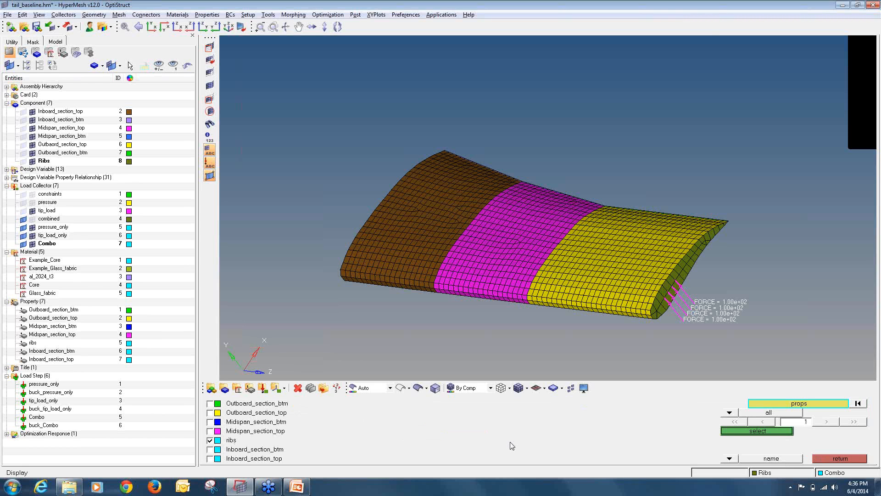
click(737, 431)
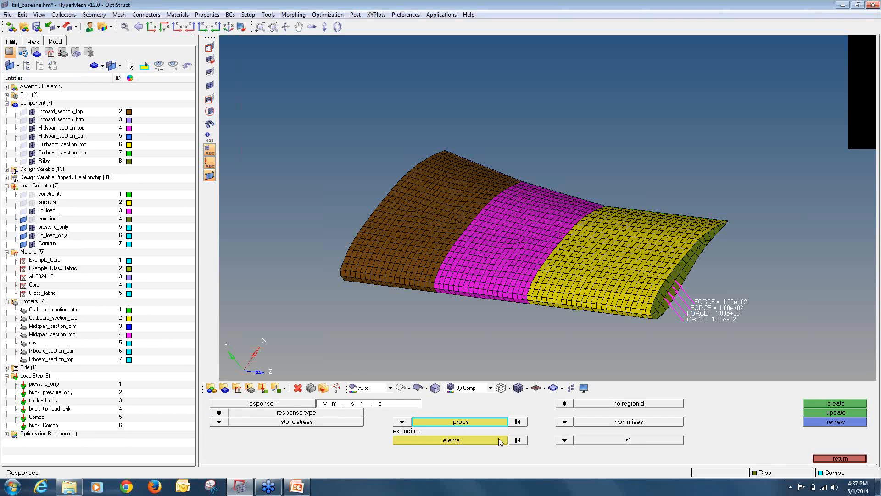
Set the vm_strs response to von Mises stress on both surfaces and create it.
click(564, 422)
click(568, 408)
click(566, 442)
click(566, 455)
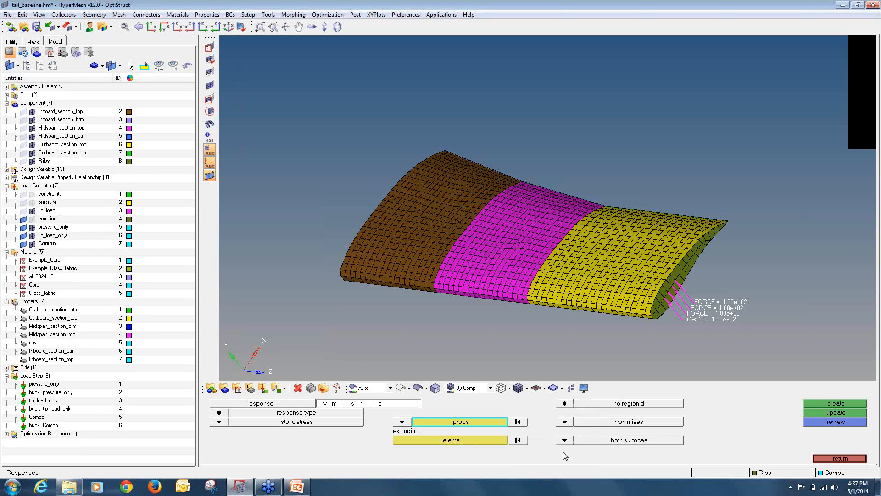
click(840, 404)
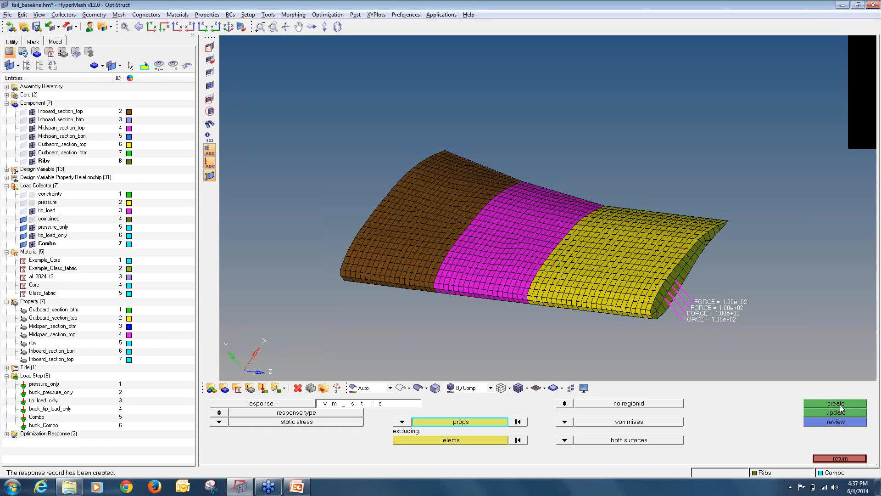
Define a composite failure response named hl_ist and assign the Inboard_section_top property to it.
click(405, 403)
text(hl_ist_)
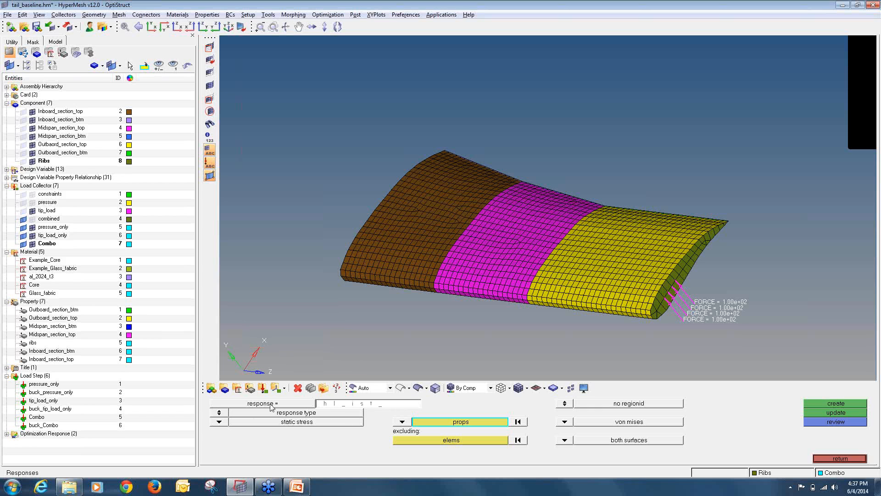
click(219, 422)
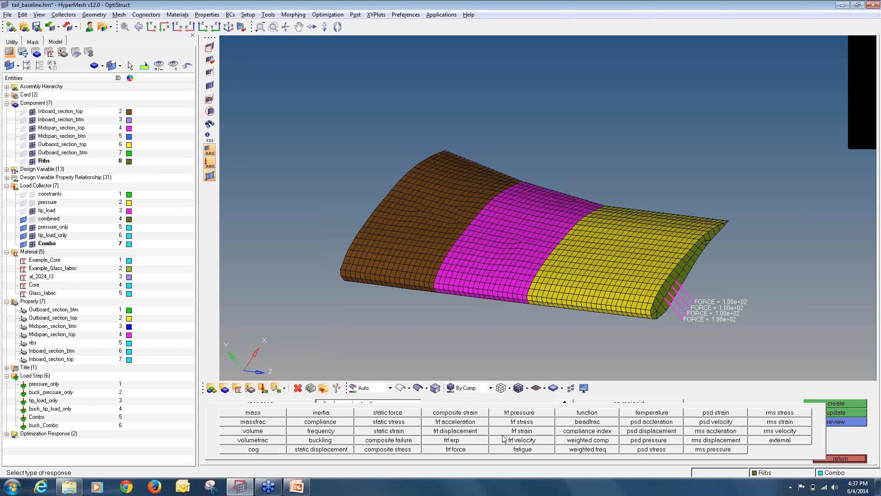
click(413, 441)
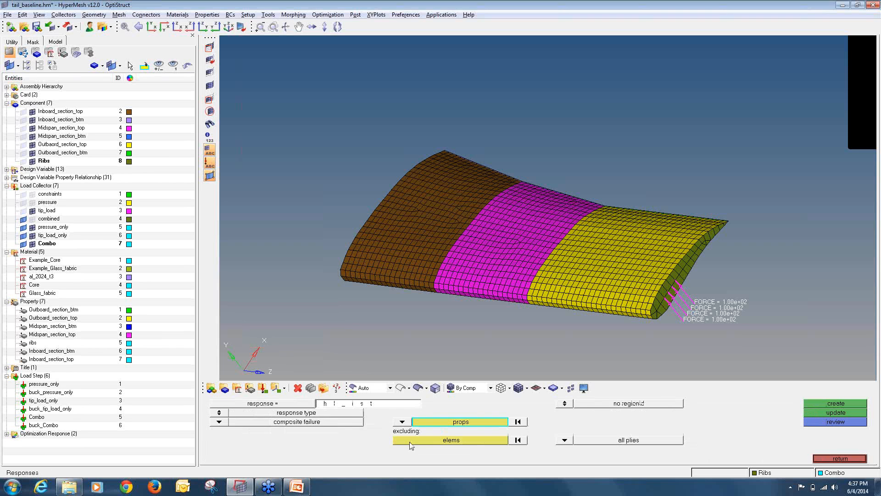
click(436, 421)
click(252, 459)
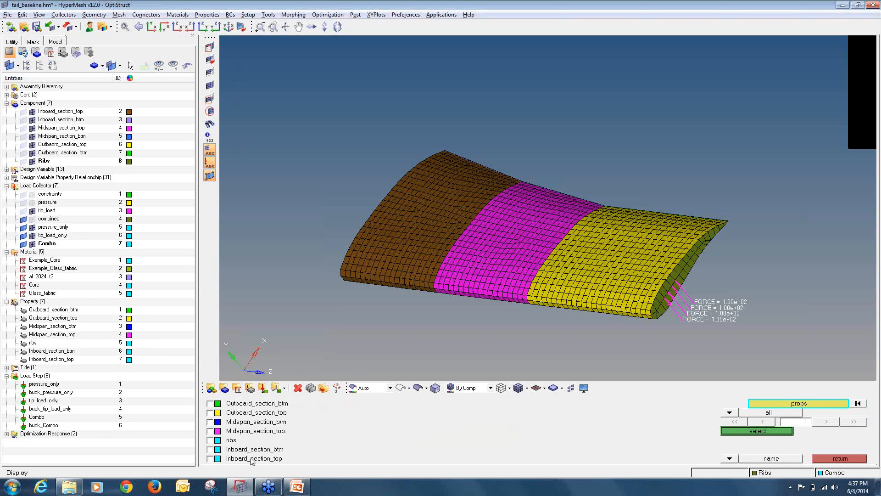
click(735, 431)
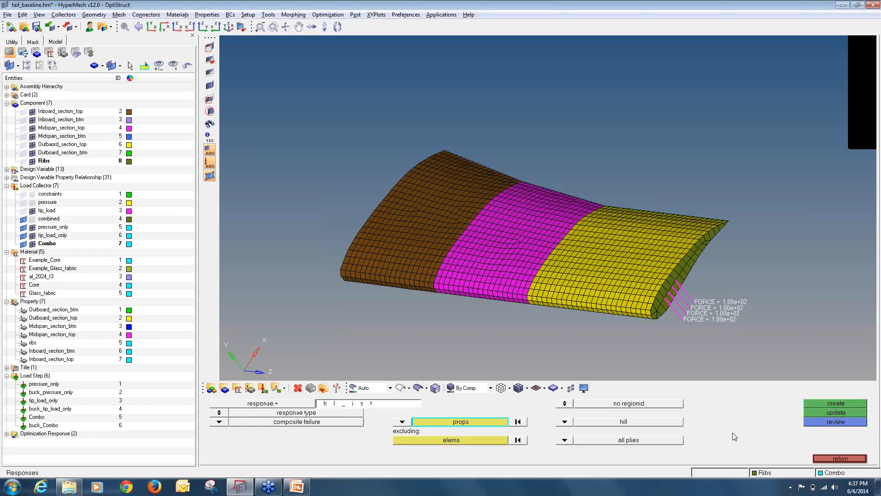
Set the hl_ist response to the Hill failure criterion over all plies and create it.
click(565, 421)
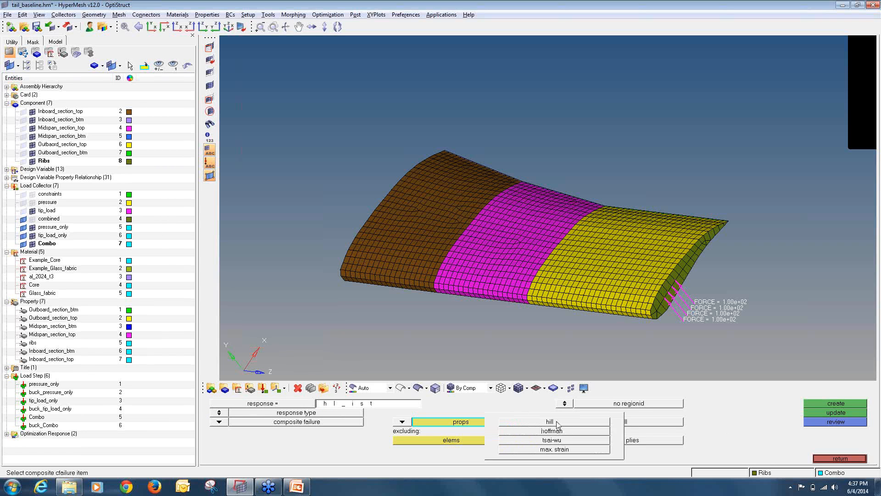
click(558, 425)
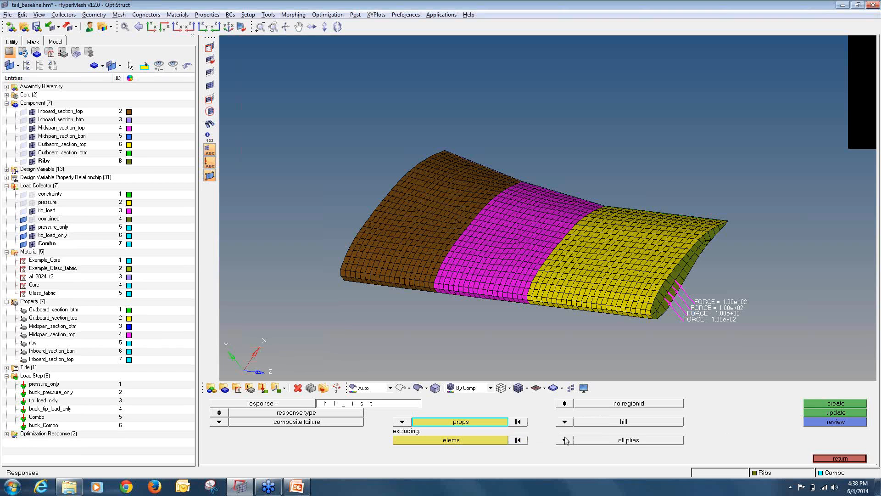
click(565, 439)
click(553, 432)
click(815, 404)
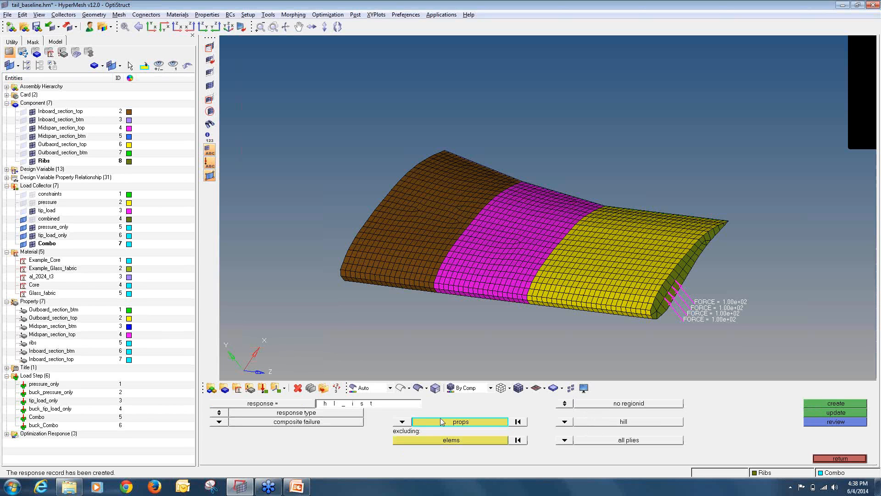
Create a Hill composite failure response named hl_isb for the Inboard_section_btm property, covering all plies.
click(410, 407)
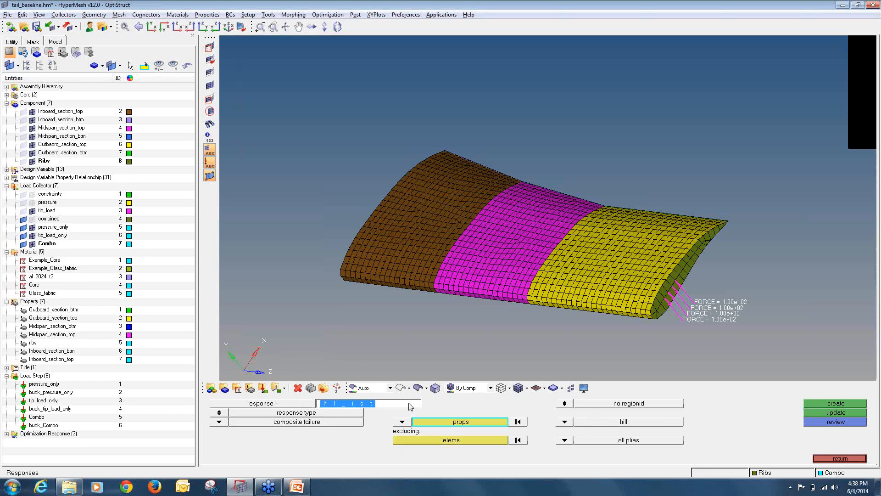
click(411, 406)
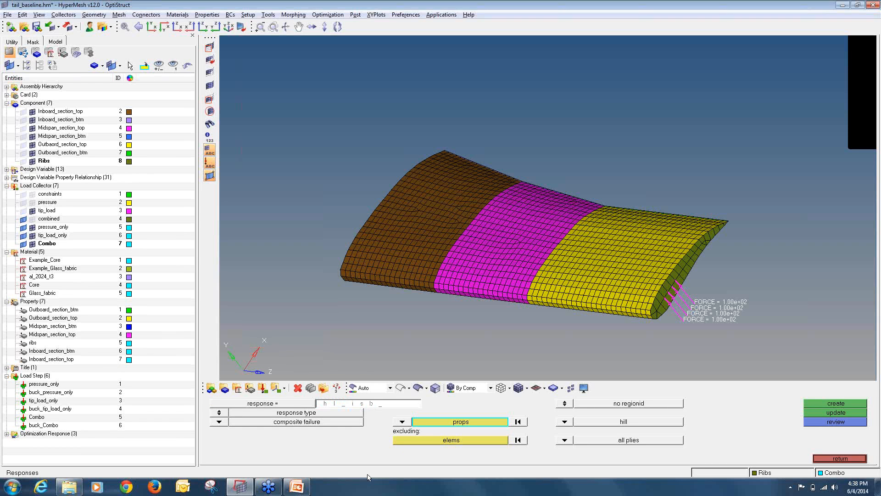
click(446, 423)
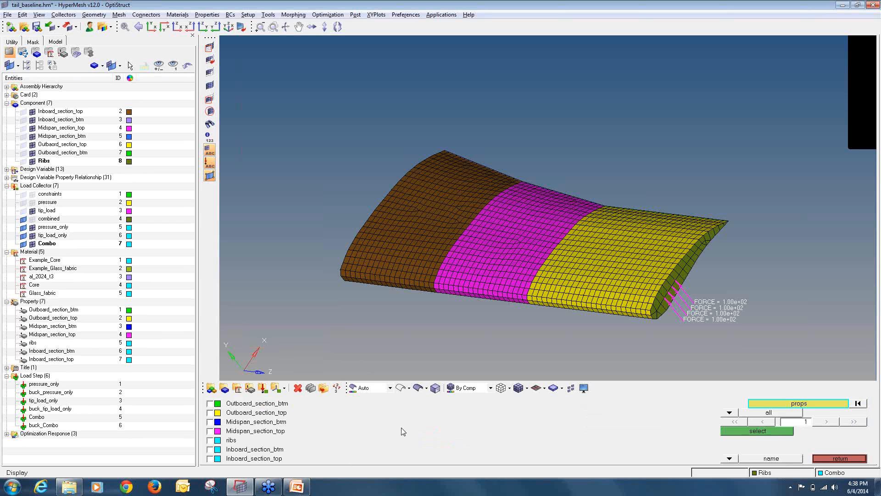
click(265, 452)
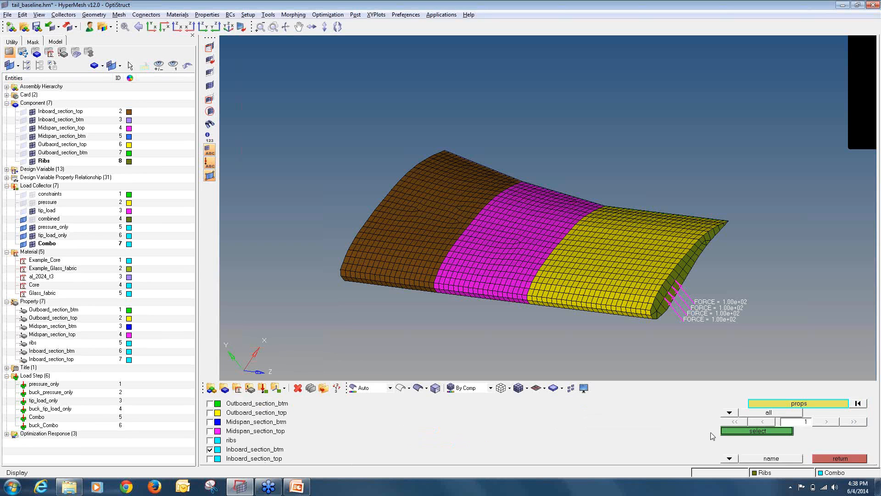
click(735, 431)
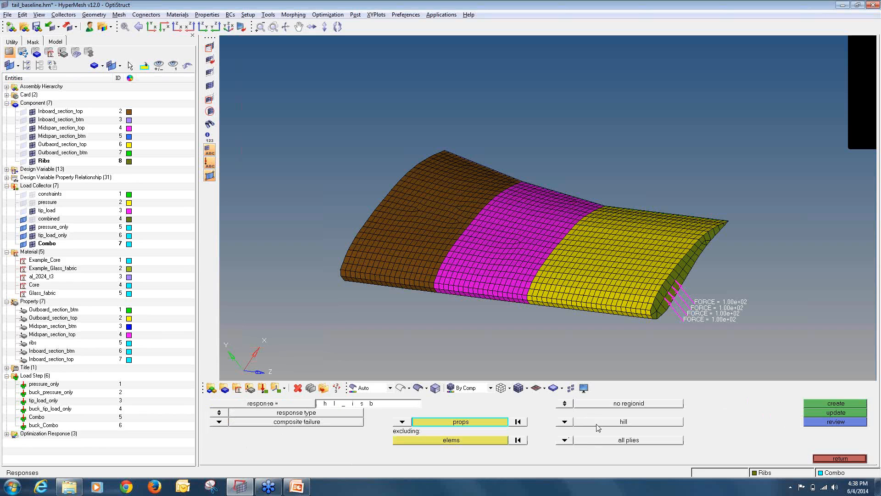
click(832, 406)
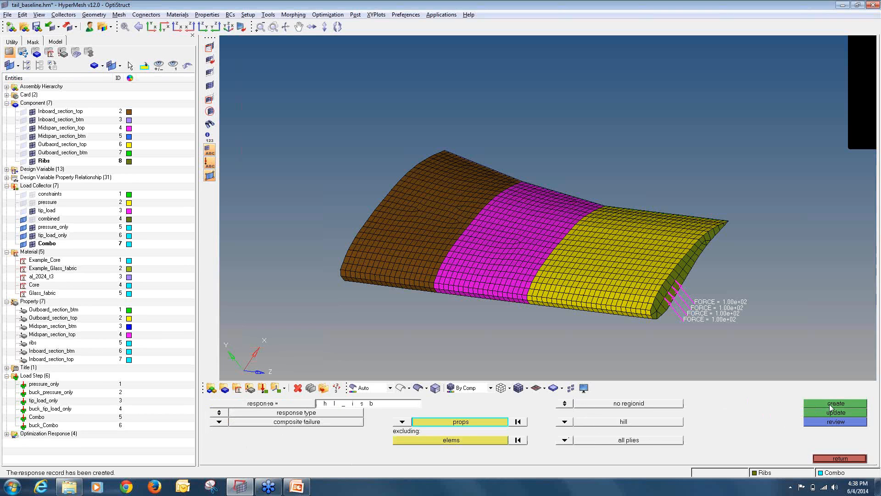
Create a Hill composite failure response named hl_osb for the Outboard_section_btm property, covering all plies.
click(389, 407)
click(389, 407)
text(_)
click(431, 421)
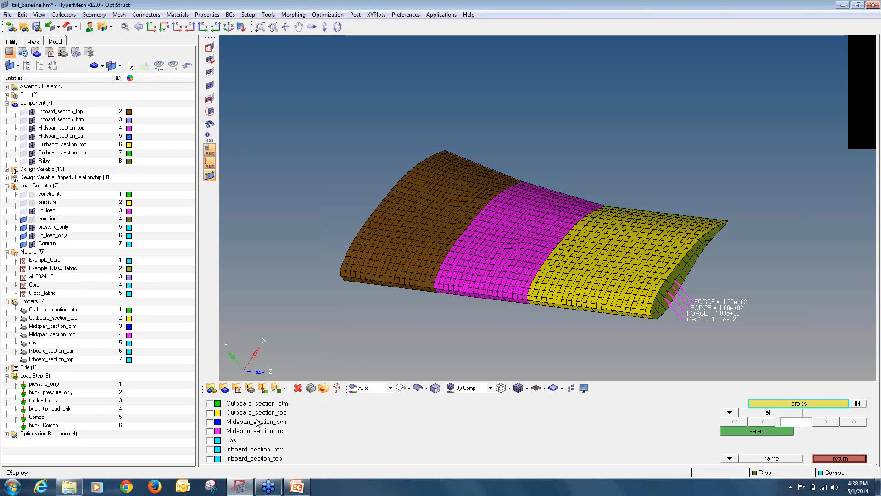
click(253, 404)
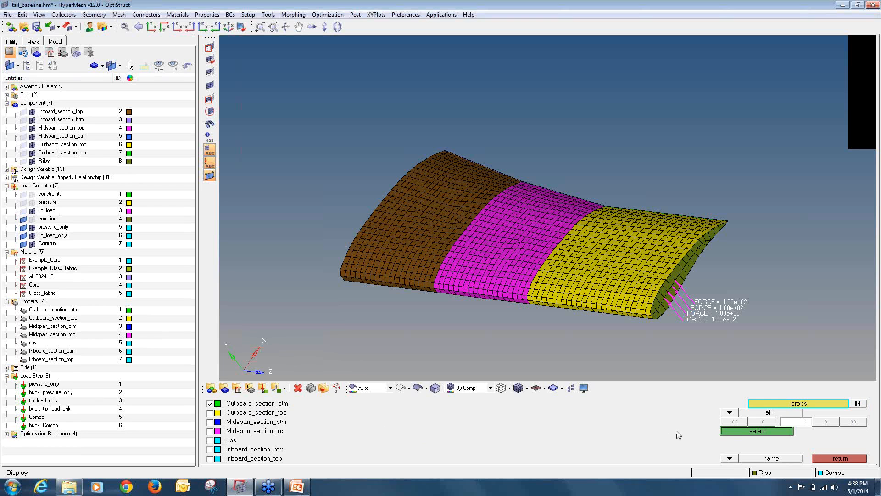
click(735, 431)
click(838, 404)
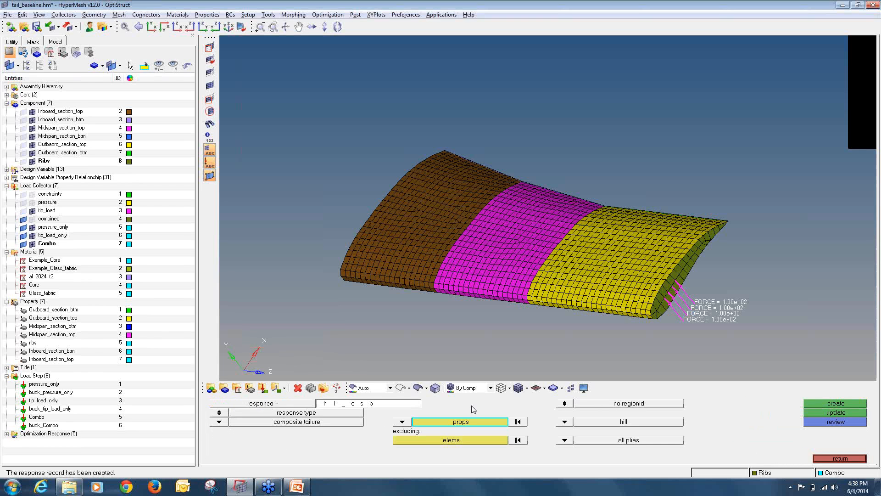
Create a Hill composite failure response named hl_ost for the Outboard_section_top property, covering all plies.
click(407, 405)
key(BackSpace)
click(461, 423)
click(284, 415)
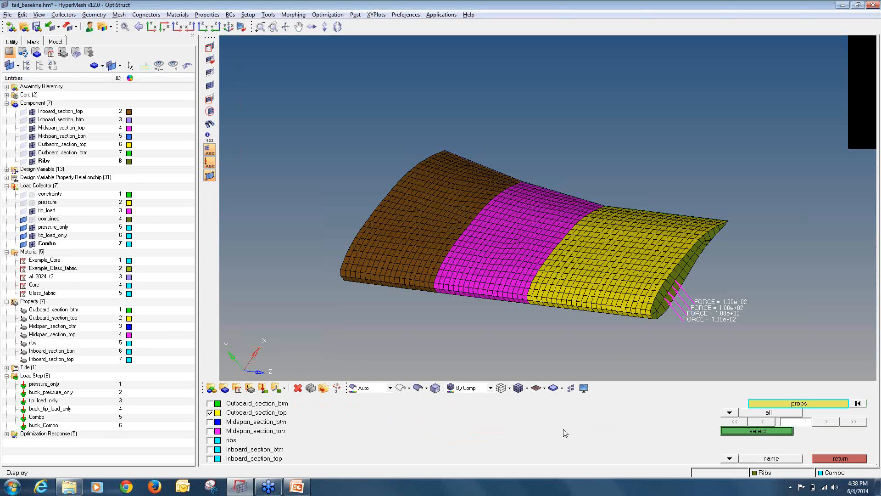
click(744, 433)
click(822, 403)
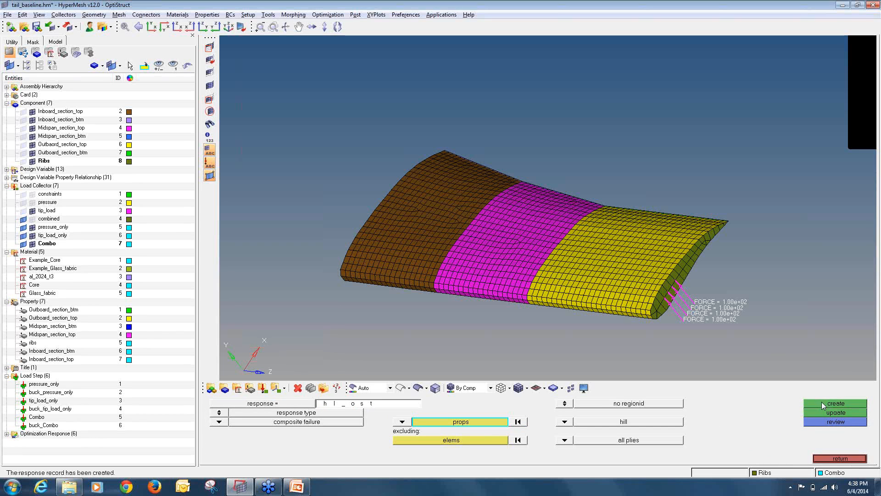
Create a Hill composite failure response named hl_mst for the Midspan_section_top property, covering all plies.
click(392, 406)
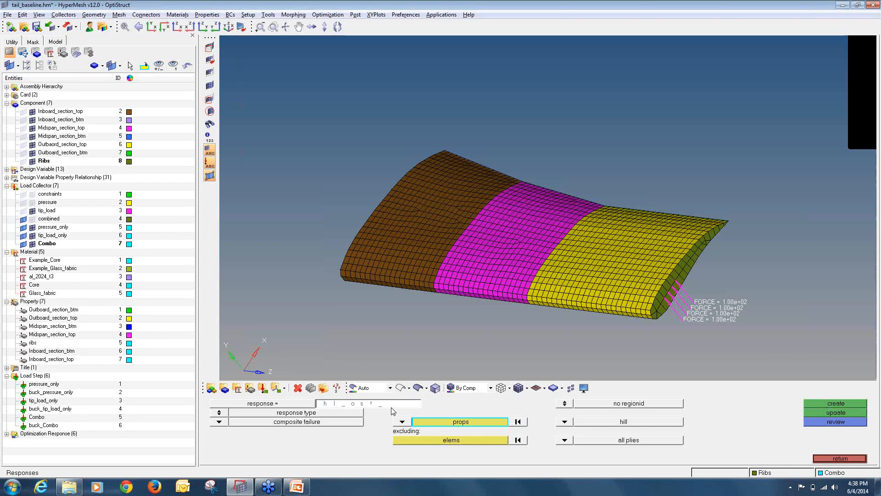
key(BackSpace)
key(BackSpace)
text(m)
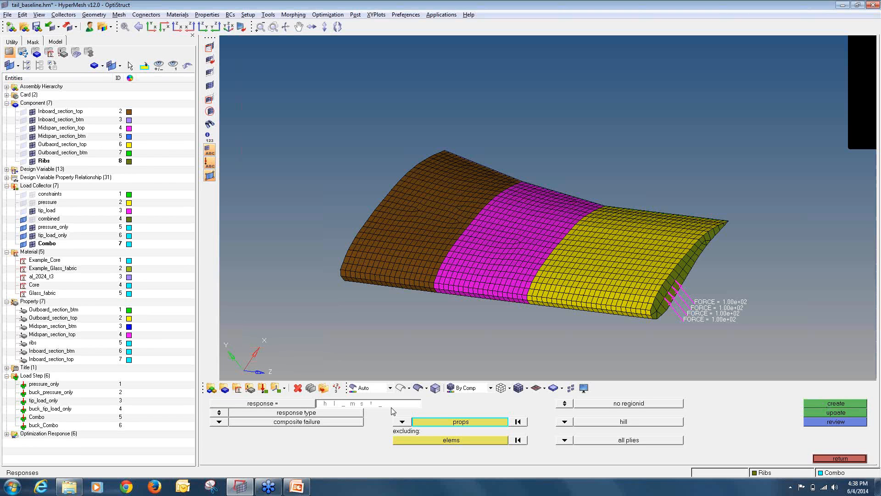
click(423, 421)
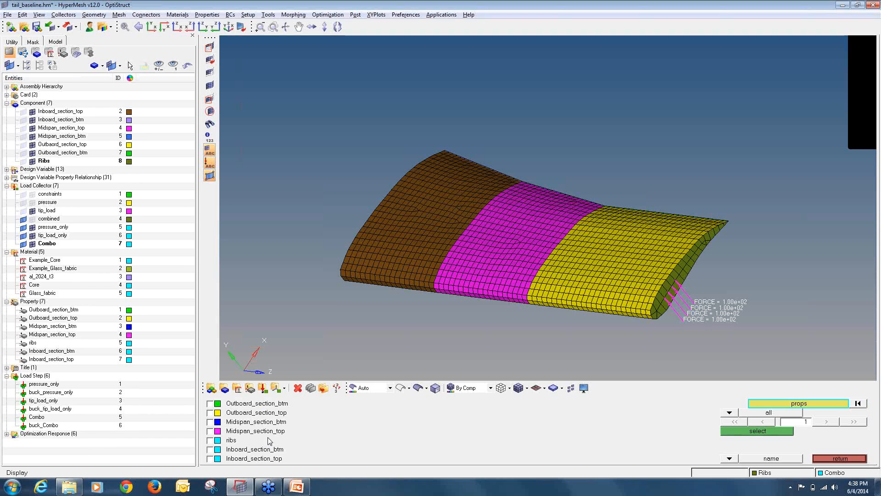
click(734, 433)
click(832, 404)
Create a Hill composite failure response named hl_msb for the Midspan_section_btm property, covering all plies.
click(406, 406)
click(405, 405)
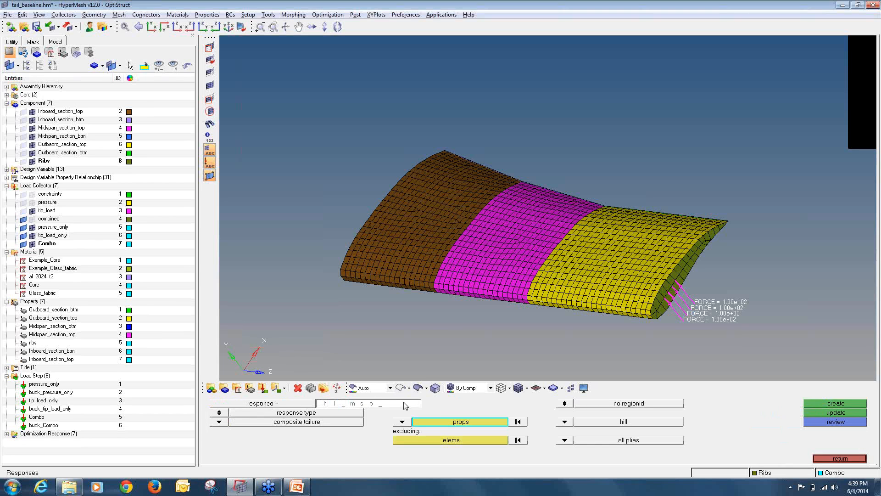
click(445, 422)
click(285, 422)
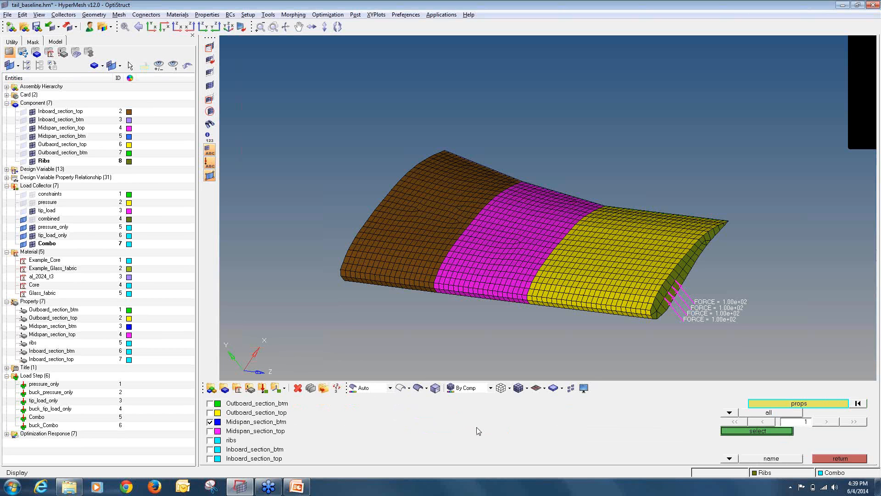
click(735, 431)
click(814, 404)
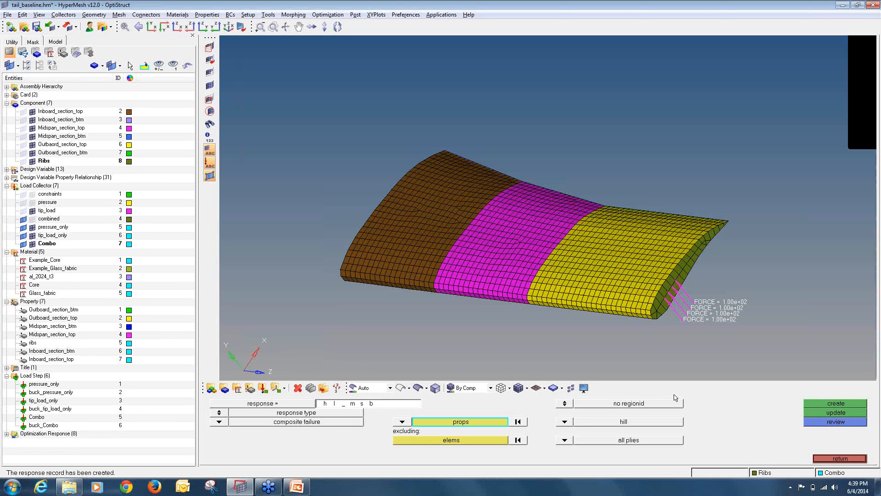
Create a buckling response named buckle for mode number 1, close the response definition and list the optimization responses in the model tree.
click(385, 404)
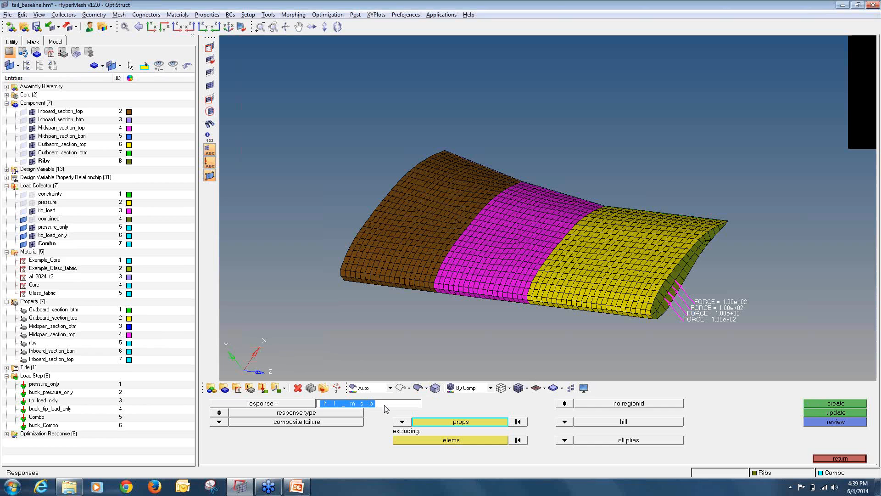
text(bu_)
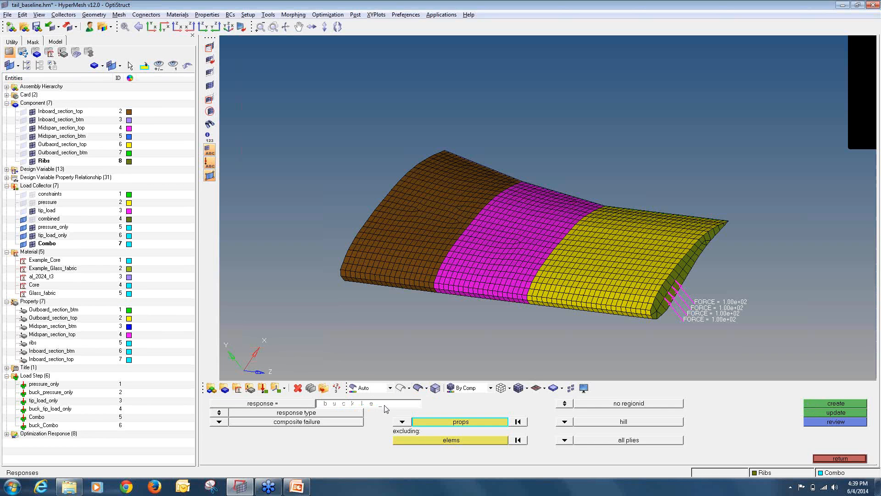
click(220, 421)
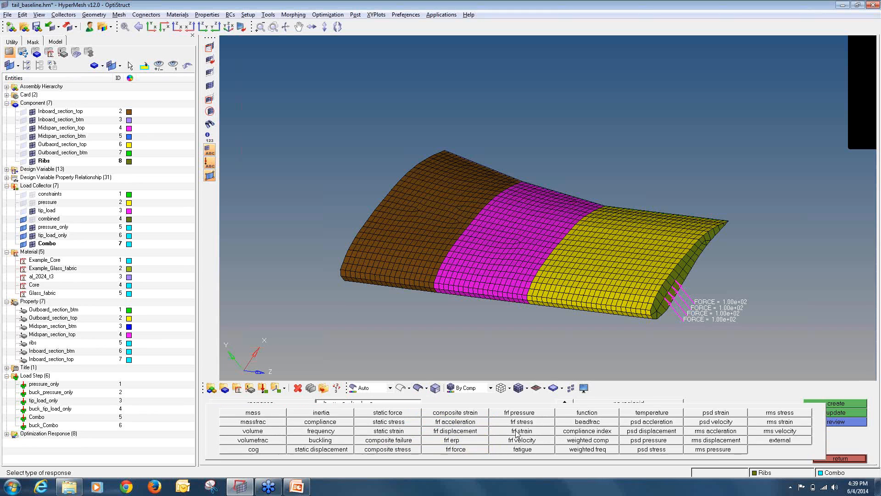
click(345, 443)
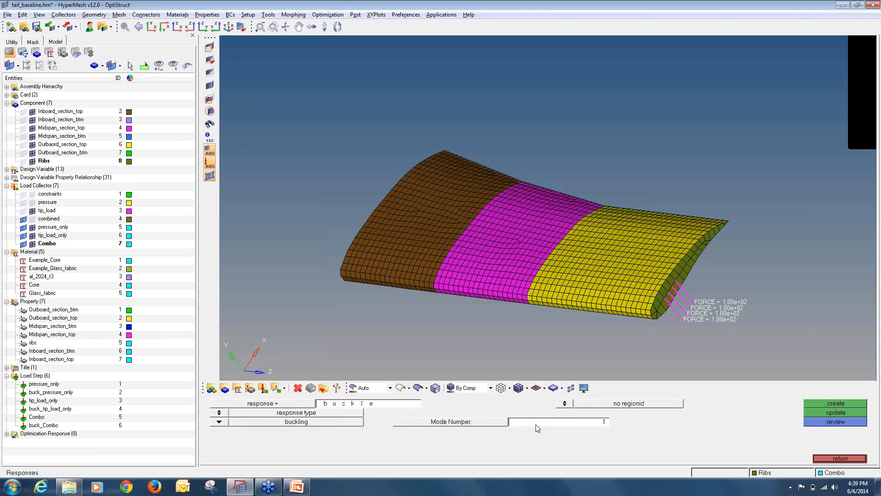
click(815, 404)
click(834, 458)
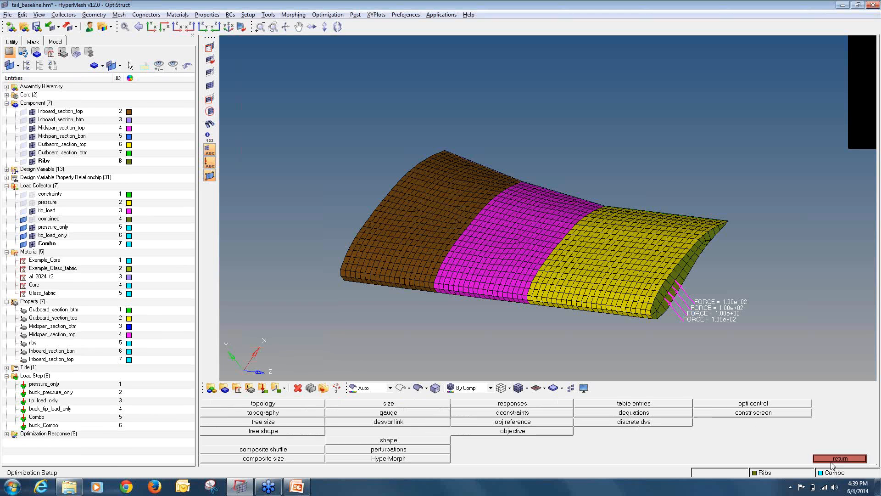
click(6, 434)
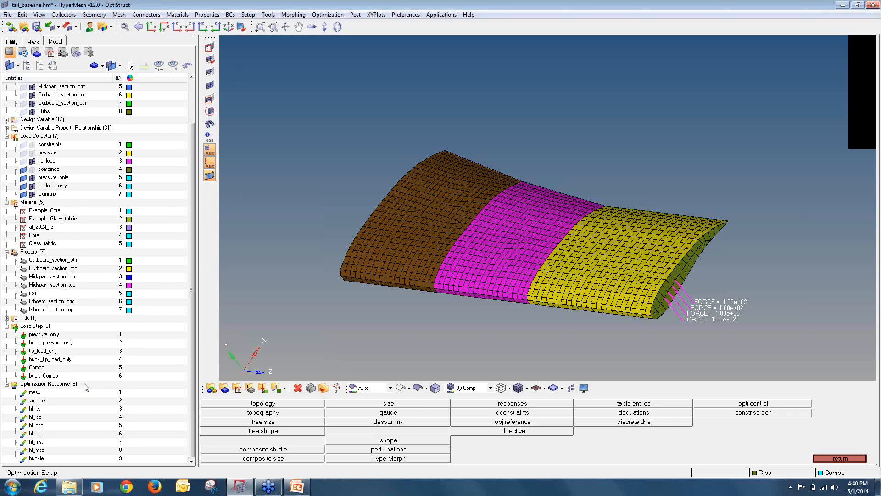
Define optimization constraint const1 on the vm_strs response with an upper bound of 50000.
click(496, 413)
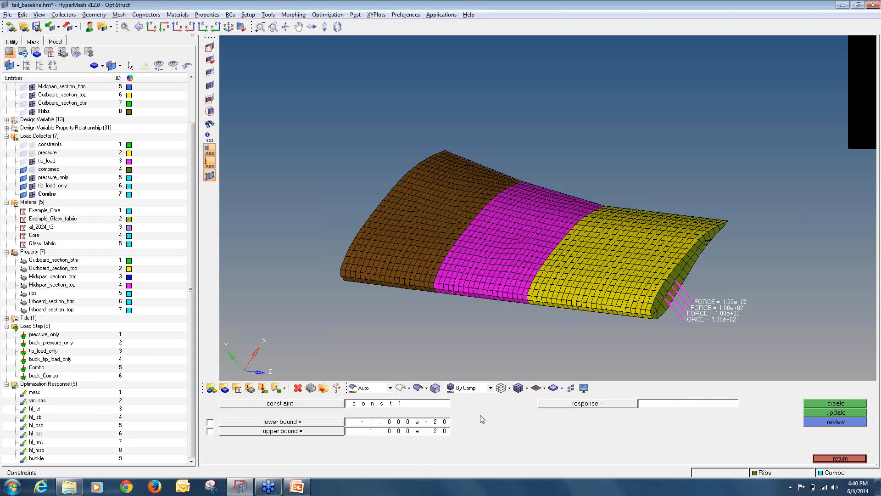
click(570, 404)
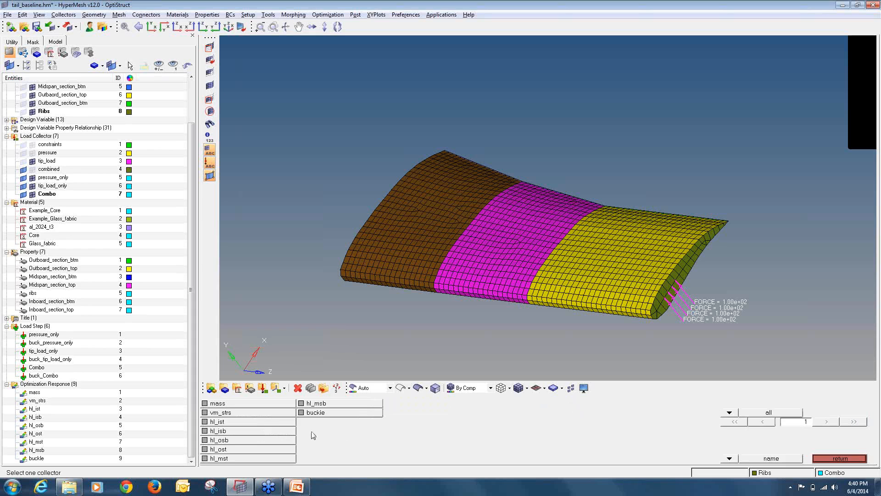
click(271, 413)
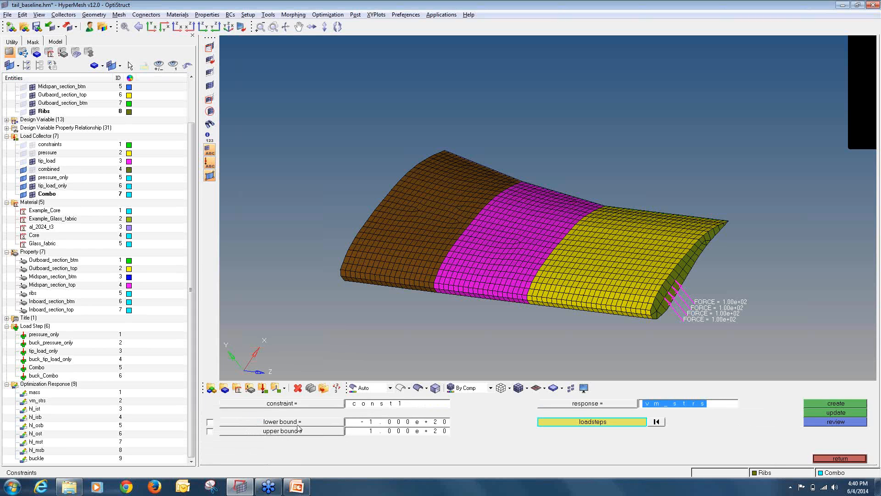
click(210, 432)
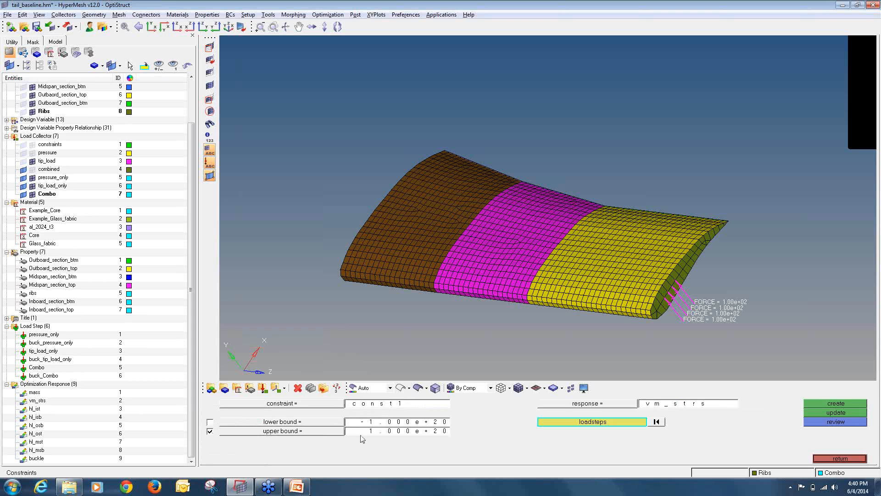
click(367, 433)
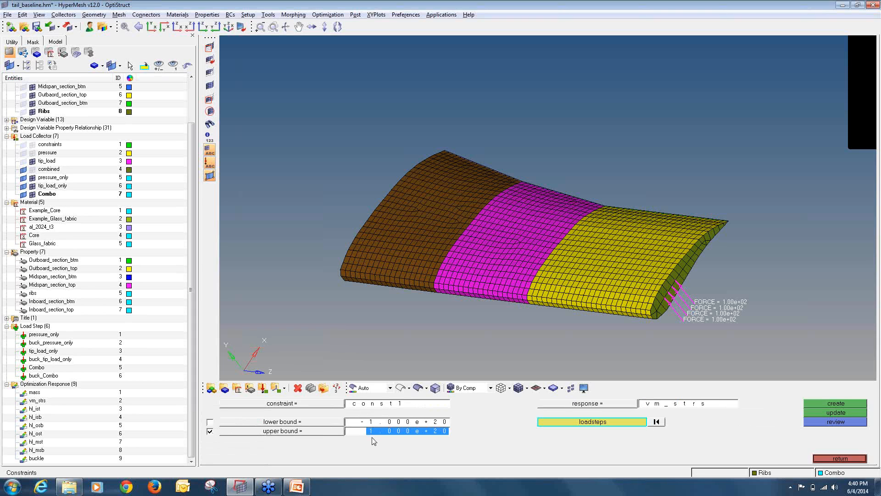
text(55)
text(0000)
key(Return)
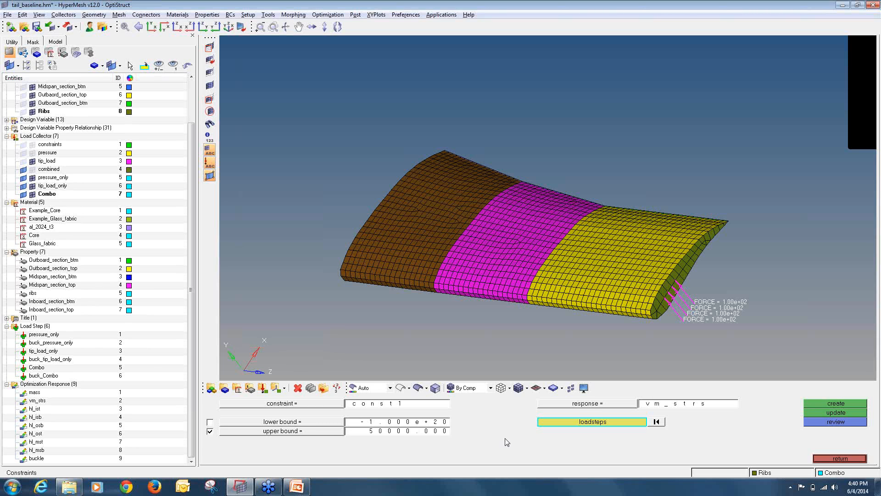
Assign the pressure_only, tip_load_only and Combo load steps to const1 and create the constraint.
click(576, 421)
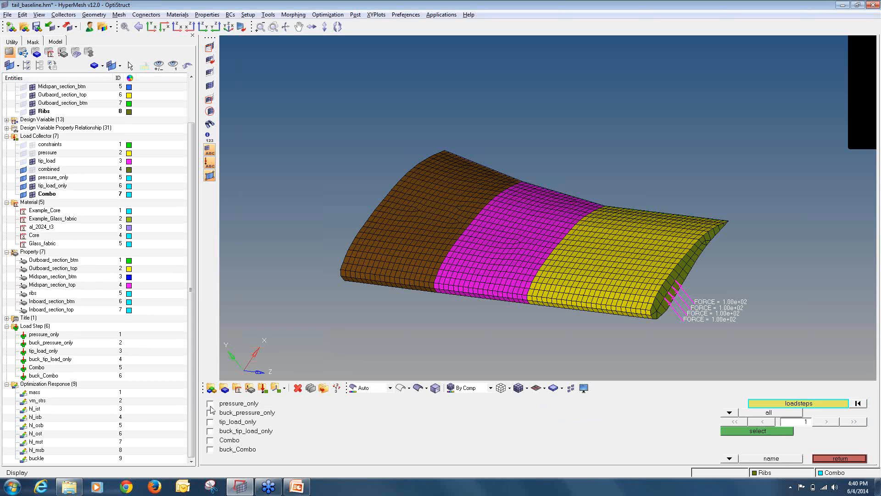
click(210, 404)
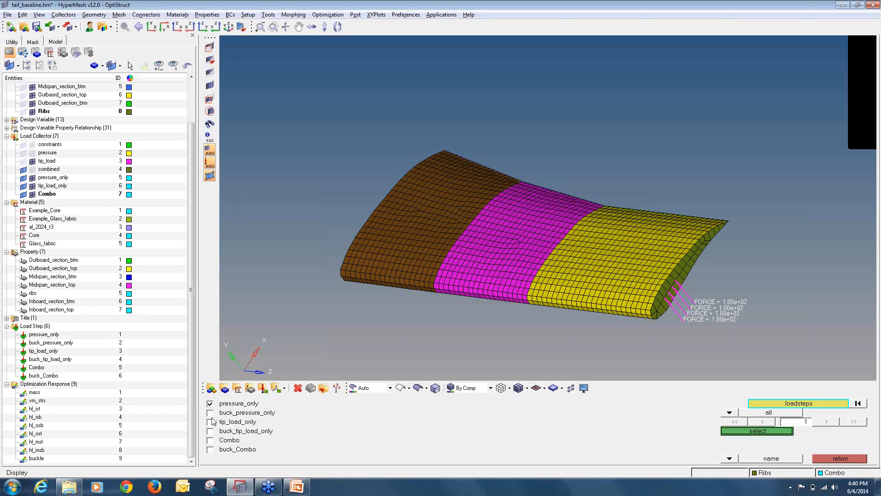
click(210, 422)
click(211, 441)
click(746, 433)
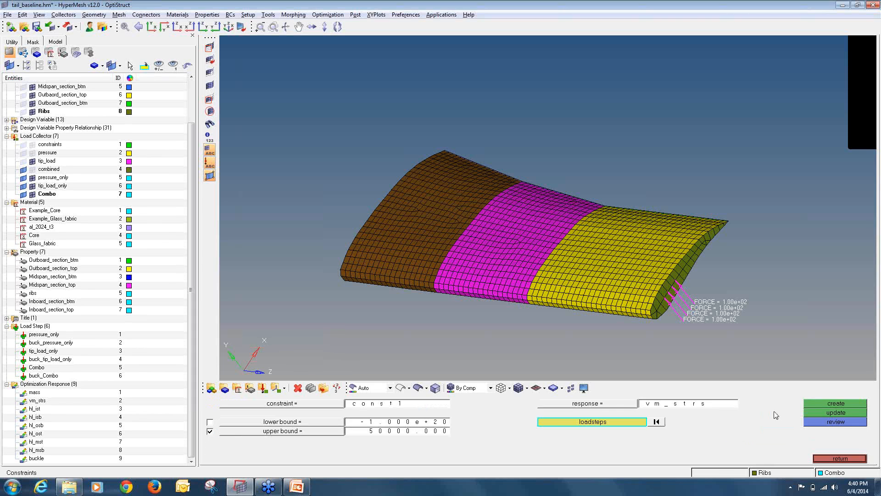
click(819, 403)
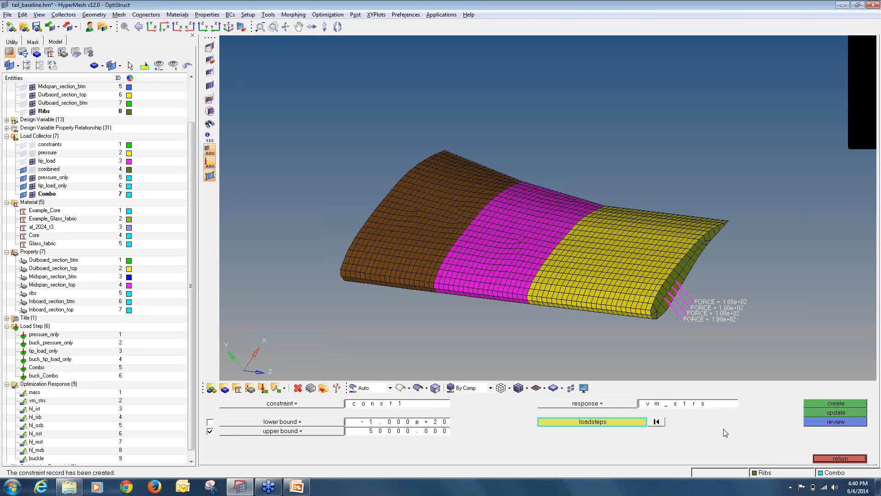
Collapse the component, load collector, material, property and load step groups in the model tree, leaving the optimization responses and constraints expanded.
scroll(16, 456, down, 1)
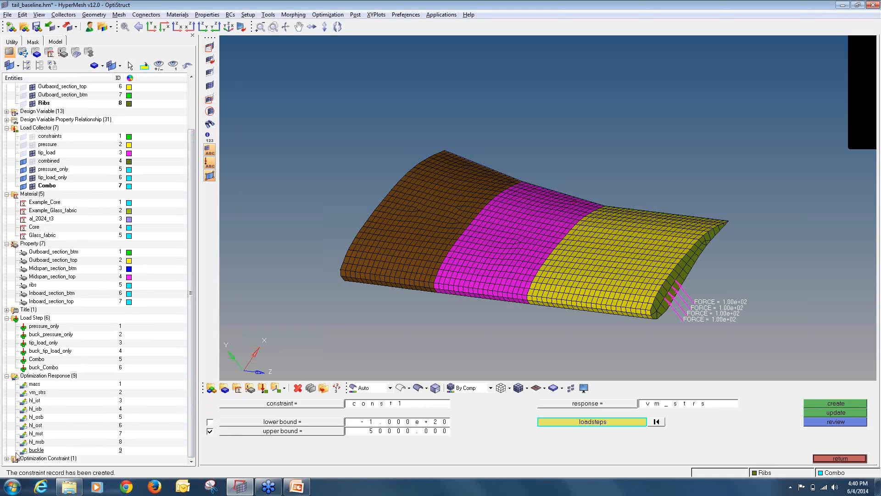
click(7, 459)
click(7, 243)
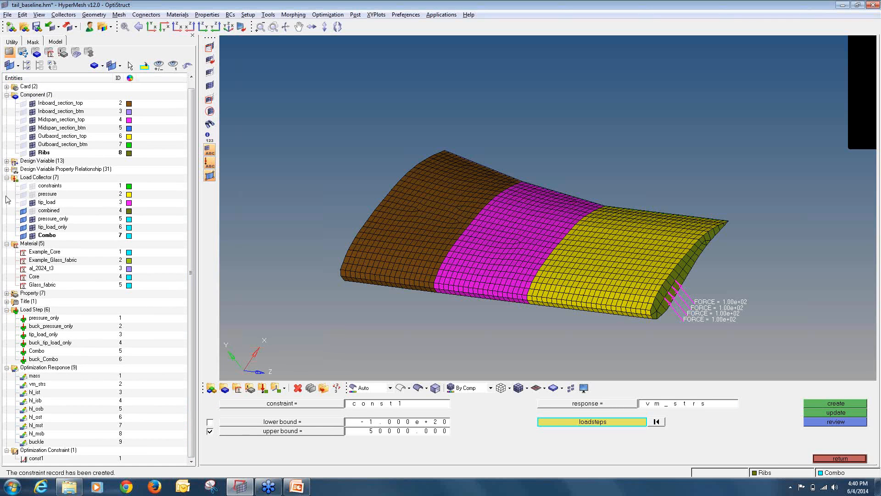
click(7, 244)
click(7, 185)
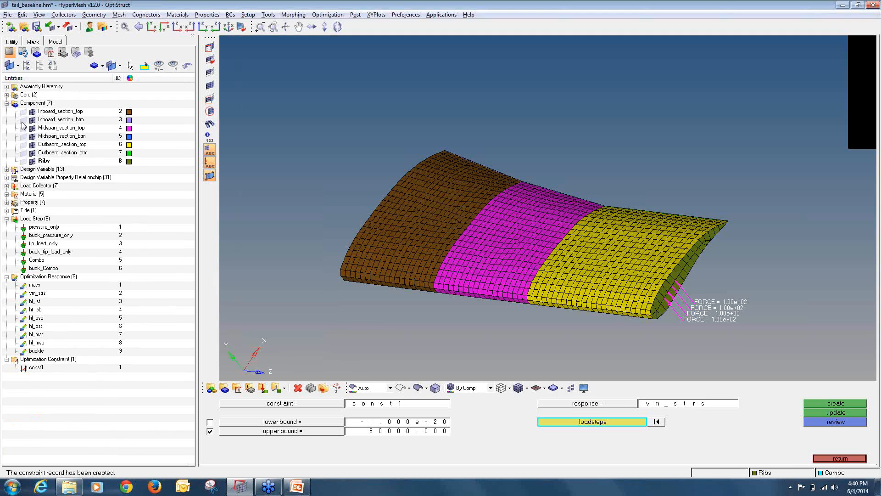
click(7, 103)
click(7, 161)
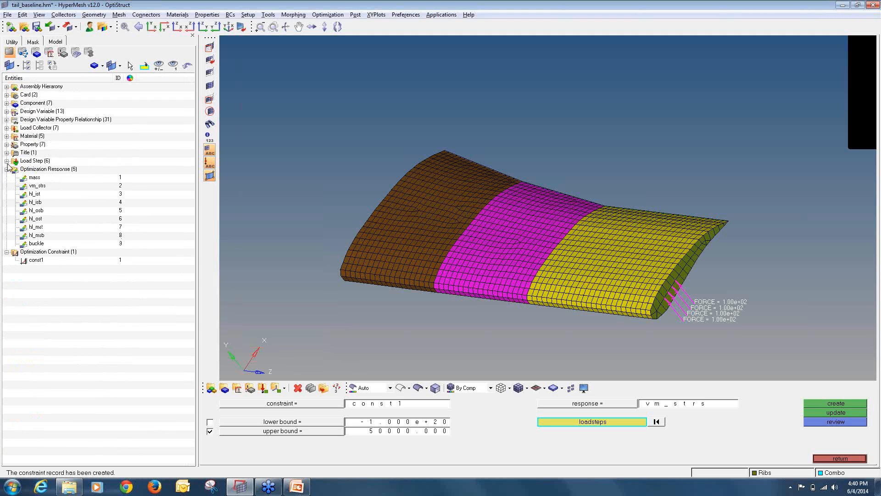
click(7, 252)
Define optimization constraint const2 on the hl_ist response with an upper bound of 1.
click(415, 405)
key(BackSpace)
text(2)
click(613, 404)
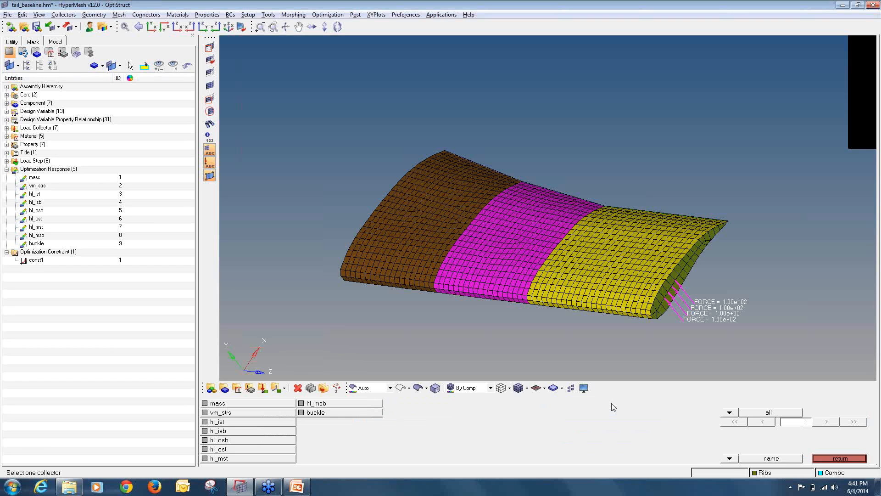
click(270, 422)
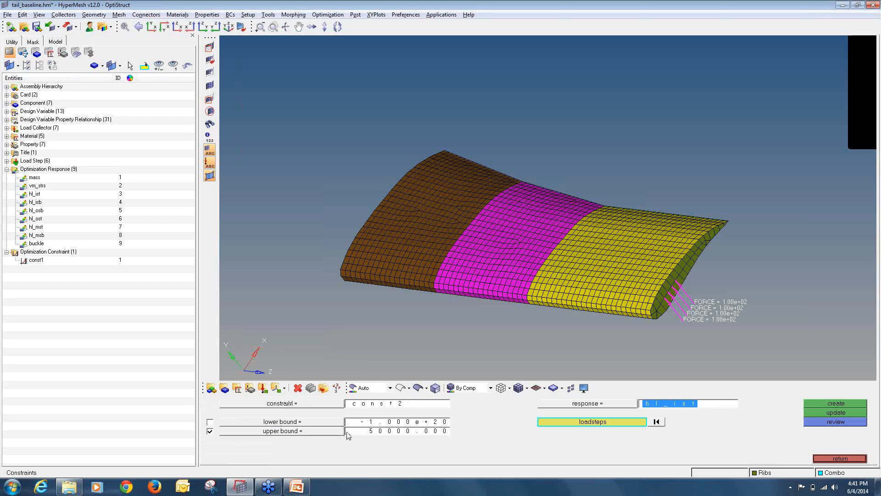
click(385, 433)
text(1)
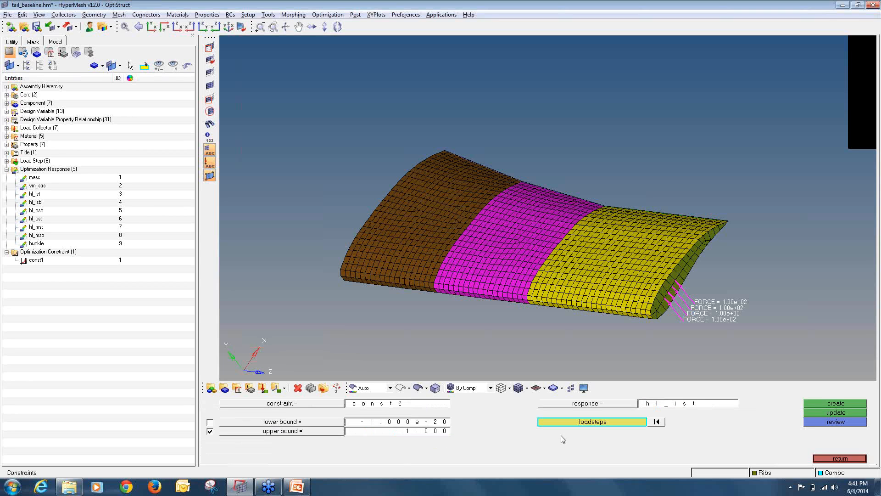
Assign the pressure_only, tip_load_only and Combo load steps to const2 and create the constraint.
click(565, 421)
click(233, 422)
click(233, 442)
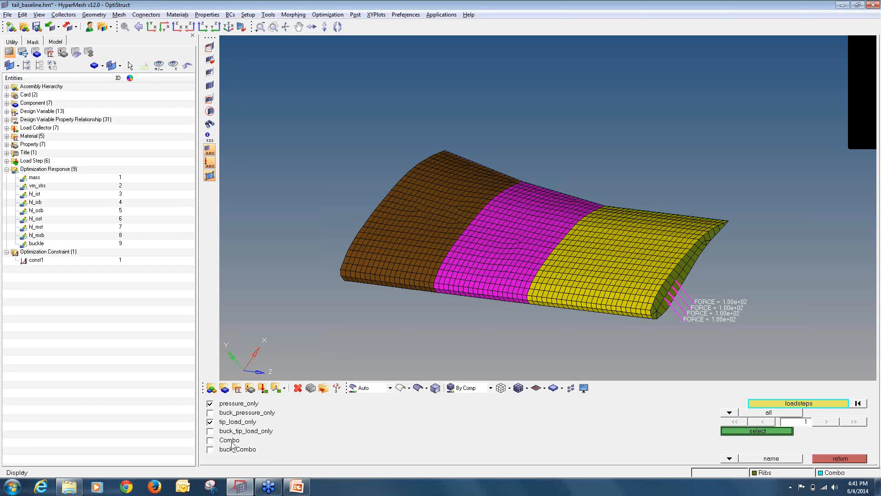
click(735, 432)
click(811, 403)
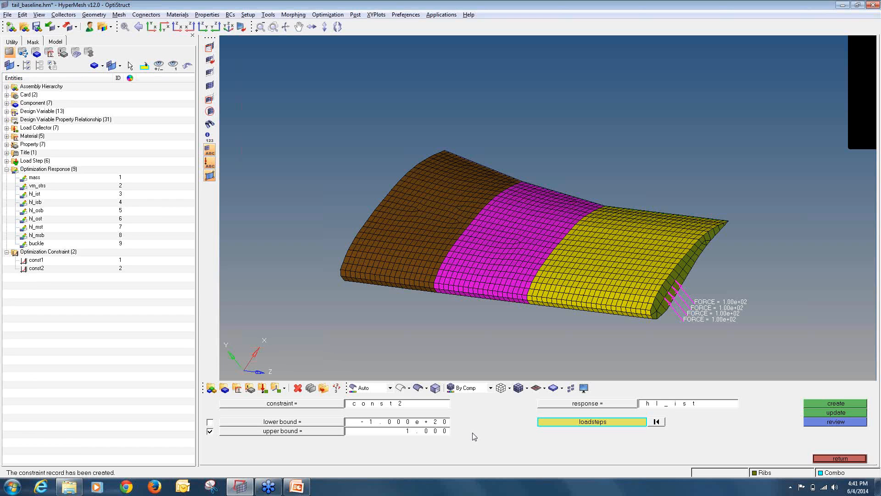
Create constraint const3 on the hl_isb response with an upper bound of 1, for load steps including Combo.
click(436, 406)
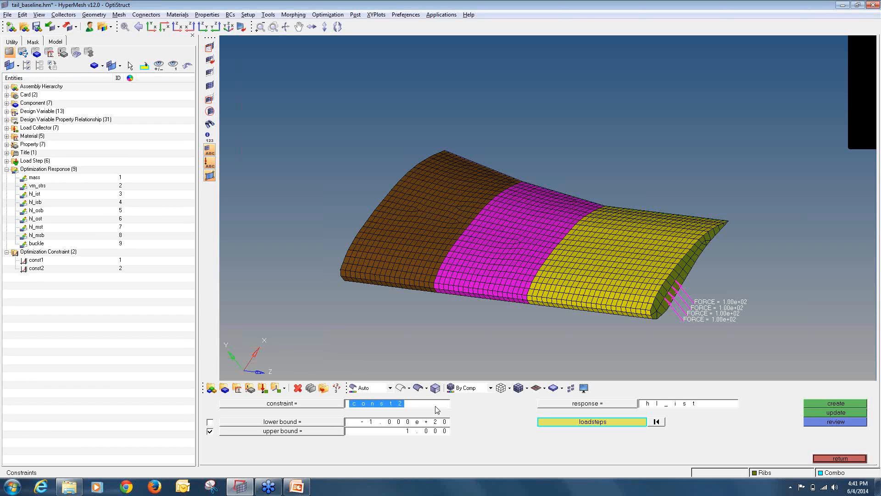
key(BackSpace)
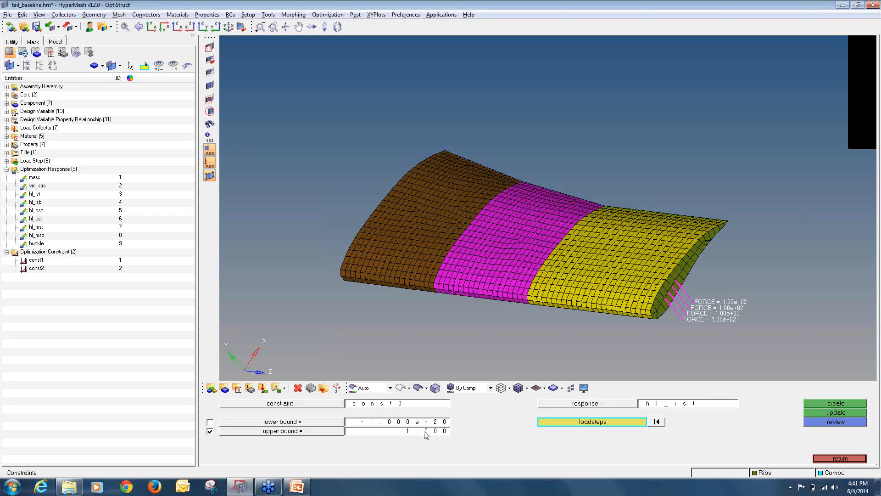
click(596, 404)
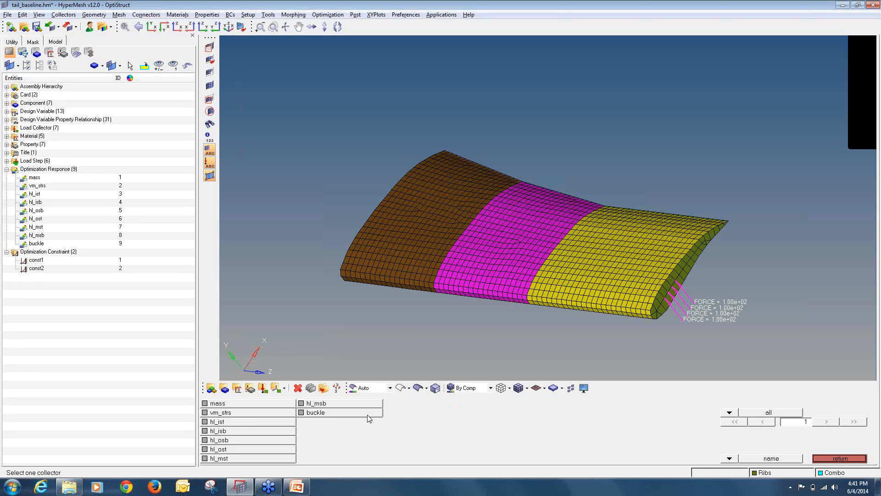
click(268, 432)
click(590, 423)
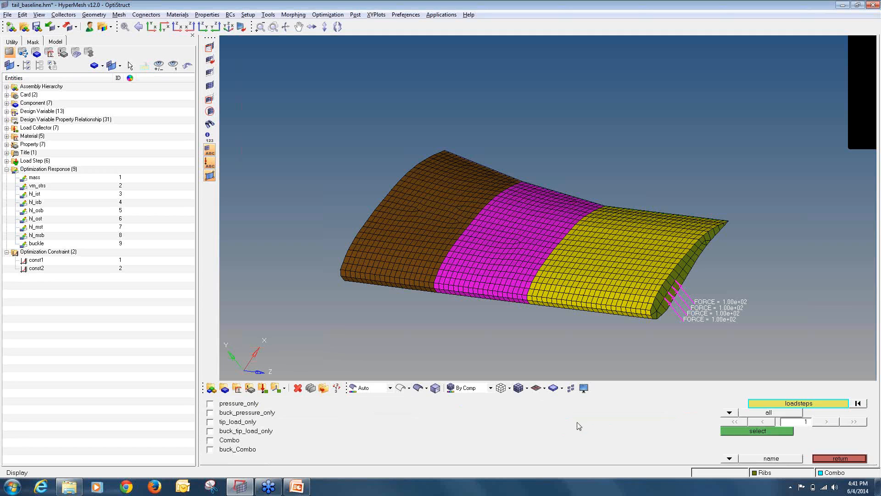
click(242, 441)
click(787, 432)
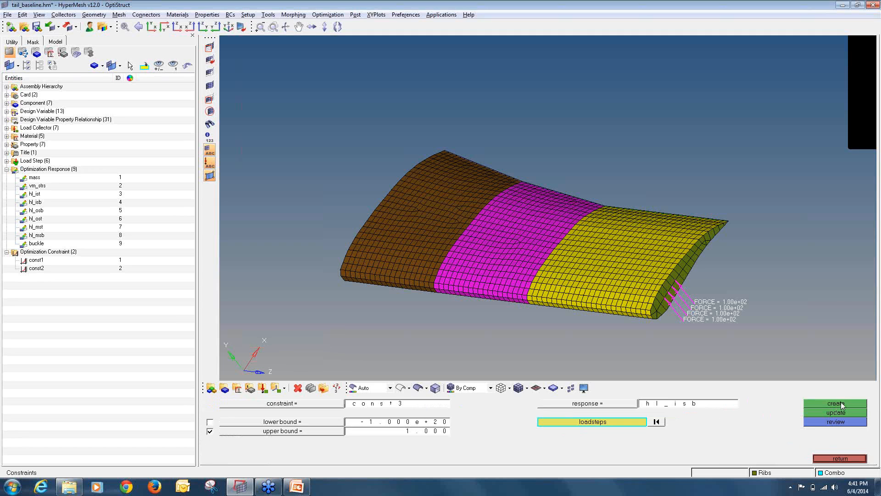
click(842, 402)
Create constraint const4 on the hl_osb response with an upper bound of 1, for the pressure_only, tip_load_only and Combo load steps.
click(437, 407)
click(553, 405)
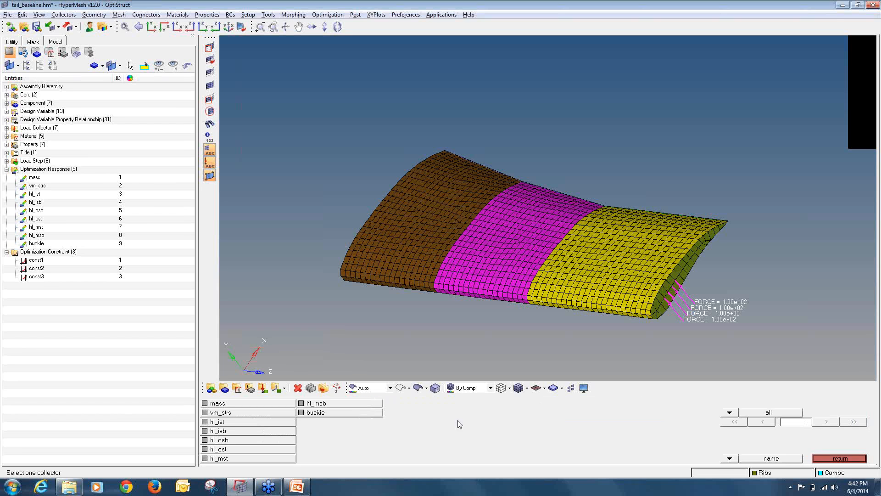
click(269, 446)
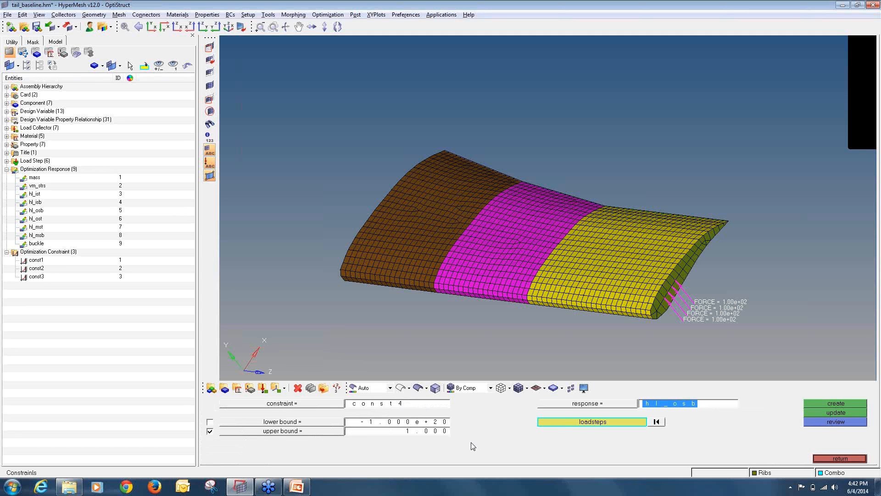
click(568, 422)
click(213, 404)
click(211, 421)
click(211, 440)
click(741, 430)
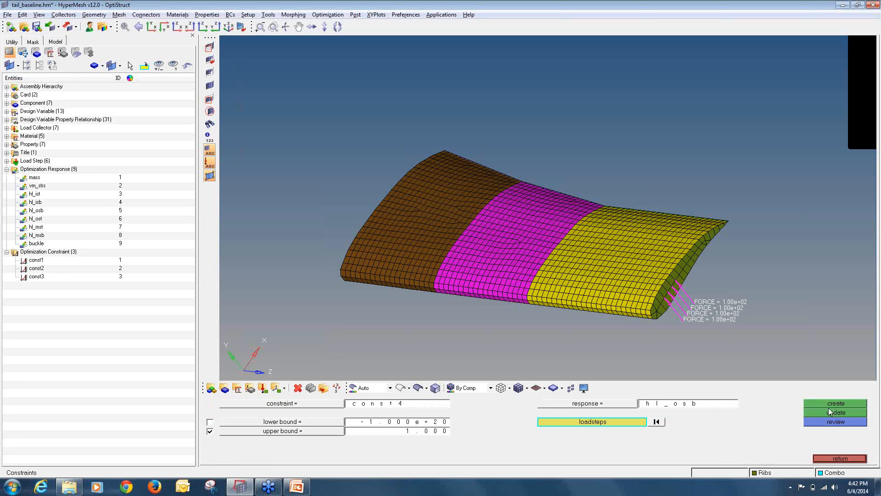
click(832, 406)
Create constraint const5 on the hl_ost response with an upper bound of 1, for the pressure_only, tip_load_only and Combo load steps.
click(426, 407)
click(569, 404)
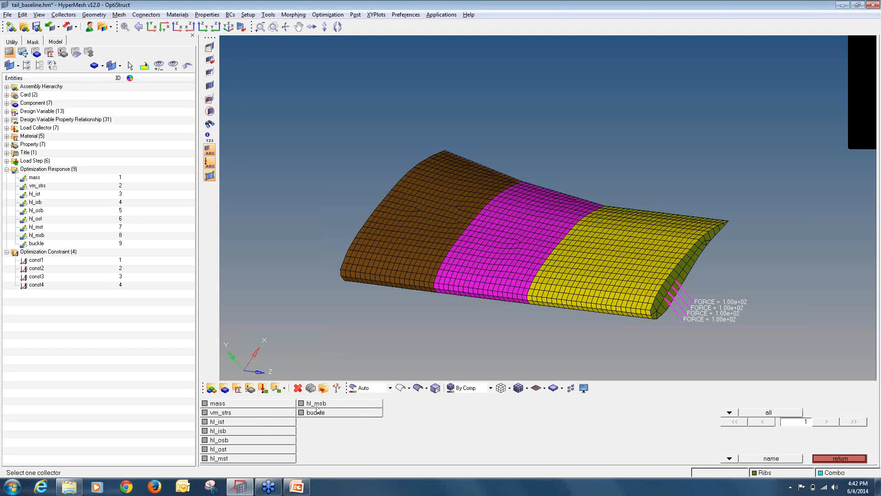
click(259, 449)
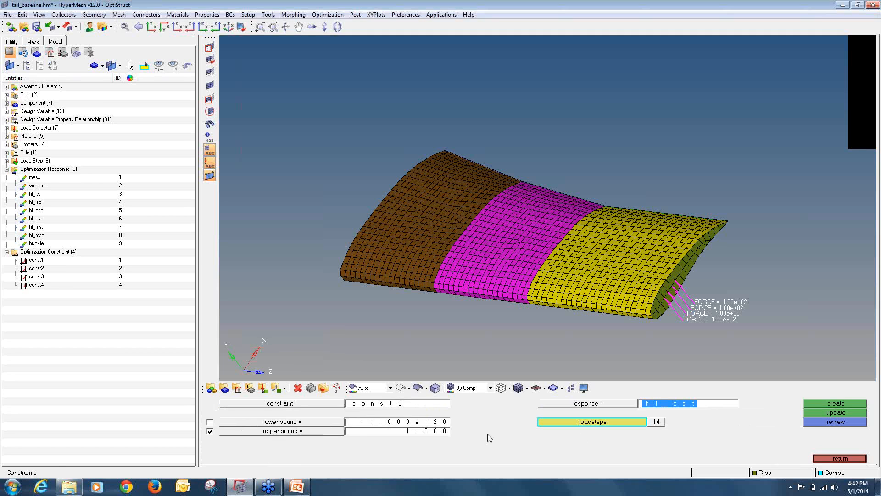
click(592, 422)
click(211, 404)
click(211, 422)
click(210, 440)
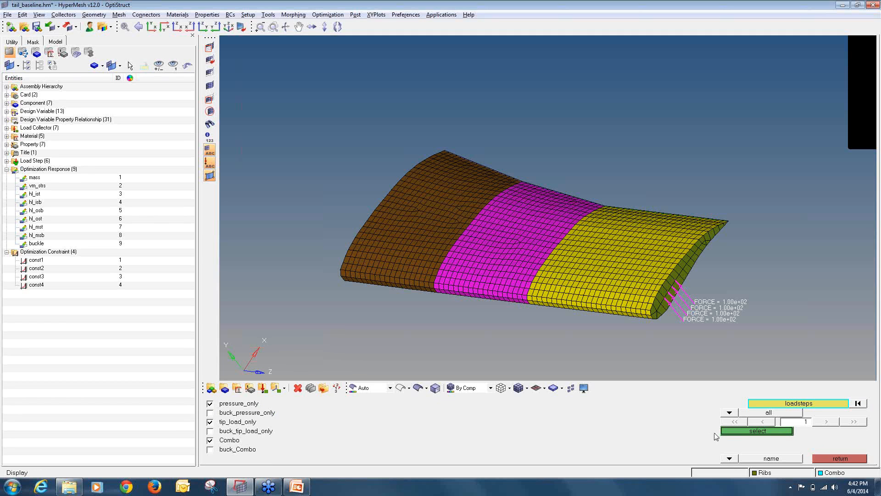
click(733, 432)
click(842, 402)
Create constraint const6 on the hl_mst response with an upper bound of 1, for the pressure_only, tip_load_only and Combo load steps.
click(417, 405)
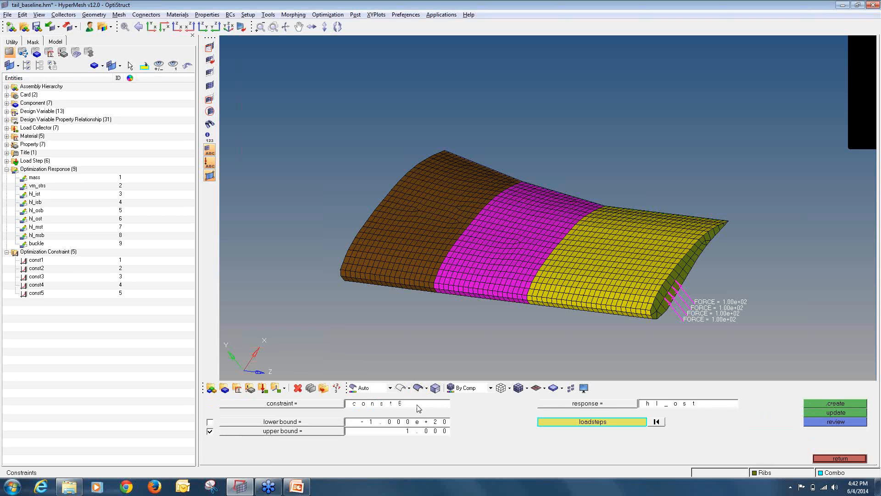
click(555, 405)
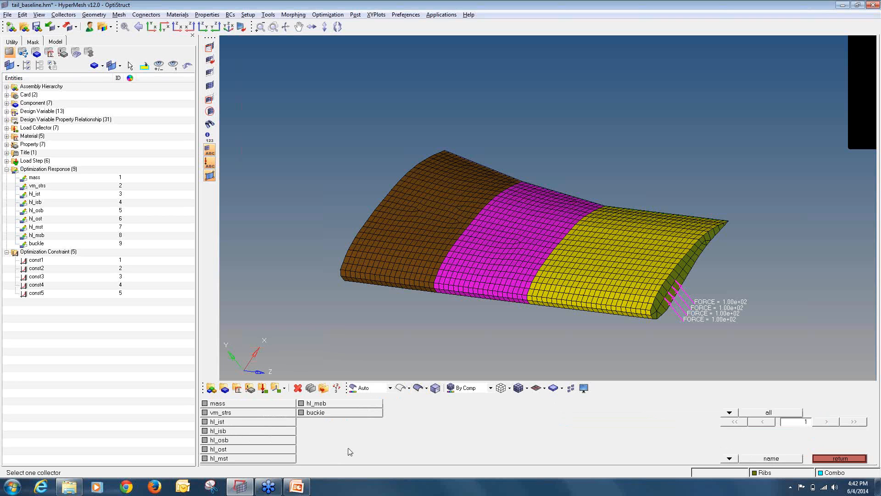
click(266, 459)
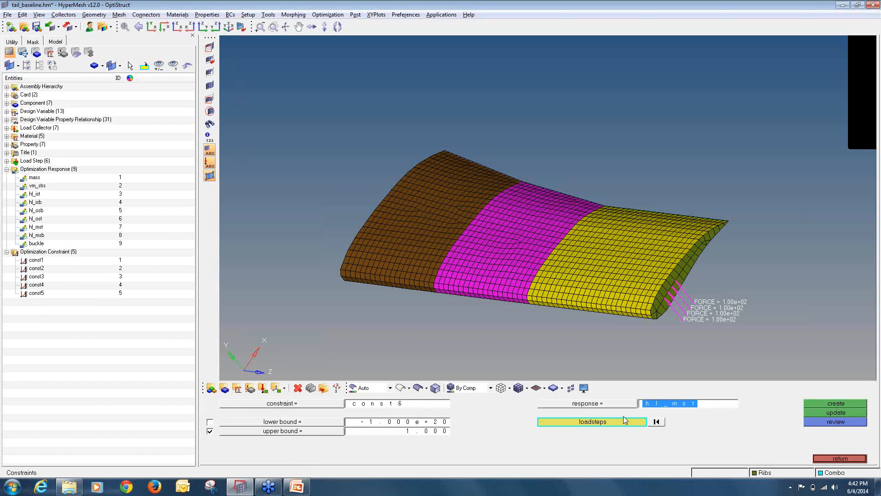
click(574, 421)
click(217, 404)
click(214, 422)
click(213, 441)
click(772, 431)
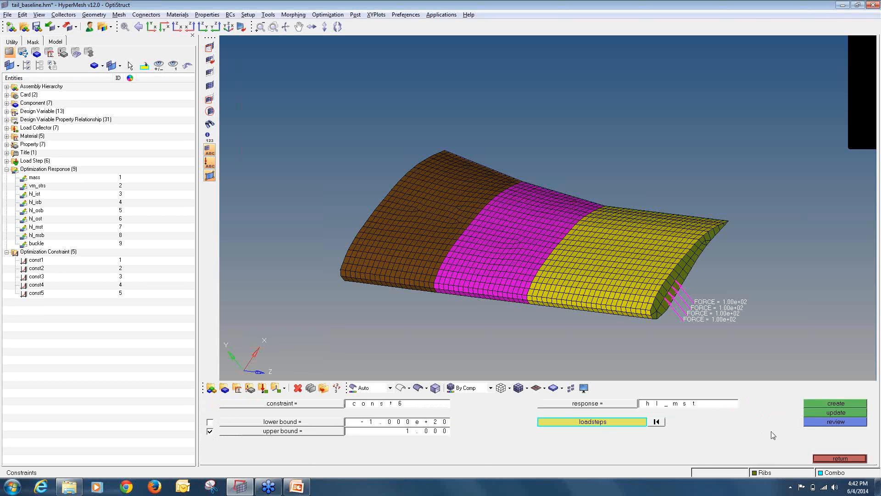
click(819, 406)
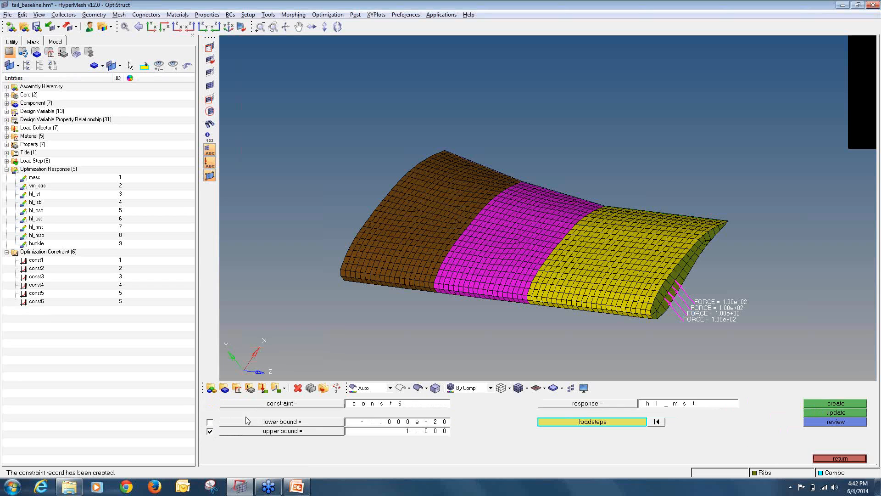
Create constraint const7 on the hl_msb response with an upper bound of 1, for the pressure_only, tip_load_only and Combo load steps.
click(418, 406)
key(BackSpace)
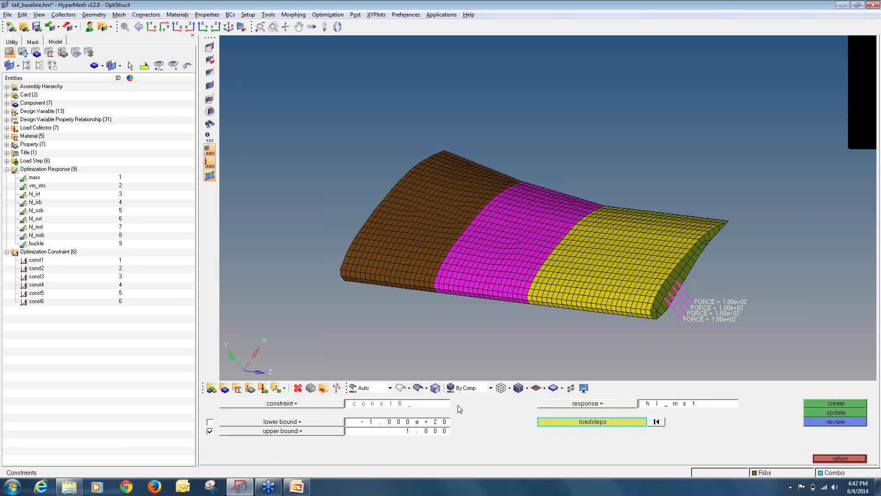
text(7)
click(583, 405)
click(375, 410)
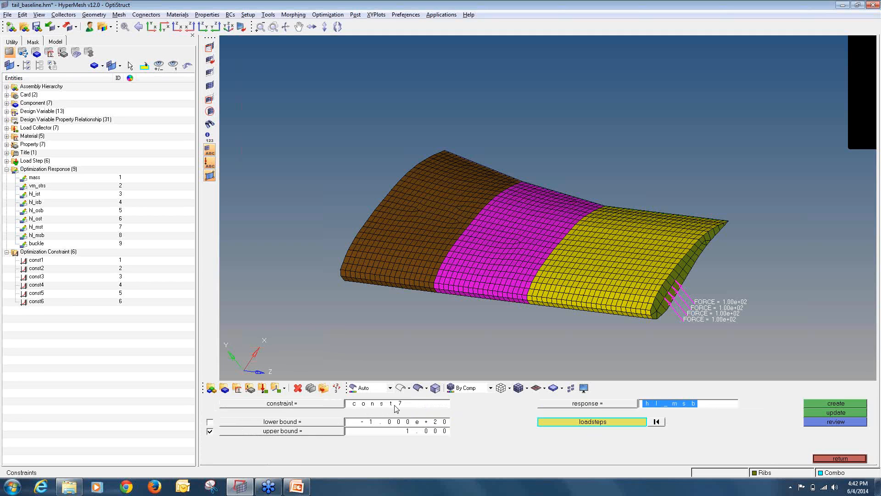
click(543, 432)
click(232, 403)
click(232, 422)
click(233, 440)
click(758, 431)
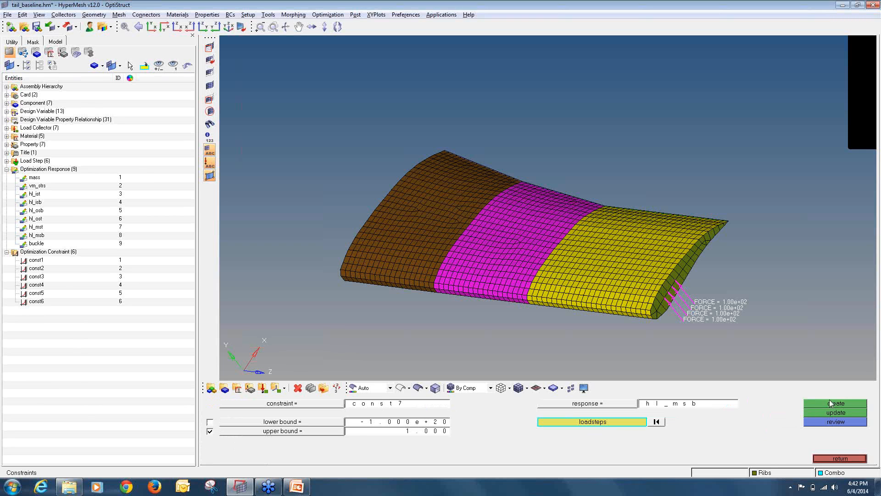
click(829, 402)
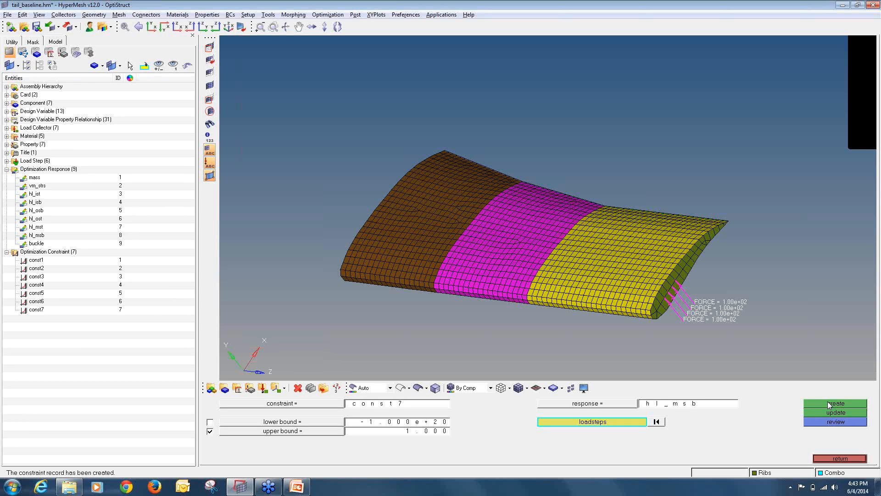
Define constraint const8 on the buckle response with only a lower bound of 1.
click(440, 406)
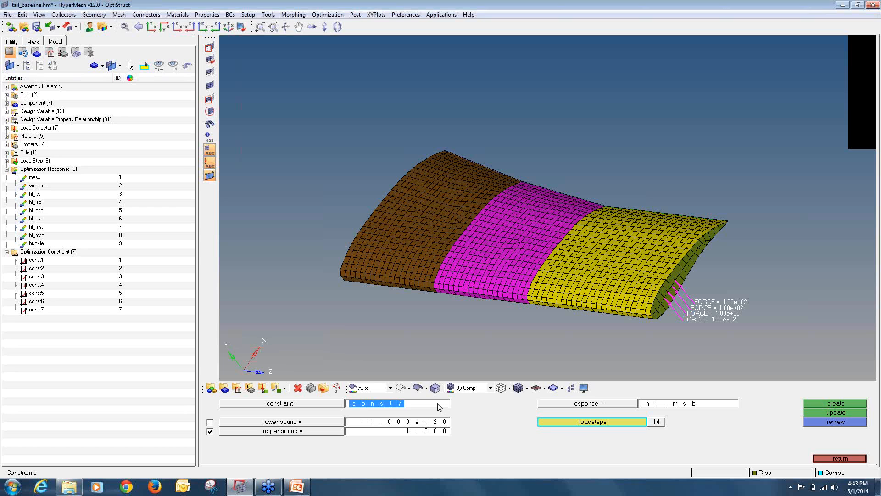
key(BackSpace)
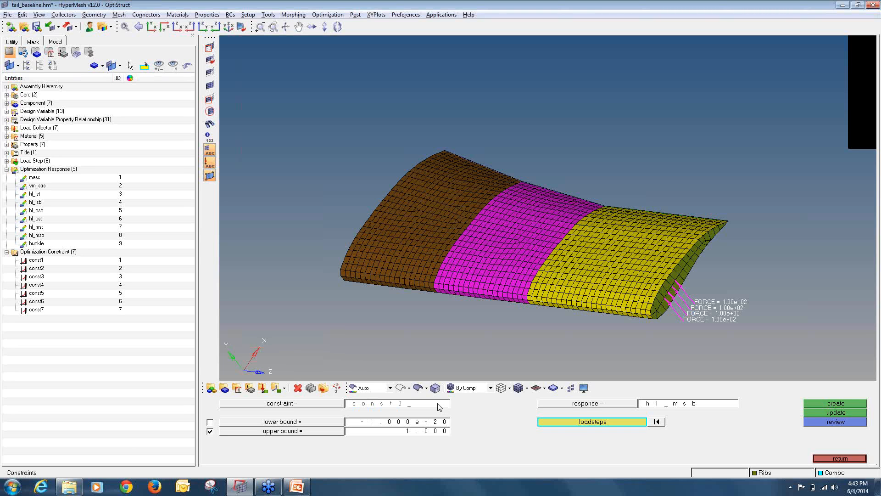
click(590, 404)
click(351, 412)
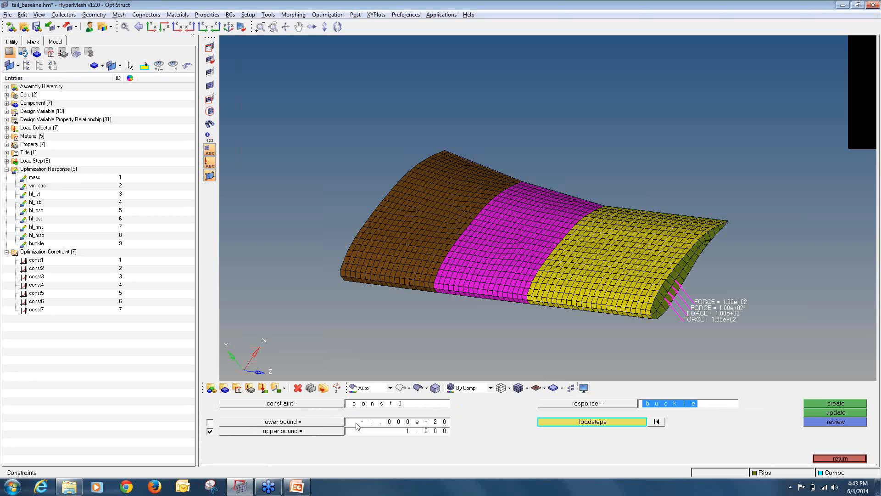
click(210, 432)
click(210, 421)
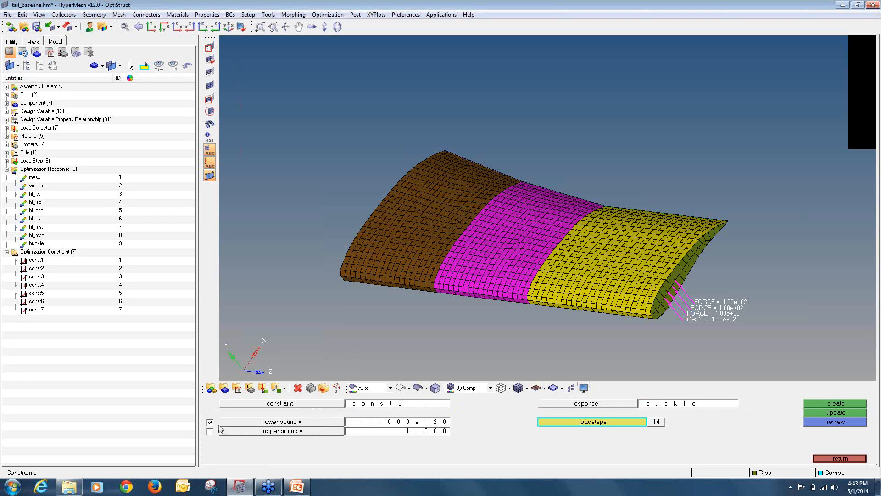
click(386, 423)
text(1)
Assign the buck_pressure_only, buck_tip_load_only and buck_Combo load steps to const8 and create the constraint.
click(553, 423)
click(210, 412)
click(210, 431)
click(210, 449)
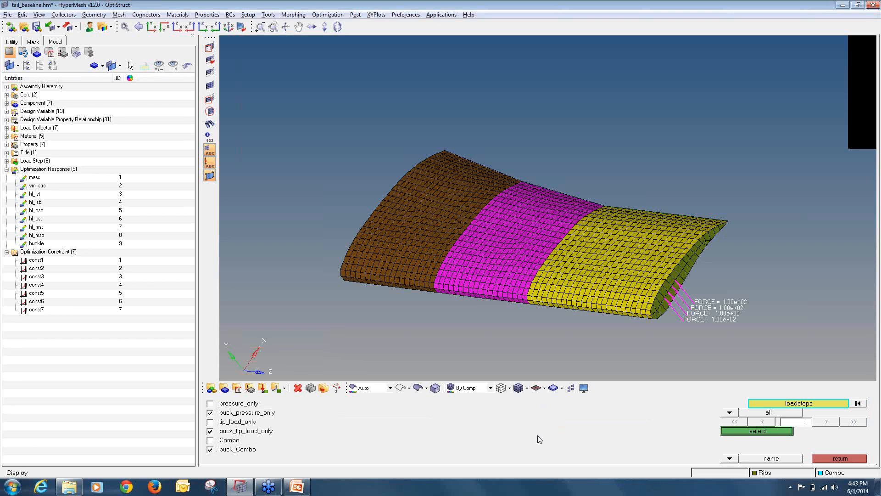
click(744, 430)
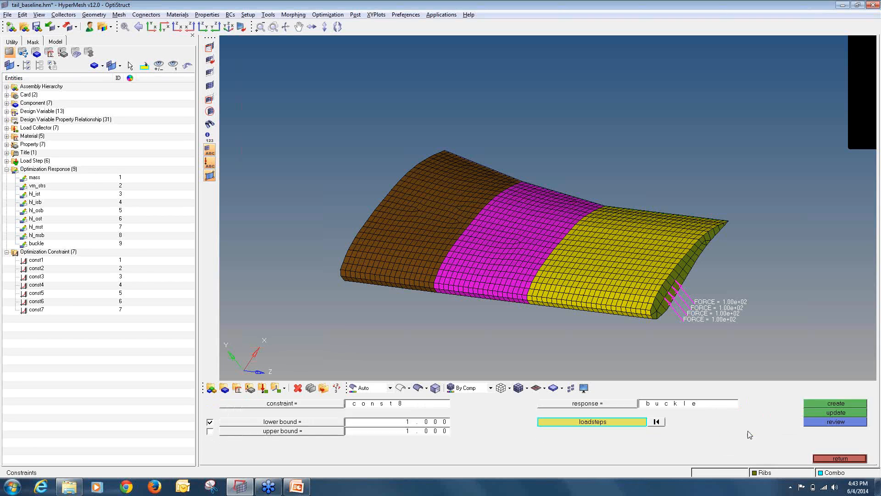
click(826, 404)
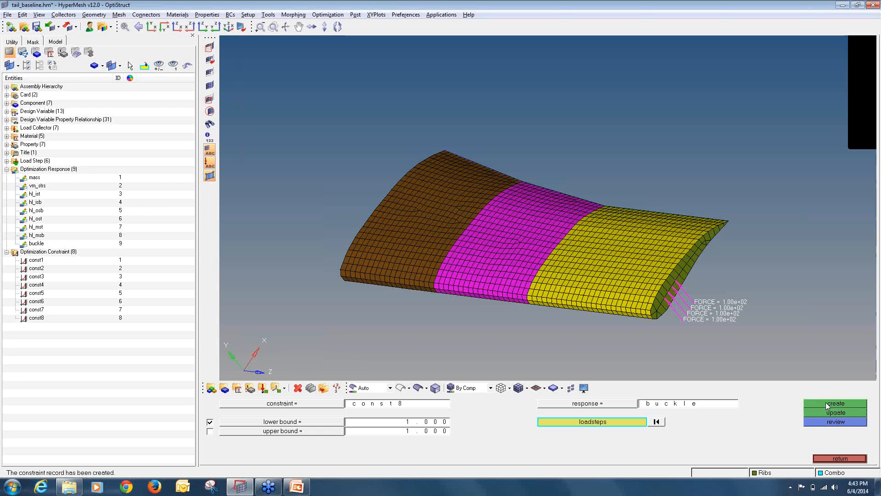
click(856, 458)
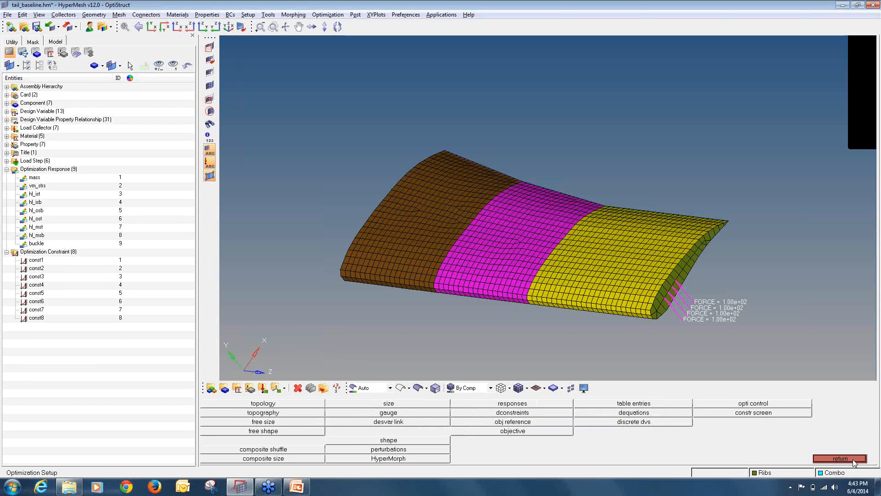
Create an optimization objective that minimizes the mass response, and expand the Objective group in the model tree.
click(543, 432)
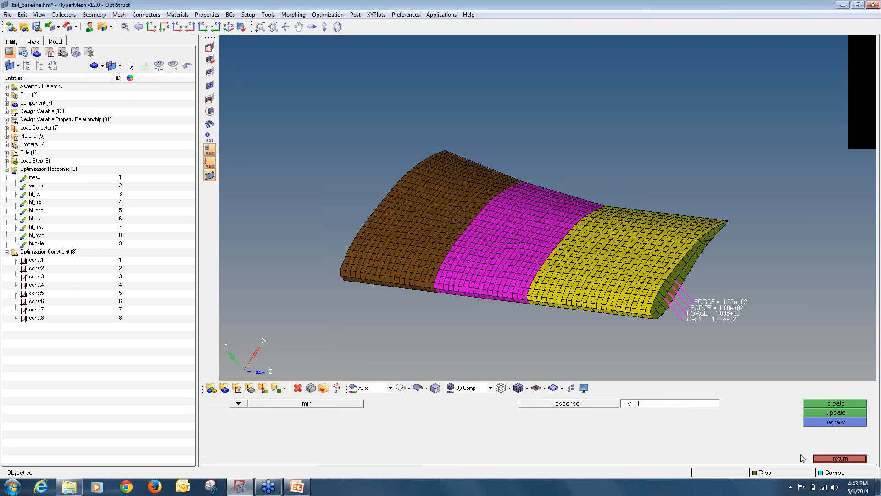
click(822, 460)
click(508, 432)
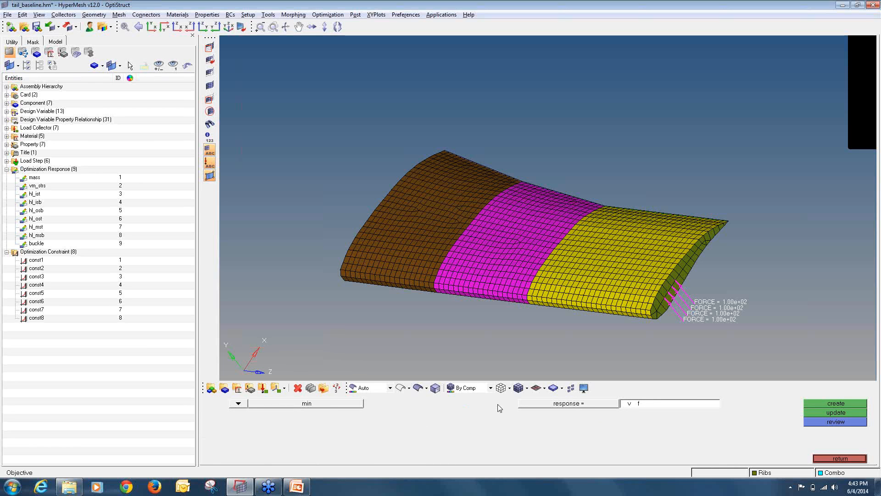
click(552, 404)
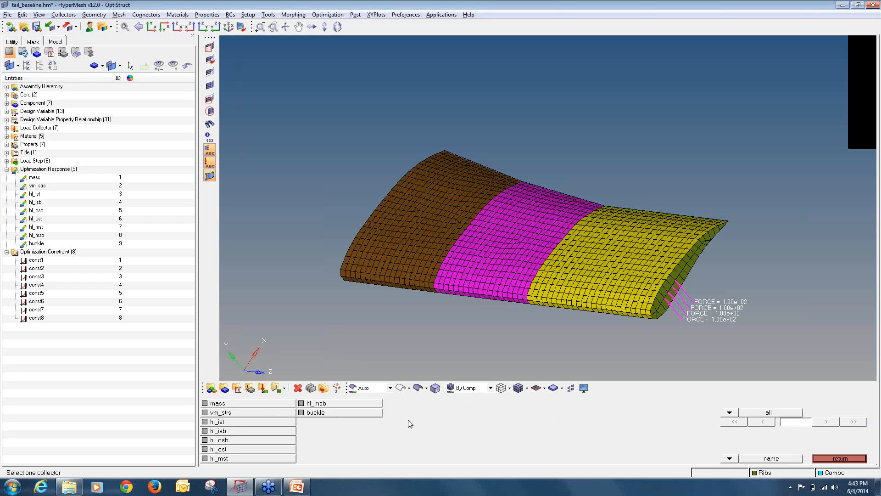
click(271, 404)
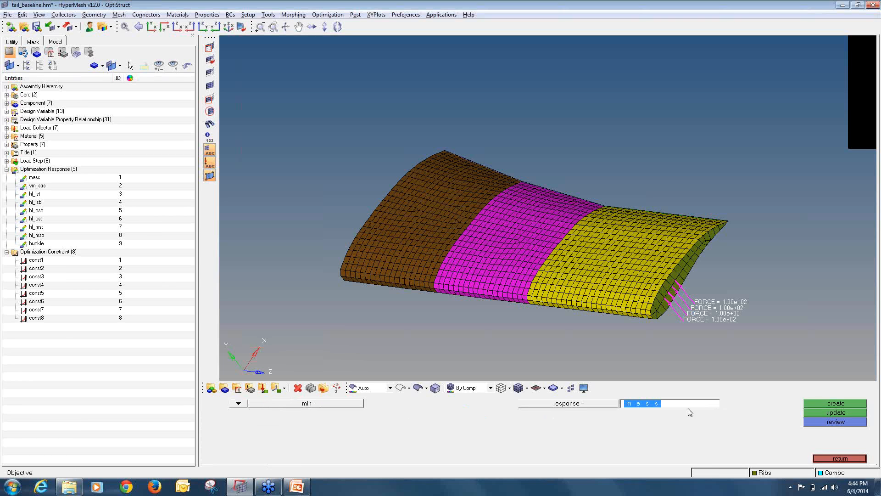
click(826, 405)
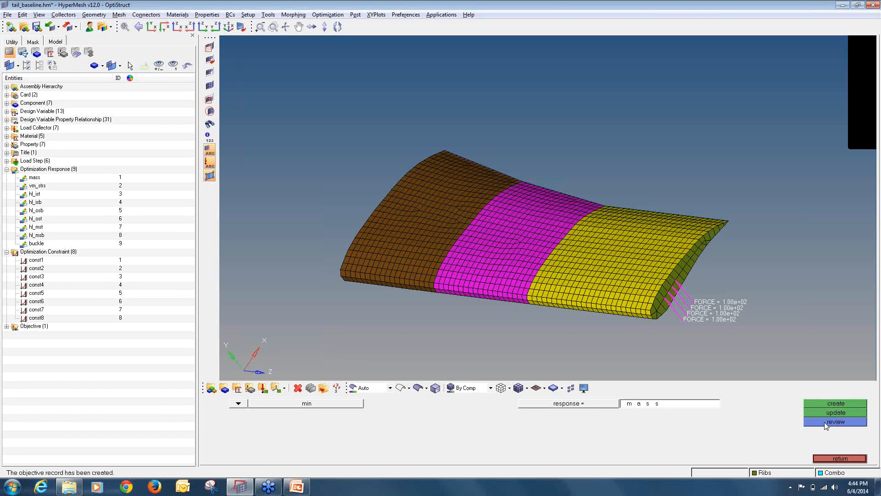
click(7, 326)
click(864, 459)
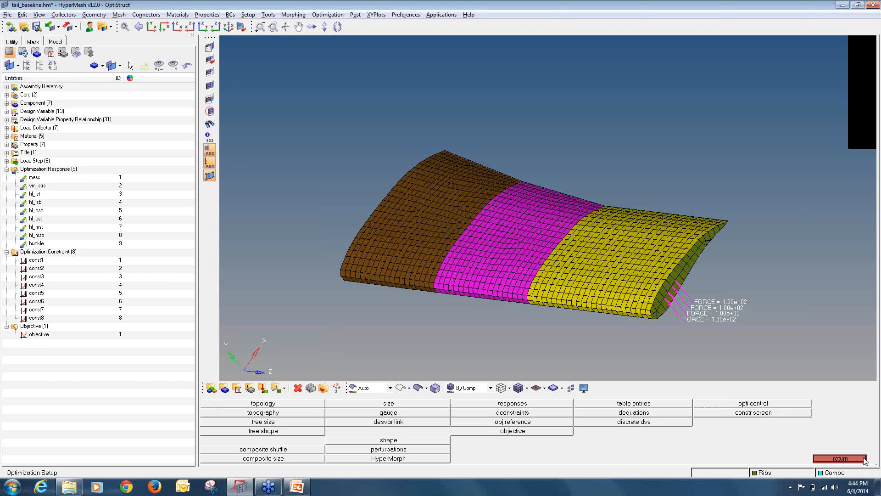
Enable the optimization control parameters GBUCK with a value of 1 and MAXBUCK with a value of 10.
click(753, 405)
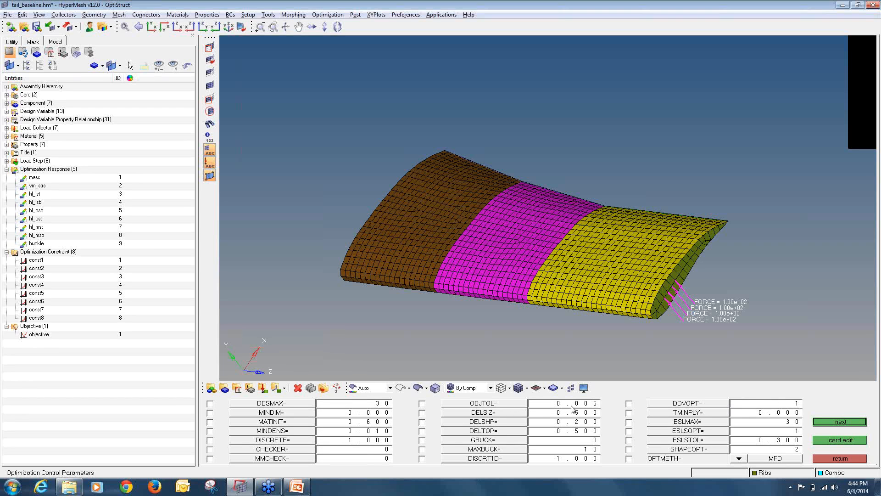
click(422, 440)
click(422, 449)
click(422, 439)
click(422, 440)
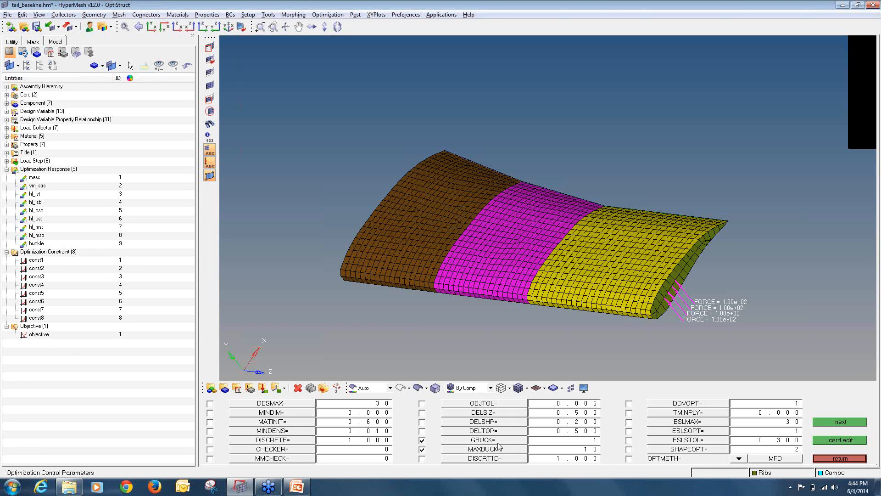
click(831, 459)
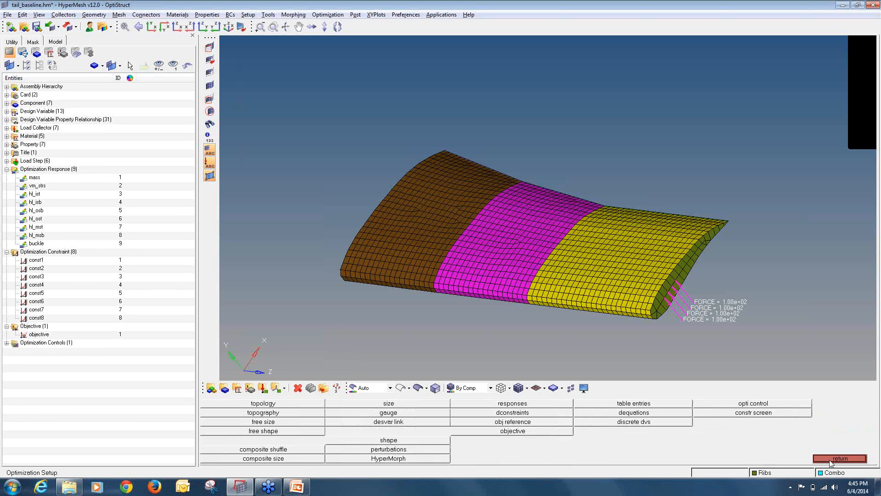
click(840, 459)
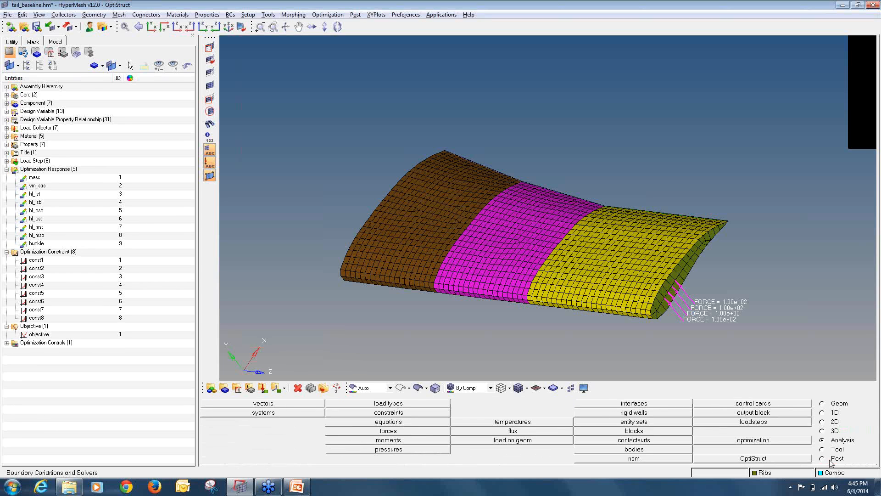
Save the model as tail_baseline inside a new folder created in the tutorial 1 directory.
click(9, 15)
mouse_move(35, 67)
click(83, 65)
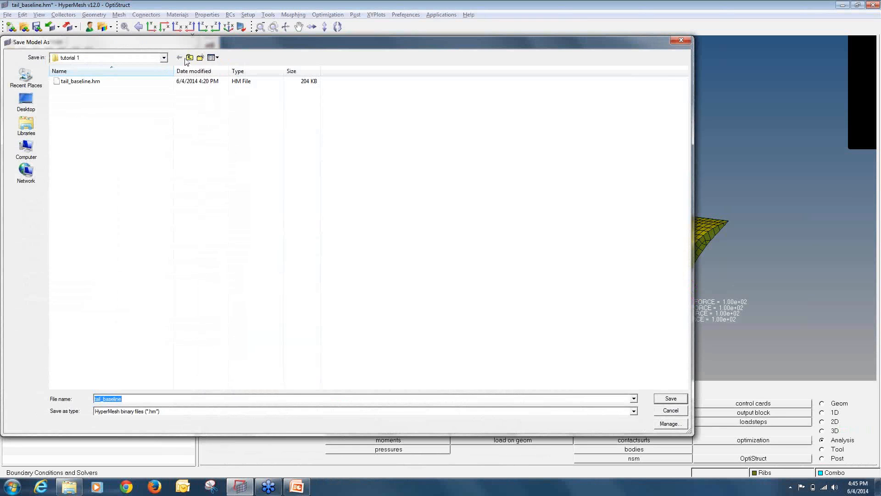
click(200, 58)
click(126, 113)
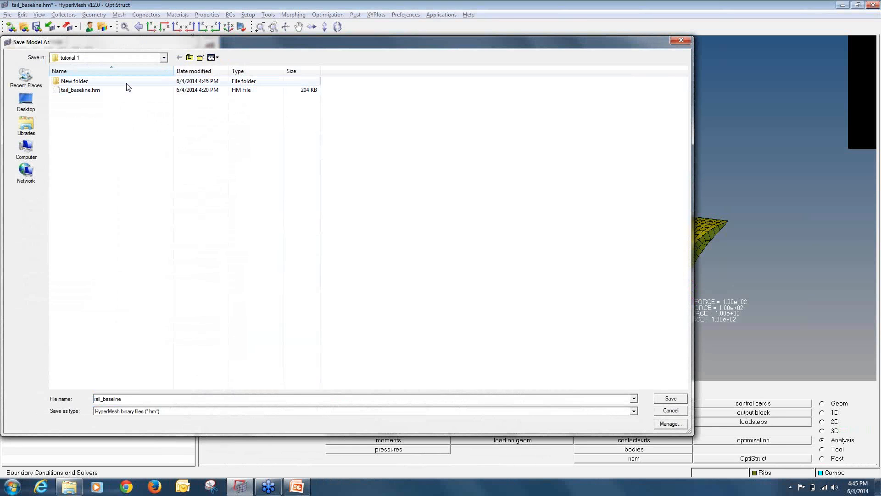
double_click(128, 83)
click(680, 399)
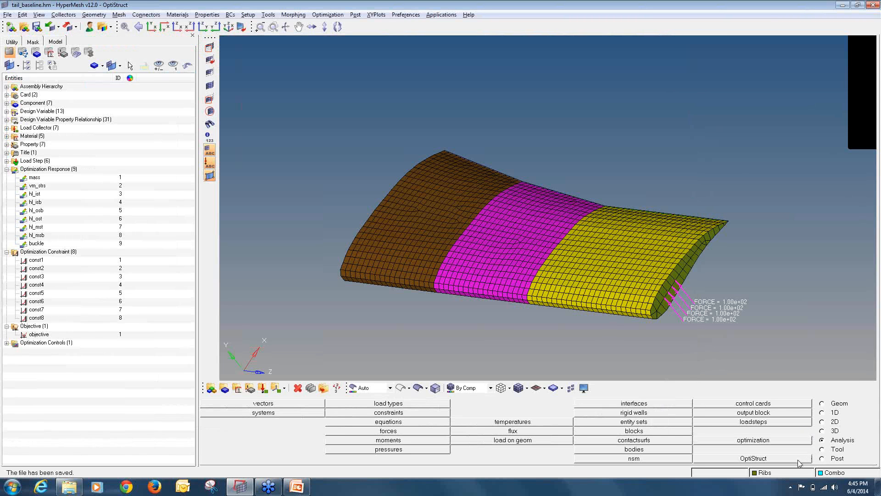
Set the OptiStruct run option to optimization and launch the solver on tail_baseline.fem.
click(799, 460)
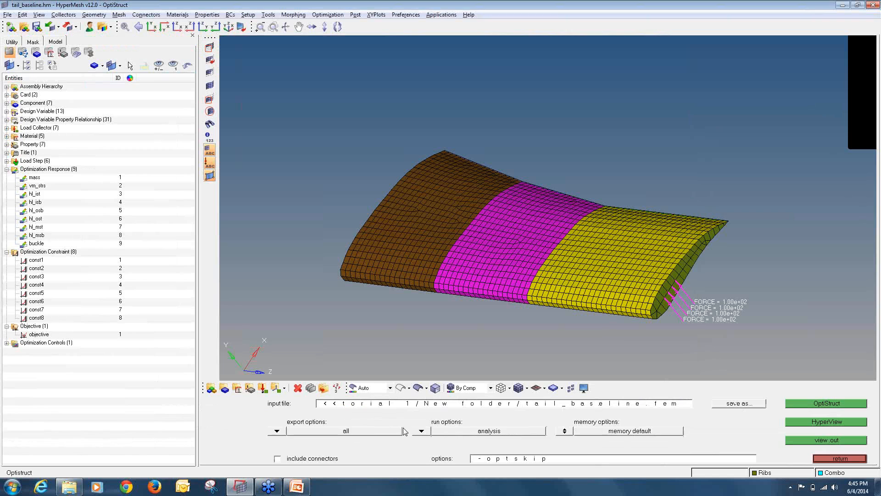
click(421, 433)
click(417, 407)
click(803, 404)
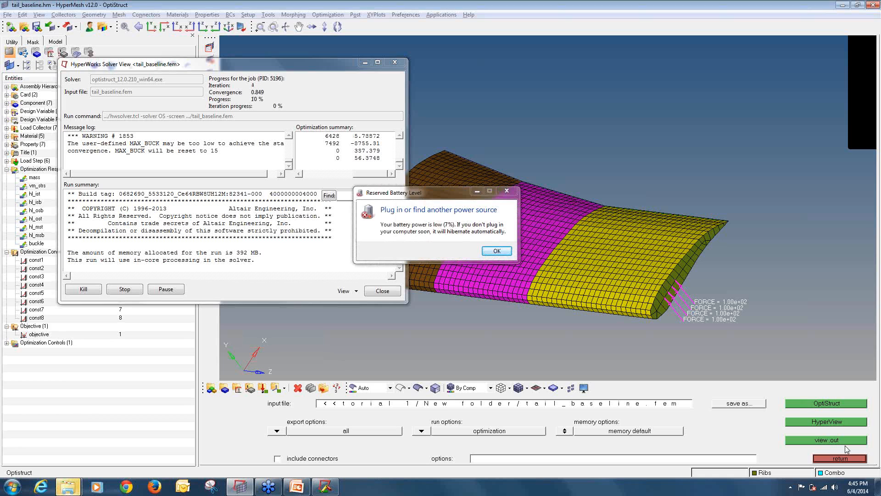
Dismiss the low-battery warning, open the completed optimization run's results in HyperView, and close the message log.
click(491, 252)
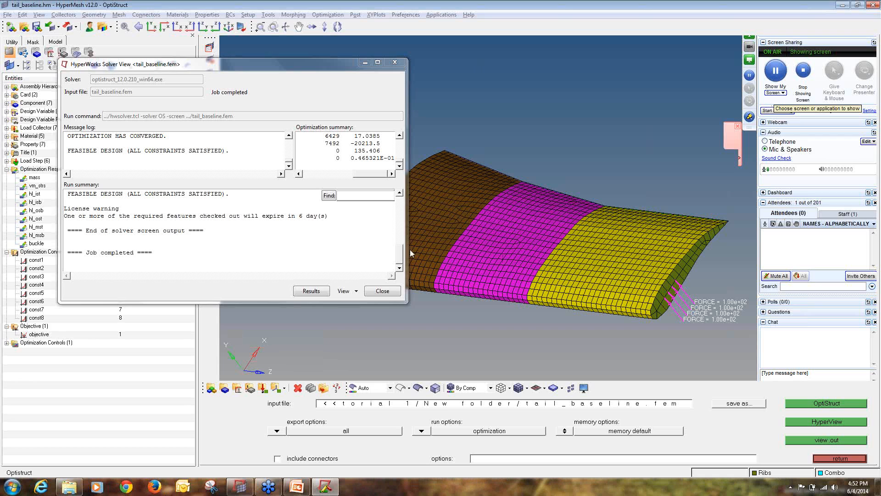
click(315, 292)
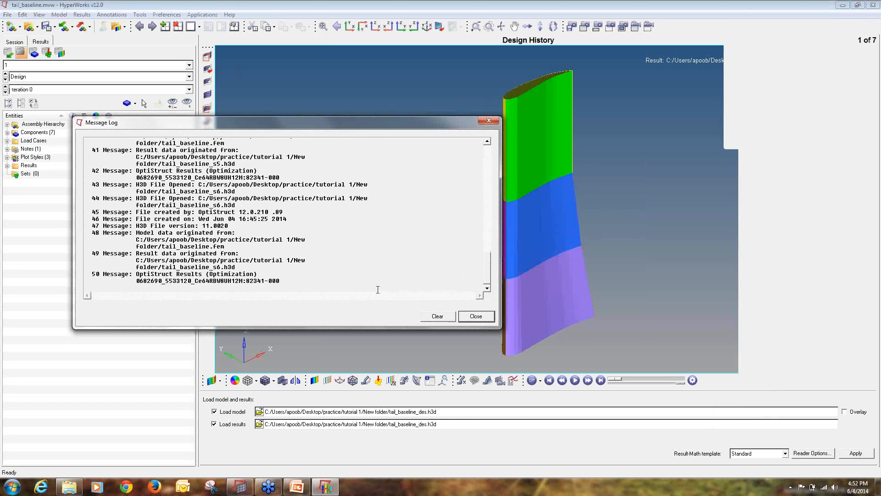
click(476, 316)
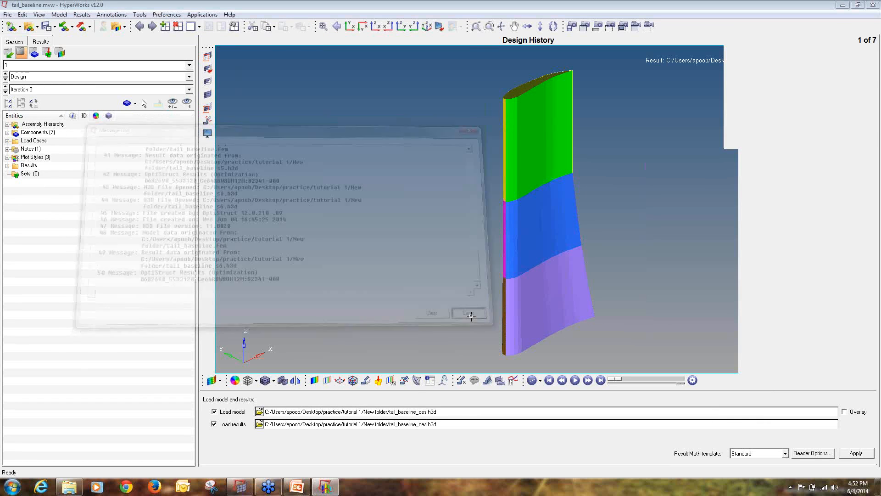
Split the results page into two side-by-side windows and make the empty one active.
click(199, 27)
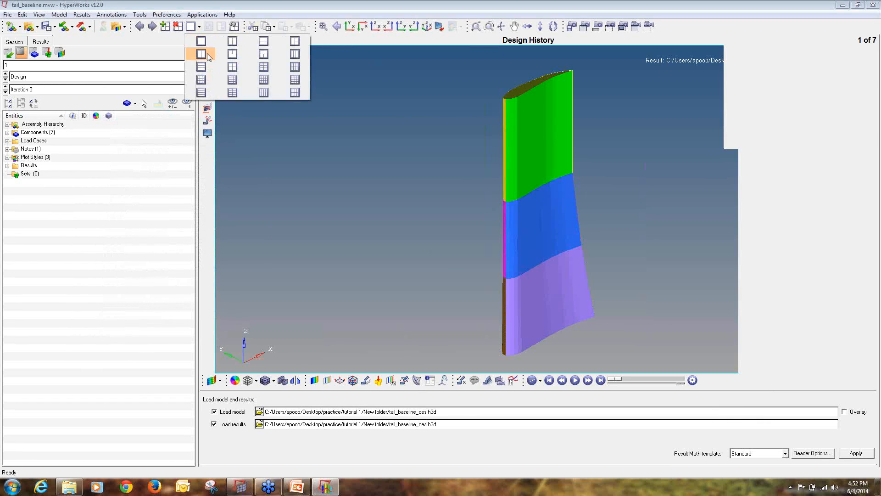
click(235, 44)
click(565, 156)
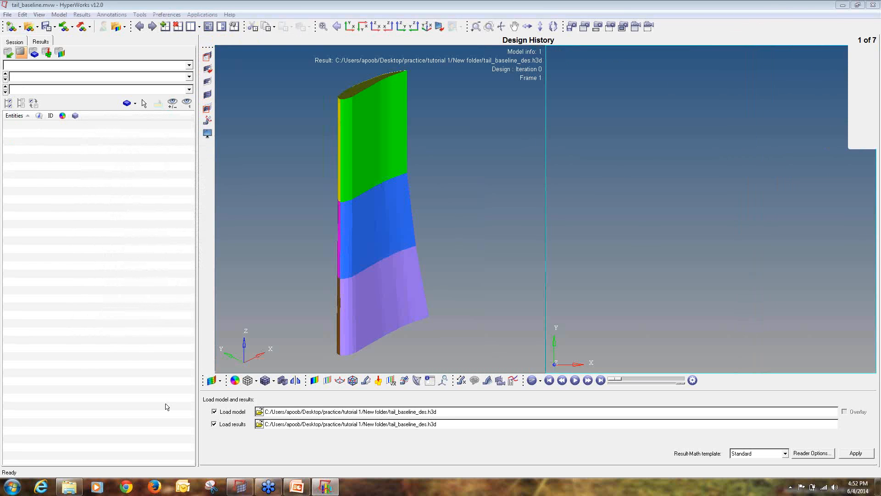
Load tail_baseline.h3d from the tutorial 1 folder into the empty window and contour its displacement magnitude.
click(260, 412)
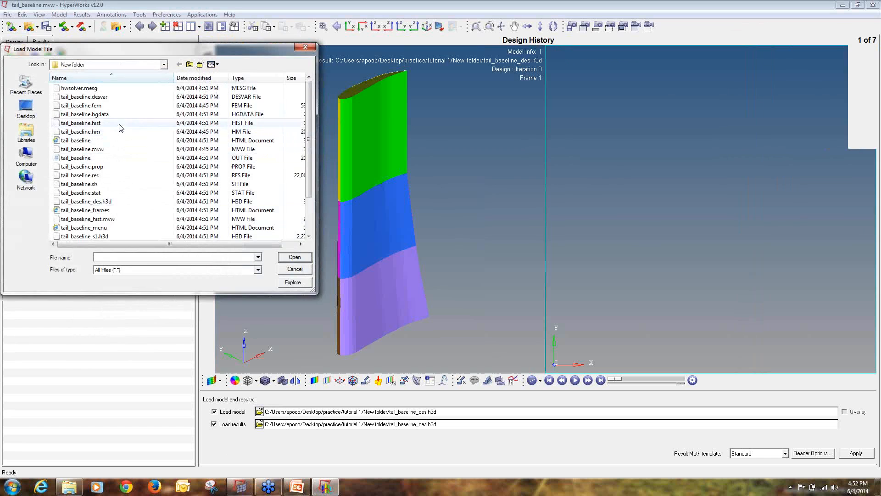
click(190, 65)
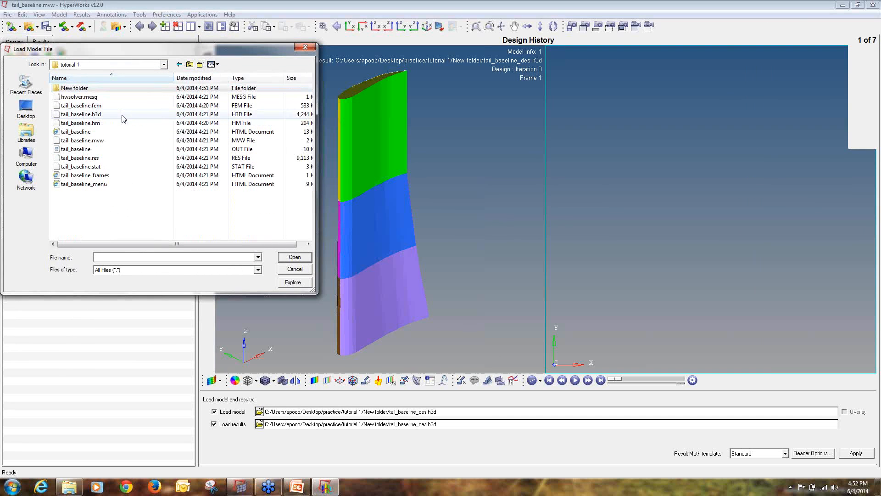
double_click(122, 114)
click(856, 453)
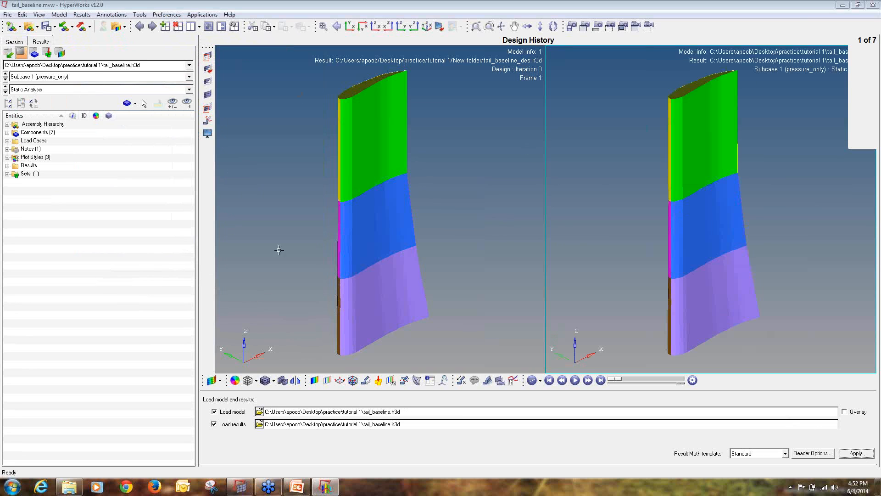
click(314, 380)
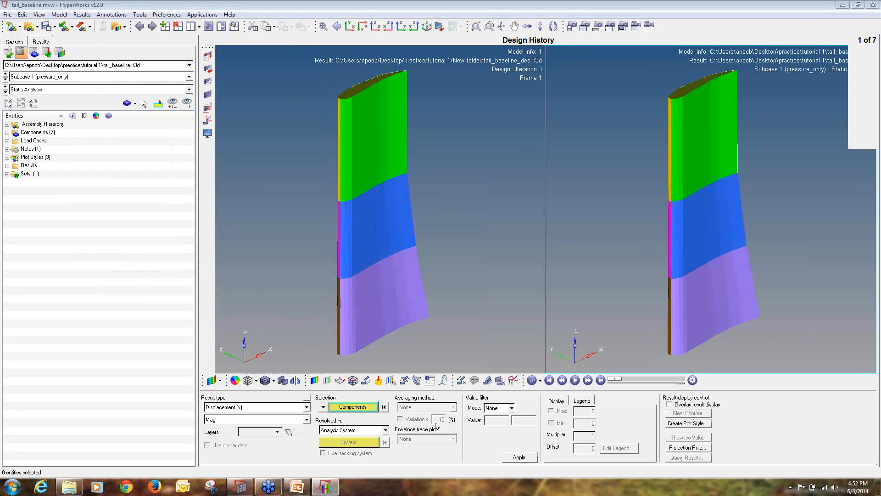
click(519, 457)
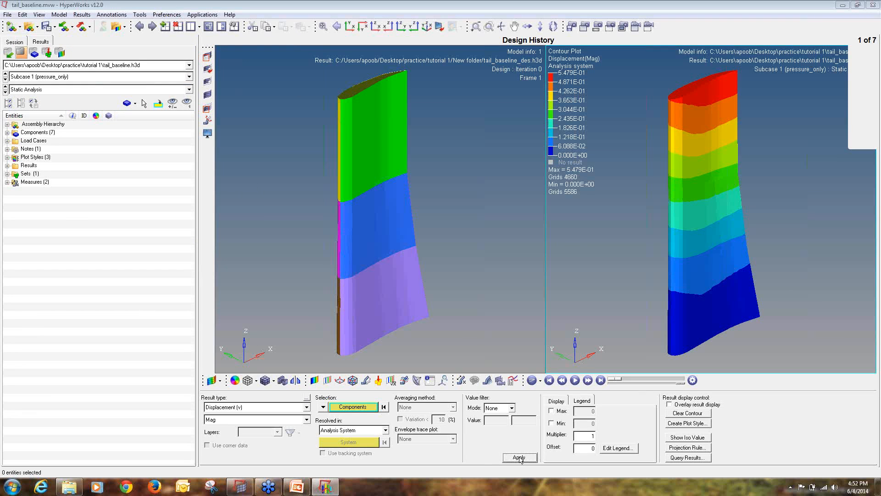
Contour the element thicknesses of the optimized design at Iteration 18 in the design history window.
click(313, 201)
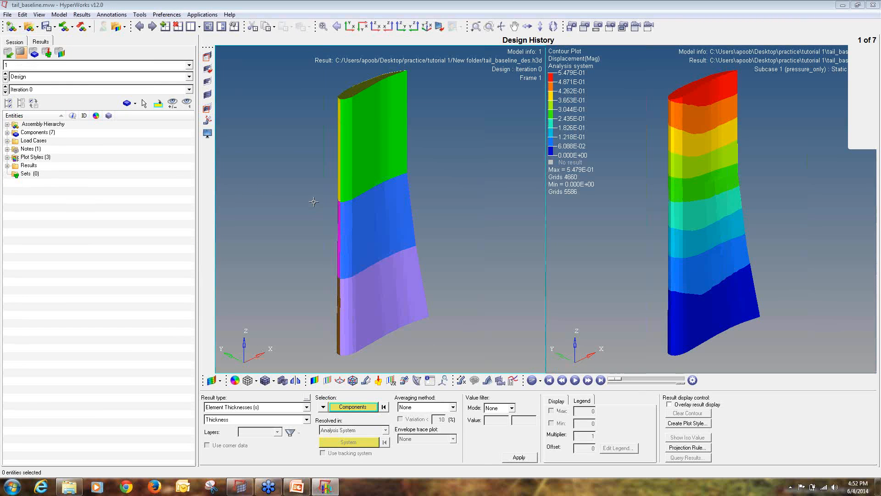
click(76, 89)
scroll(75, 114, down, 5)
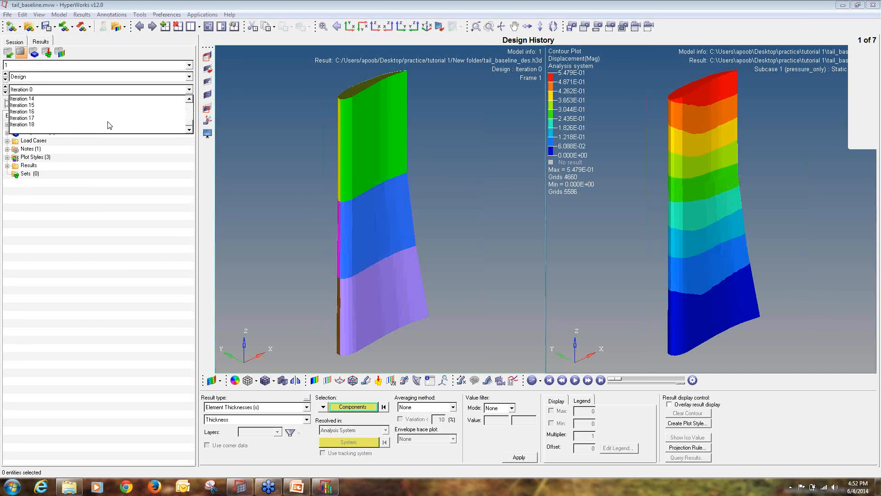
click(28, 124)
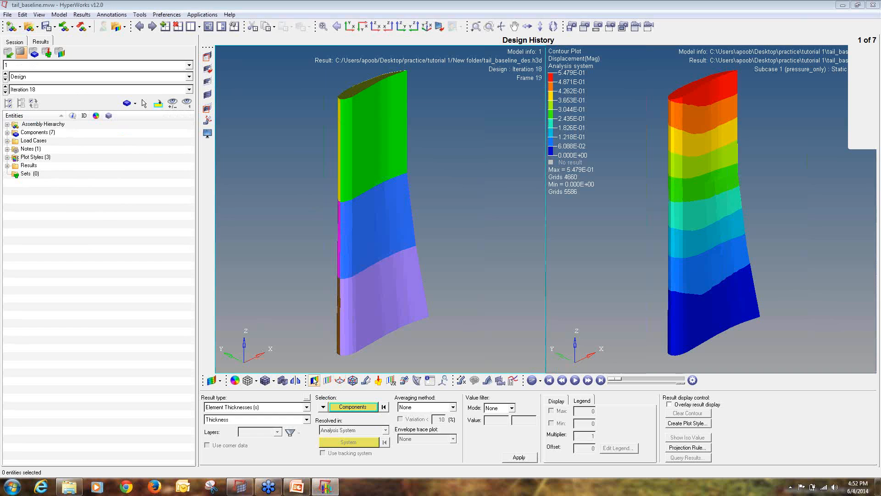
click(520, 458)
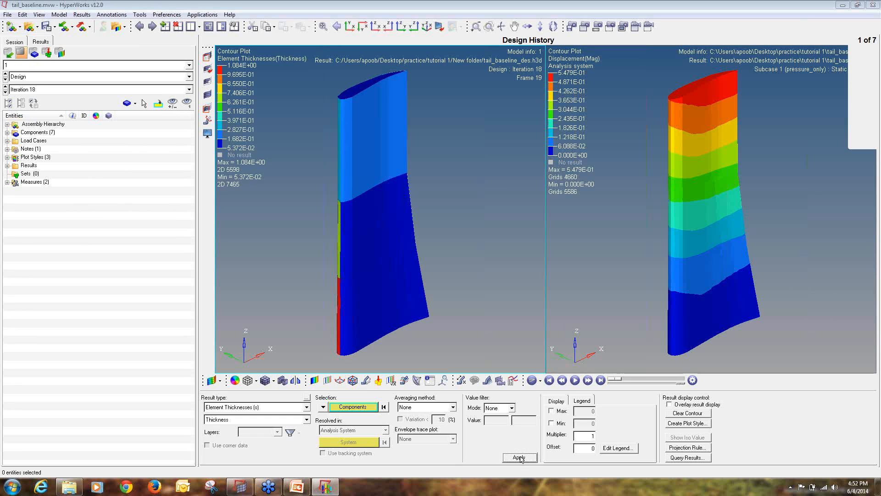
mouse_move(402, 133)
ctrl+mouse_down()
mouse_move(417, 279)
mouse_move(502, 295)
mouse_move(334, 282)
mouse_move(384, 296)
mouse_move(417, 281)
mouse_move(397, 298)
ctrl+mouse_up()
Change the design history contour to ply thicknesses and inspect how they vary along the tail.
click(269, 407)
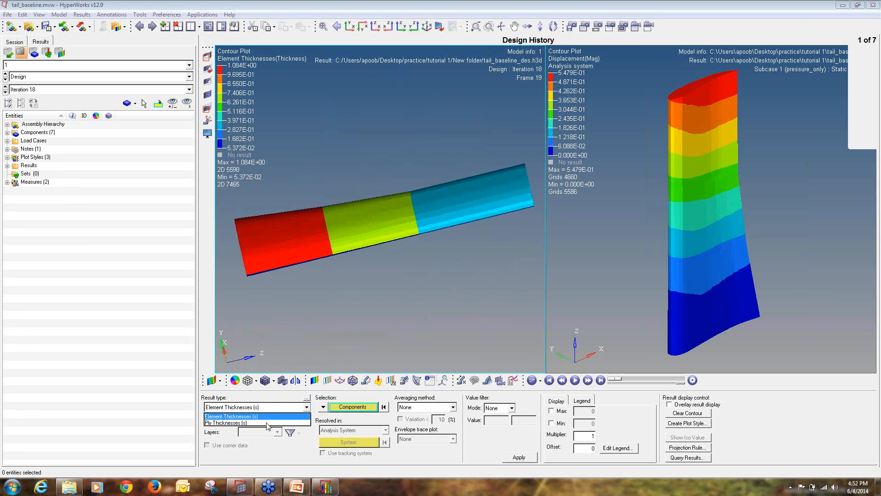
click(267, 422)
click(519, 457)
ctrl+drag(347, 226, 395, 182)
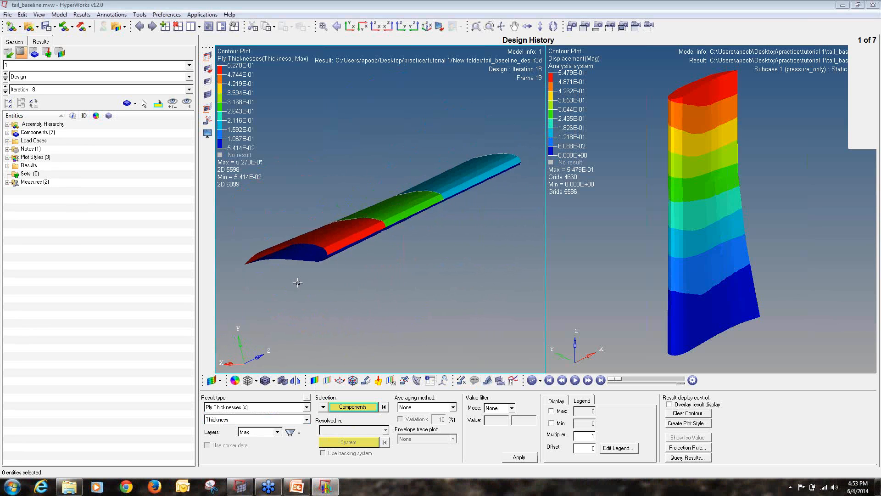
Switch to the results folder in Windows Explorer, sort it by type, and review the tail_baseline HTML report through to its end.
click(67, 488)
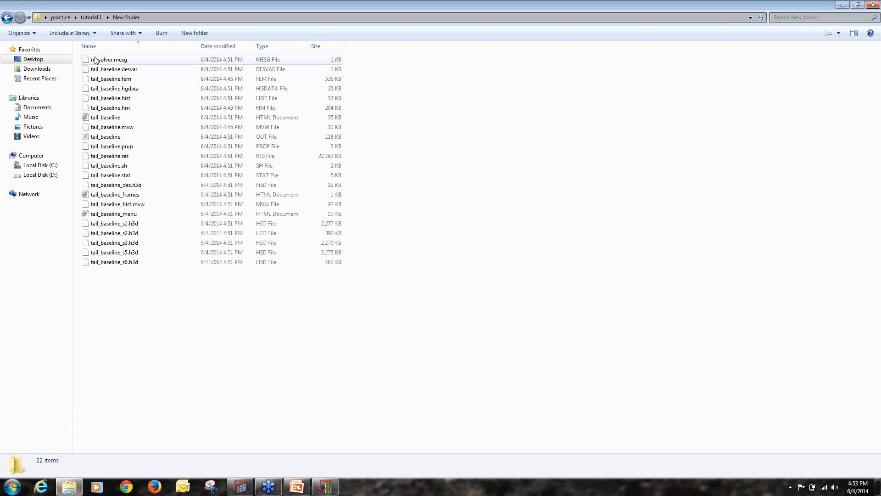
click(277, 48)
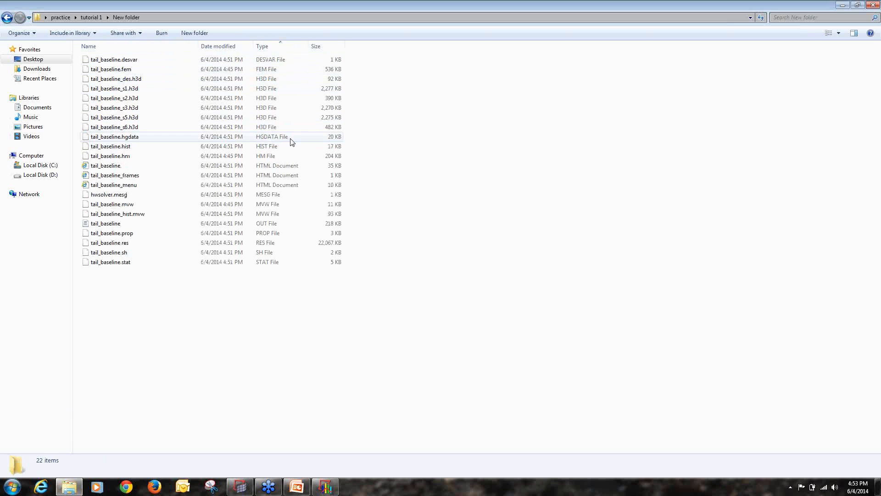
double_click(282, 166)
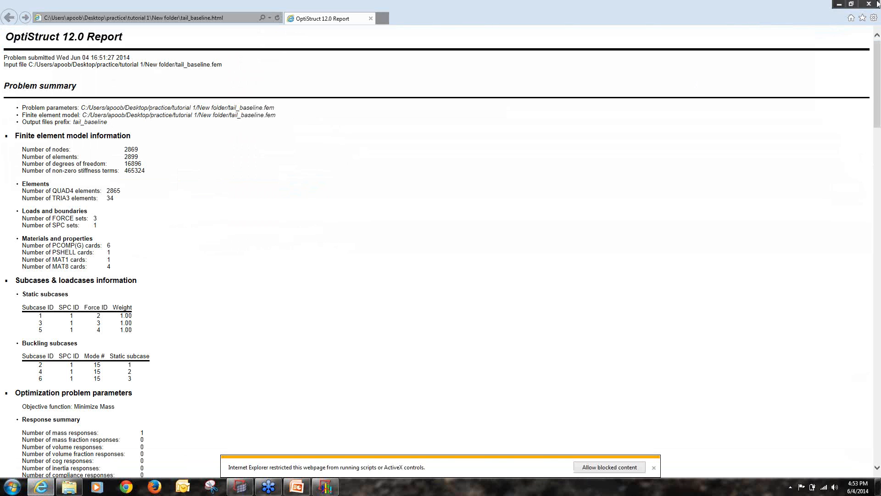
click(594, 471)
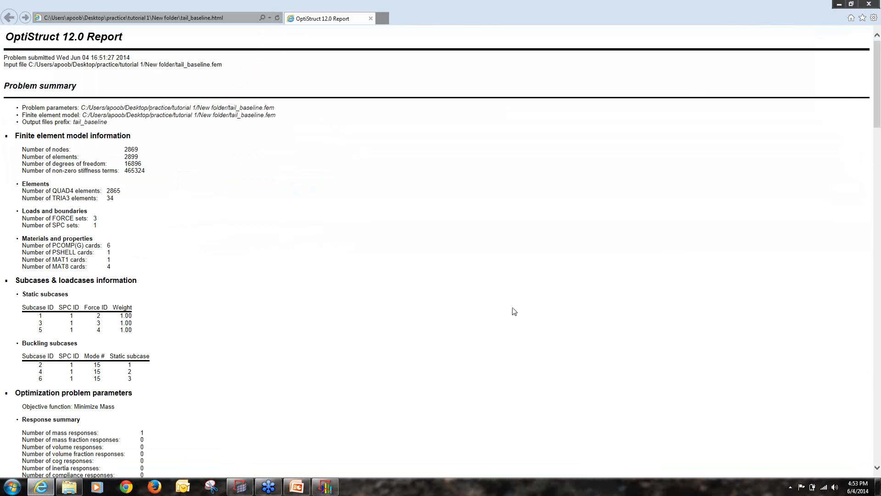
scroll(502, 217, down, 6)
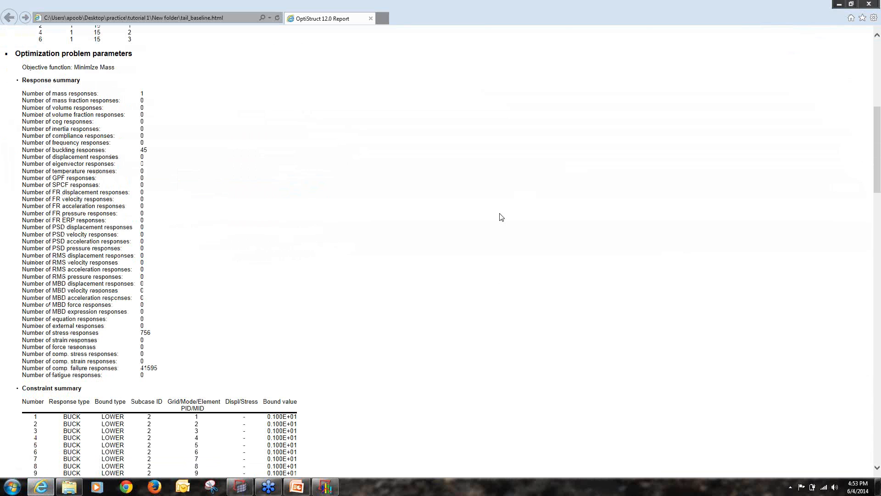
scroll(502, 217, down, 20)
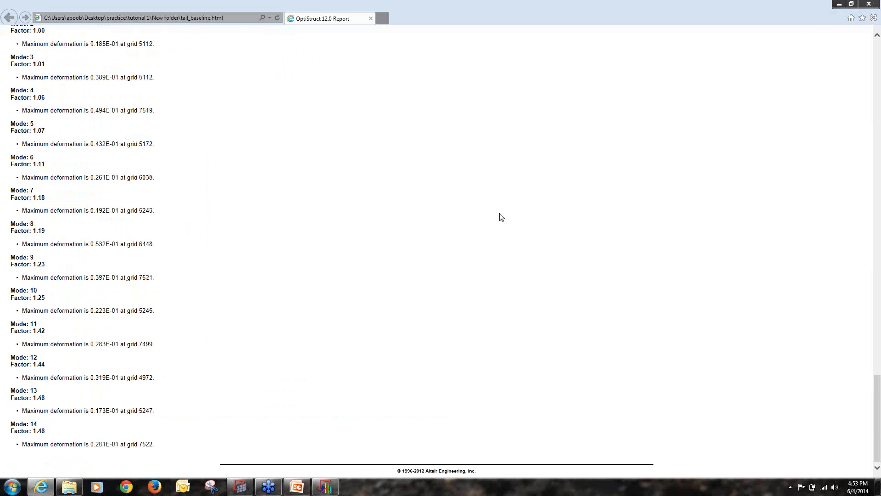
key(alt+Tab)
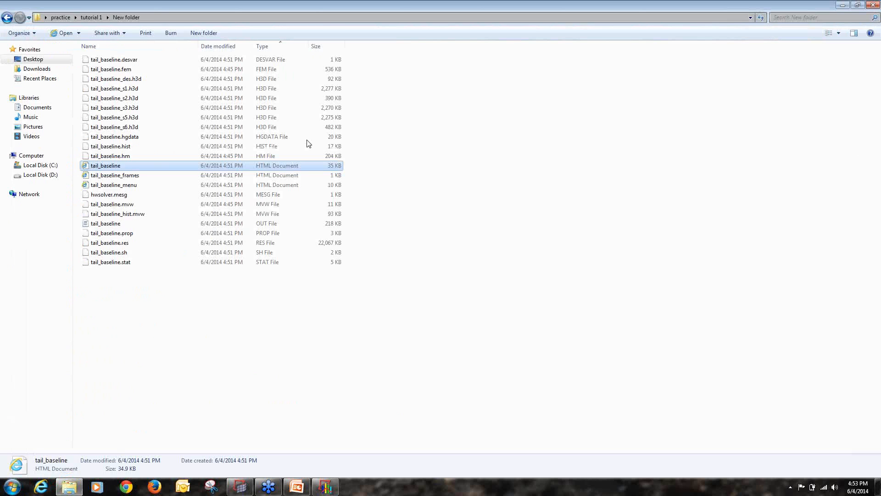
View the tail_baseline_frames HTML report with its blocked content allowed, and close it.
double_click(164, 178)
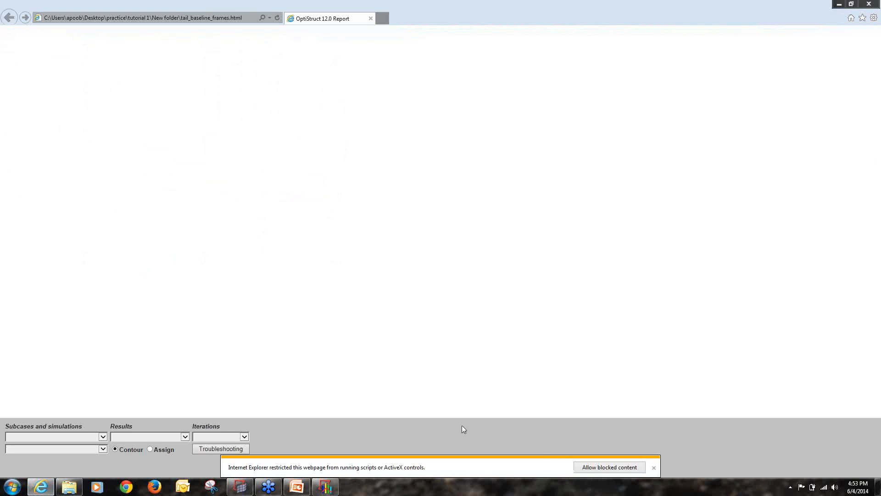
click(609, 467)
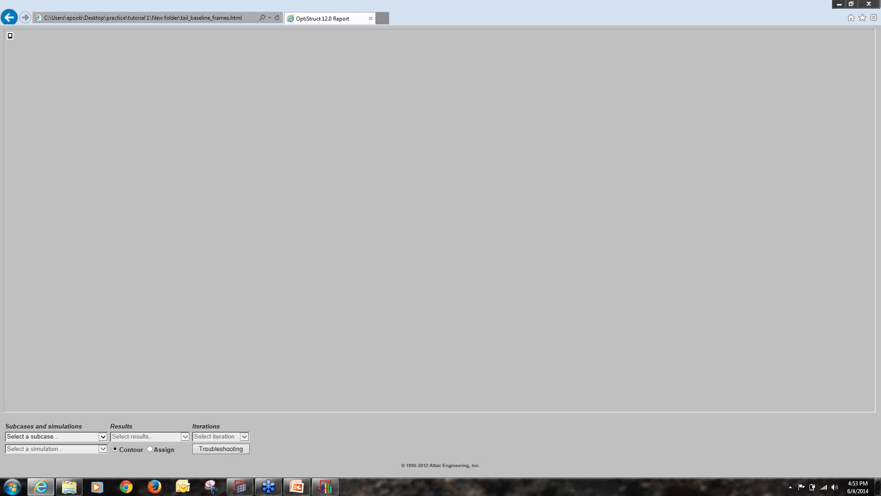
click(877, 4)
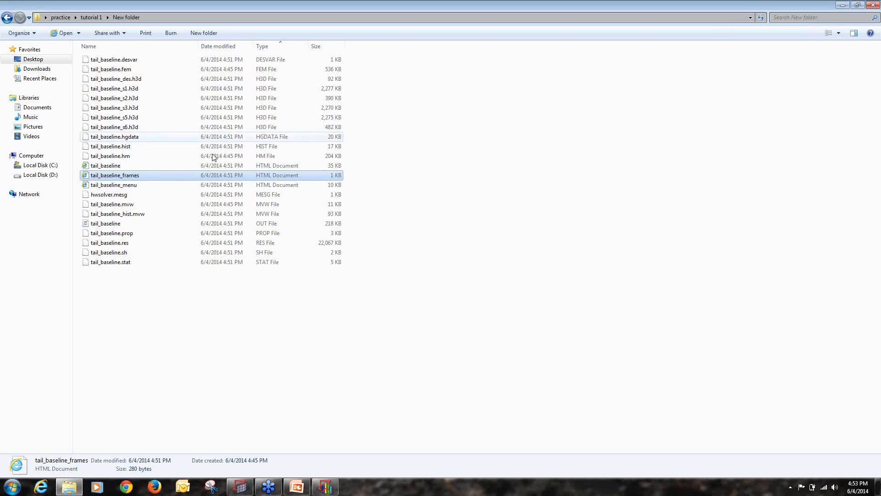
Open the tail_baseline_menu HTML page with blocked content allowed and choose the Design History subcase.
double_click(177, 185)
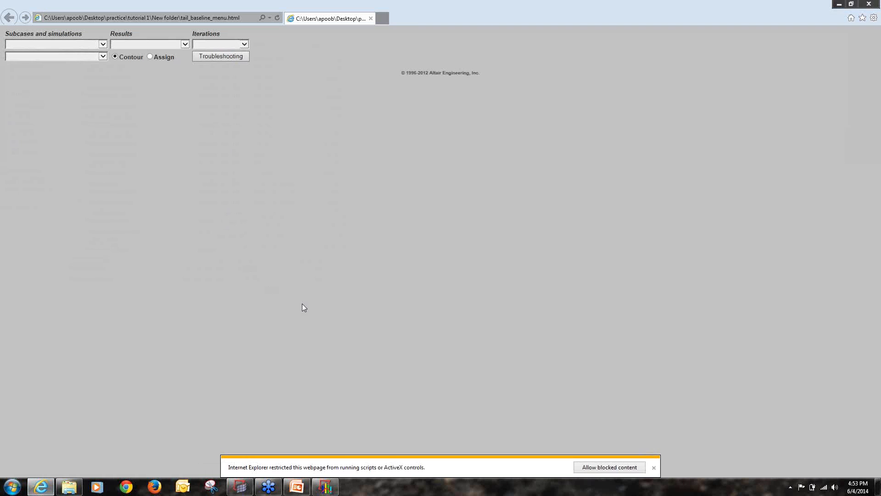
click(595, 467)
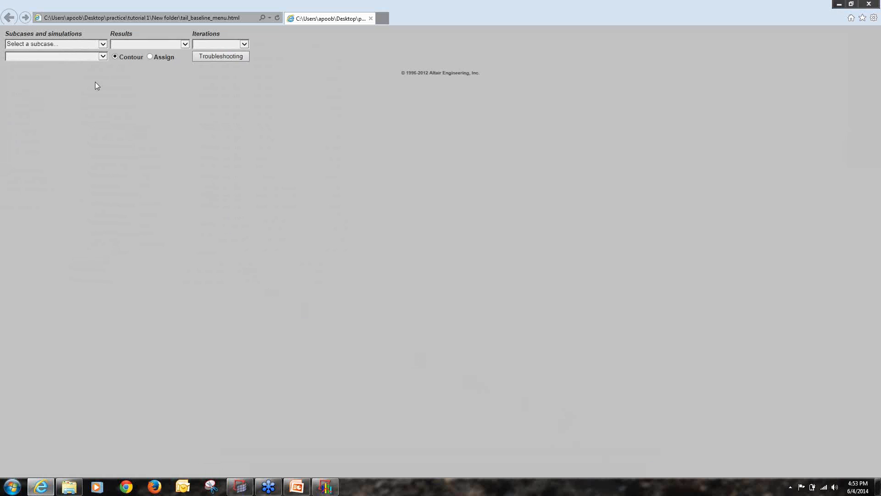
click(102, 44)
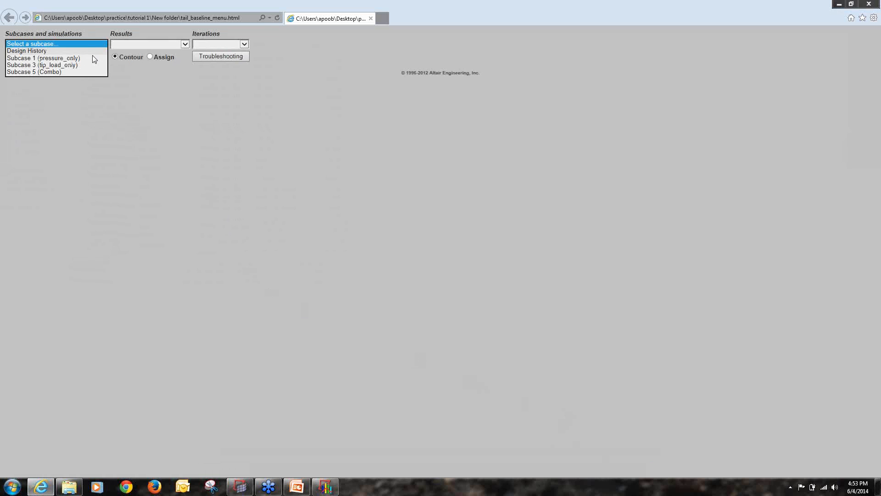
click(92, 51)
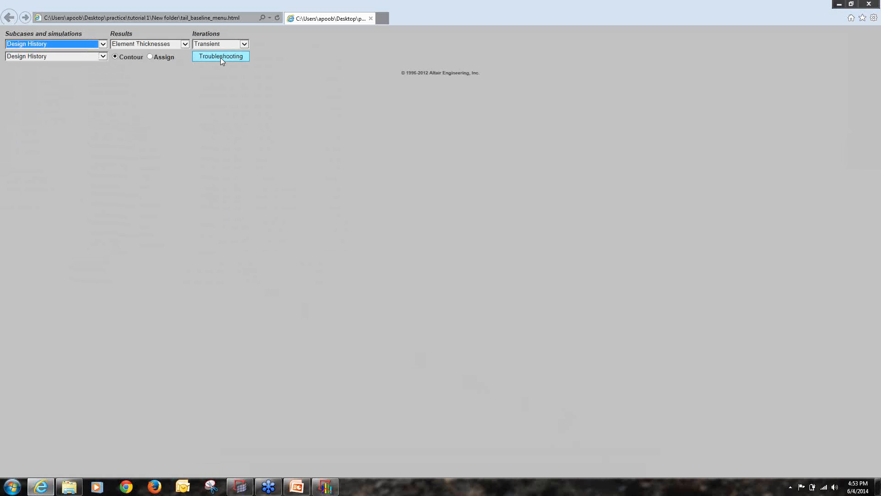
Set the Design History results display to Assign and choose iteration ITER 18, keeping Element Thicknesses as the result.
click(187, 43)
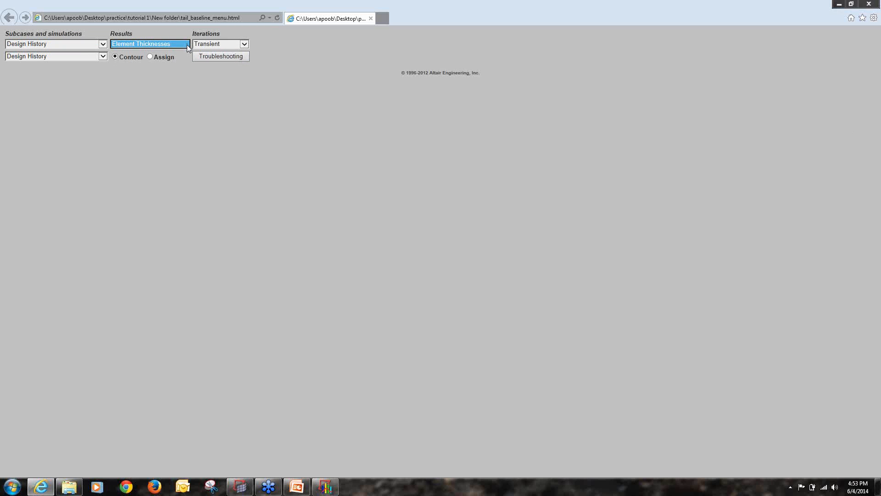
click(149, 56)
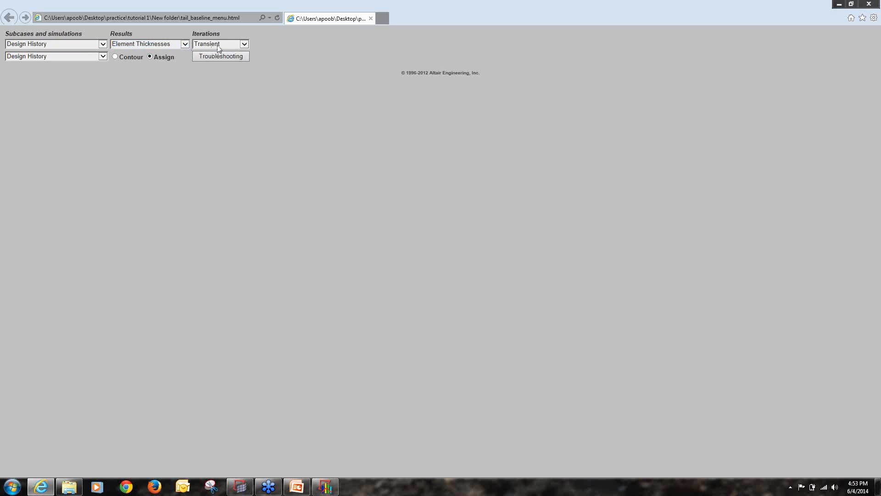
click(217, 46)
click(229, 136)
click(235, 43)
click(206, 143)
click(137, 45)
click(102, 57)
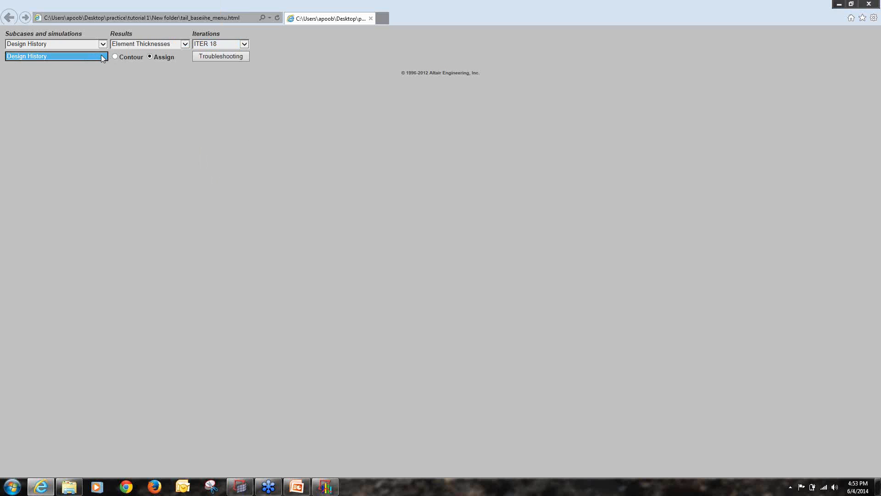
Read the report page's troubleshooting notes on the HyperView Player plugin, and close the page.
click(207, 56)
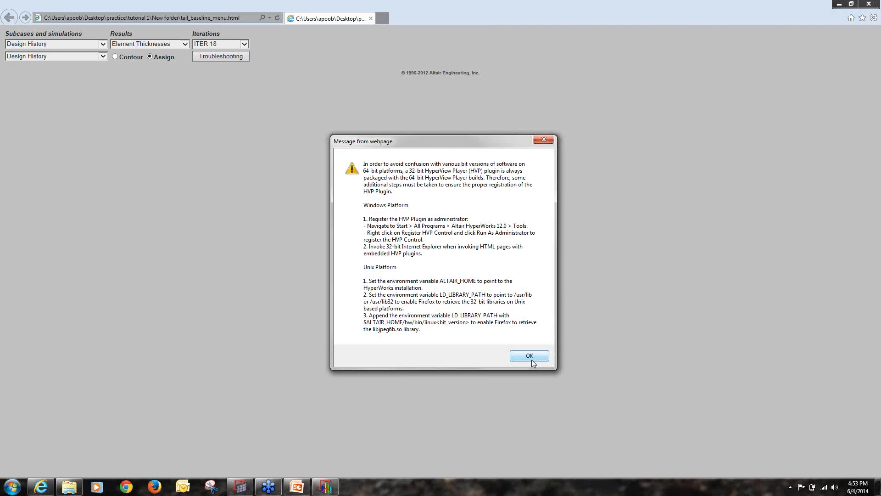
click(532, 360)
click(869, 5)
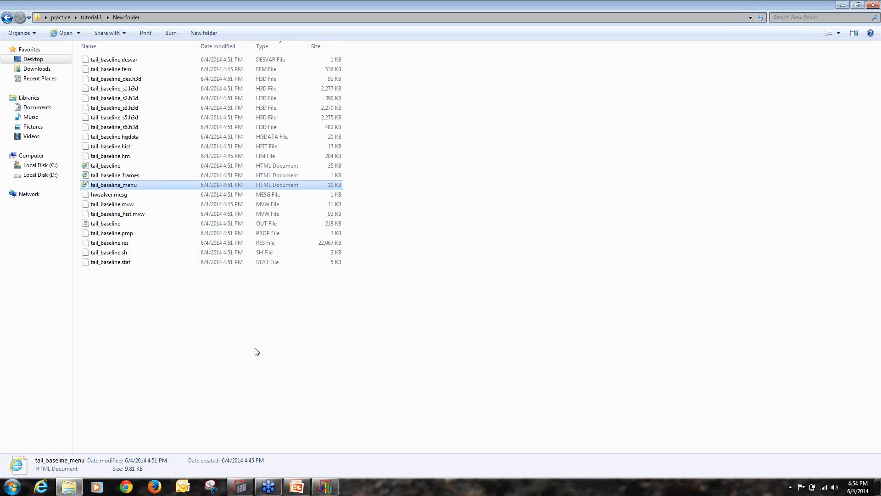
Switch to HyperView and contour the ply thicknesses of design Iteration 18 with Simple averaging.
click(320, 488)
click(320, 489)
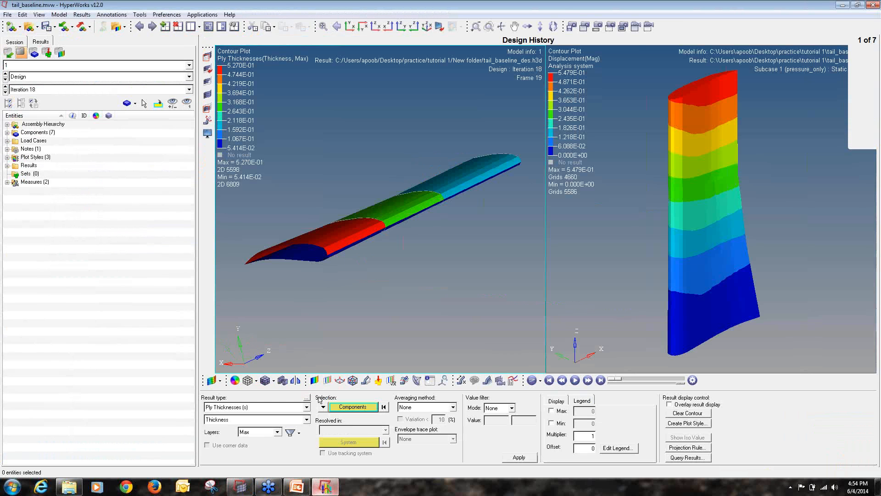
click(126, 92)
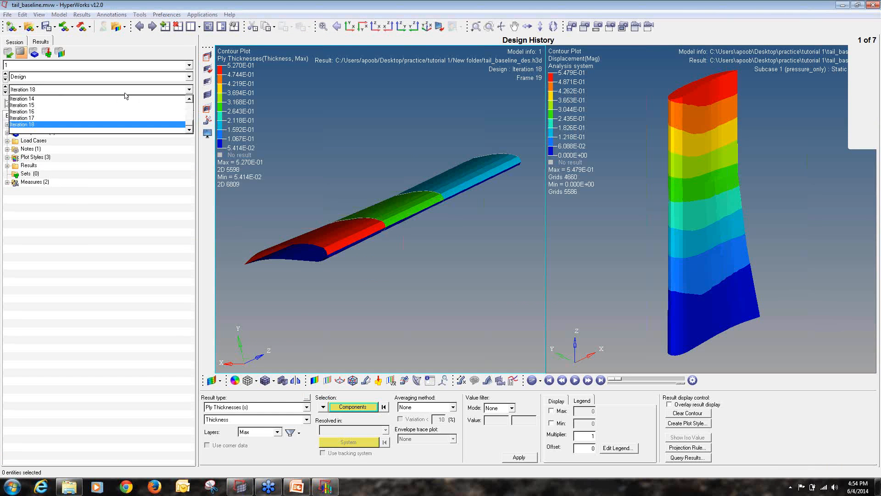
click(247, 412)
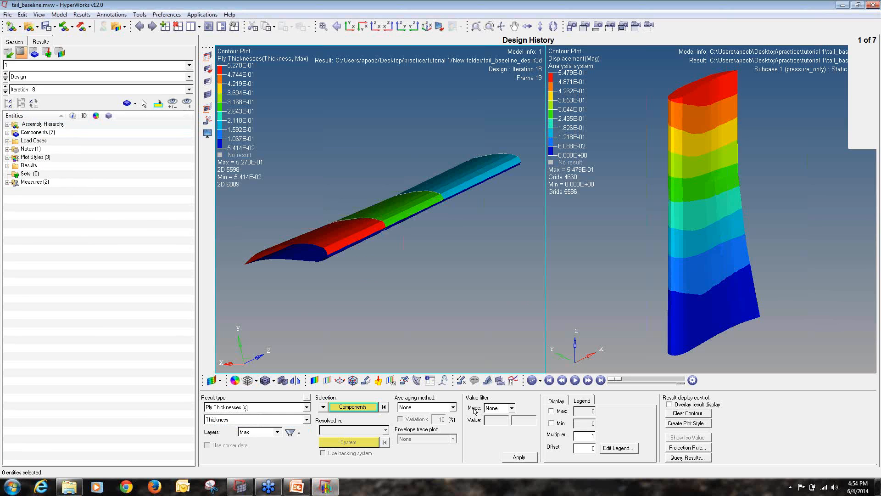
click(428, 407)
click(428, 419)
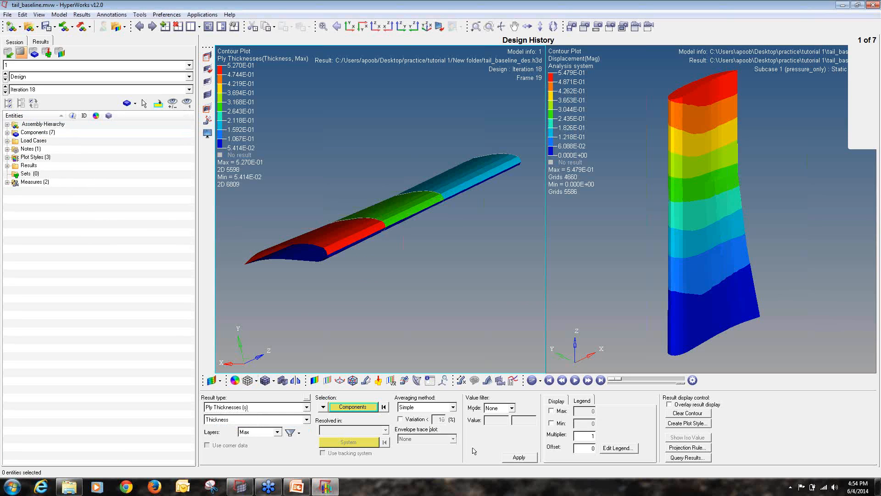
click(503, 459)
ctrl+drag(366, 147, 398, 228)
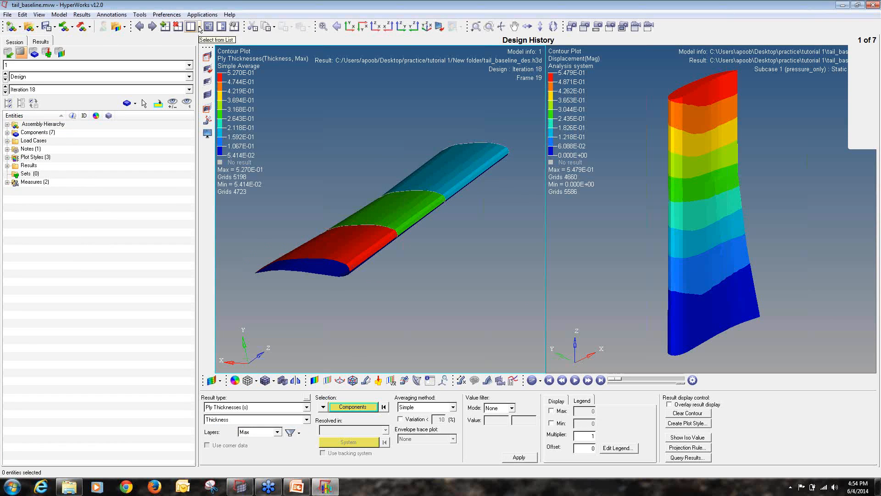
Split the pressure_only results page into two side-by-side windows and load the baseline tail_baseline.h3d model and results into the empty one.
click(152, 27)
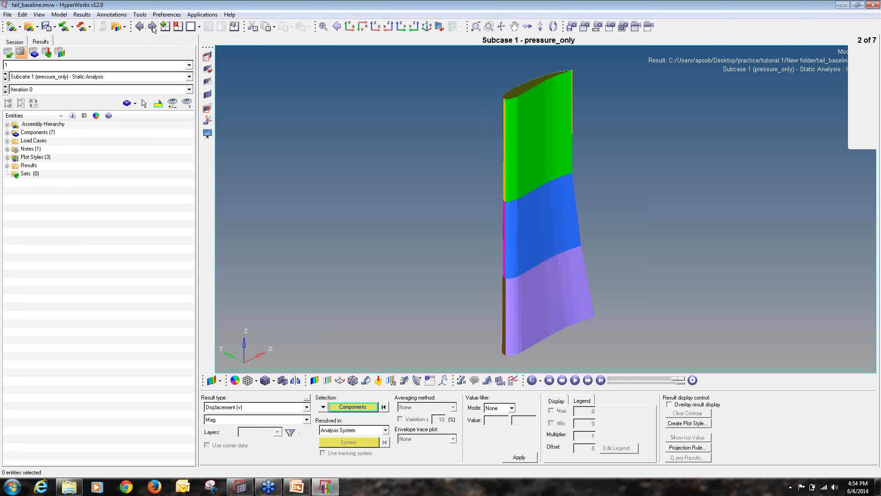
click(200, 29)
click(230, 37)
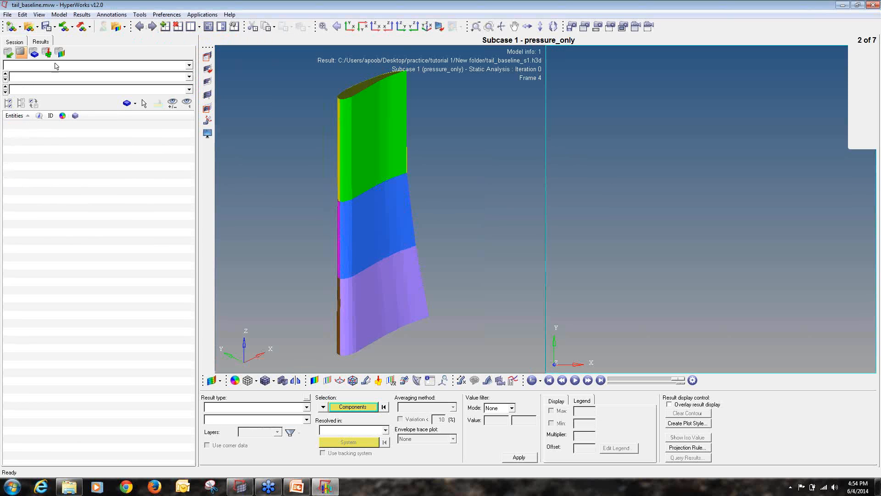
click(29, 29)
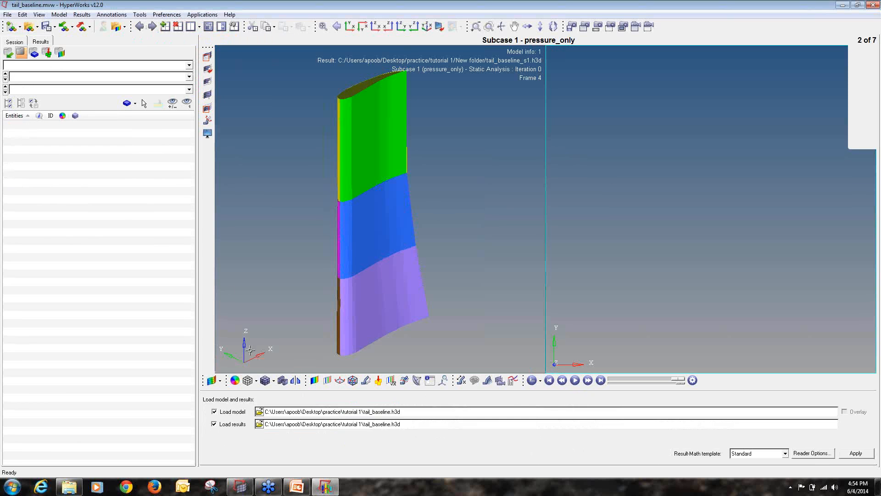
click(261, 414)
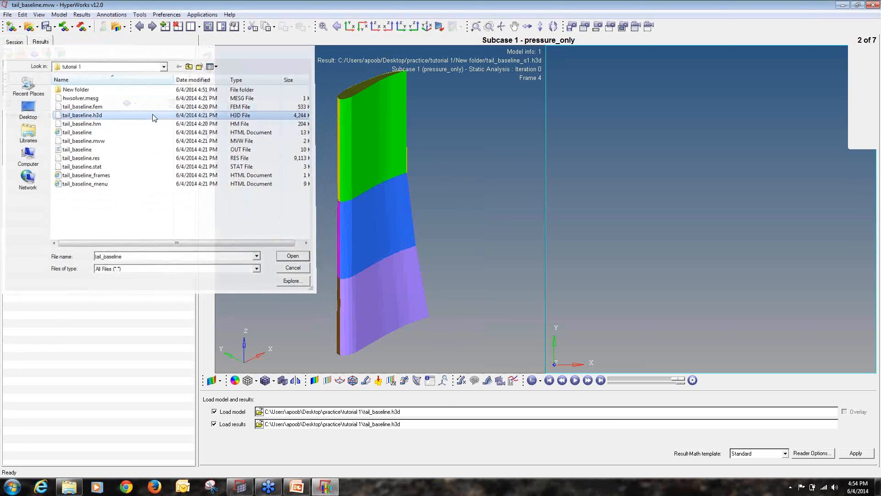
double_click(152, 115)
click(857, 453)
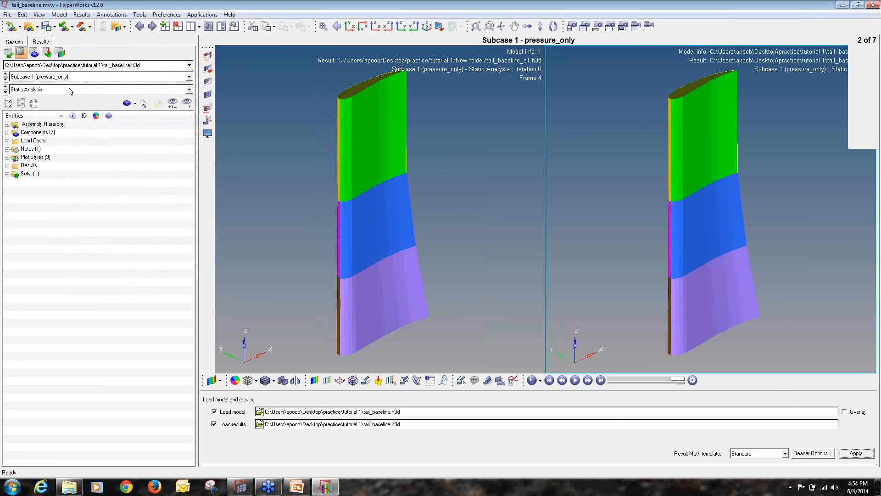
Contour the displacement magnitude of the baseline model and of the optimized model at Iteration 18.
click(315, 380)
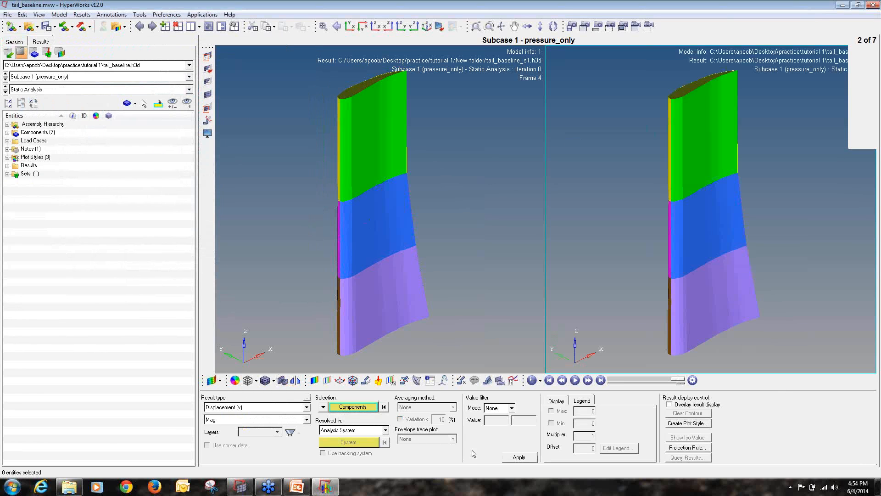
click(519, 458)
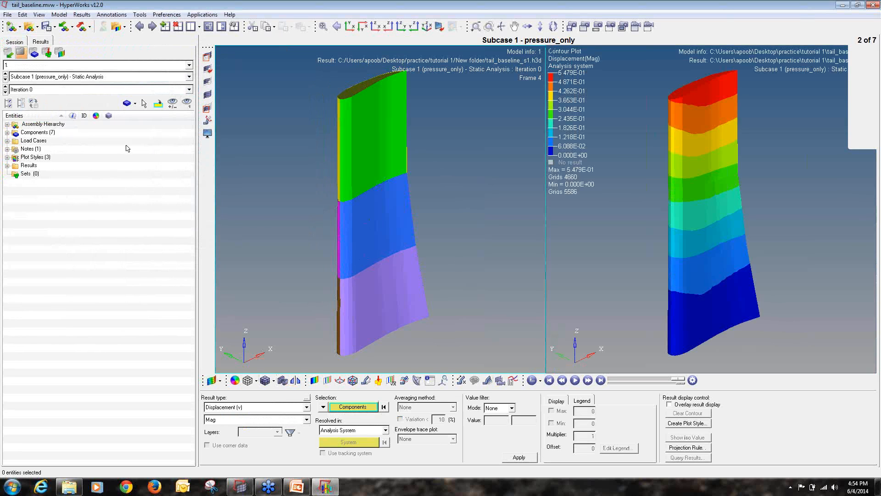
click(104, 89)
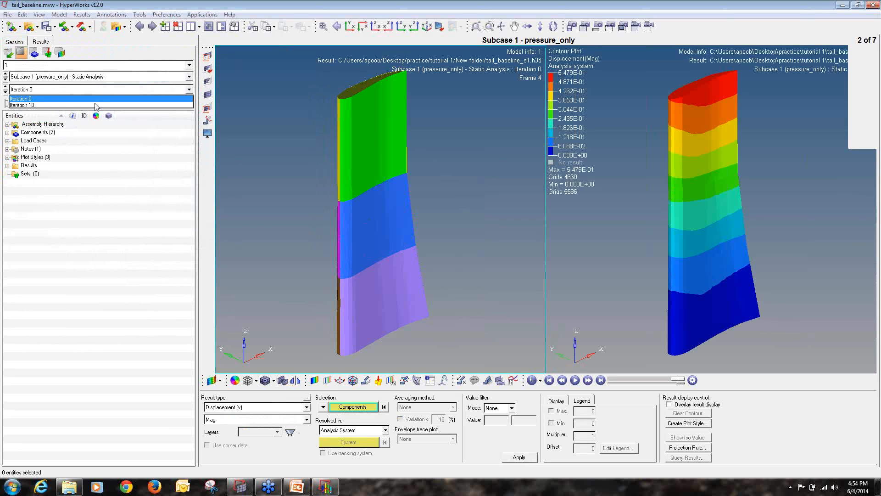
click(96, 105)
click(514, 458)
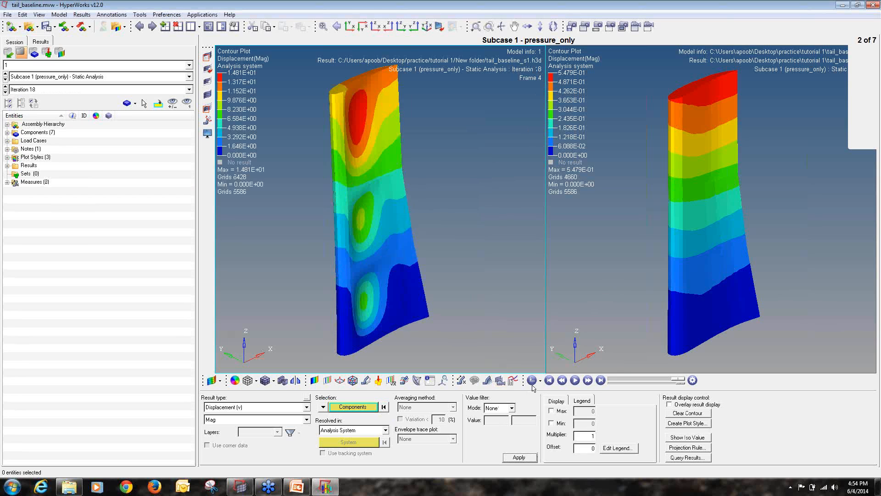
Show the static maximum displacement measure on both the optimized and the baseline model, with the minimum turned off.
click(461, 380)
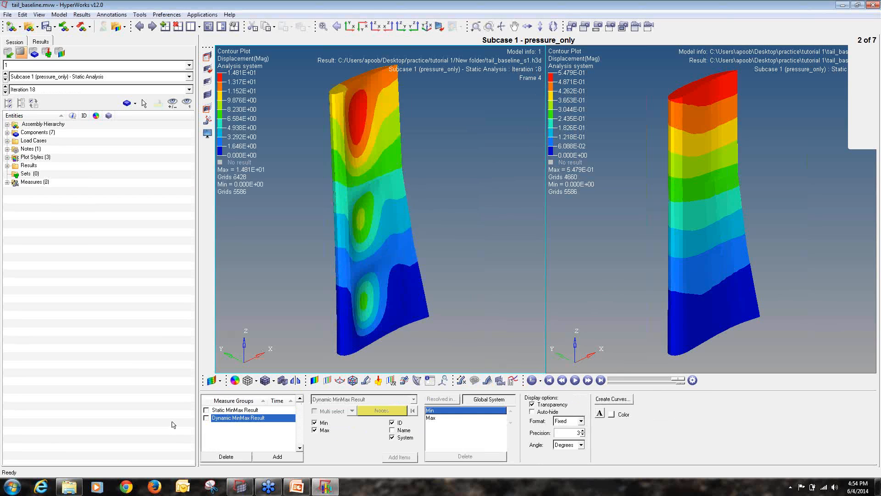
click(206, 410)
click(314, 423)
click(590, 275)
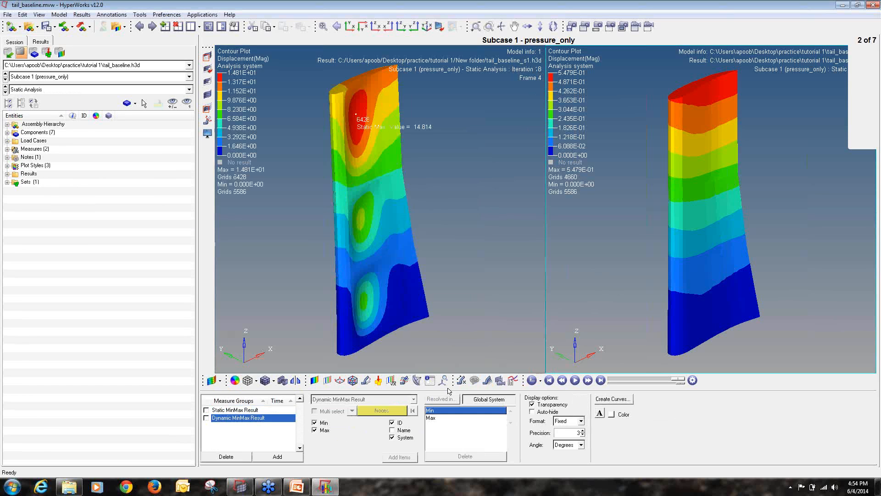
click(206, 409)
click(315, 422)
ctrl+drag(729, 197, 709, 142)
click(425, 244)
ctrl+drag(424, 243, 467, 154)
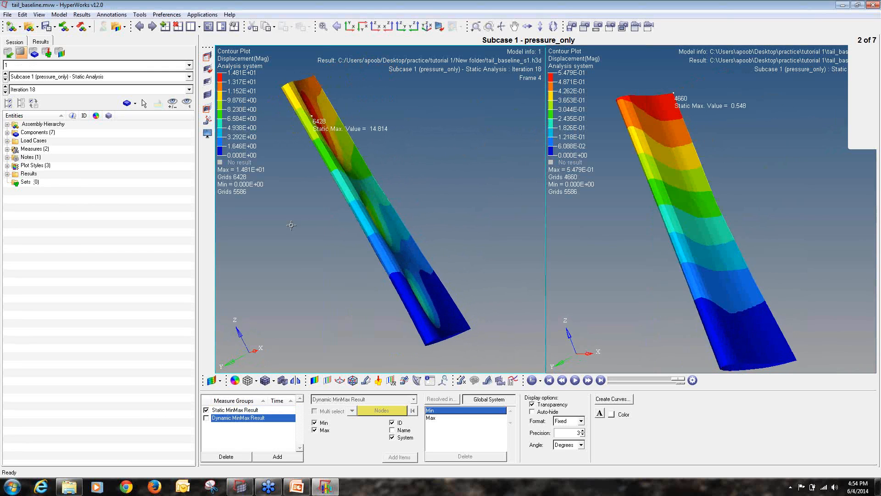
Contour the optimized model's von Mises Element Stresses (2D & 3D) with Simple averaging.
click(315, 380)
click(279, 407)
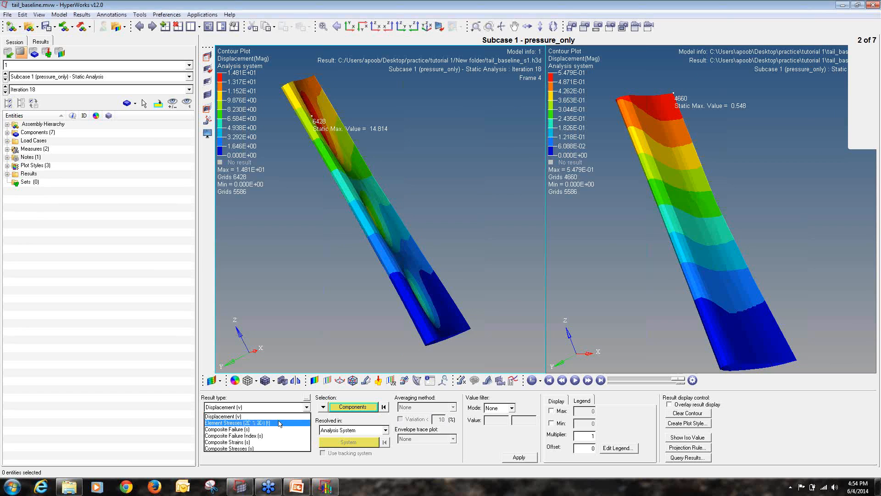
click(281, 423)
click(441, 411)
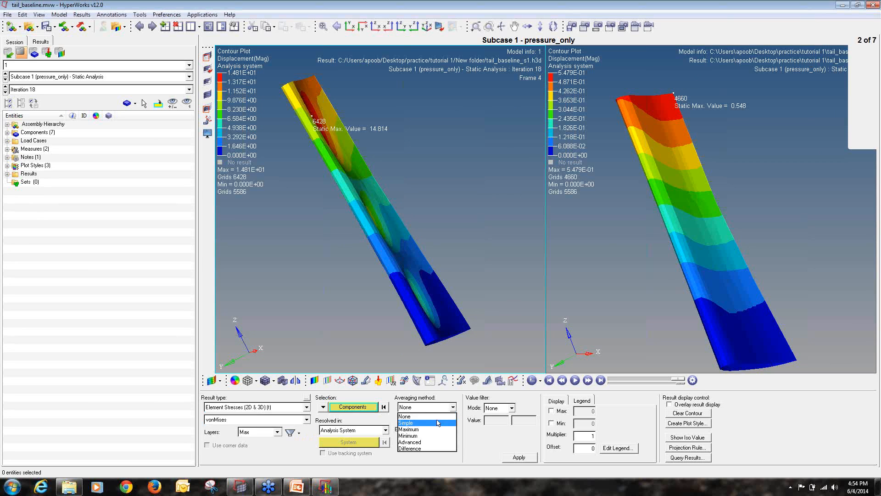
click(440, 420)
click(523, 457)
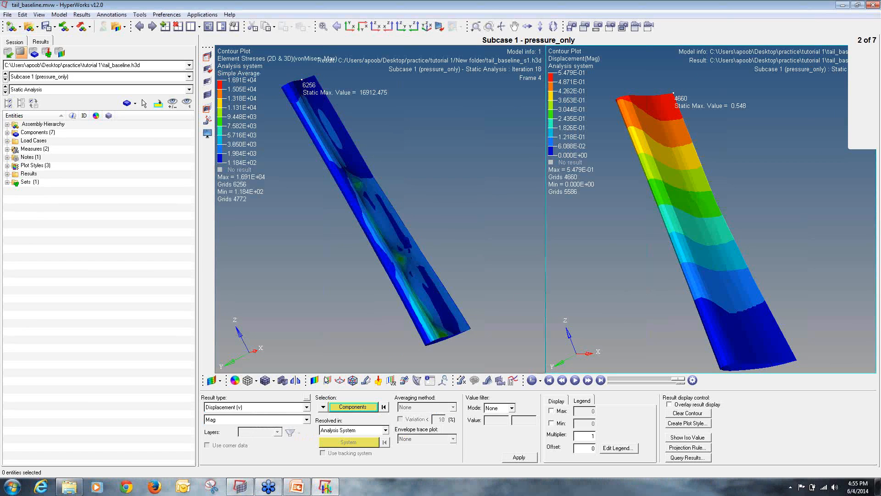
Contour the baseline model's von Mises Element Stresses (2D & 3D) with Simple averaging for comparison.
click(278, 407)
click(271, 423)
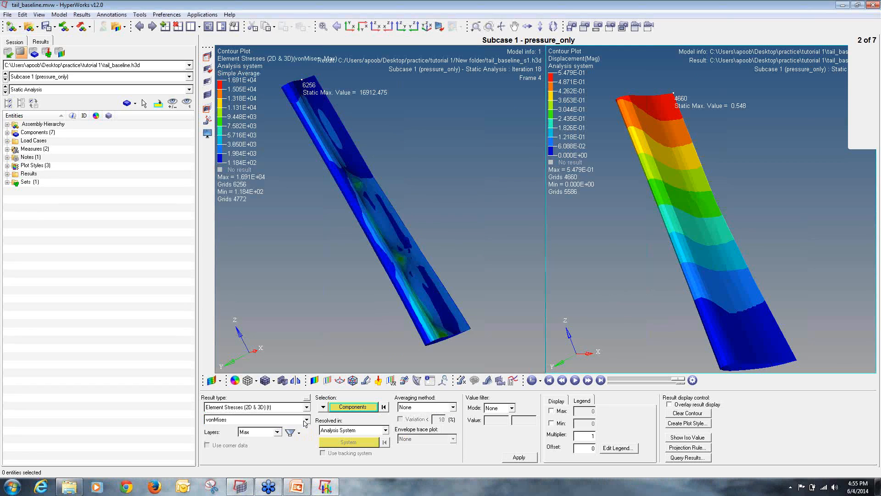
click(400, 407)
click(427, 421)
click(506, 455)
ctrl+drag(717, 214, 757, 311)
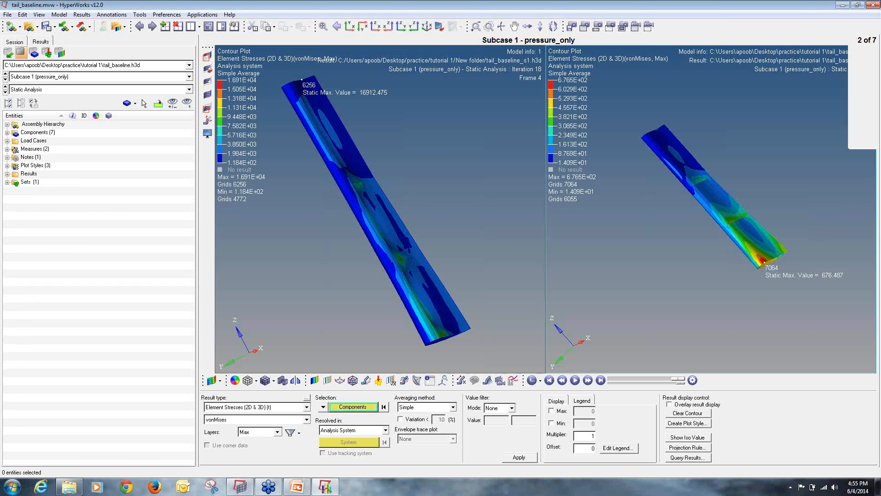
Close the HyperView session and start a new model in HyperMesh.
click(453, 274)
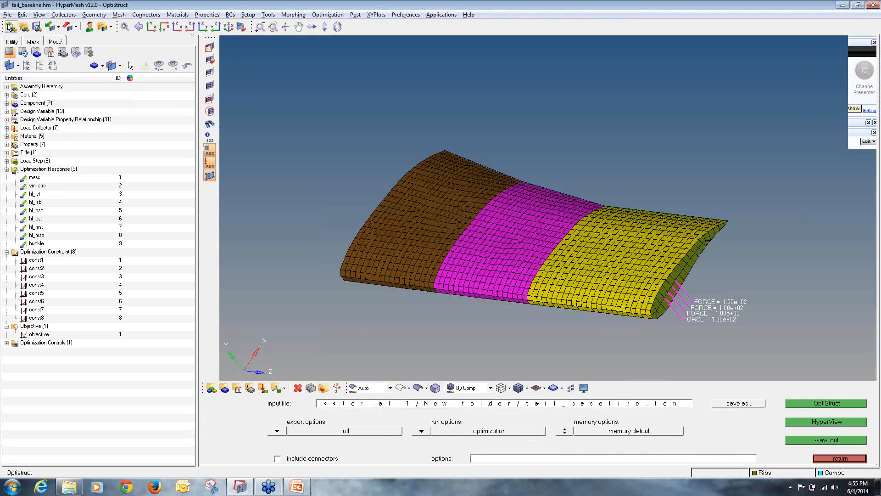
click(11, 26)
Switch to PowerPoint and present the OS-4070 slide on free-sizing nonlinear gap optimization of an airplane wing rib.
click(301, 490)
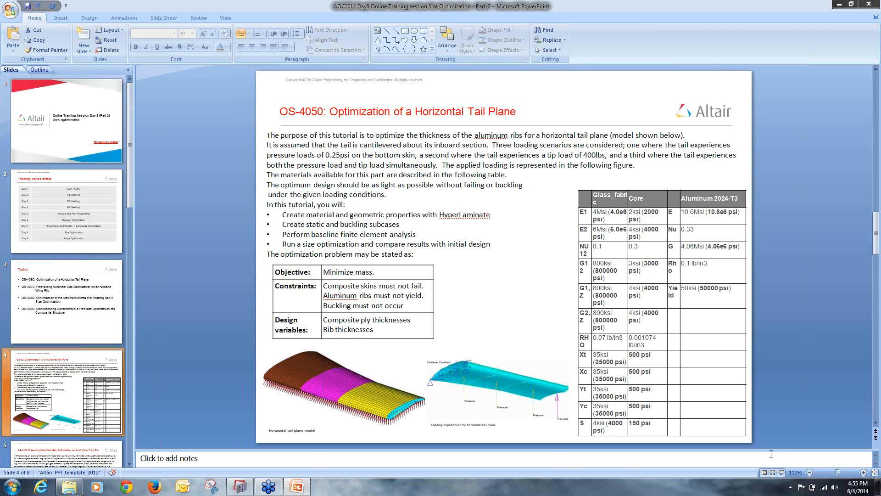
click(783, 472)
key(Right)
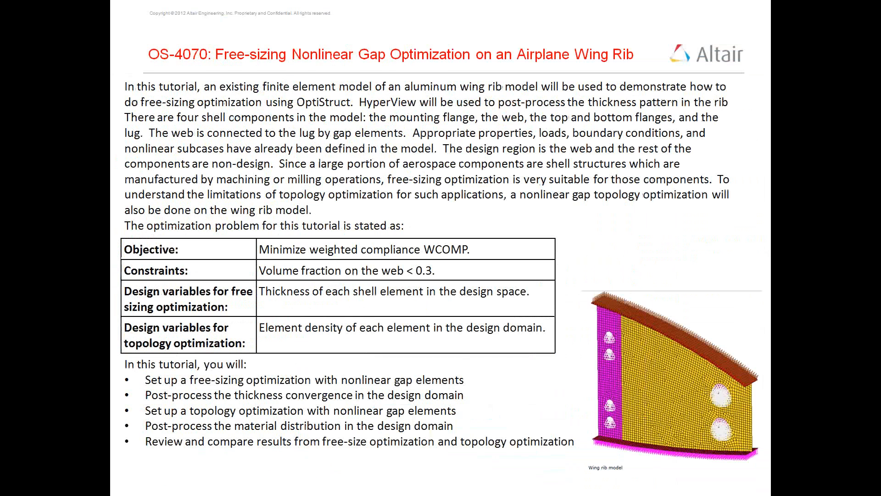
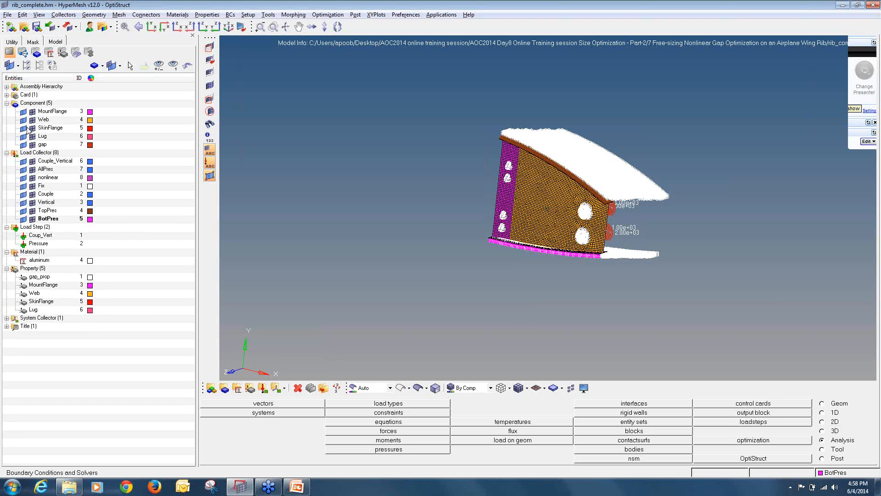
Hide all load collectors of the rib_complete model and inspect the rib's mesh from different angles.
drag(32, 161, 35, 215)
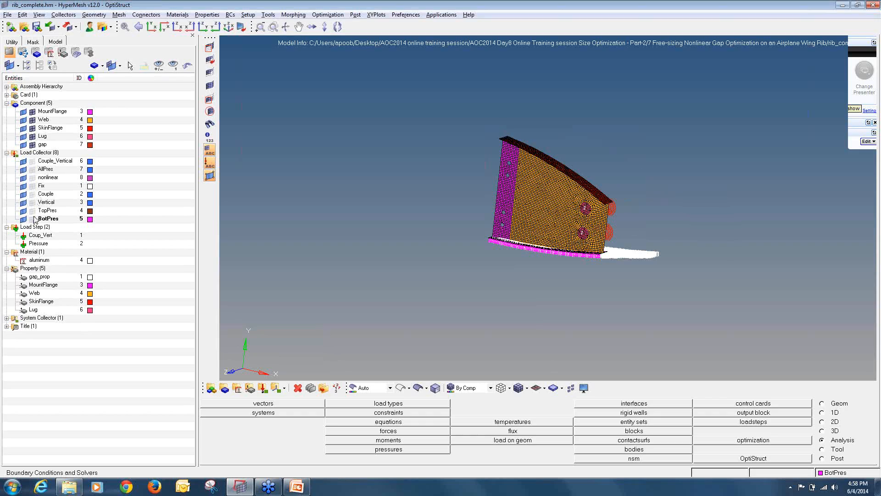
click(32, 218)
ctrl+drag(531, 273, 602, 225)
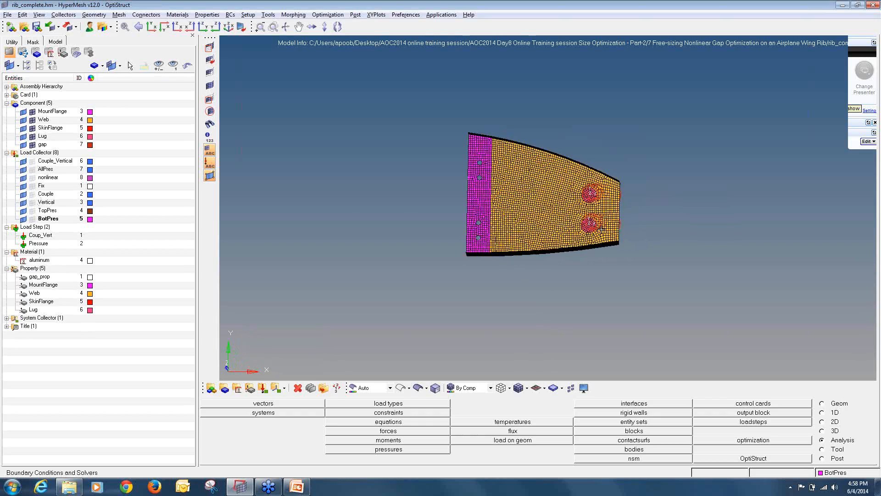
ctrl+scroll(602, 225, up, 4)
ctrl+drag(549, 271, 409, 193)
ctrl+scroll(409, 192, down, 2)
ctrl+right_drag(409, 193, 463, 210)
ctrl+drag(480, 192, 496, 213)
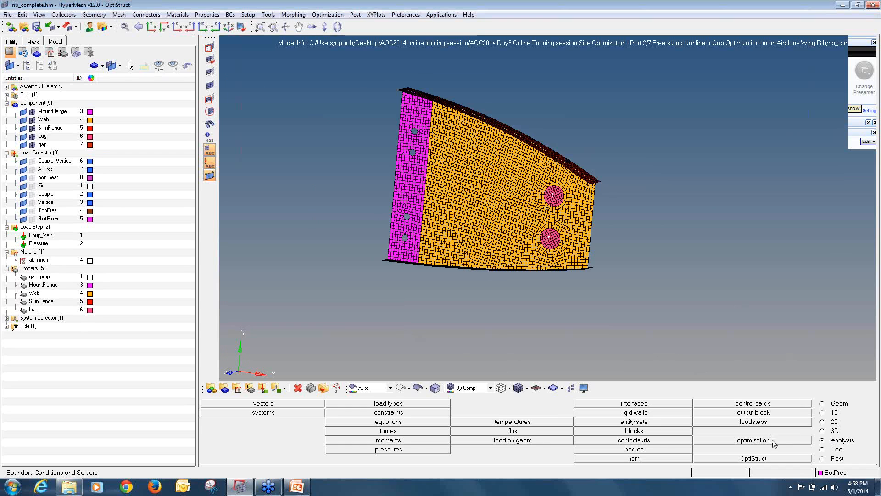
Create a free-size design variable named shells of type PSHELL on the Web property, with minimum thickness 0.0.
click(753, 440)
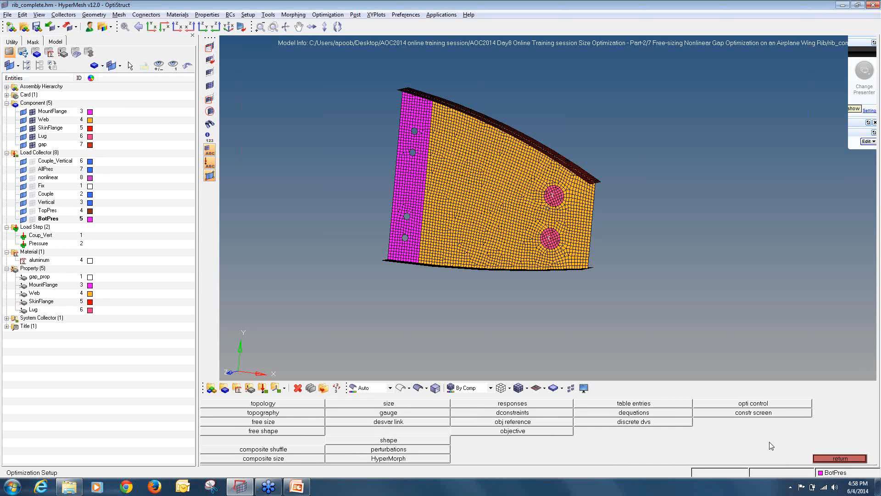
click(213, 423)
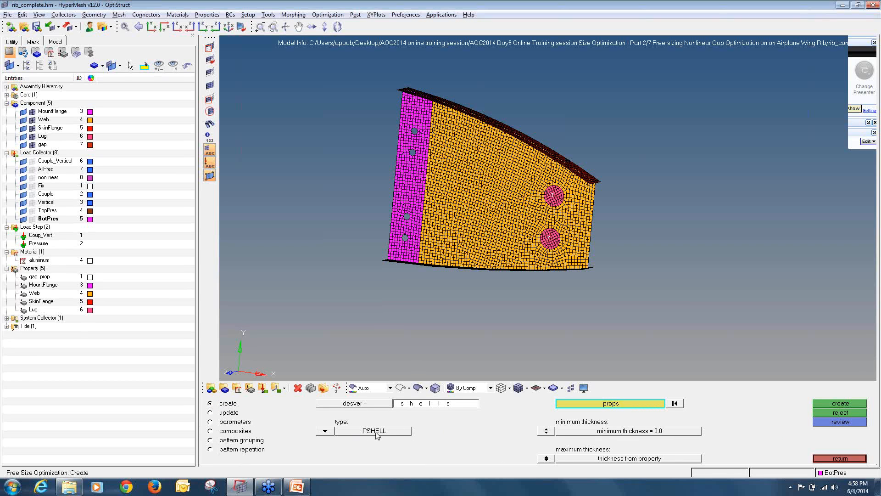
click(589, 406)
click(228, 424)
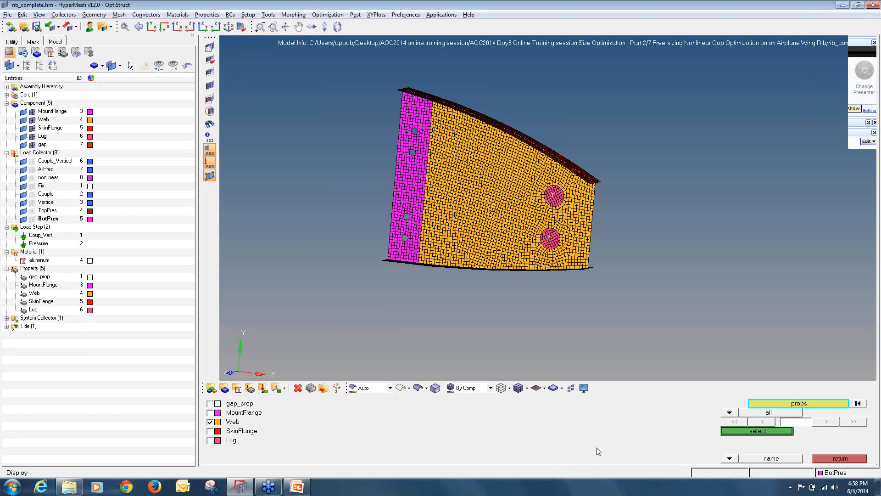
click(740, 431)
click(832, 403)
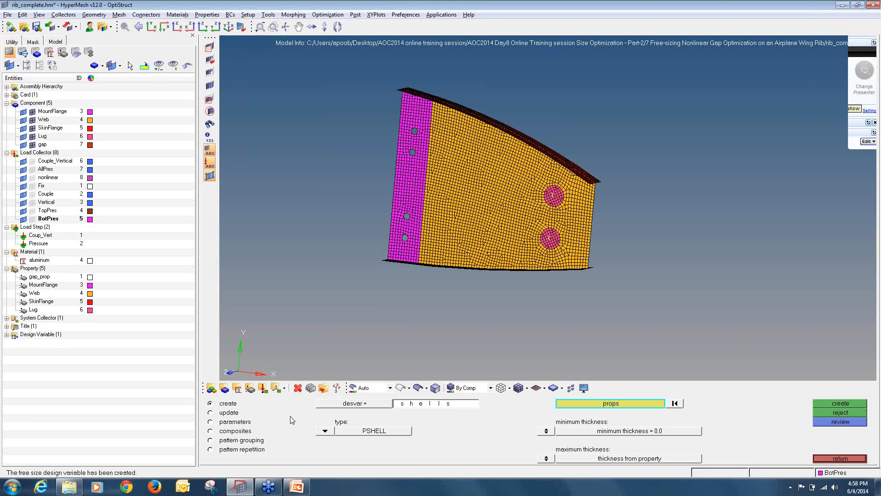
Set the minimum member size (mindim) of the shells free-size design variable to 2.0 and update it.
click(239, 421)
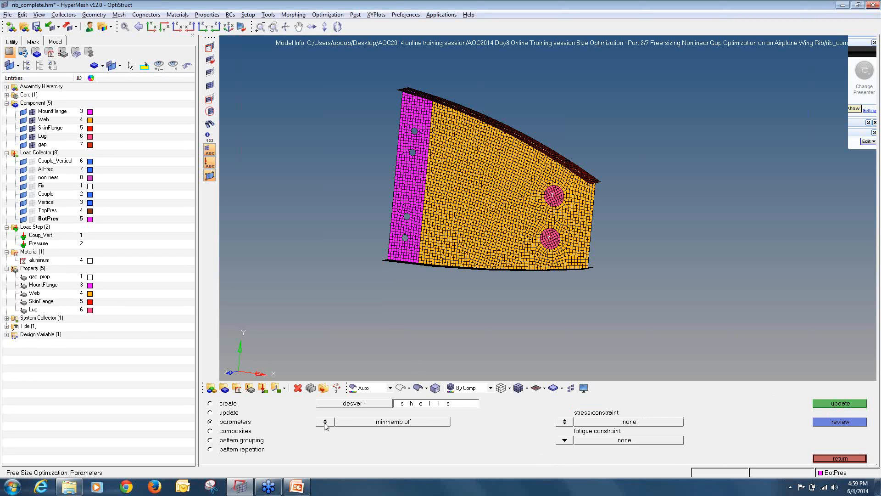
click(340, 403)
click(250, 404)
click(329, 421)
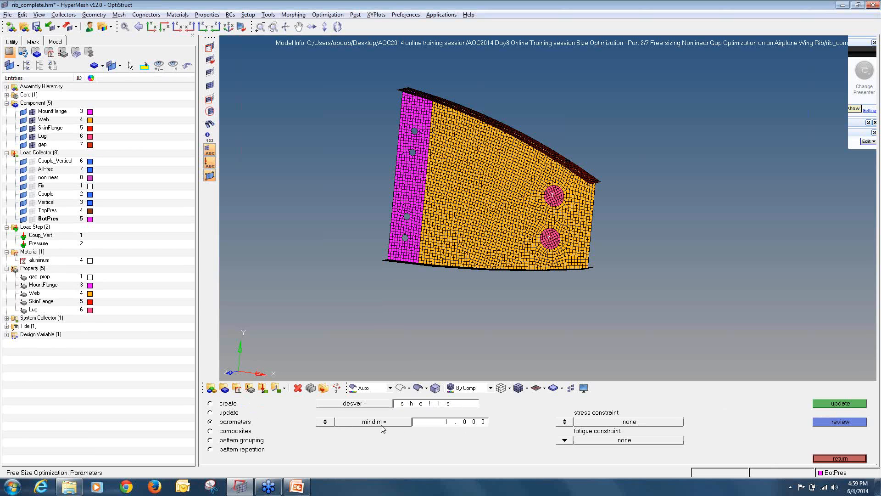
click(457, 422)
double_click(458, 423)
key(Num_Lock)
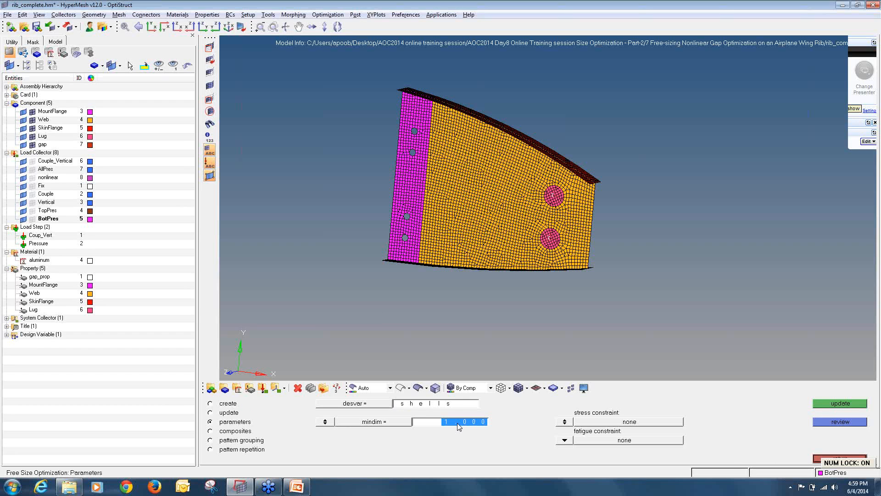
text(2)
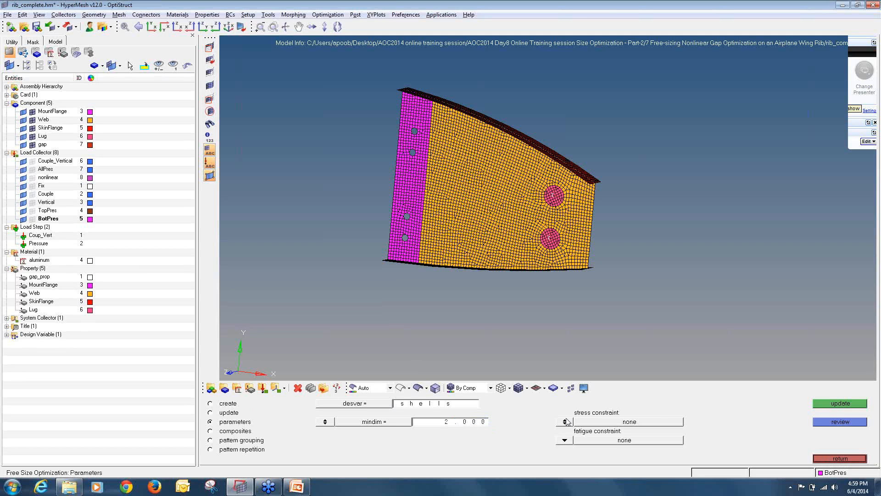
click(843, 405)
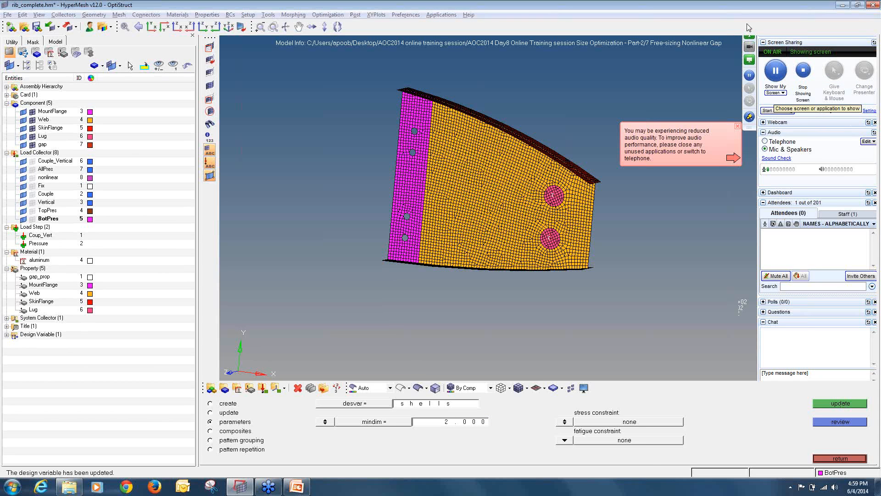
click(840, 458)
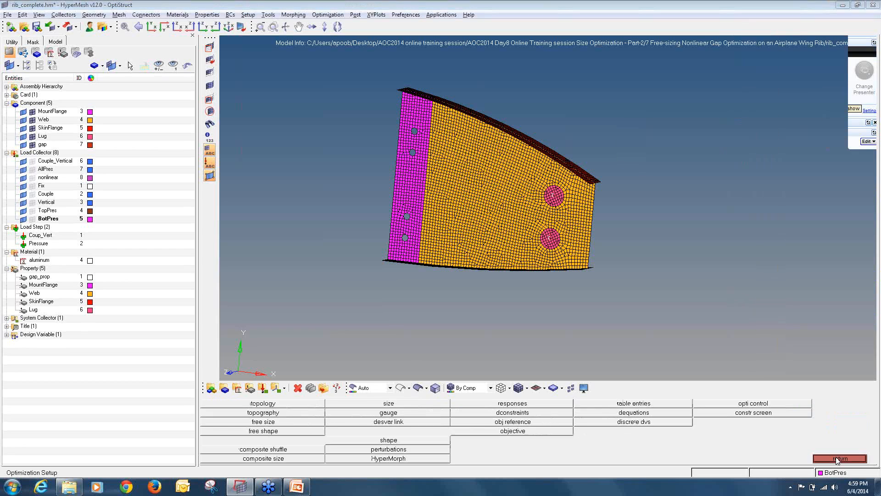
Create a weighted compliance response named wcomp, including the Pressure load step.
click(550, 405)
click(410, 404)
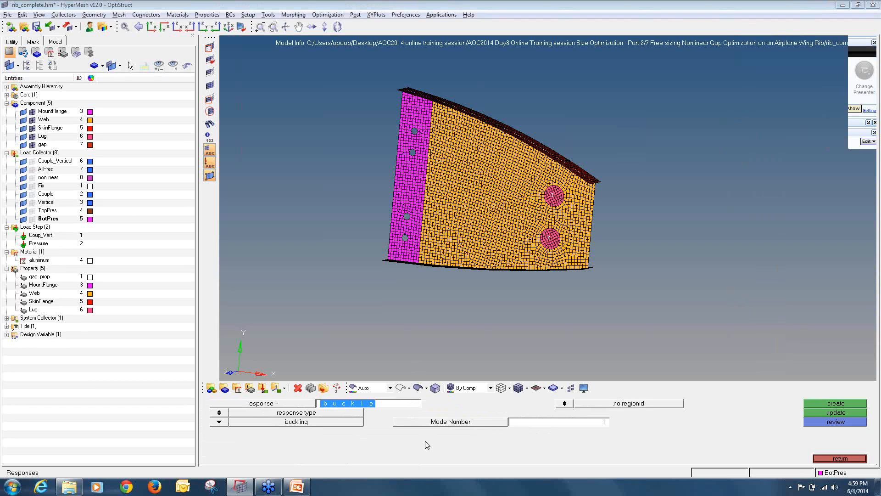
text(wcomp)
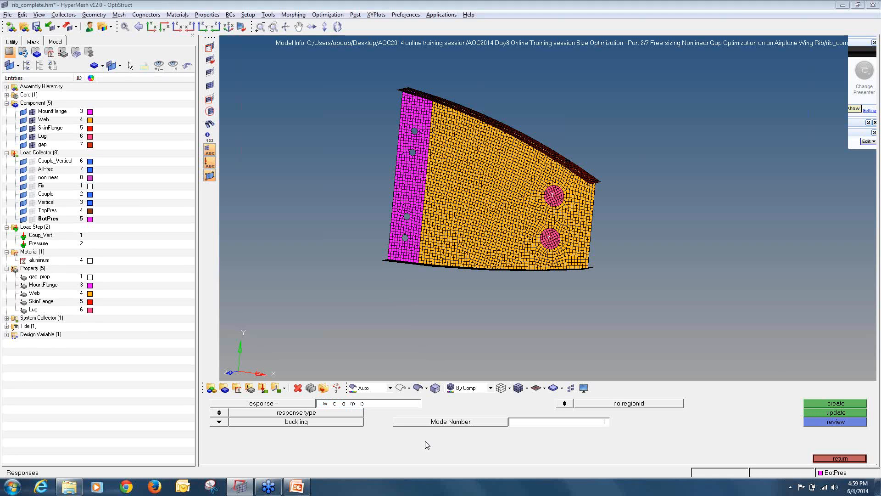
click(225, 421)
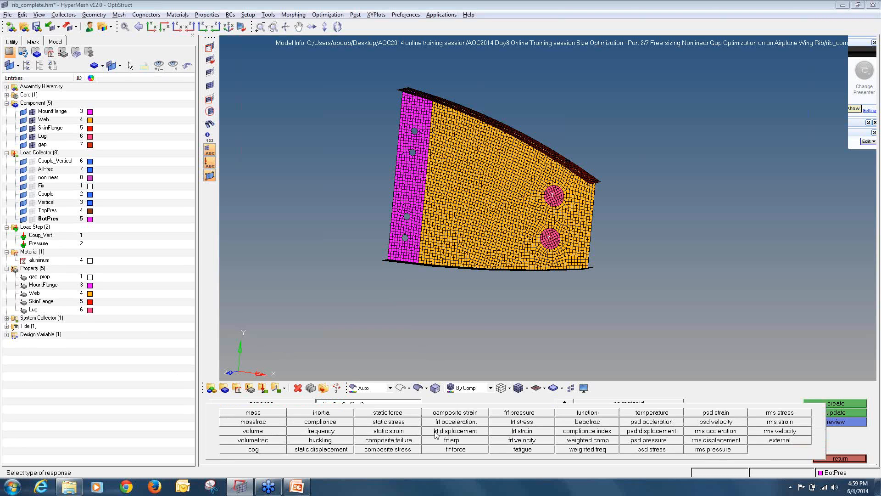
click(581, 440)
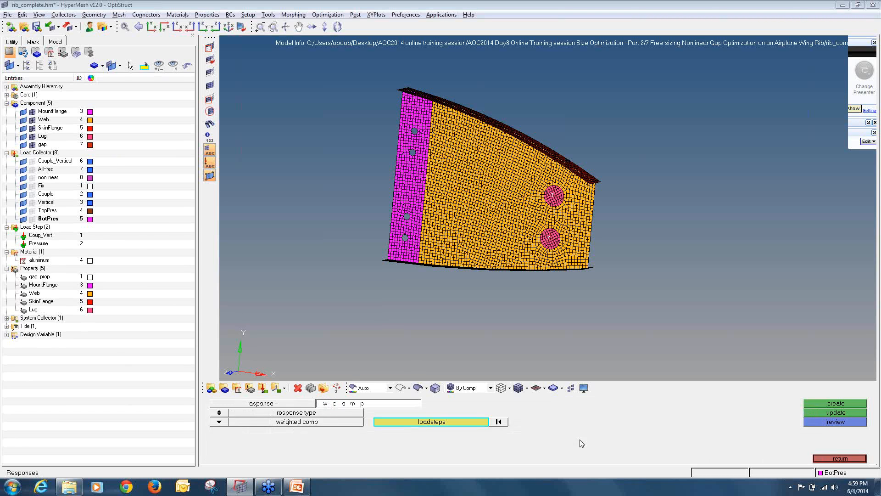
click(452, 425)
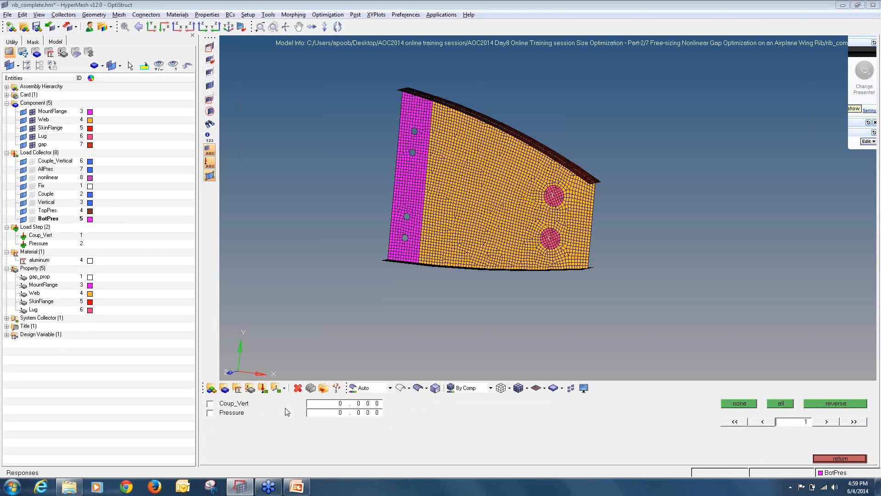
click(230, 413)
click(833, 459)
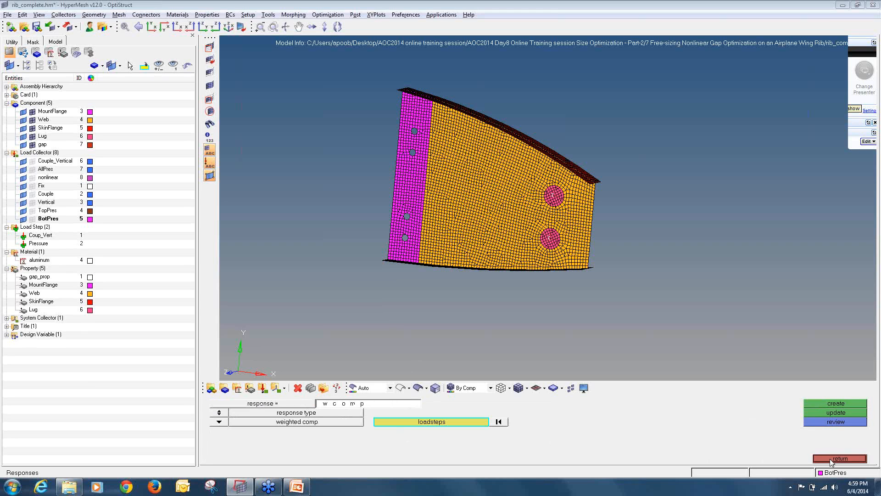
click(825, 404)
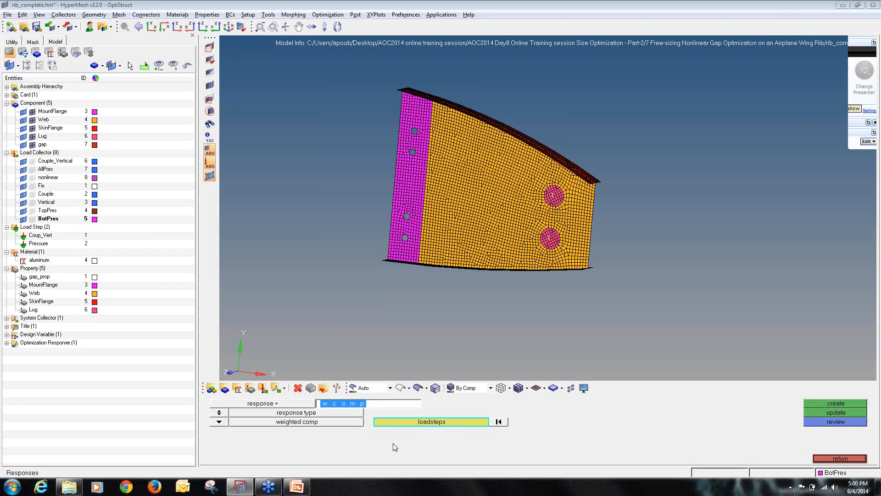
Create a total volume fraction response named volfrac and list the design variable and responses in the model tree.
text(v)
click(219, 421)
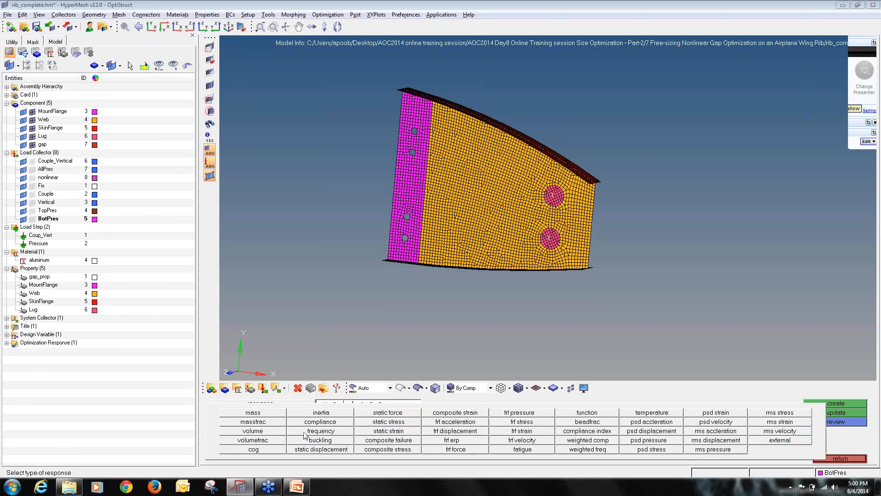
click(280, 441)
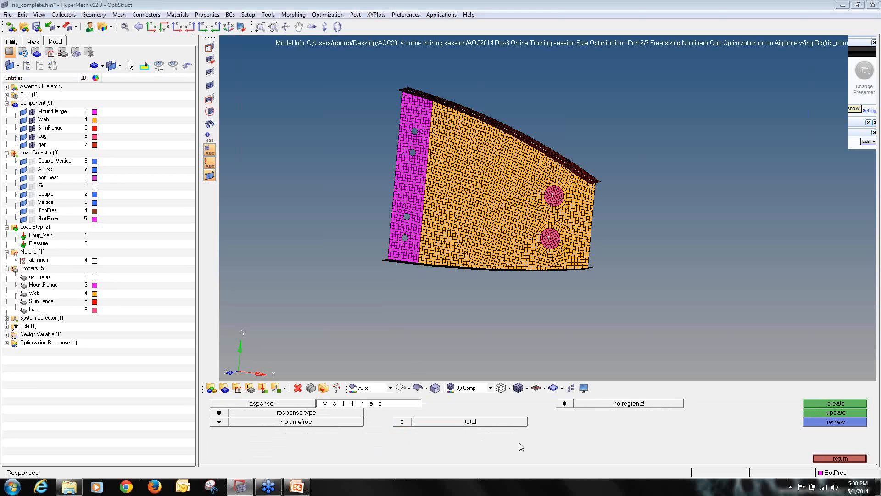
click(833, 404)
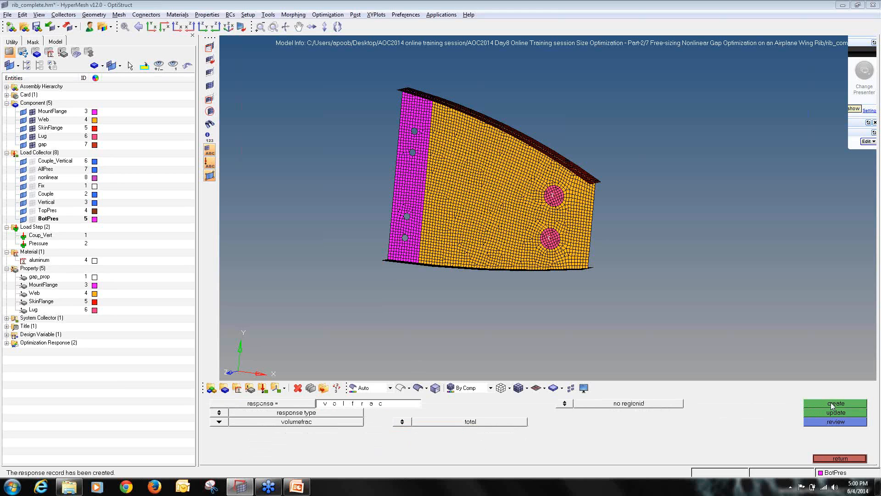
click(7, 334)
click(7, 350)
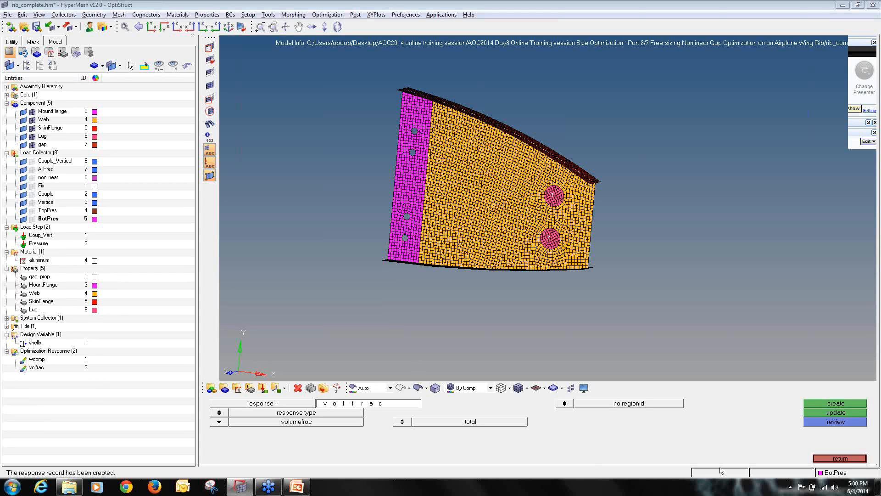
click(840, 458)
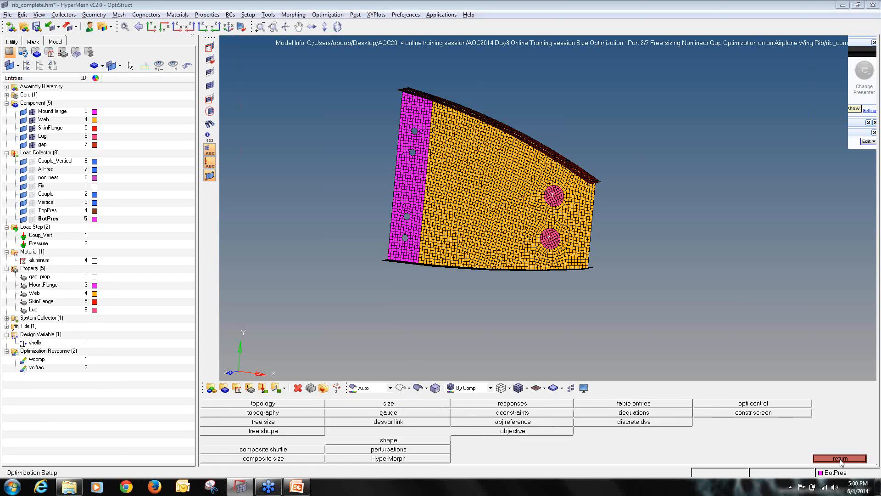
Create an optimization constraint named vol on the volfrac response with an upper bound of 0.3.
click(478, 414)
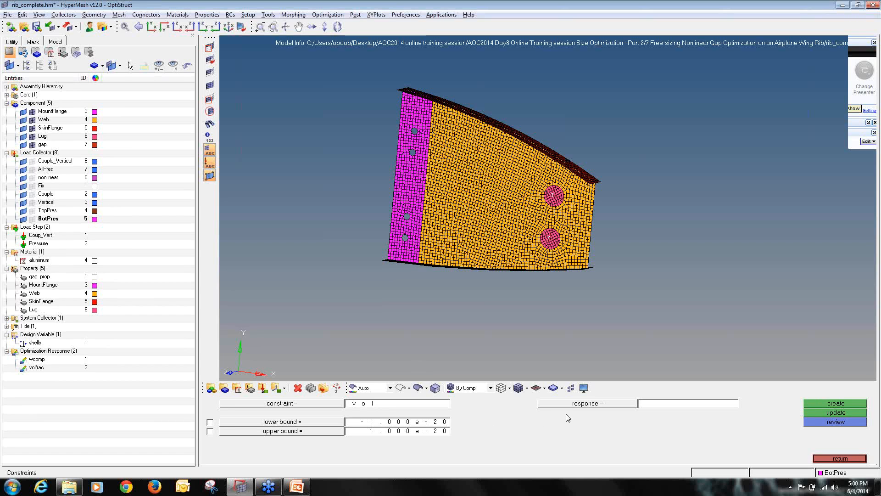
click(575, 404)
click(285, 413)
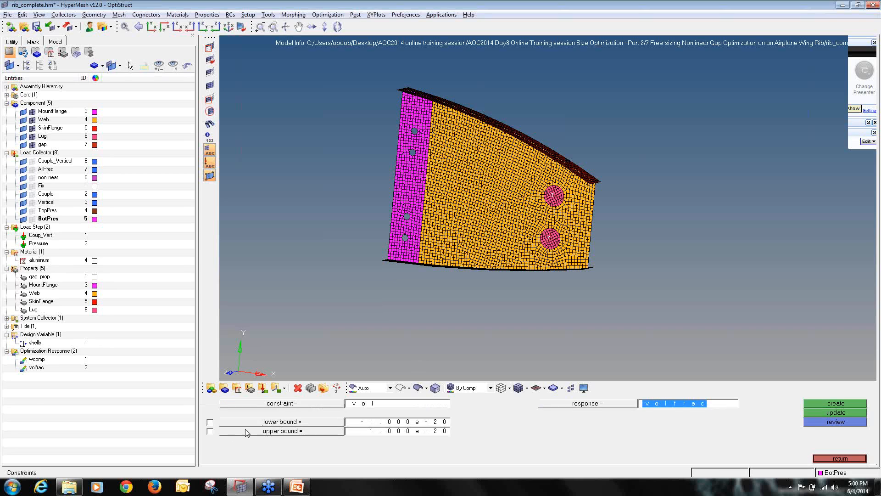
click(211, 432)
click(381, 431)
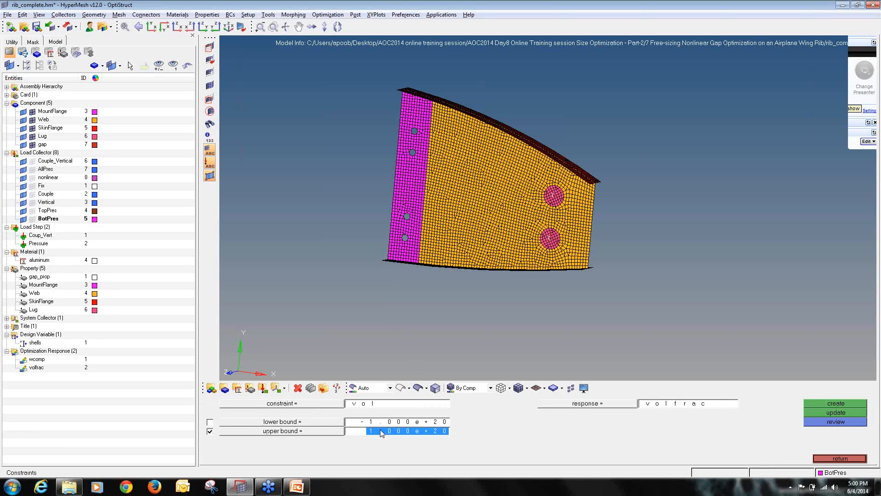
text(0.300)
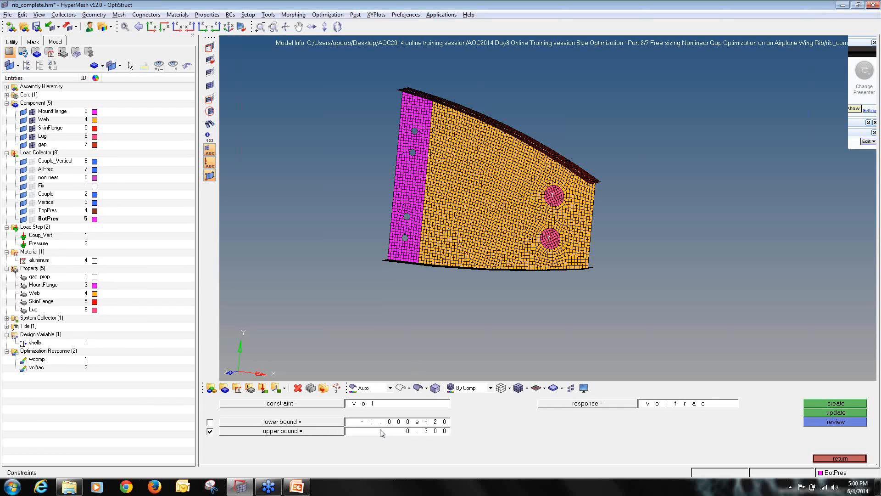
click(815, 402)
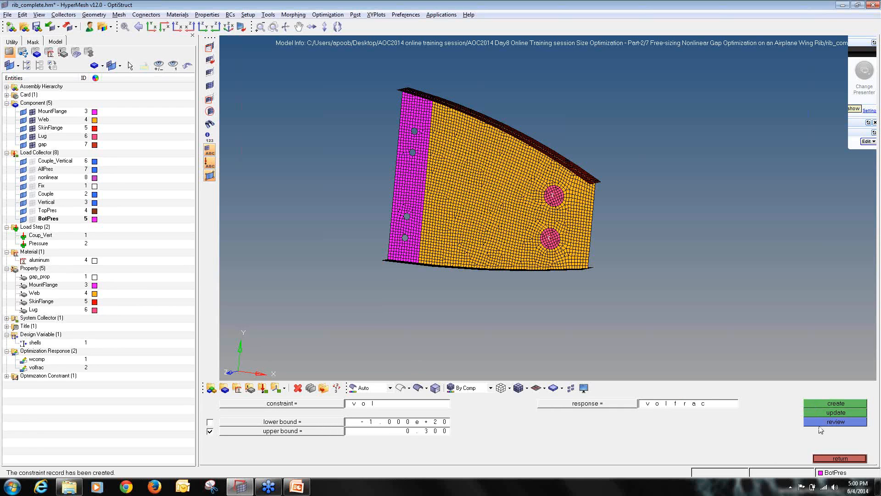
click(829, 458)
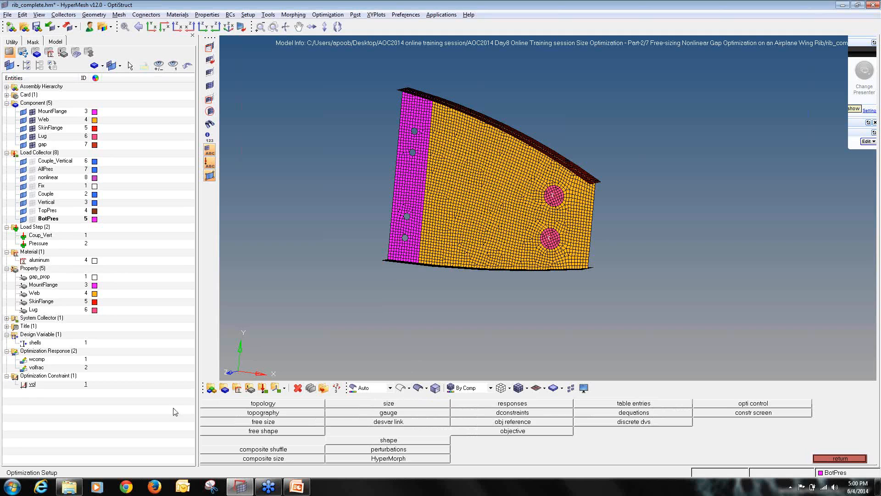
Define an objective that minimizes the wcomp response and finish the optimization setup.
click(541, 433)
click(537, 406)
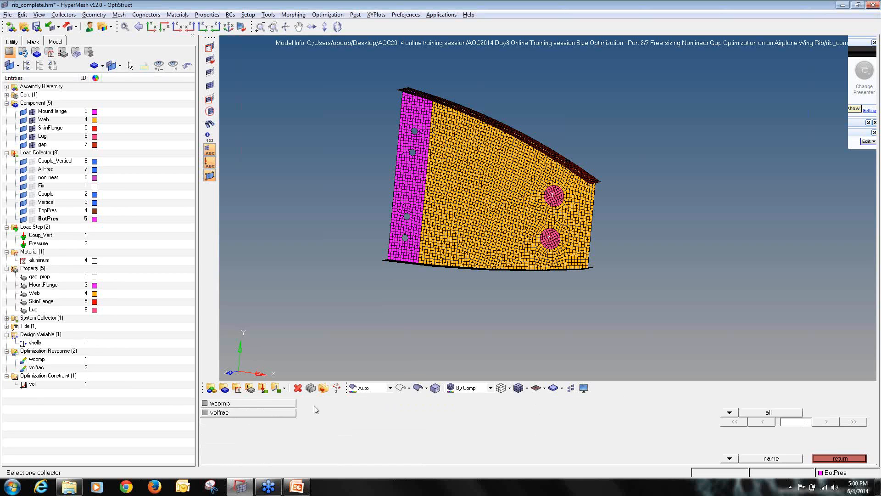
click(293, 404)
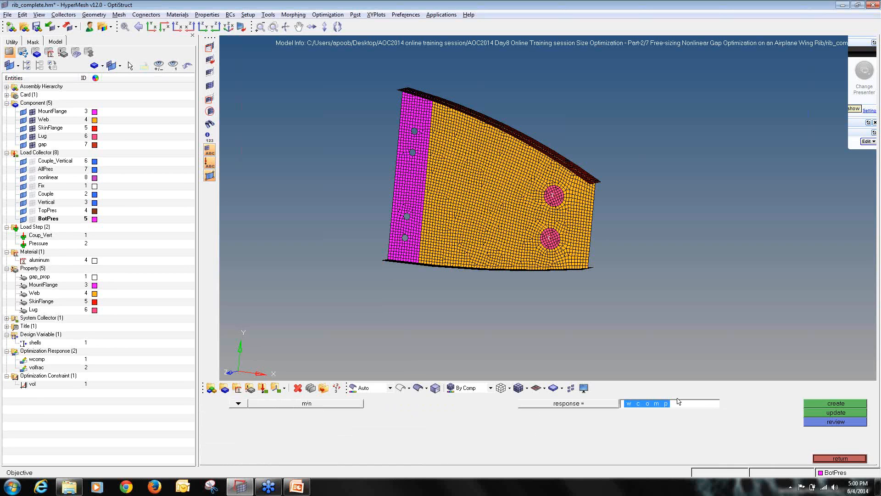
click(816, 403)
click(840, 458)
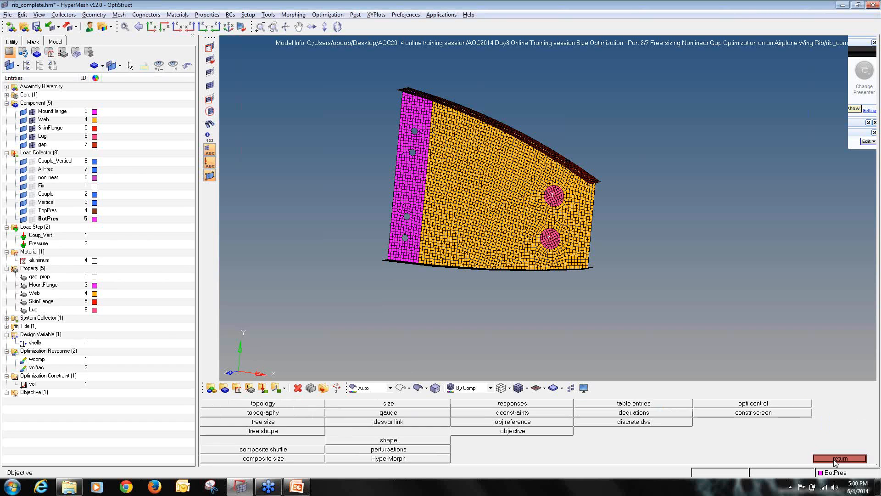
click(839, 458)
click(6, 393)
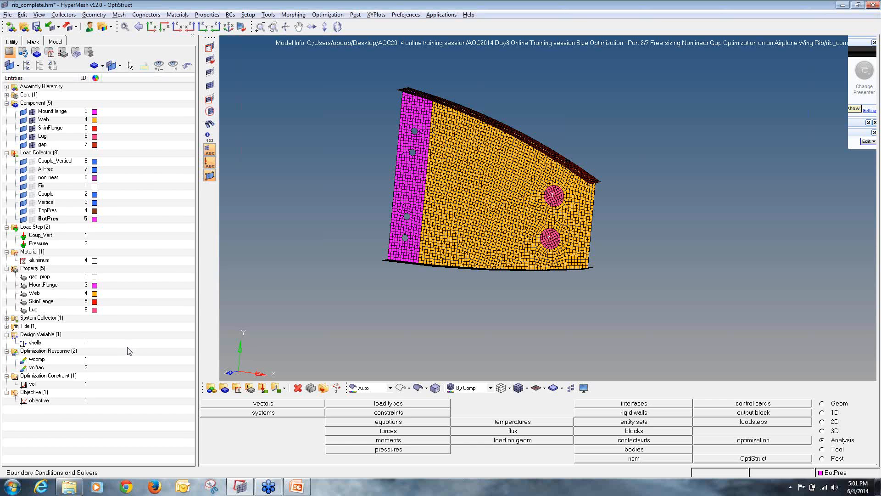
Start saving the model under a new location and create a folder named tutorial 2 in the desktop's practice folder.
click(8, 15)
click(23, 66)
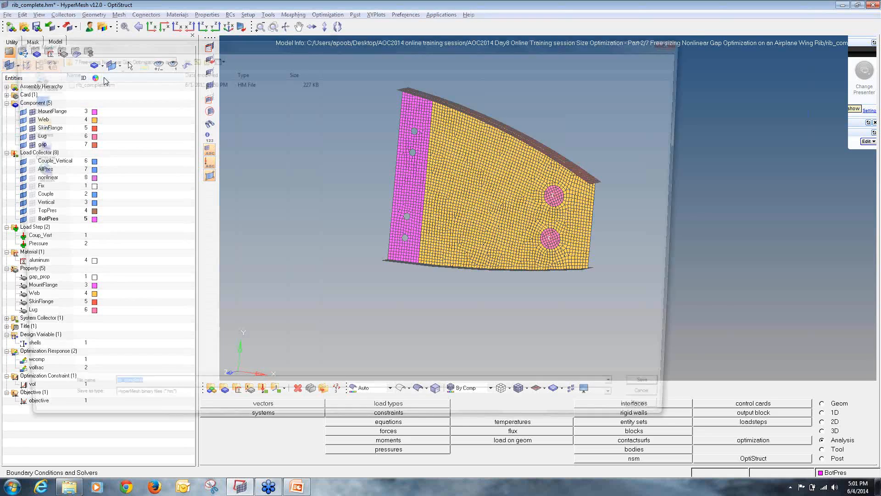
click(23, 104)
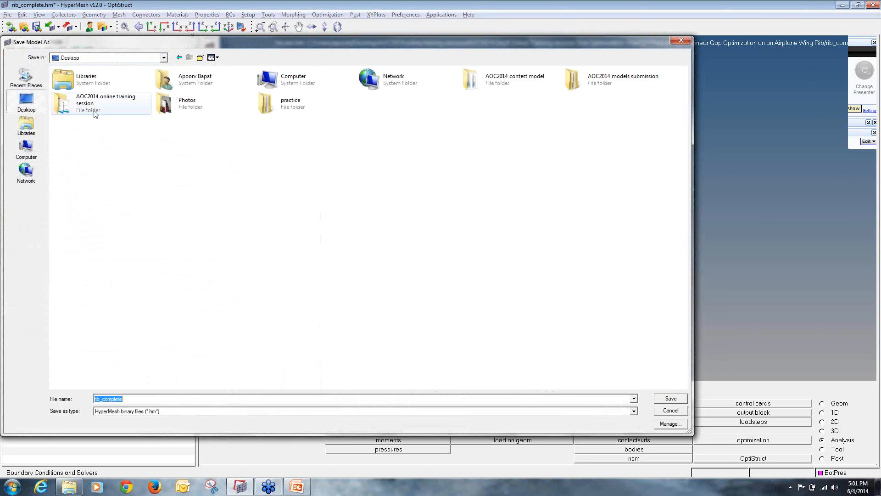
double_click(271, 105)
click(201, 59)
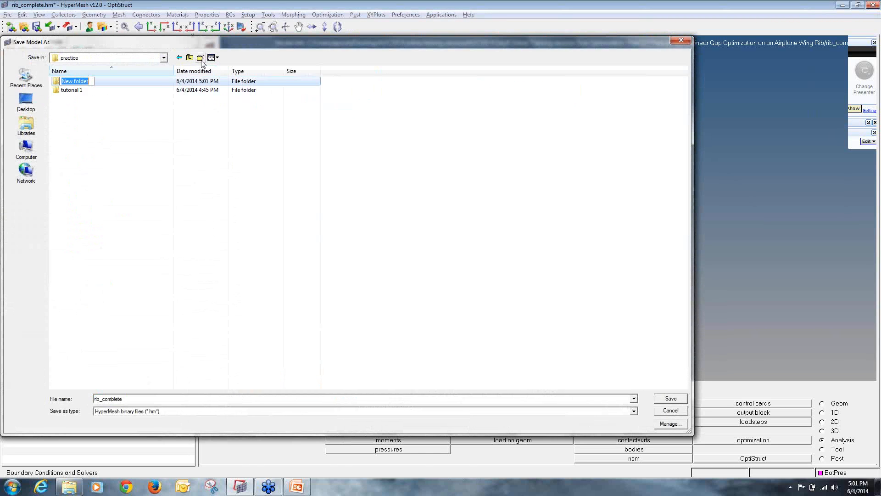
text(tutorial 2)
key(Return)
key(Return)
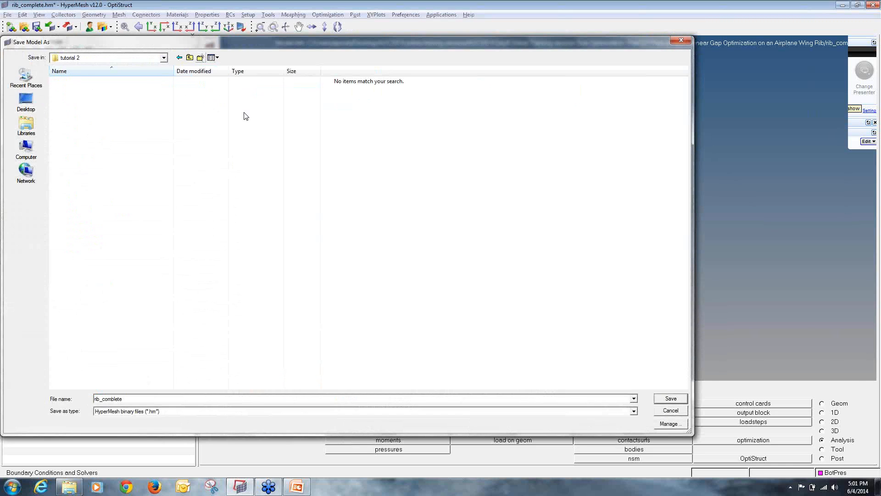
Create a subfolder named run1 inside tutorial 2 and save the model there as rib_complete.
click(200, 61)
text(run1)
key(Return)
key(Return)
click(672, 399)
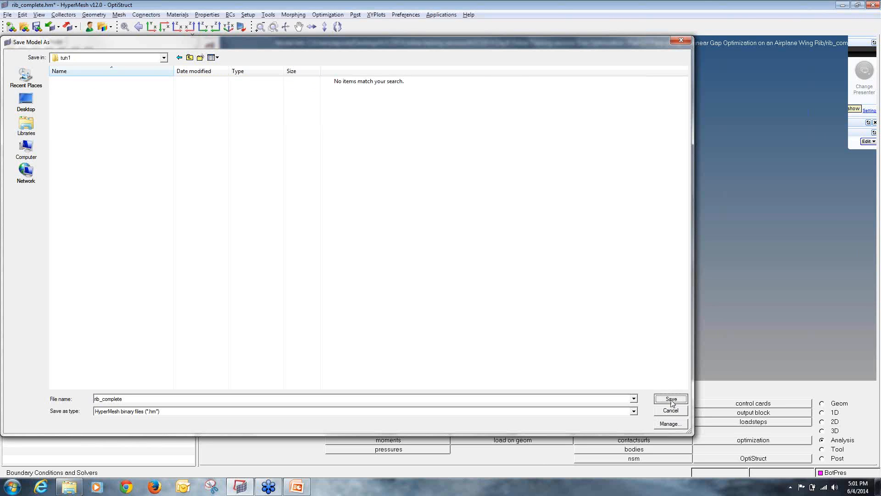
Run the OptiStruct optimization of rib_complete.fem with all entities exported and default memory.
click(781, 458)
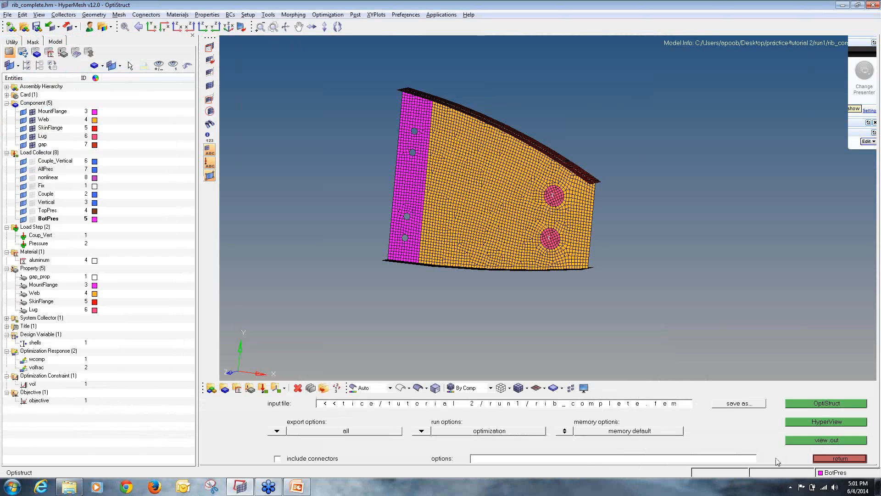
click(798, 404)
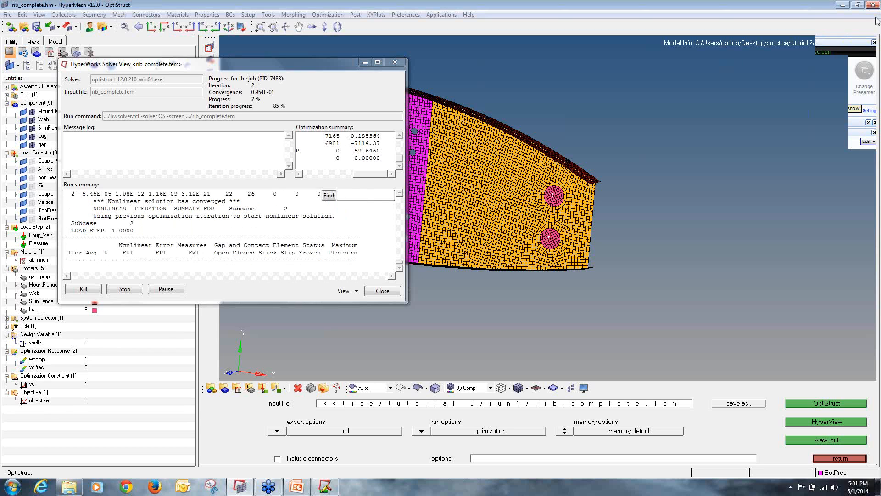
Open the finished optimization's results in HyperView, dismiss the message log and turn the rib to face the web.
mouse_move(752, 21)
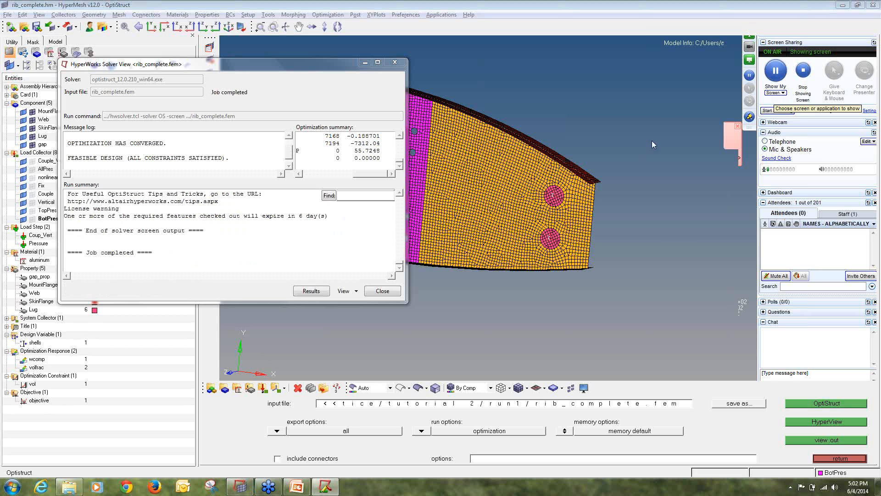
click(311, 291)
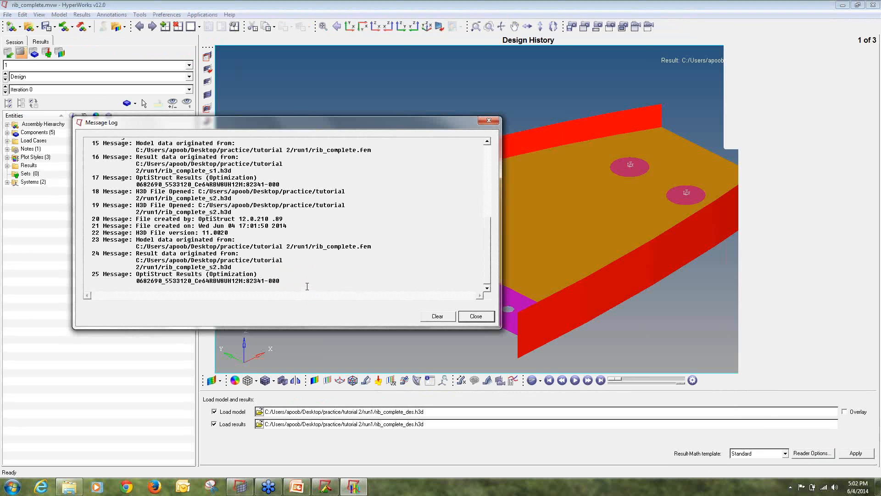
click(475, 316)
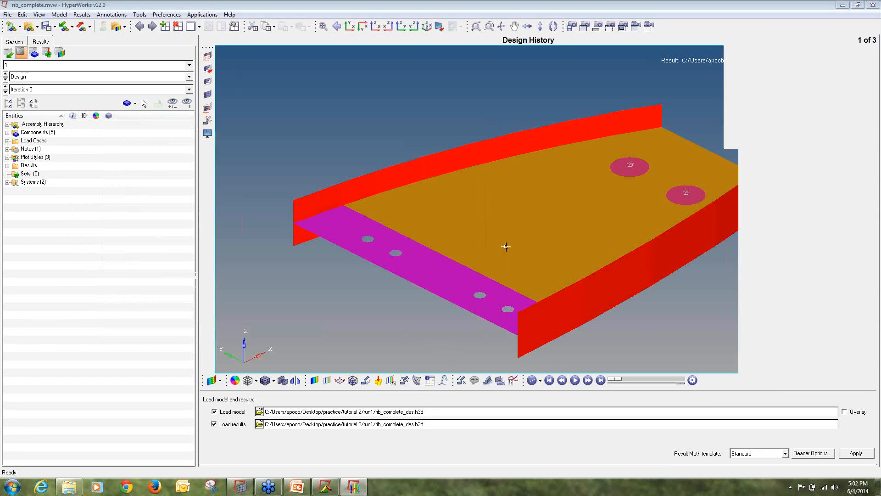
ctrl+drag(635, 258, 487, 261)
ctrl+right_drag(487, 260, 428, 236)
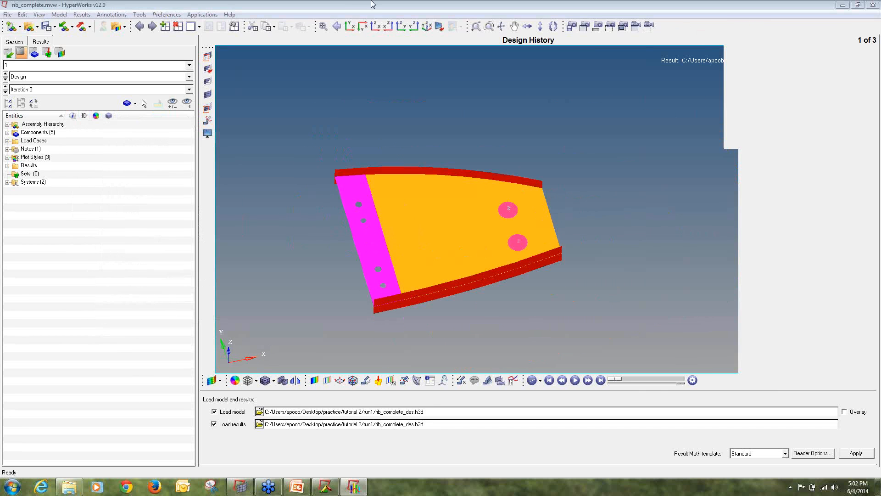
Hide the Lug, MountFlange and SkinFlange components to isolate the Web in the results model.
click(8, 133)
click(24, 148)
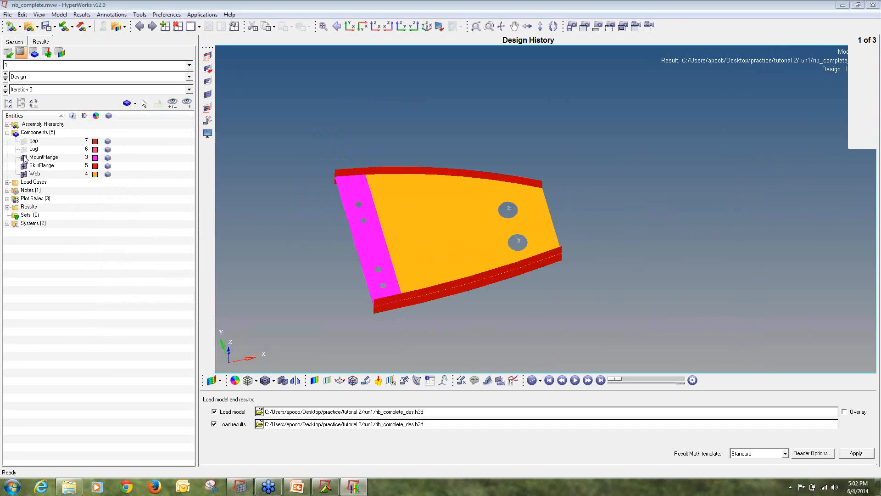
click(24, 157)
click(23, 165)
ctrl+drag(503, 228, 418, 230)
Load Iteration 6 of the design results and contour the element thicknesses.
click(87, 89)
scroll(86, 95, down, 1)
click(75, 125)
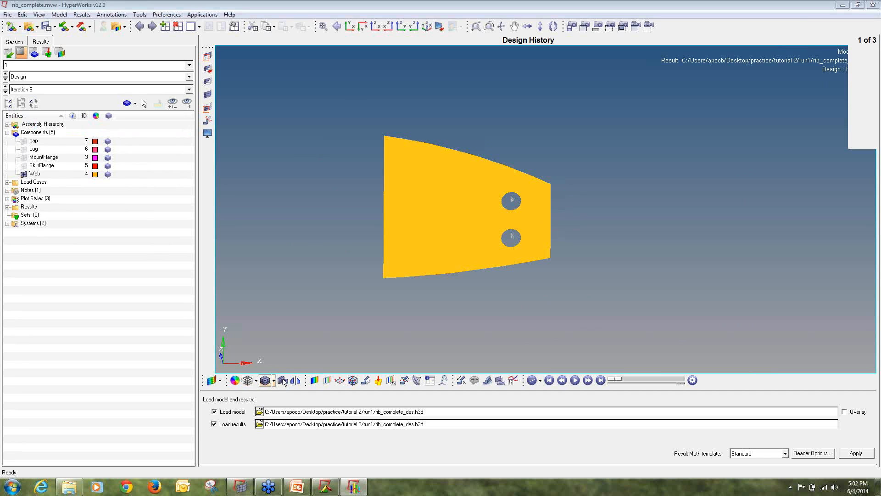
click(314, 380)
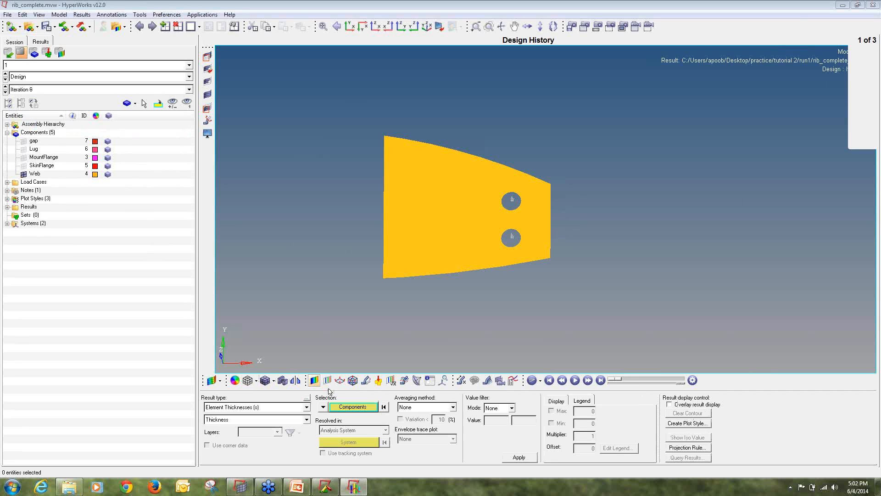
click(512, 459)
Reapply the thickness contour with the Simple averaging method.
click(438, 407)
click(436, 421)
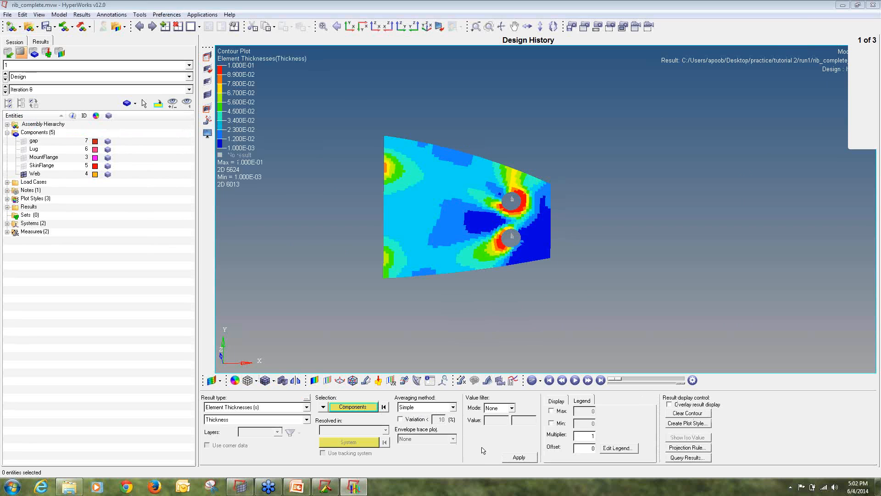
click(511, 459)
ctrl+right_drag(466, 258, 553, 231)
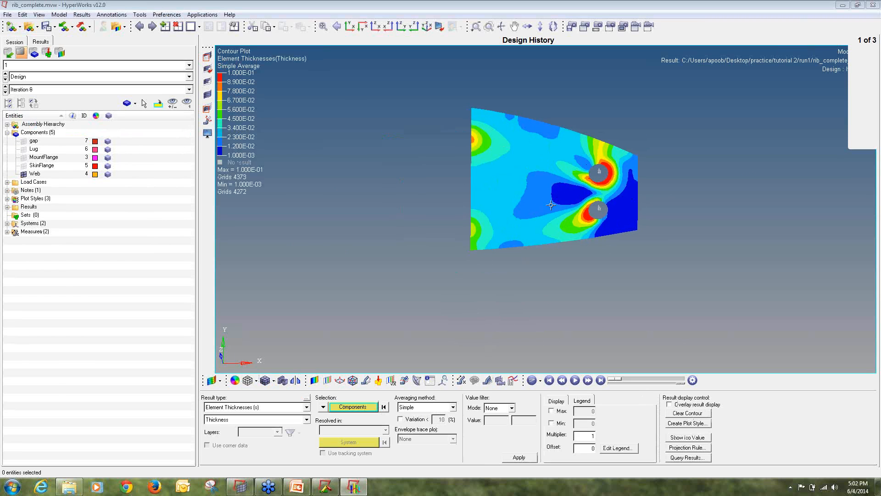
click(234, 419)
click(234, 428)
click(249, 408)
click(248, 412)
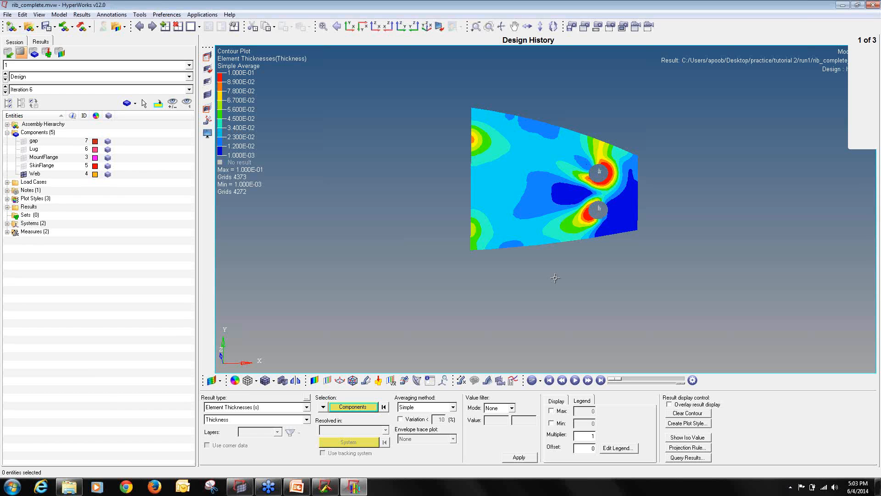
Quit HyperView, confirming the exit, and close the finished solver run in HyperMesh.
click(872, 4)
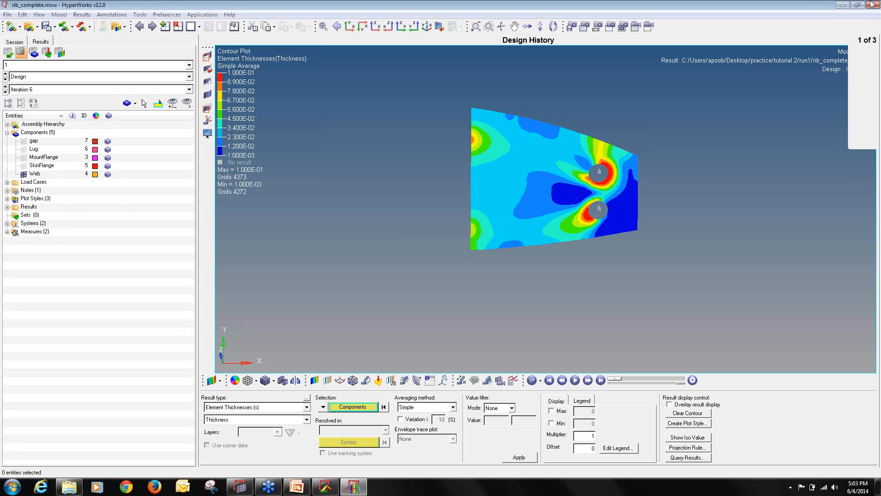
click(450, 274)
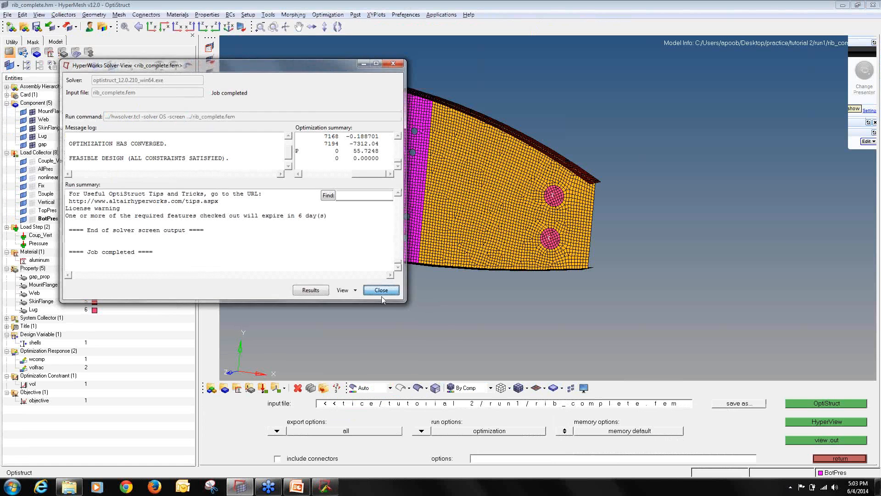
click(382, 296)
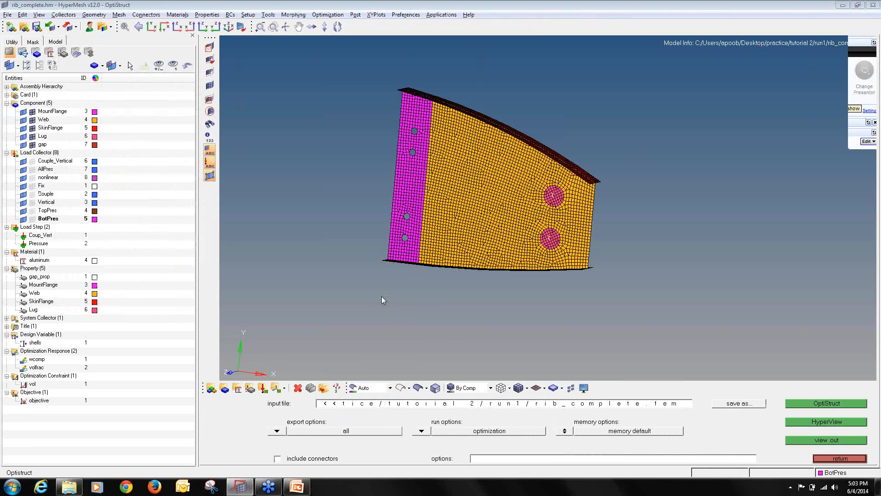
Delete the free-size design variable from the model, keeping the responses, constraint and objective.
click(40, 334)
right_click(54, 337)
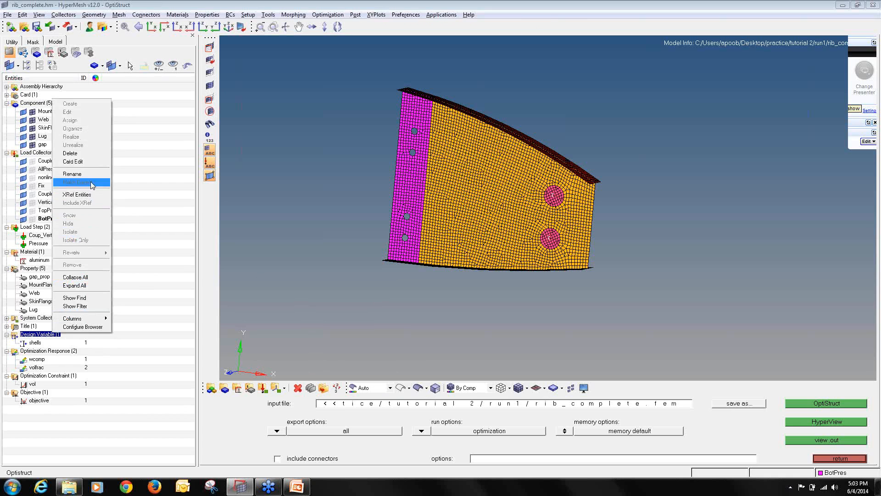
click(70, 153)
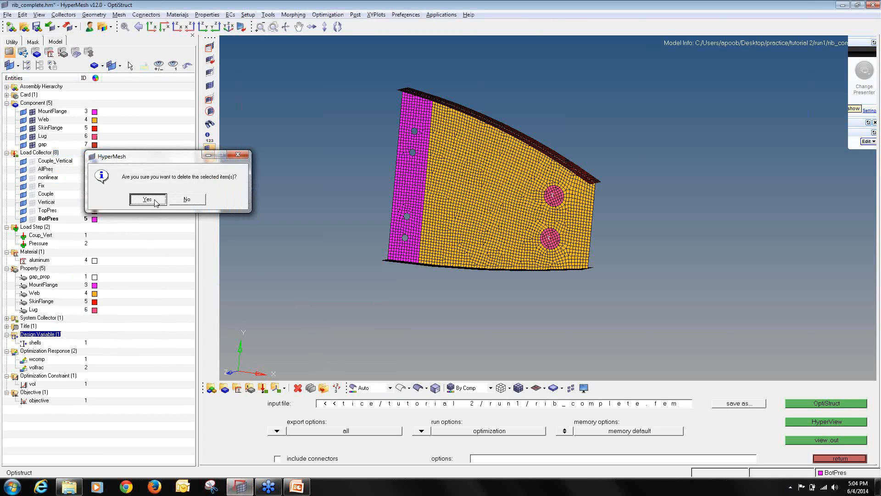
click(147, 198)
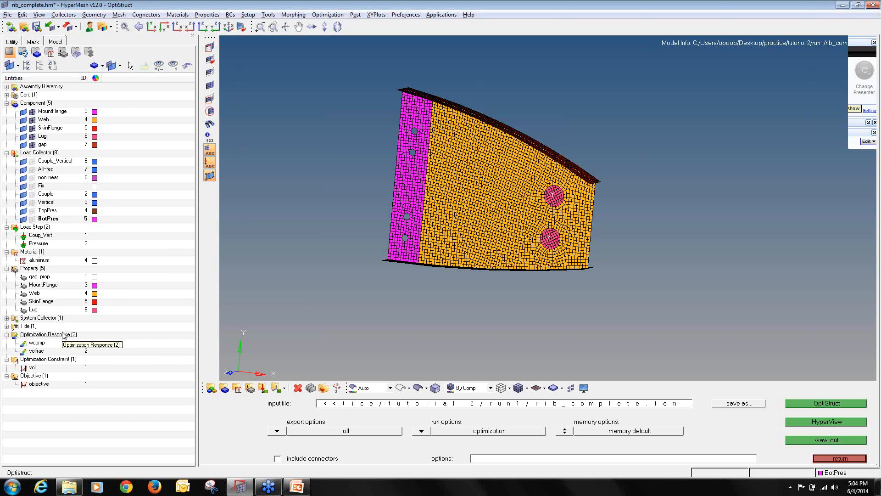
Create a topology design variable named shell for the Web property, type PSHELL with base thickness 0.0.
click(862, 460)
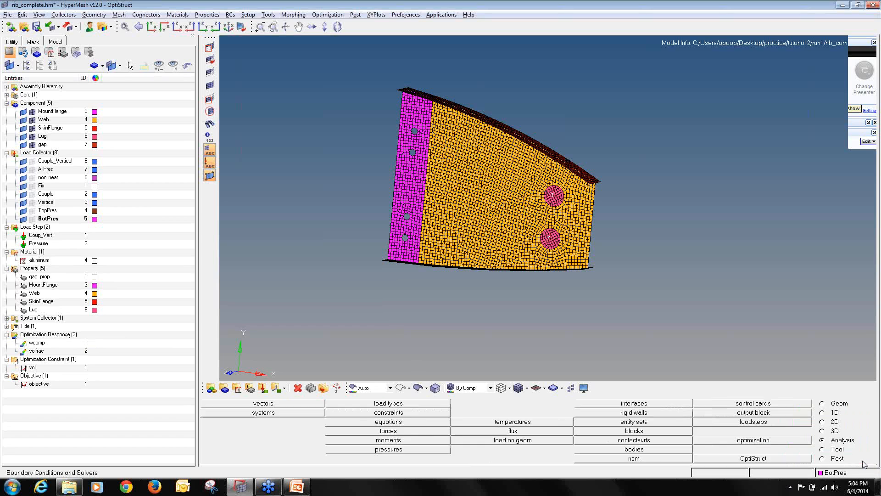
click(755, 441)
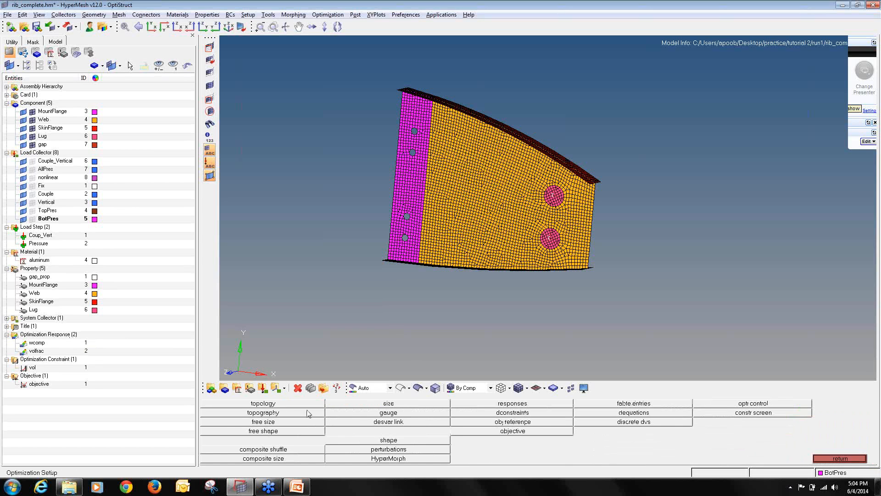
click(307, 404)
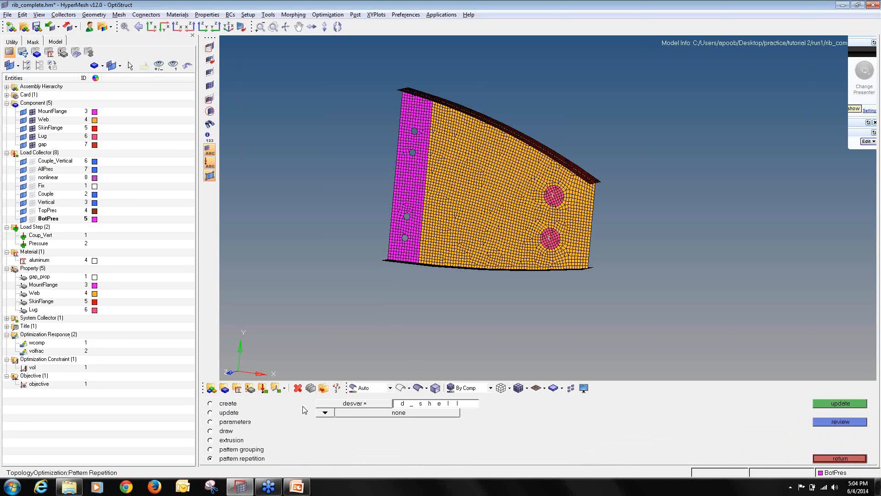
click(227, 404)
click(423, 404)
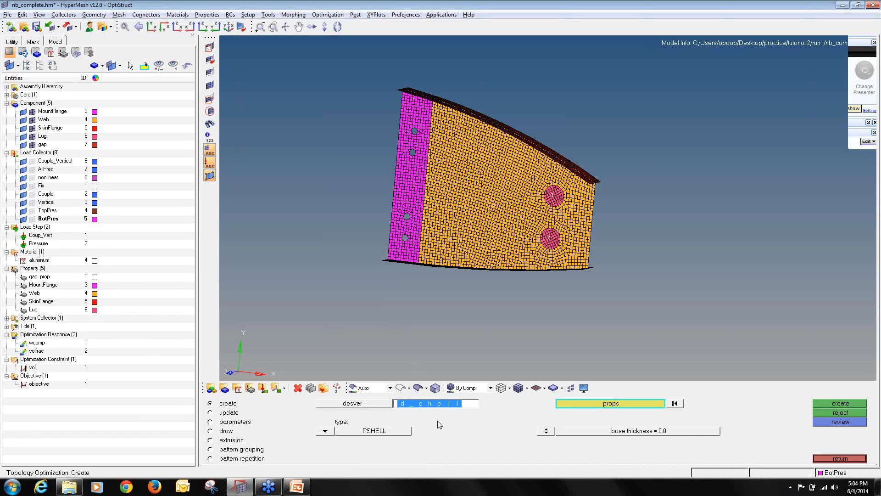
text(sh)
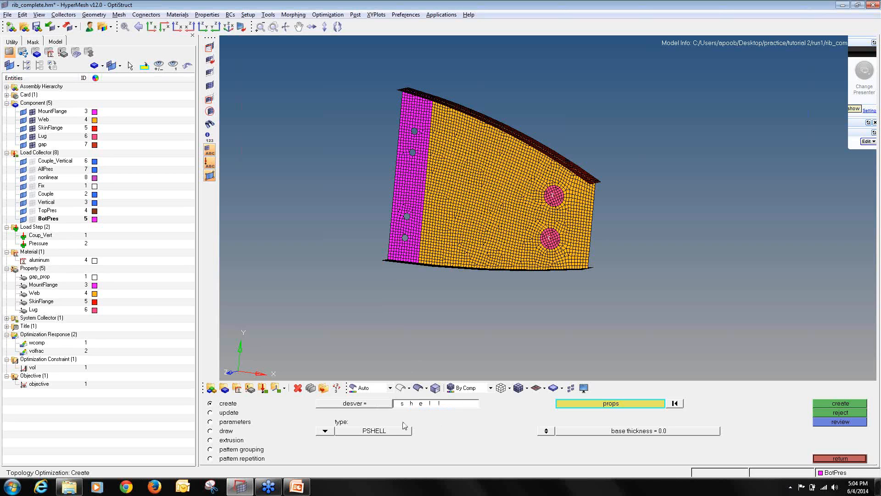
click(655, 404)
click(230, 425)
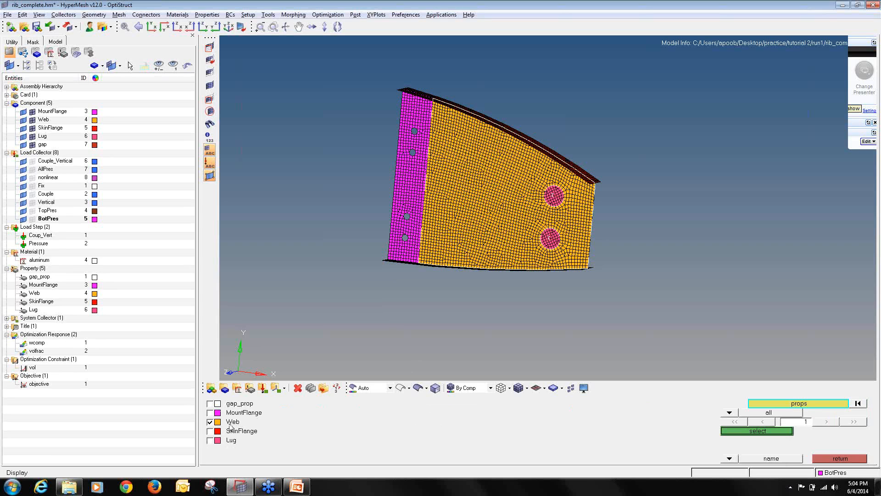
click(735, 432)
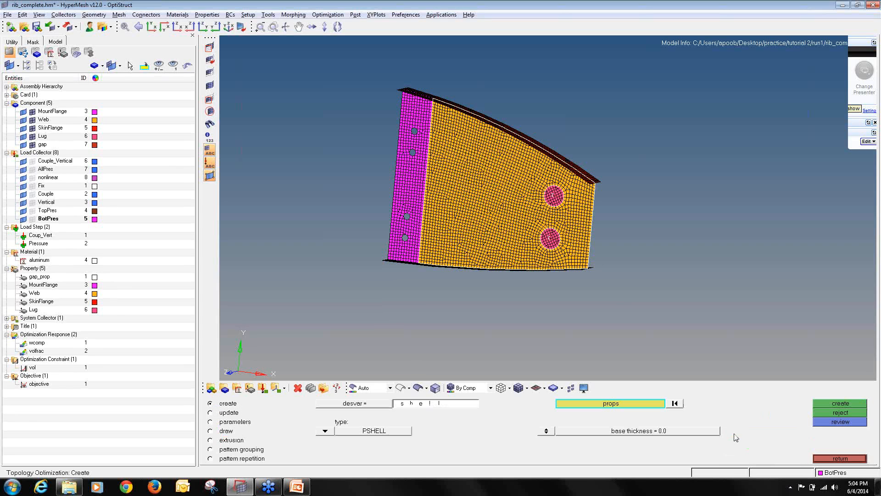
click(831, 404)
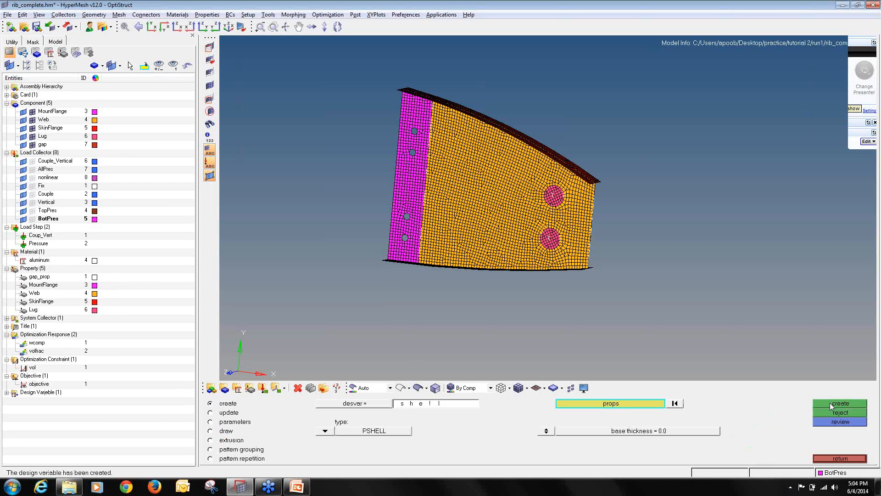
Set the minimum member dimension (mindim) of the shell topology variable to 2 and finish the optimization setup.
click(215, 421)
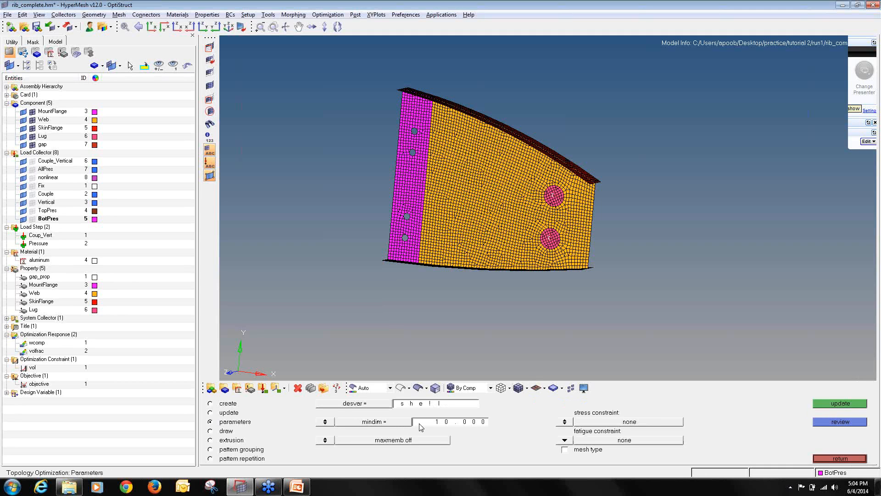
click(225, 403)
click(328, 424)
click(442, 424)
text(2)
click(836, 404)
click(853, 459)
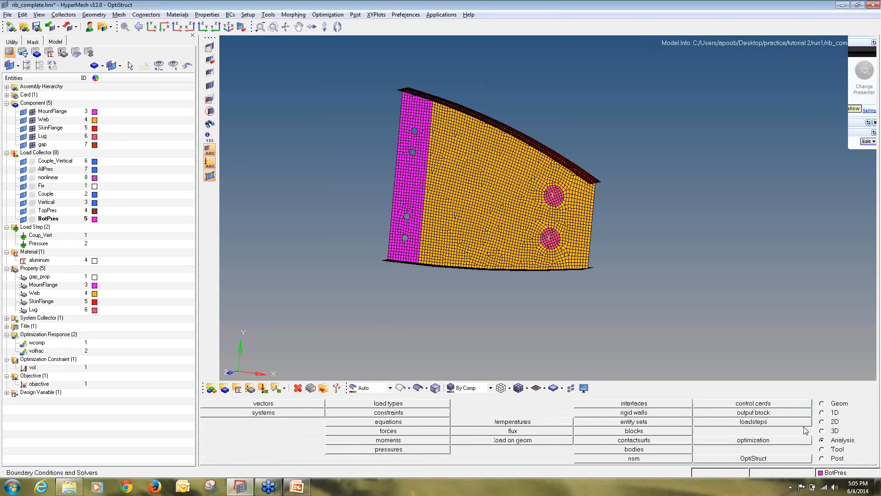
Create a folder named run2 inside tutorial 2 and save the model there as rib_complete.
click(7, 14)
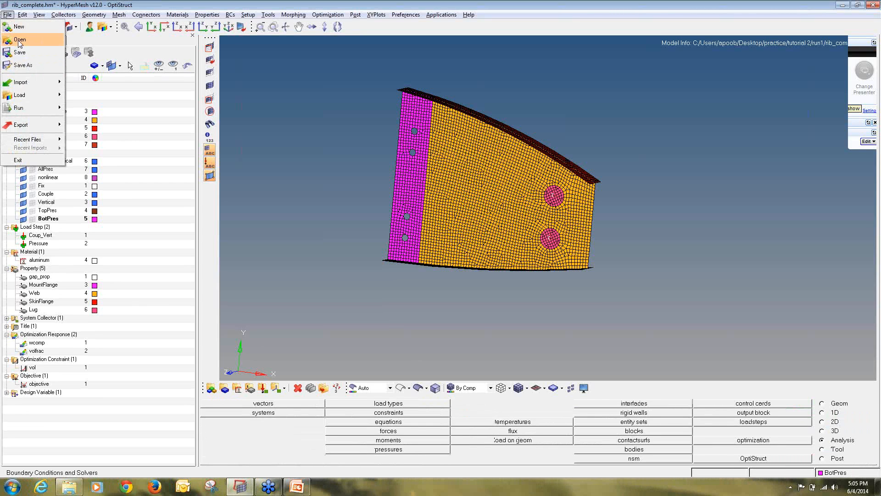
click(25, 65)
click(190, 58)
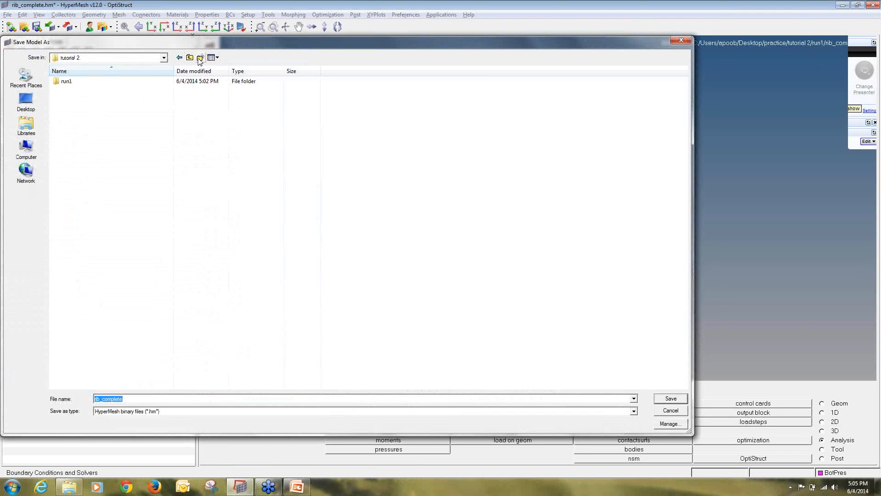
click(201, 58)
text(run2)
key(Return)
key(Return)
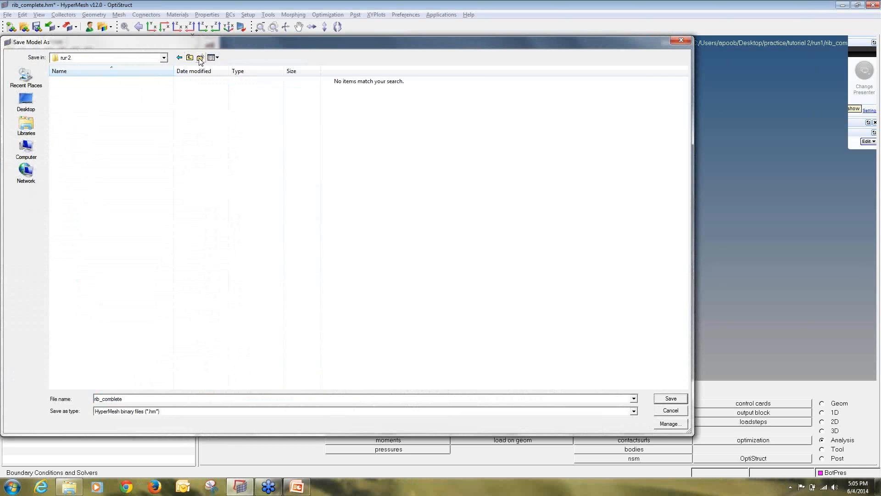
click(672, 398)
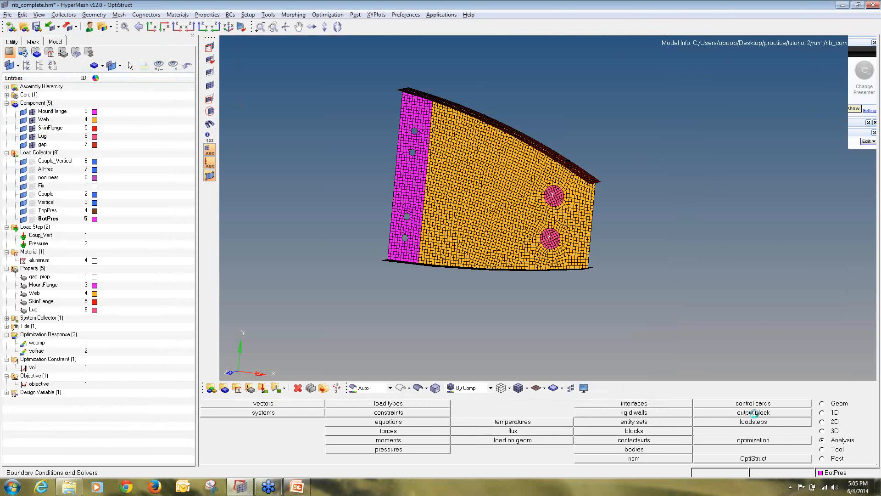
Run the OptiStruct optimization of run2's rib_complete.fem with all entities exported and default memory.
click(775, 458)
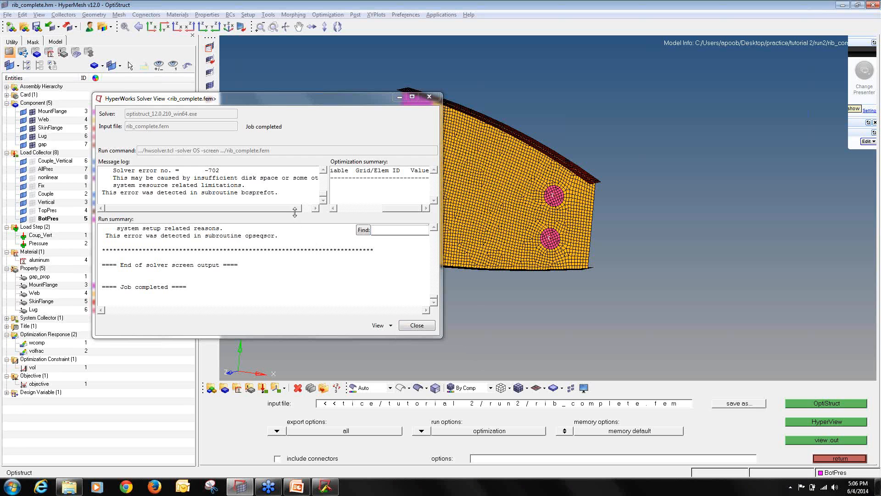
Read through the solver's message log and run summary for the cause of the fatal error, and close the solver window.
drag(296, 209, 320, 214)
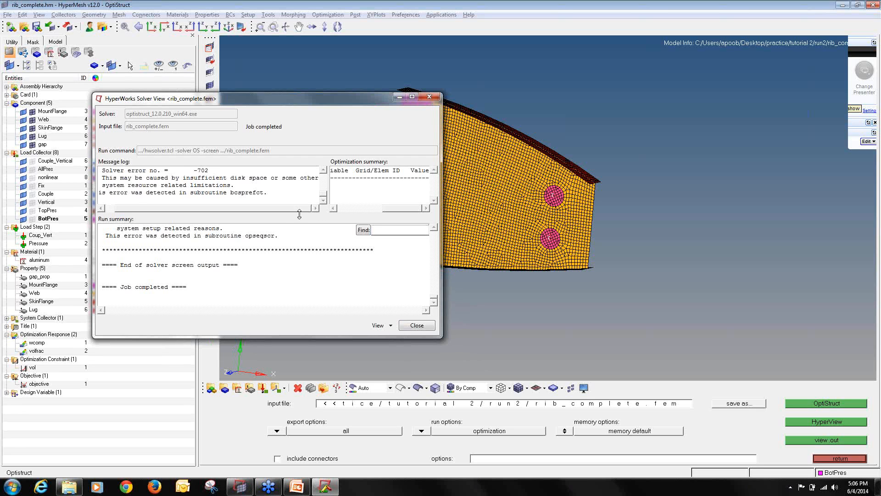
drag(298, 209, 287, 211)
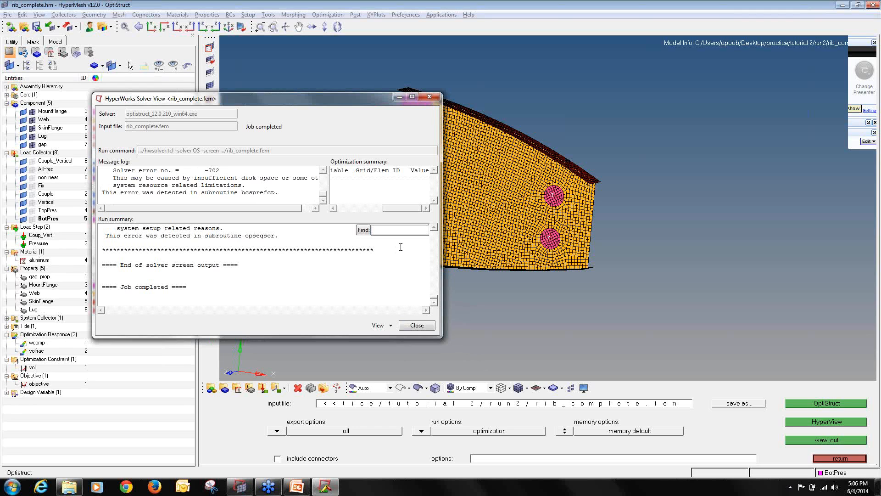
click(436, 229)
click(437, 228)
click(436, 228)
click(437, 228)
click(436, 228)
click(436, 229)
click(436, 229)
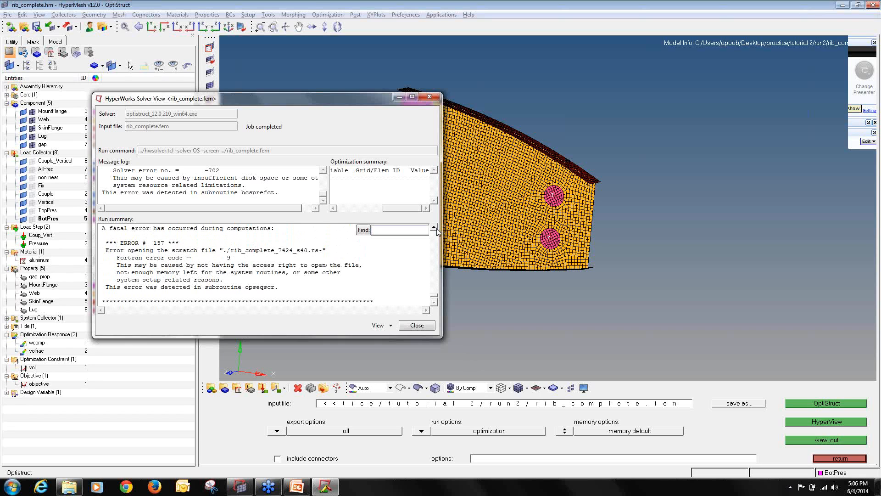
click(437, 229)
click(437, 229)
click(437, 228)
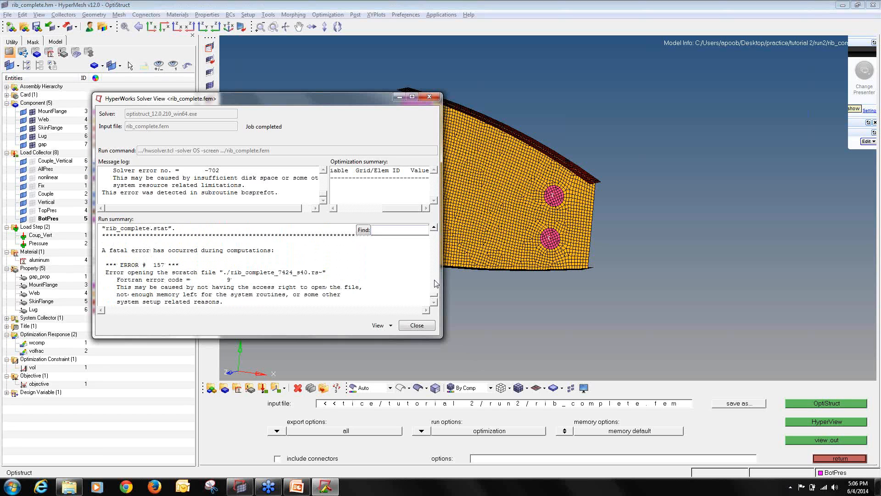
click(417, 325)
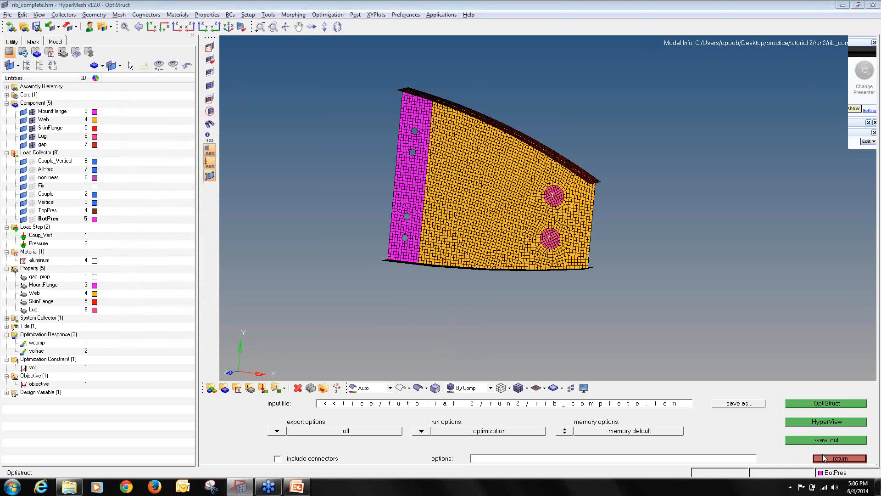
Create a folder named New folder on local disk D: and save the model in it as rib_complete.
click(7, 14)
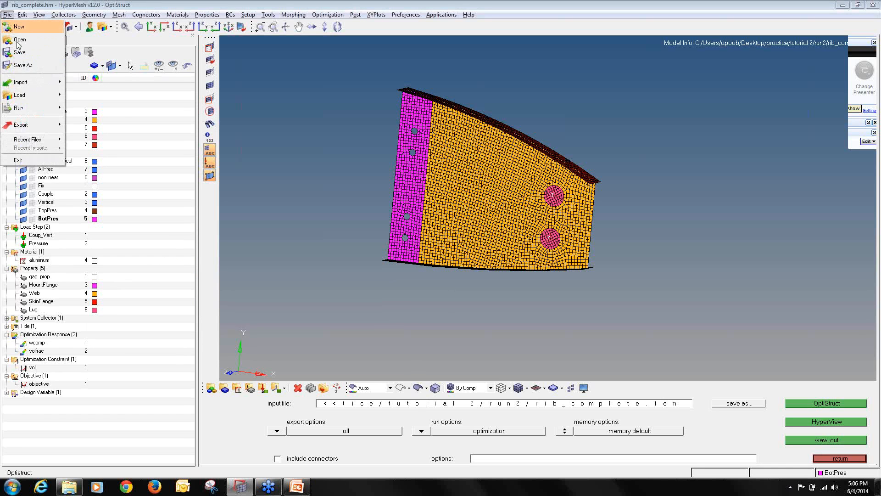
click(23, 65)
click(26, 149)
double_click(192, 84)
click(201, 58)
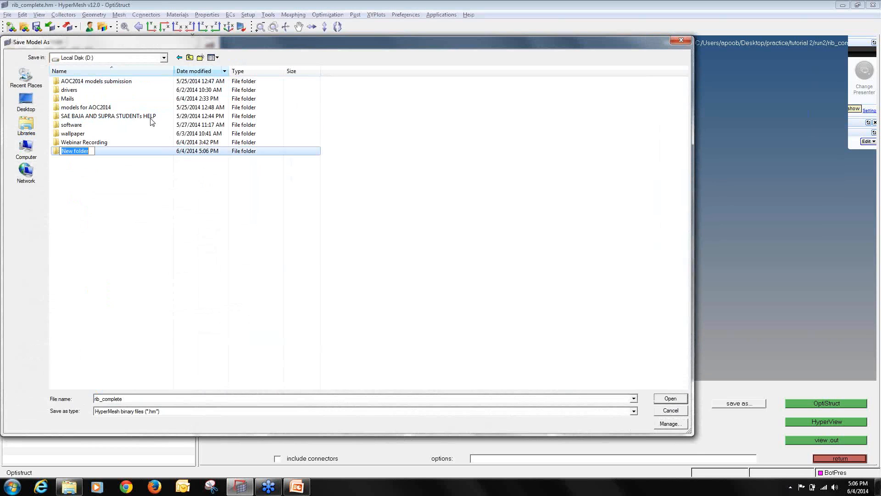
double_click(106, 151)
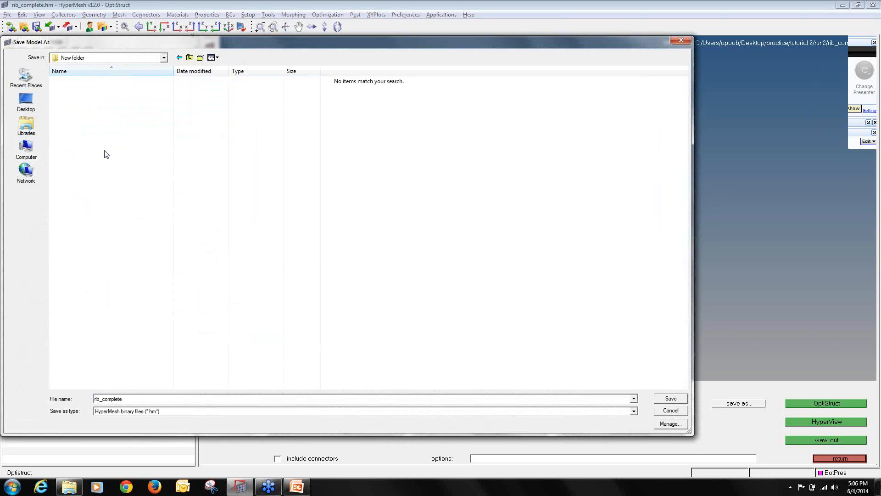
click(678, 399)
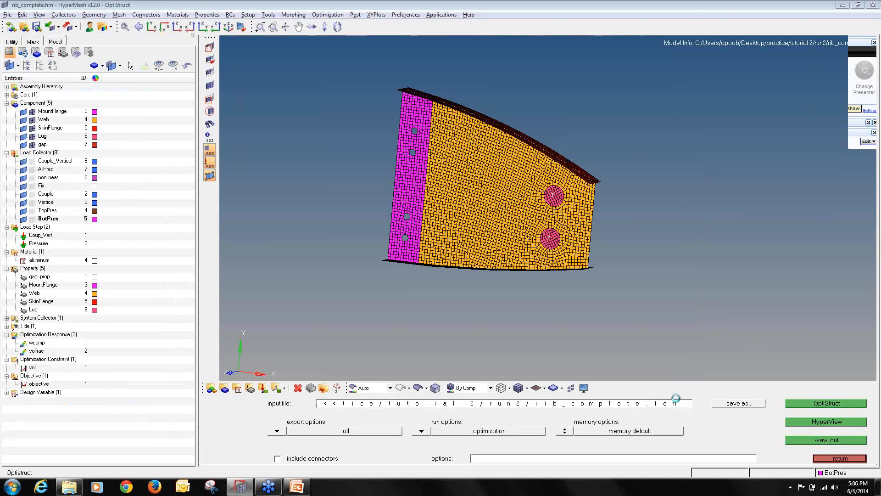
Run the OptiStruct optimization of D:/New folder/rib_complete.fem with the memory upper limit set to 1000 Mb.
click(778, 457)
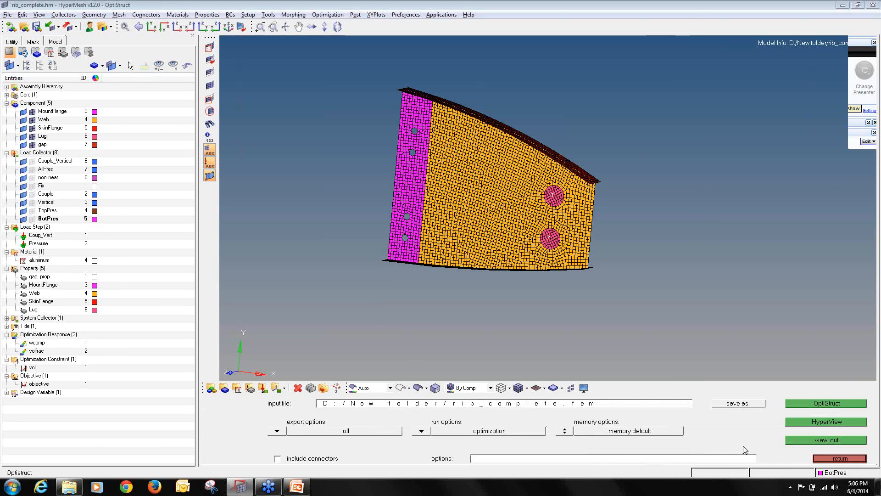
click(566, 432)
text(00)
click(810, 410)
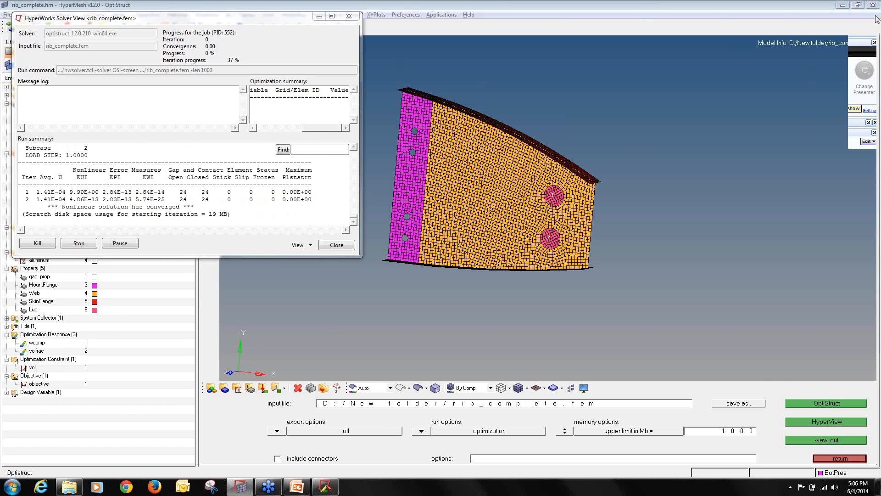
mouse_move(877, 23)
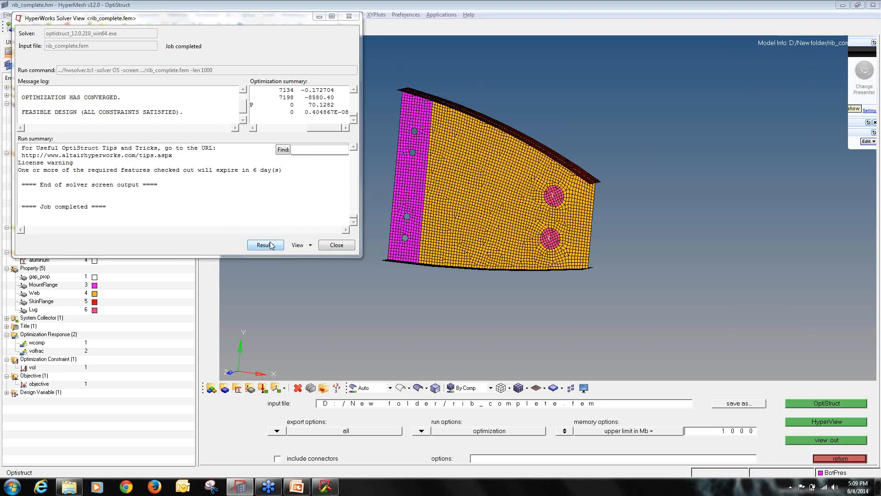
Bring up the optimization results in HyperView, dismiss the message log and isolate only the Web component.
click(334, 245)
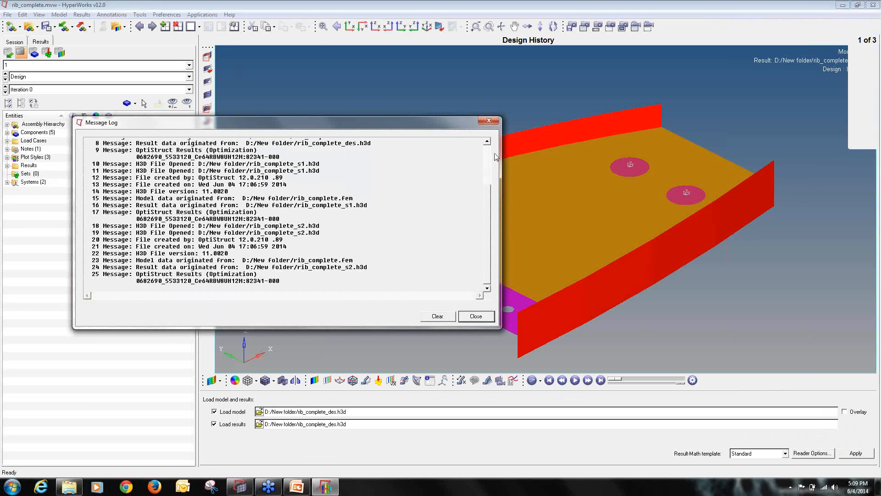
click(489, 120)
click(7, 133)
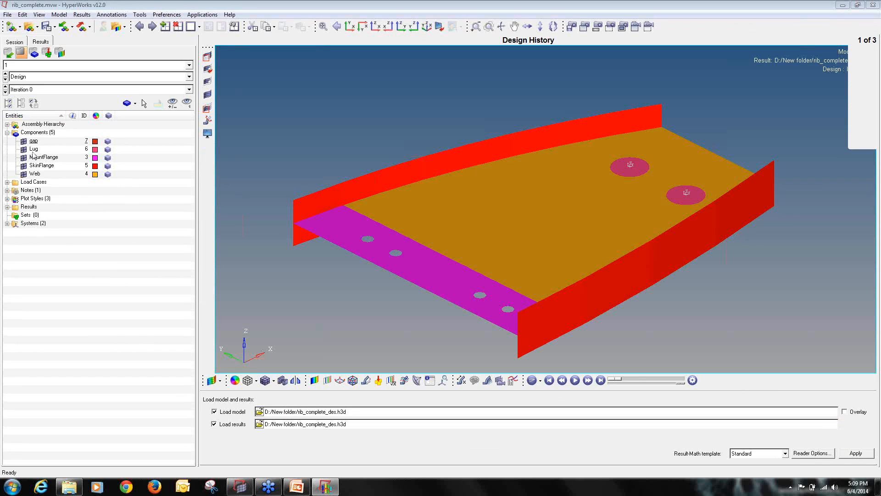
right_click(34, 174)
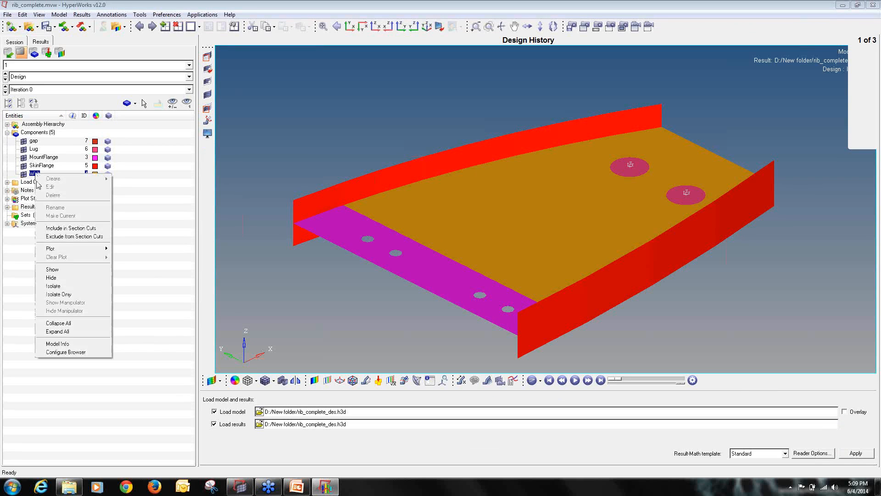
click(66, 294)
Contour the Web's element densities at iteration 38 using the Simple averaging method.
click(305, 381)
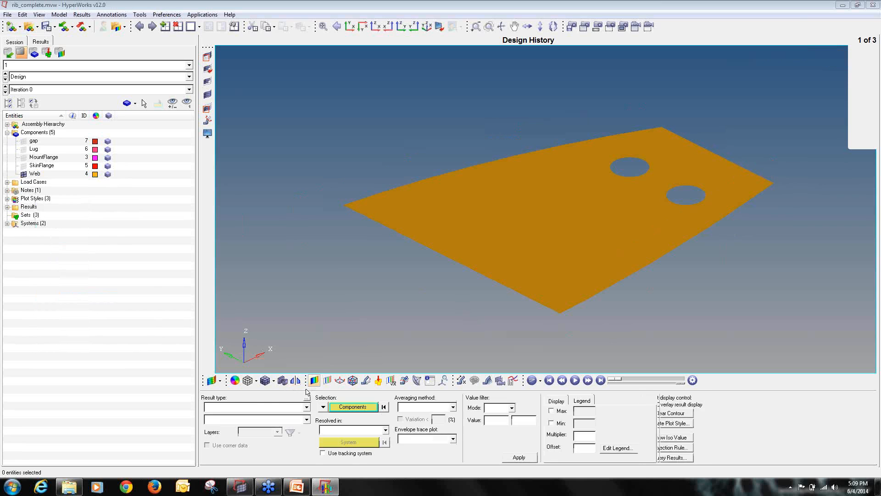
click(406, 407)
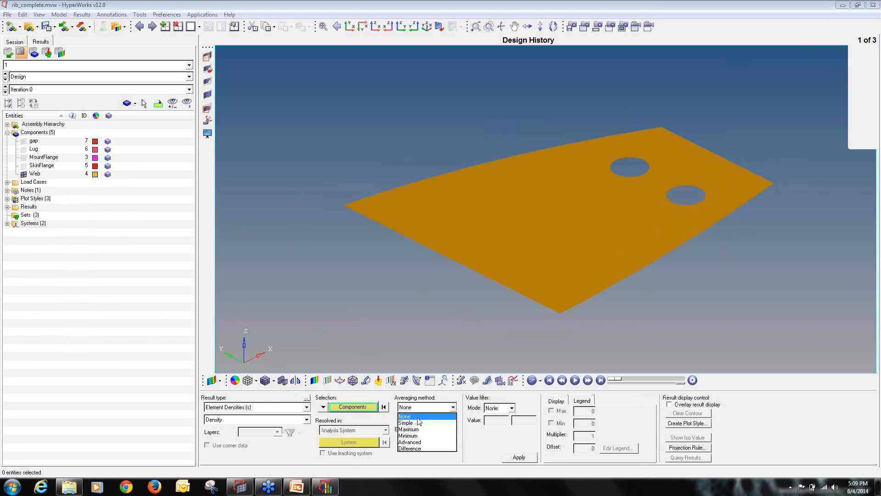
click(419, 421)
click(81, 89)
scroll(72, 126, down, 11)
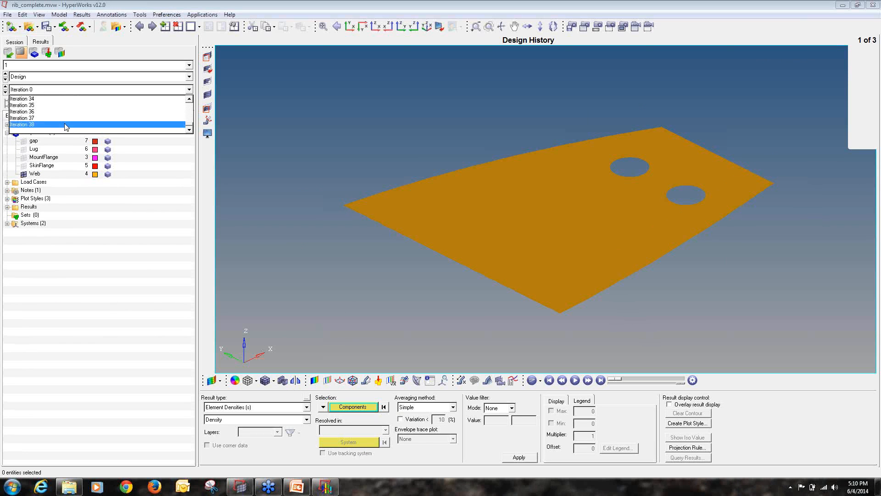
click(72, 124)
click(519, 457)
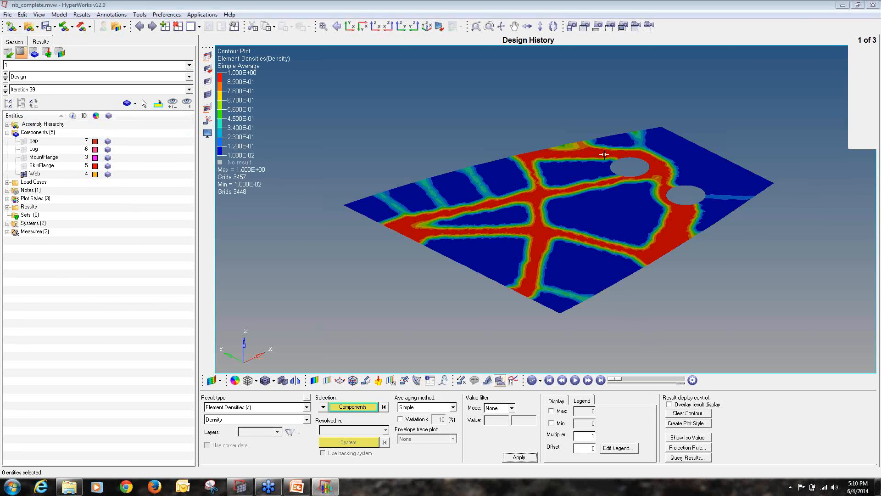
Review the Web's density contour in plan view, and close HyperView without saving the session.
scroll(640, 238, down, 2)
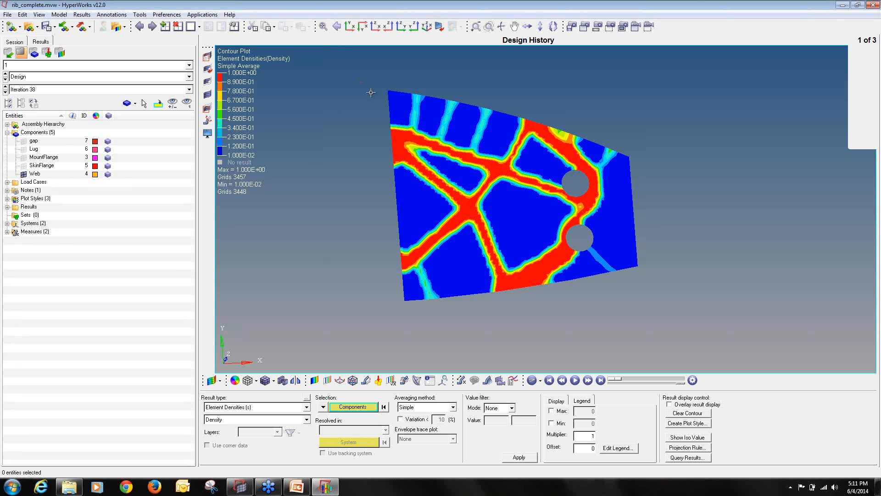
click(874, 4)
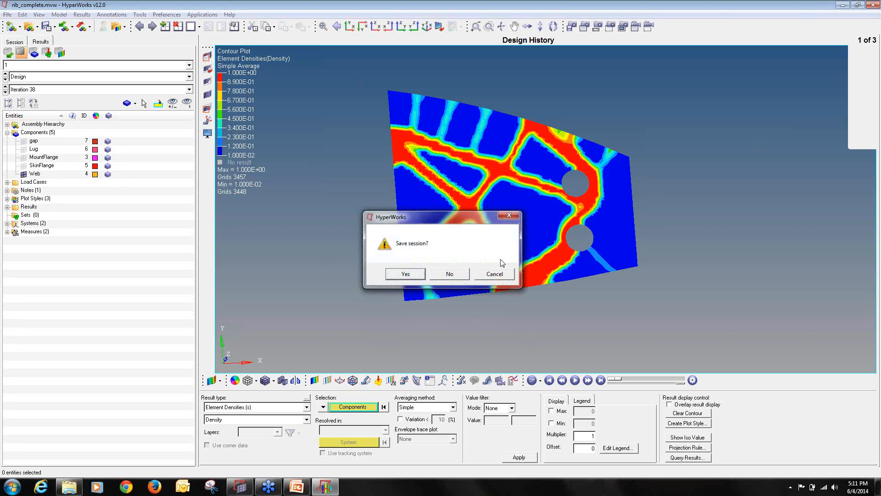
click(457, 275)
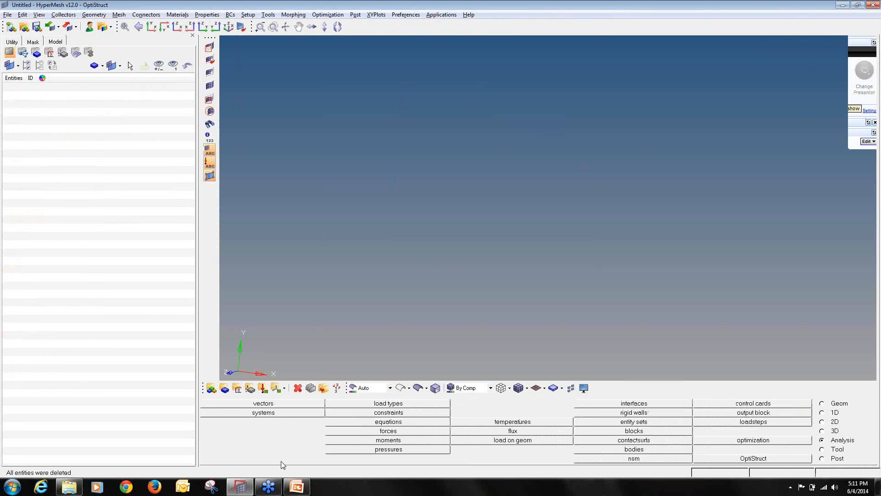
Switch to the PowerPoint presentation and advance to the OS-4090 slide on manufacturing constraints in composite free-size optimization.
click(297, 486)
click(782, 473)
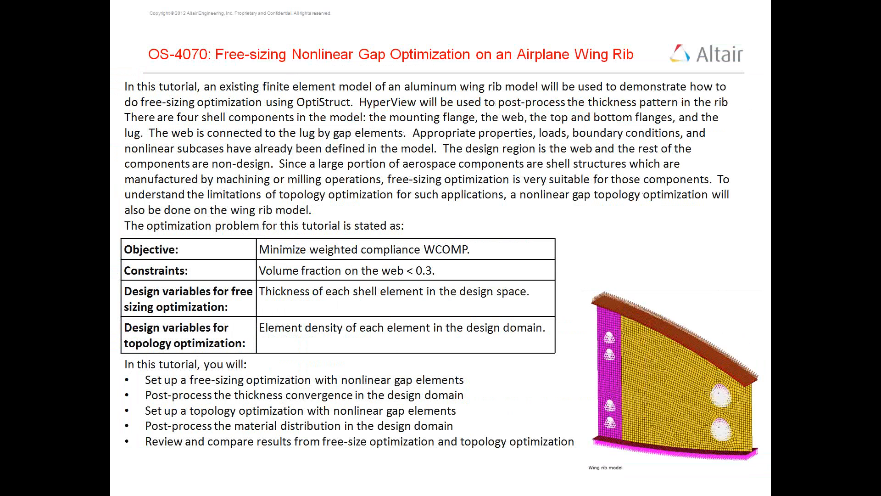
click(738, 181)
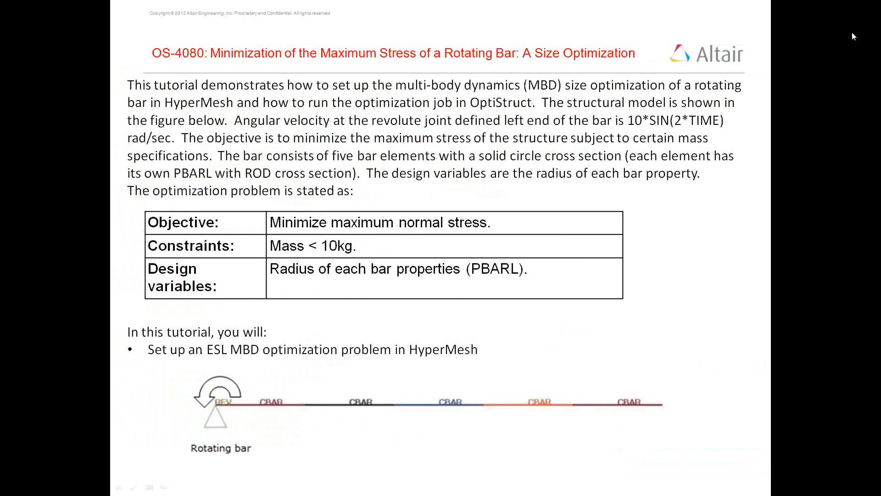
click(778, 96)
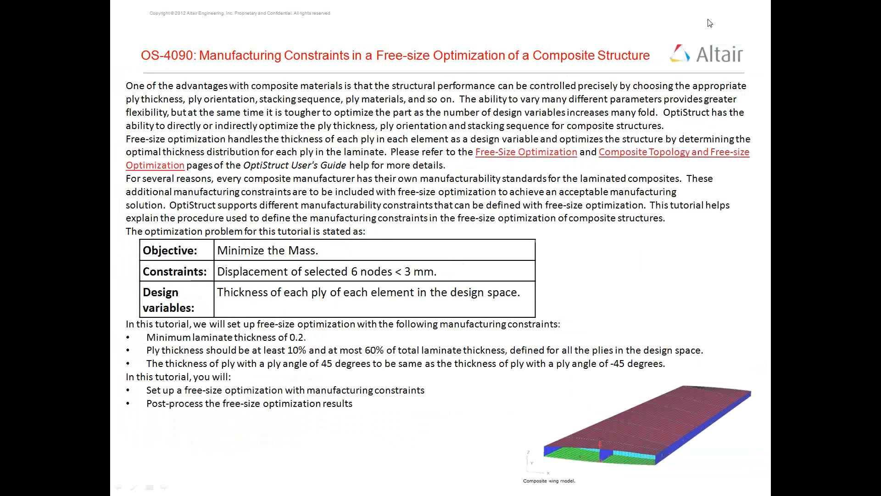
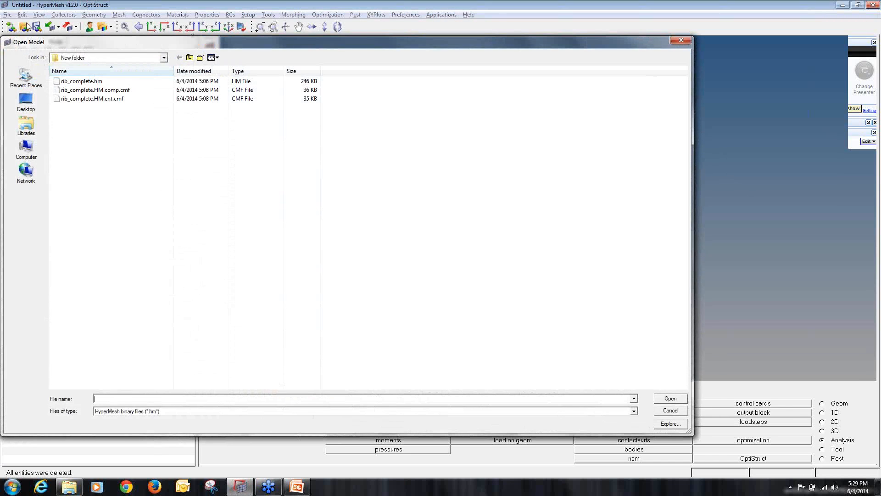
Open Composite_Wing.hm from the Day8 training session's folder 9 on manufacturing constraints in free-size optimization.
click(26, 101)
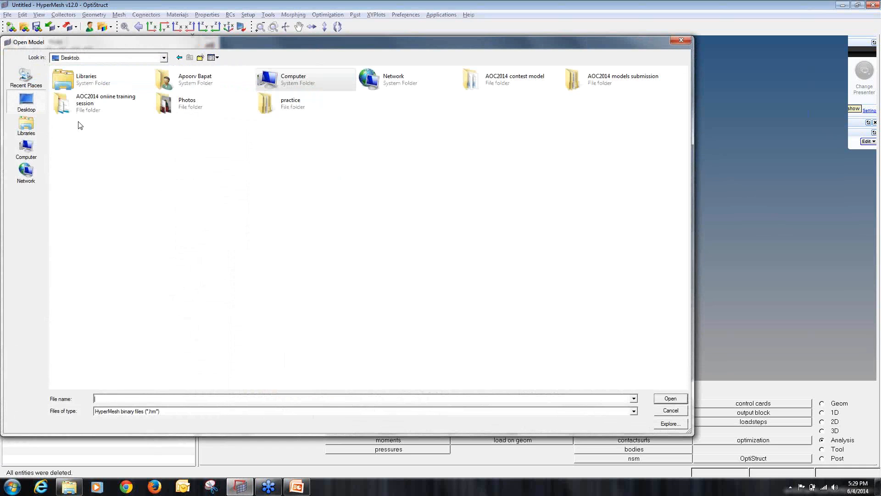
double_click(96, 101)
double_click(115, 158)
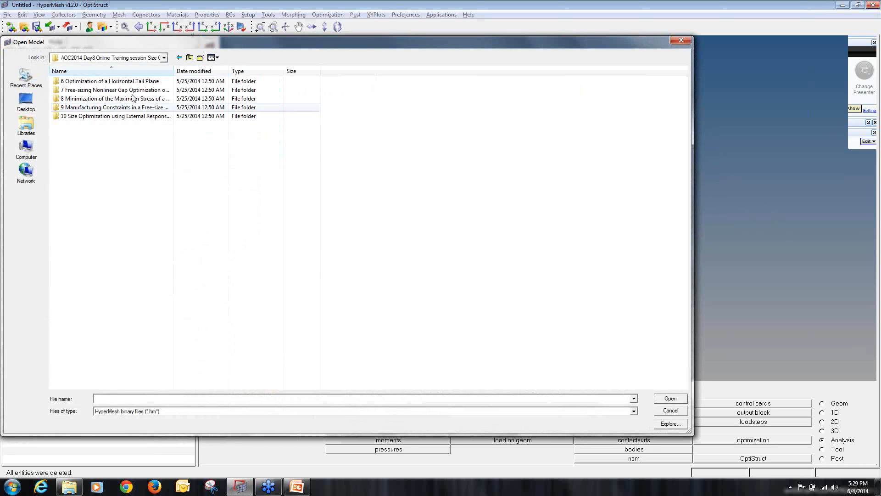
double_click(132, 108)
click(123, 83)
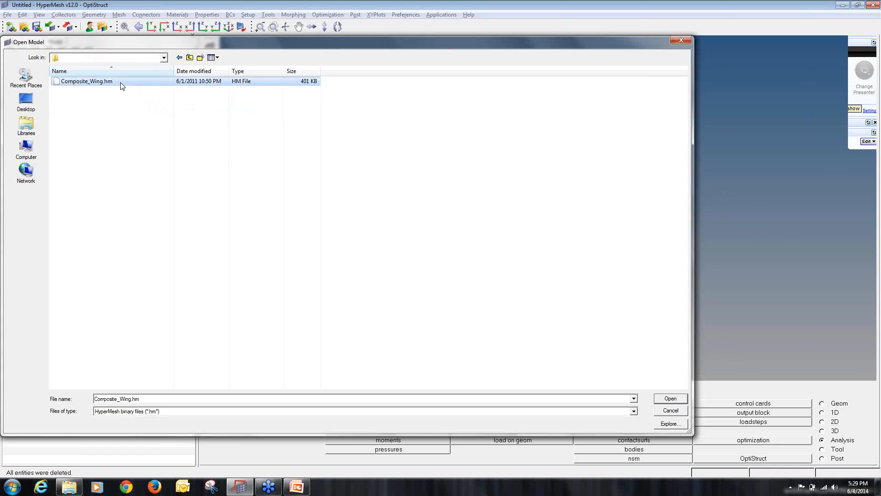
double_click(121, 83)
mouse_move(500, 236)
ctrl+mouse_down()
mouse_move(501, 198)
mouse_move(519, 197)
mouse_move(522, 235)
mouse_move(711, 231)
mouse_move(480, 223)
ctrl+mouse_up()
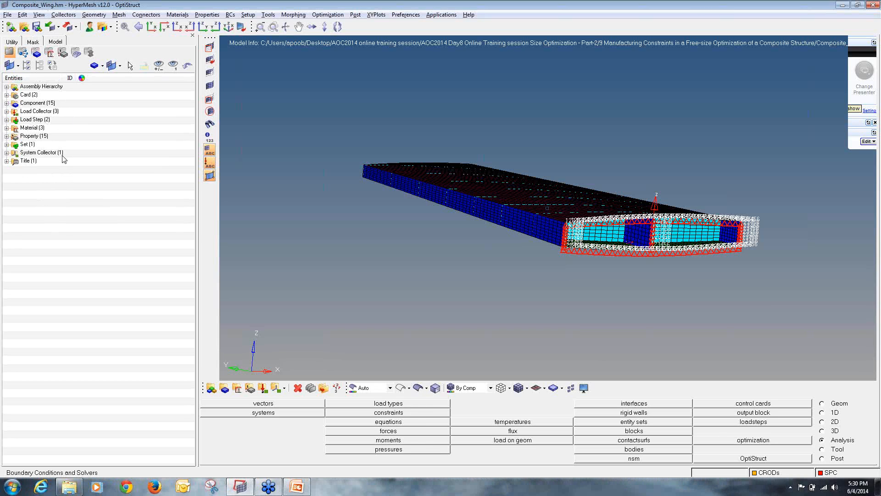
Create a free-size design variable named skins of type PCOMP(G) for the TopSkin and BottomSkin properties.
click(799, 442)
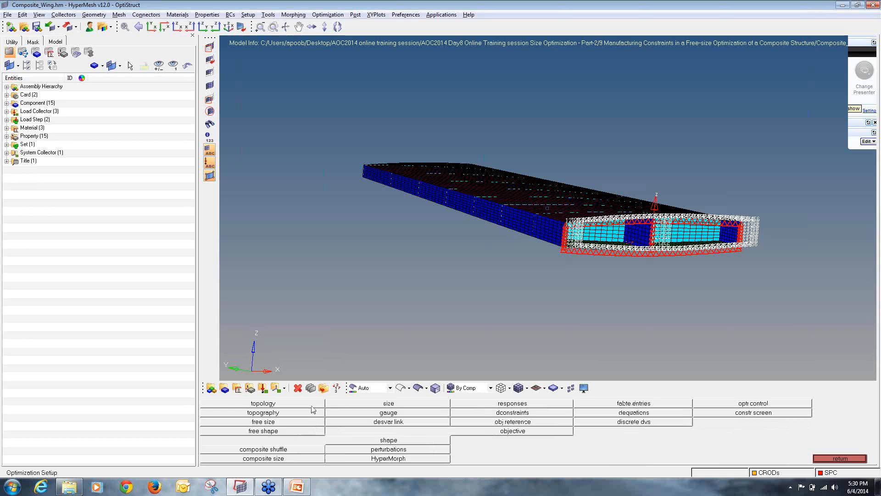
click(265, 421)
click(229, 404)
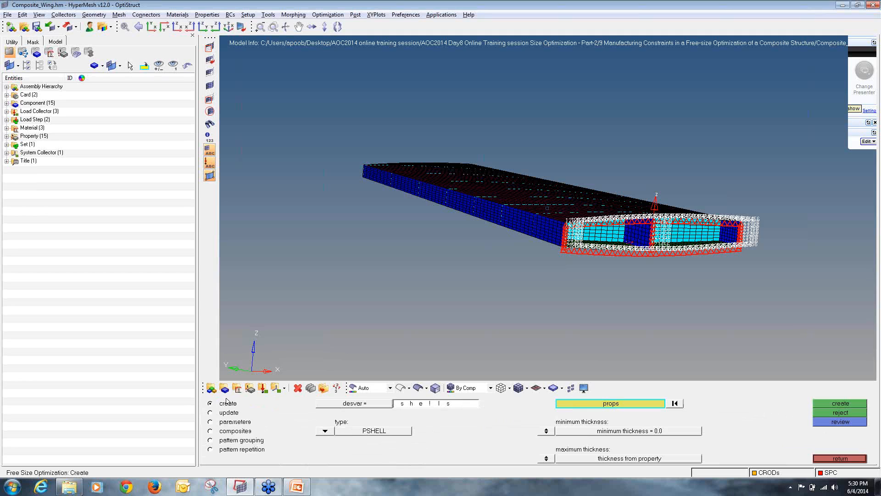
click(419, 406)
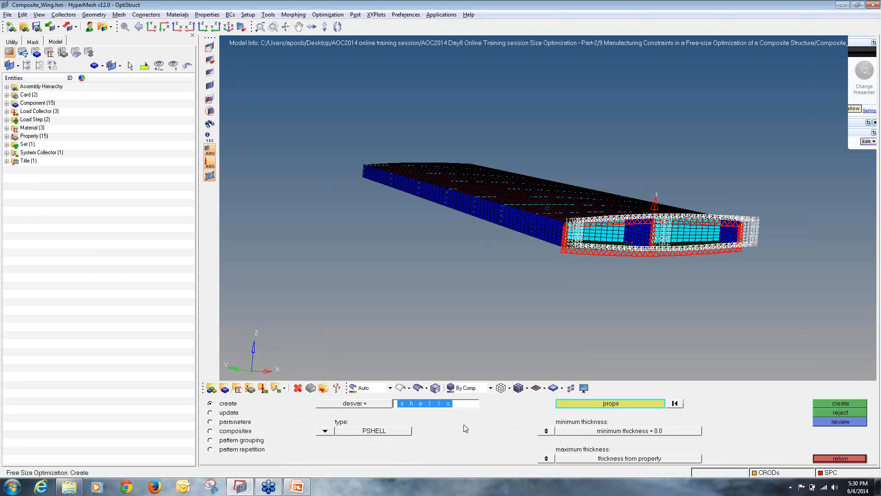
text(skins)
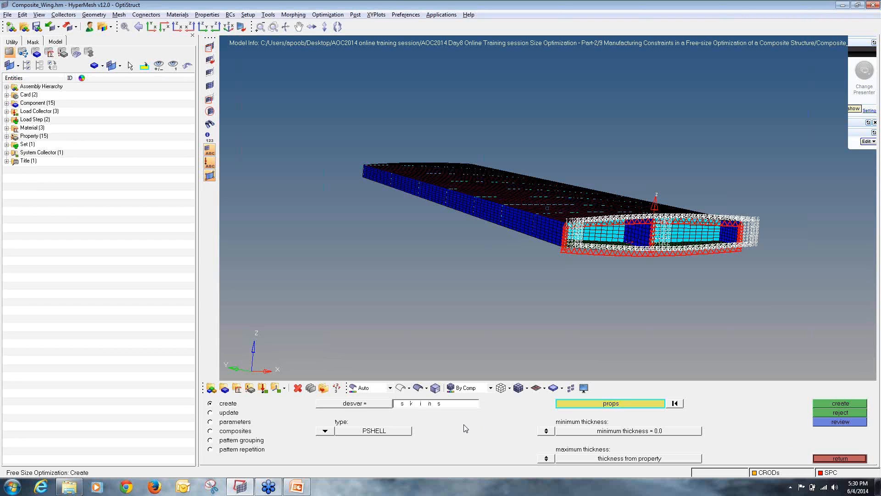
click(325, 432)
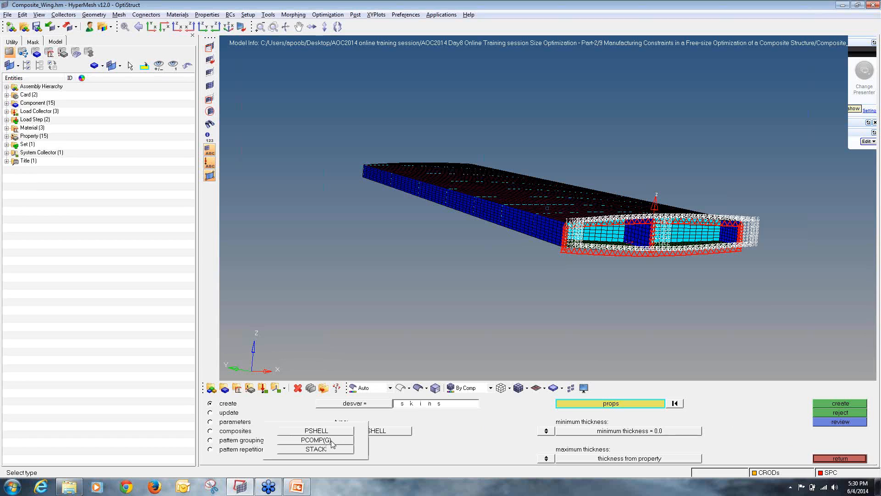
click(331, 442)
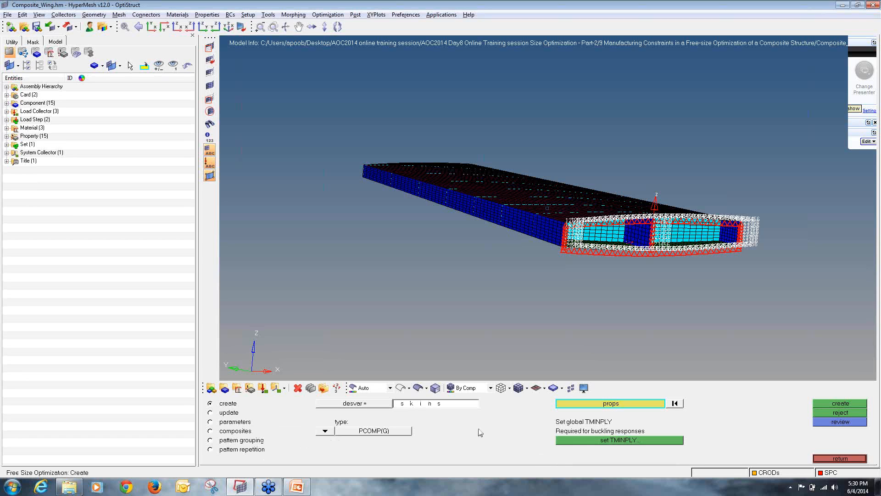
click(599, 404)
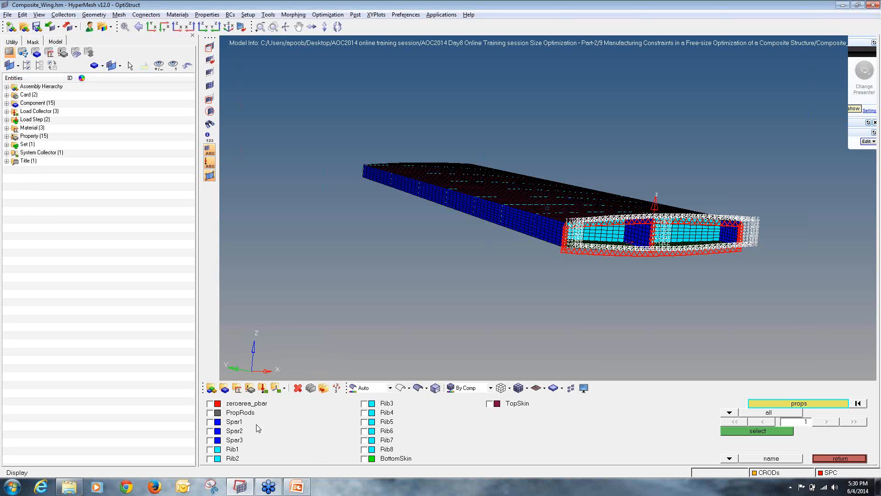
click(489, 403)
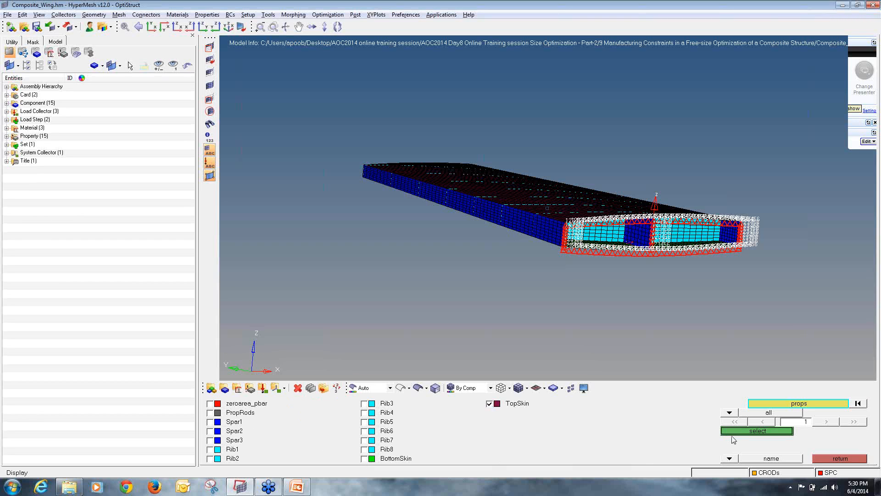
click(366, 459)
click(759, 432)
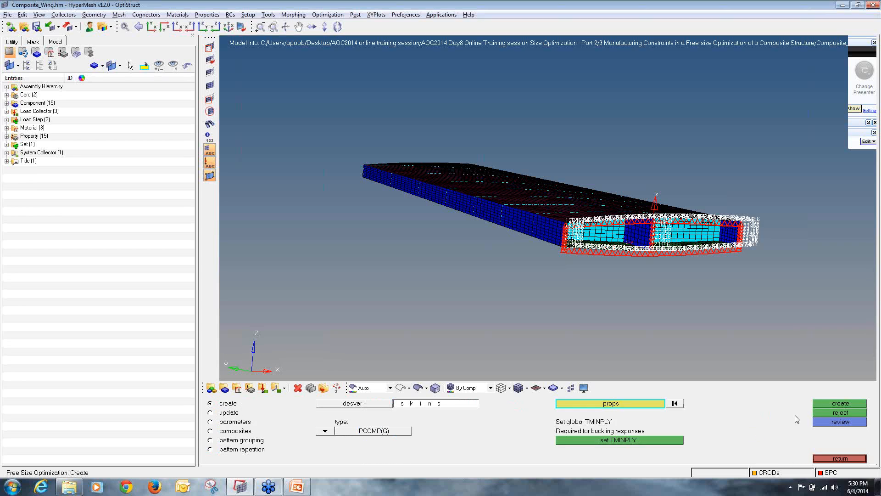
click(832, 403)
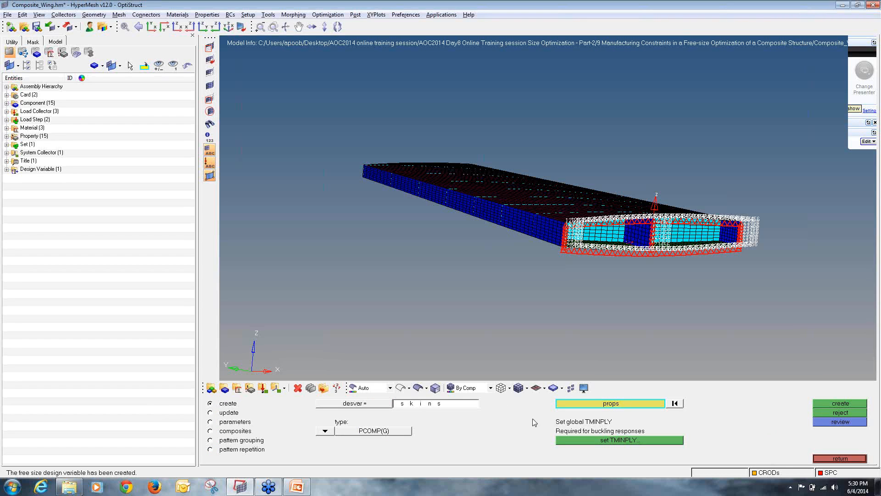
Set the skins design variable's minimum member size (mindim) to 5 and update it.
click(236, 422)
click(326, 421)
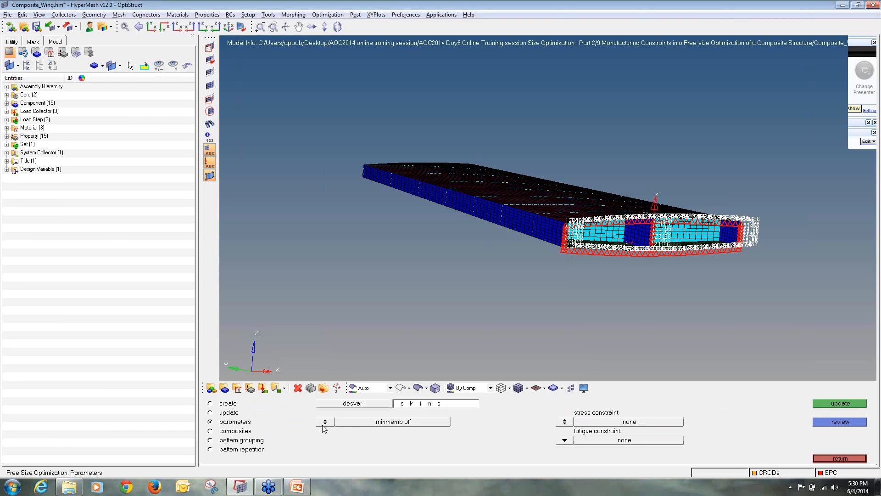
click(325, 421)
click(470, 422)
text(5)
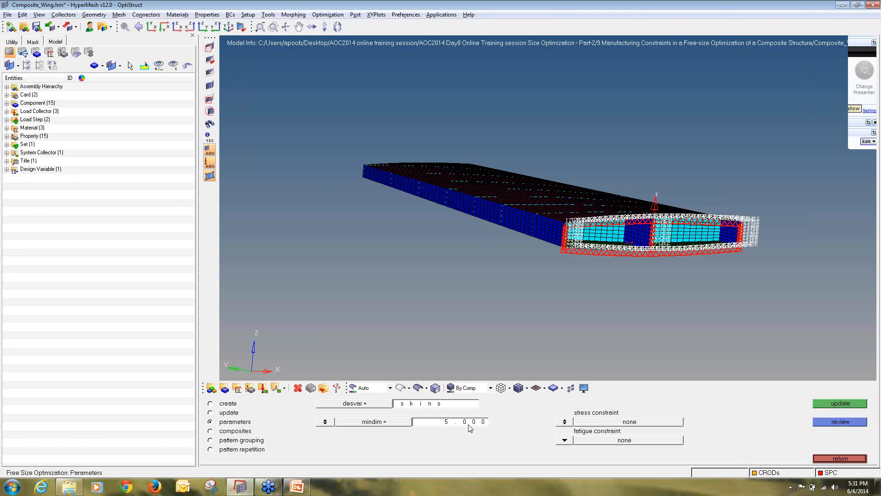
click(820, 404)
Set the skins design variable's minimum laminate thickness to 0.2 and update its composite parameters.
click(236, 434)
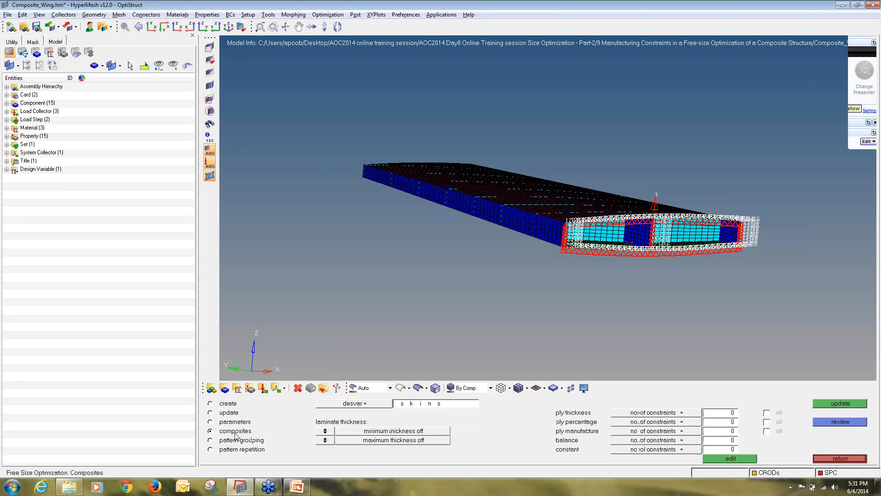
click(354, 404)
click(270, 408)
click(324, 431)
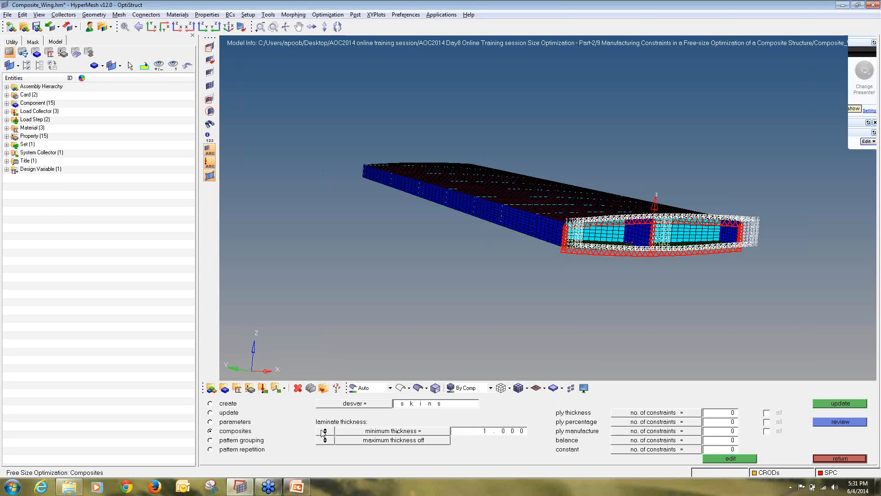
click(476, 432)
text(0)
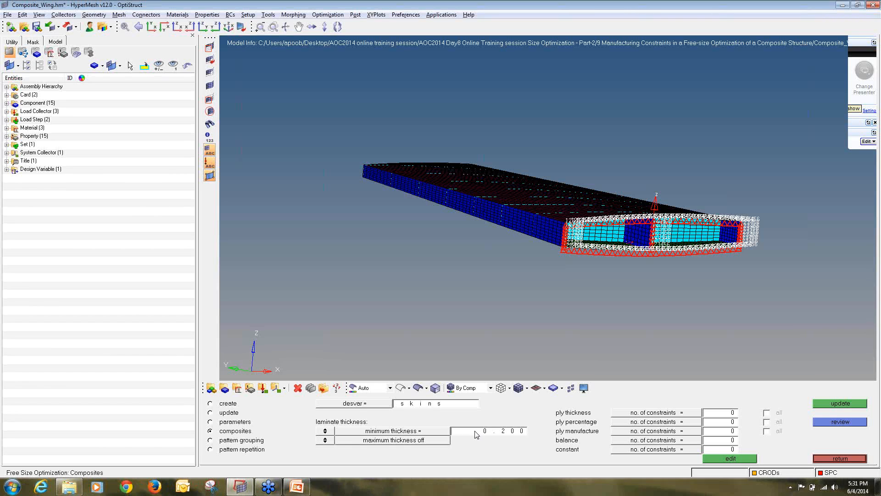
click(826, 403)
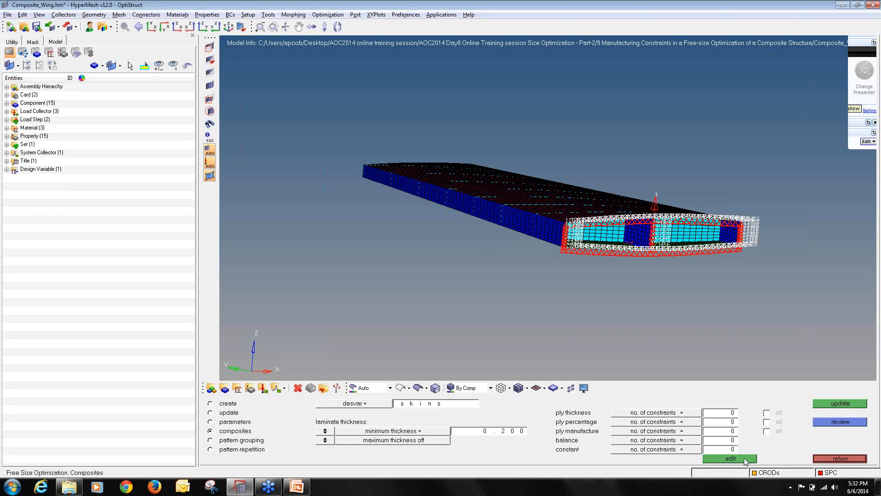
Open the skins design variable's card for editing and enable the ply percentage constraint (PLYPCT).
click(368, 406)
click(244, 405)
click(748, 460)
click(741, 460)
click(871, 43)
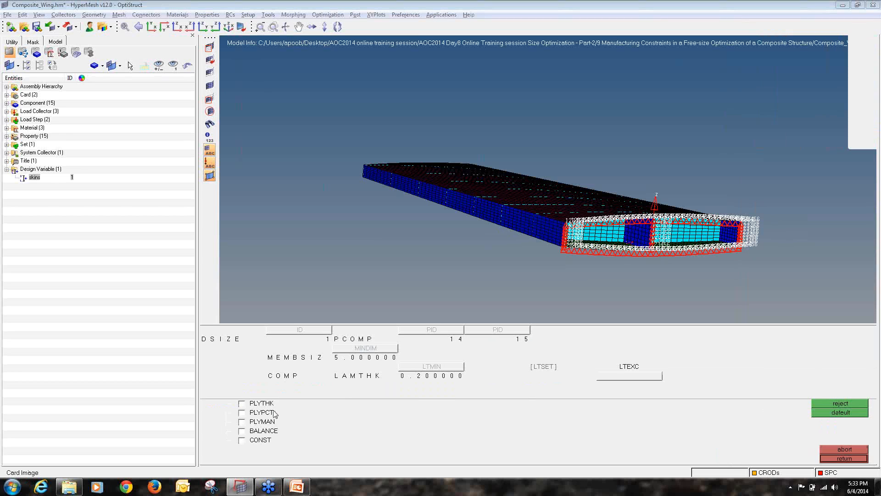
click(247, 414)
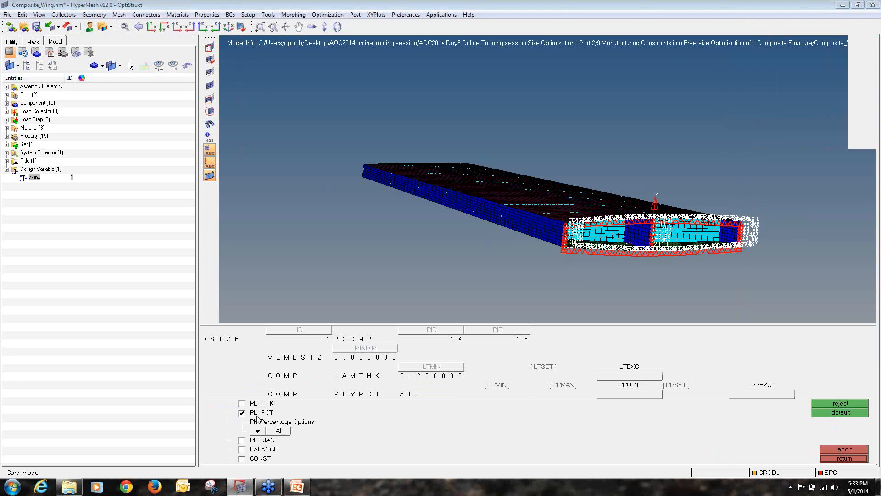
click(257, 431)
click(252, 419)
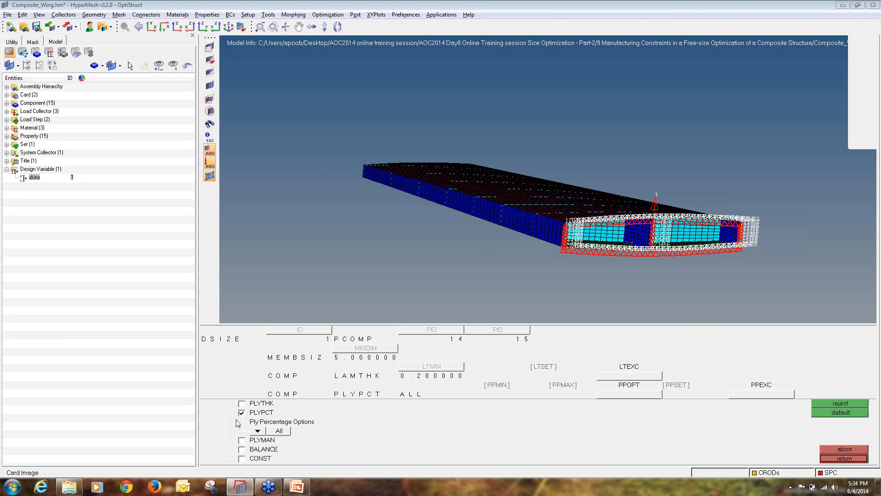
Enable the ply thickness constraint (PLYTHK) for all plies and inspect its maximum thickness field without entering a value.
click(242, 403)
click(208, 394)
click(208, 394)
click(208, 394)
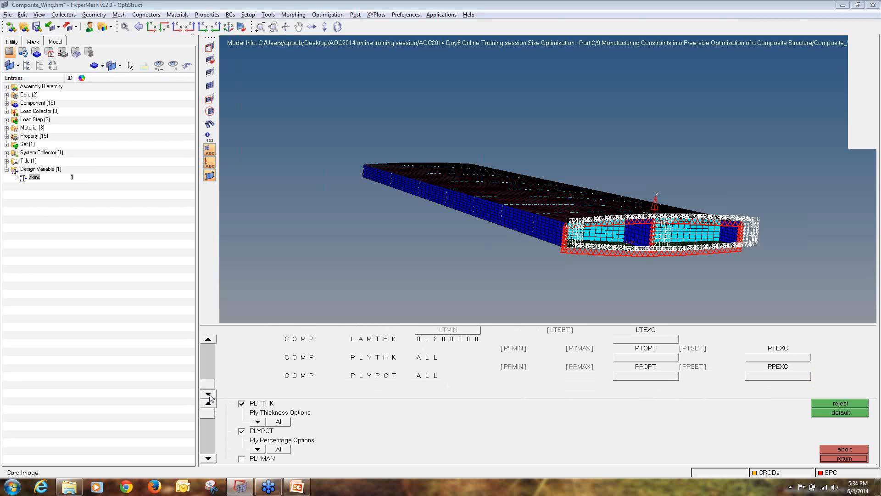
click(579, 357)
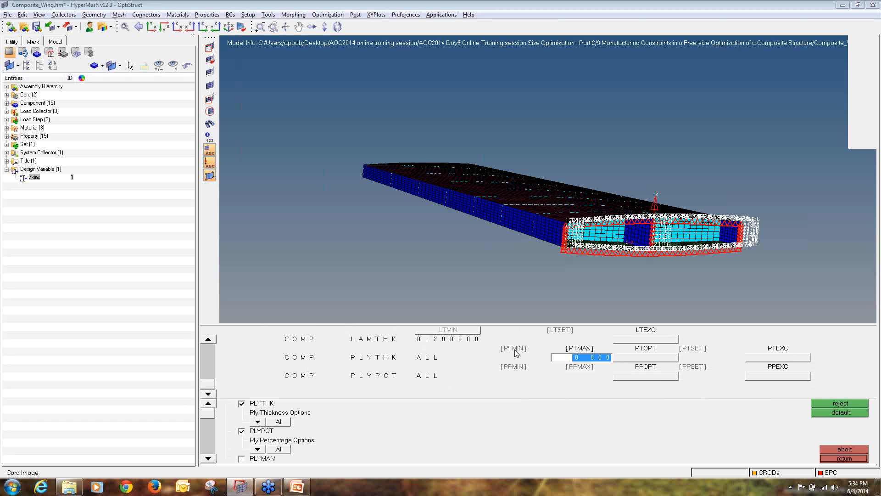
click(577, 352)
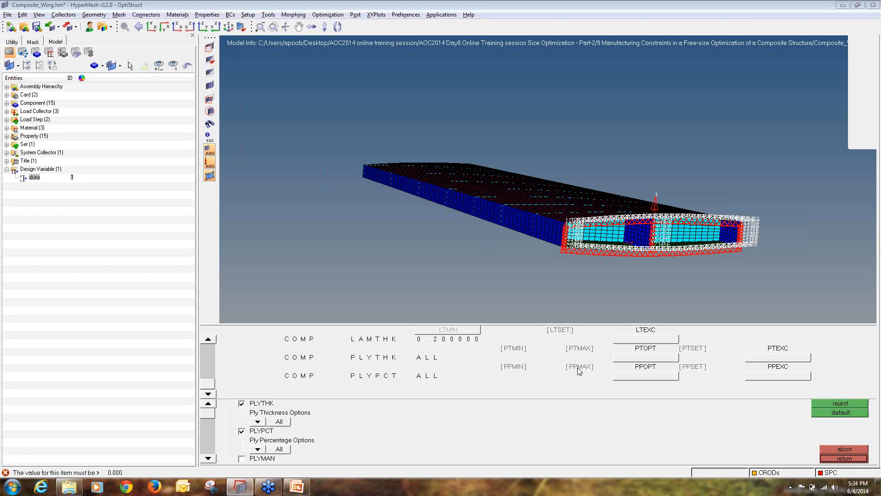
Define the ply percentage constraints by angle, using the BYANG option.
click(258, 449)
click(255, 434)
click(257, 449)
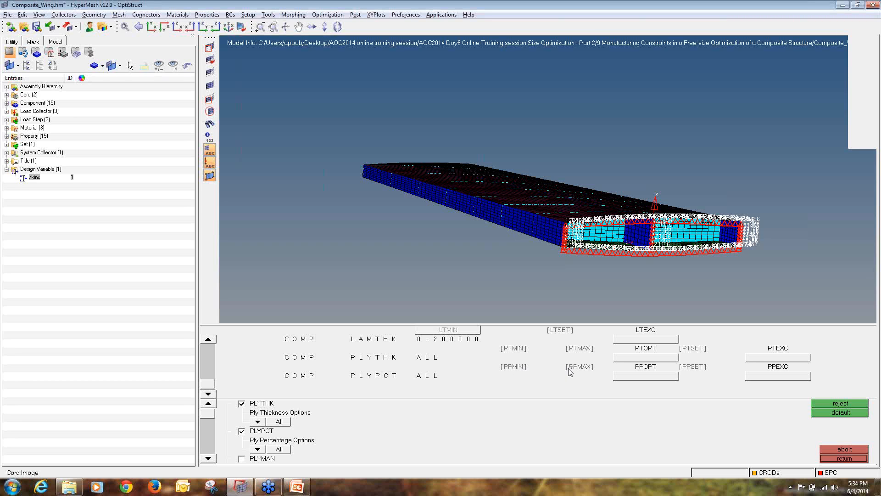
click(258, 448)
click(260, 432)
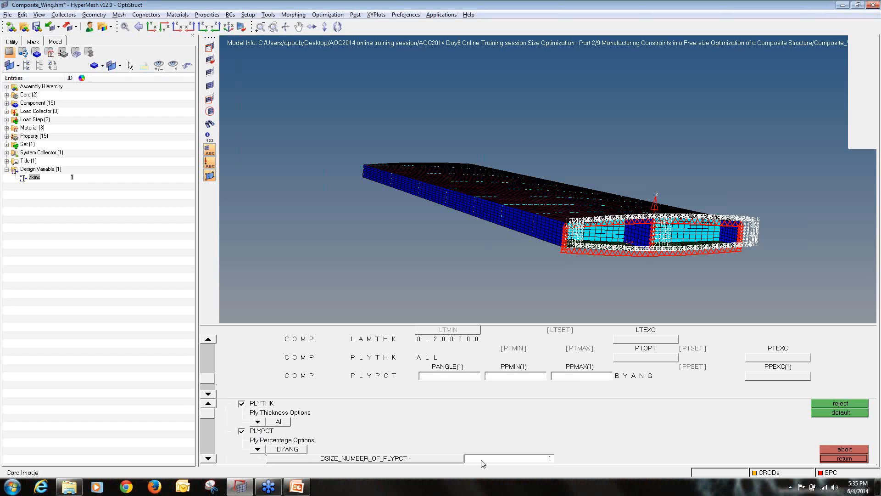
Try the BYSET option for the ply percentage constraints and switch back to BYANG.
click(257, 449)
click(265, 440)
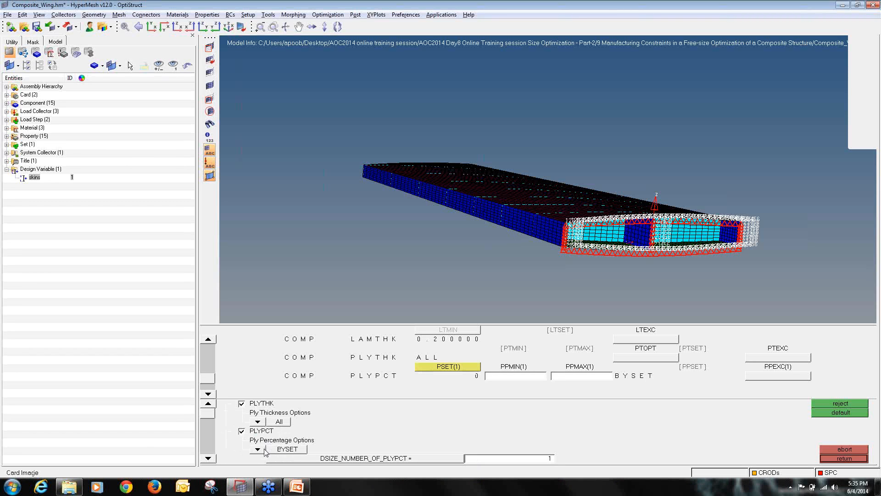
click(264, 449)
click(264, 450)
click(257, 450)
click(258, 431)
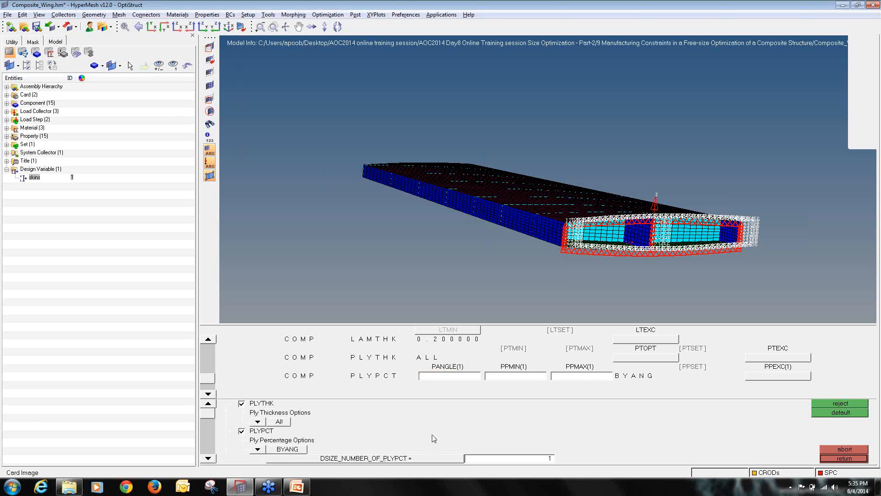
Set the number of ply percentage constraints (DSIZE_NUMBER_OF_PLYPCT) to 4.
click(208, 458)
click(208, 458)
click(522, 433)
text(4)
key(Return)
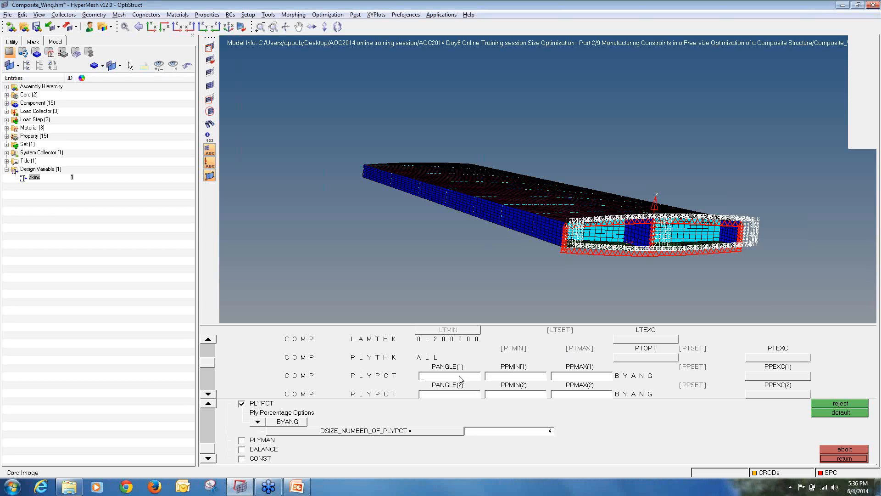
Define the first ply percentage constraint for the 0° angle with a minimum of 0.1 and a maximum of 0.6.
click(209, 394)
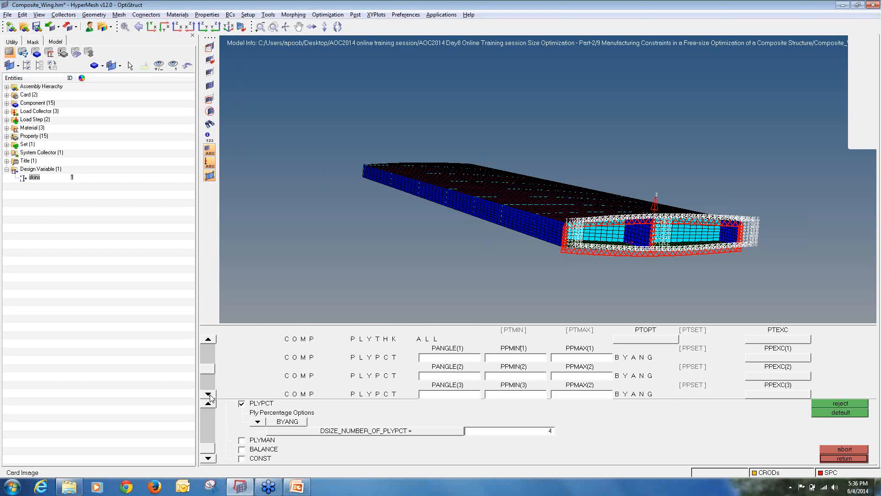
click(209, 395)
click(465, 351)
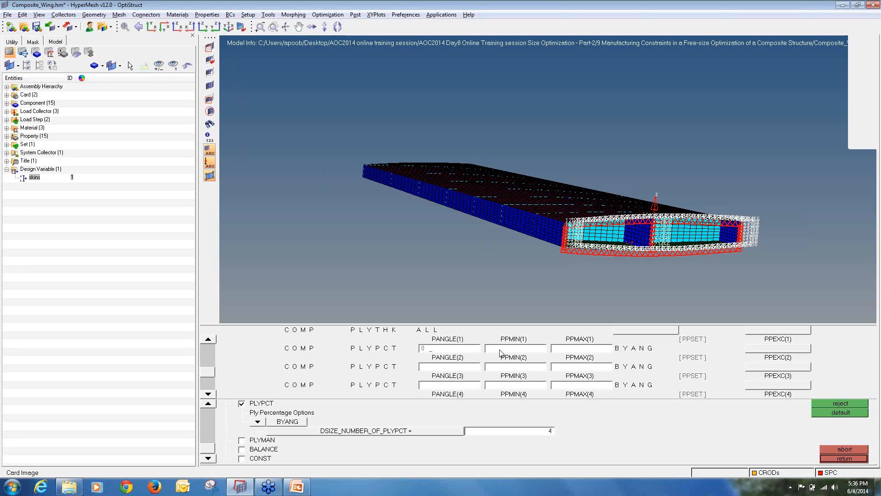
text(1)
click(568, 352)
text(.6)
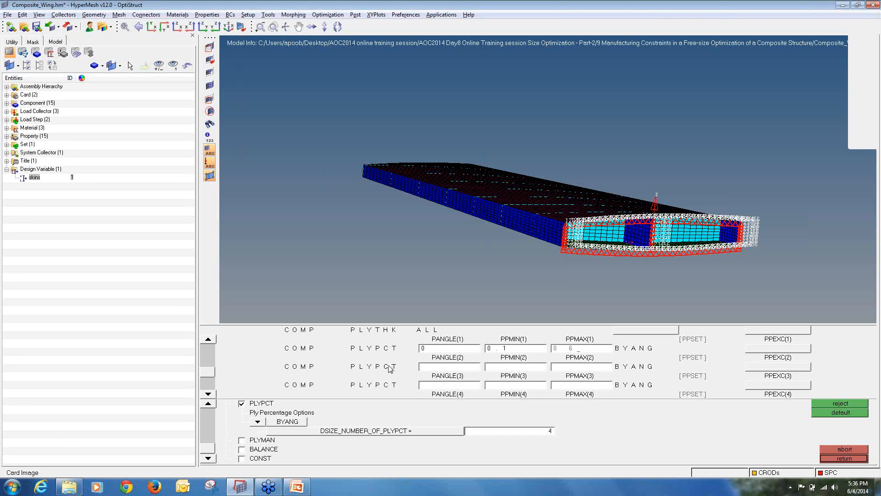
Define the second and third ply percentage constraints for 45° and -45°, each with minimum 0.1 and maximum 0.6.
click(445, 368)
text(5)
text(6)
click(535, 367)
text(0.1)
click(464, 387)
text(.1)
key(Tab)
text(.6)
Define the fourth ply percentage constraint for the 90° angle with minimum 0.1 and maximum 0.6.
click(208, 394)
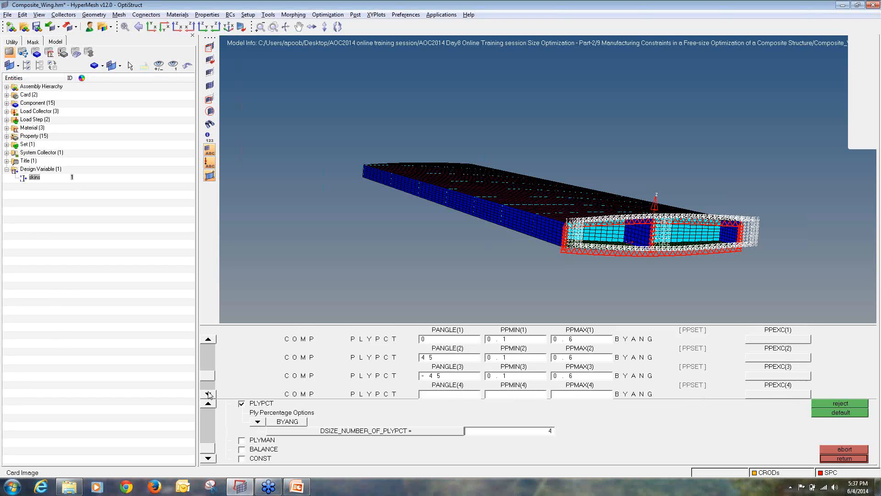
click(433, 389)
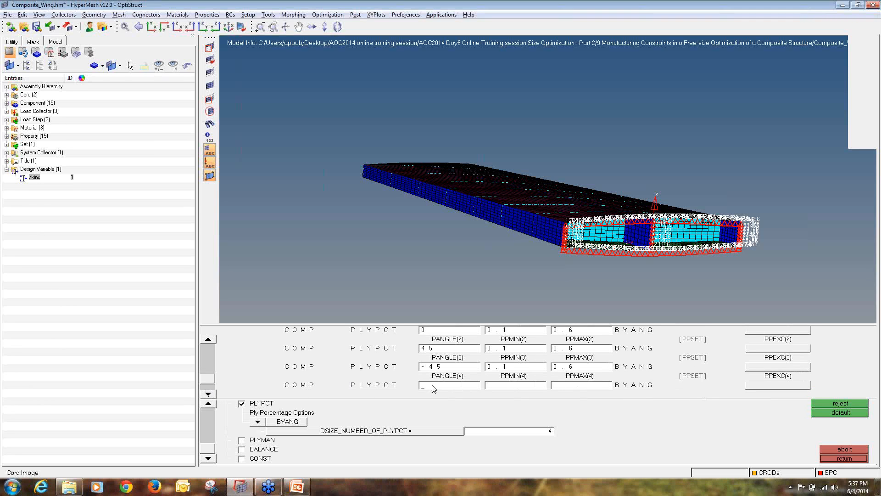
text(90)
key(Tab)
text(.1)
key(Tab)
Enable a by-angle BALANCE constraint on the skins design variable card and bring up its angle fields.
click(243, 450)
click(208, 458)
click(208, 459)
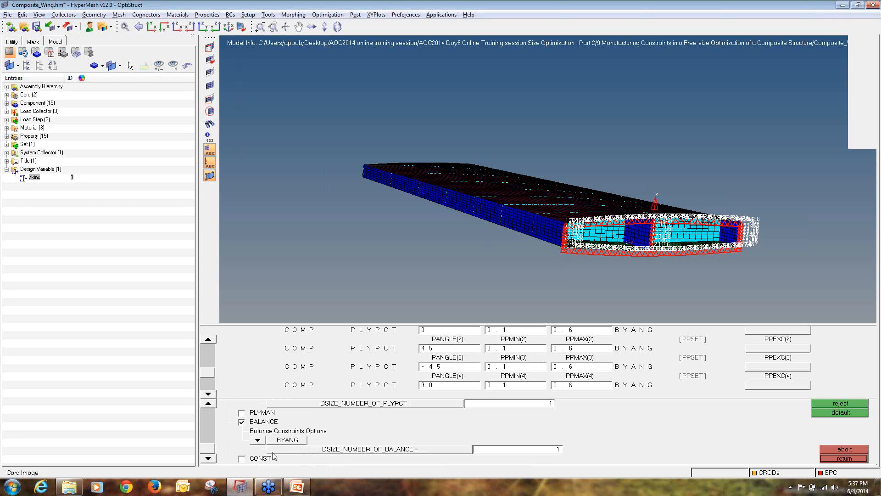
click(208, 394)
click(208, 394)
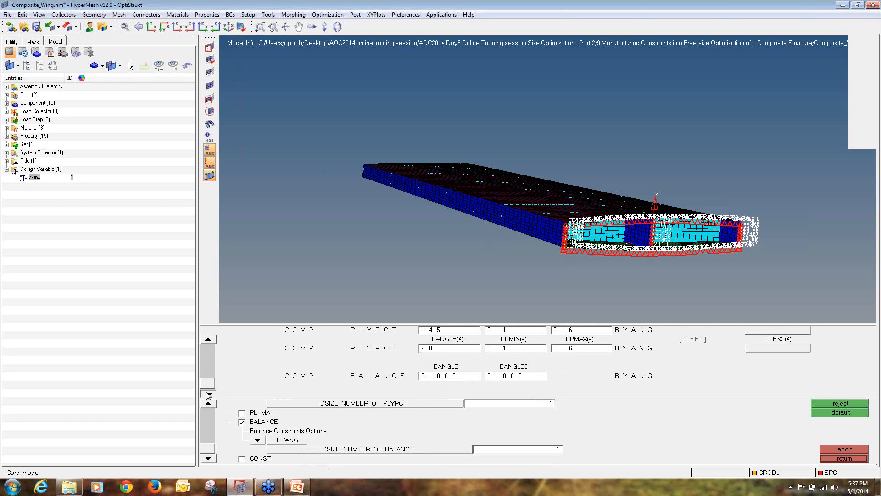
click(208, 394)
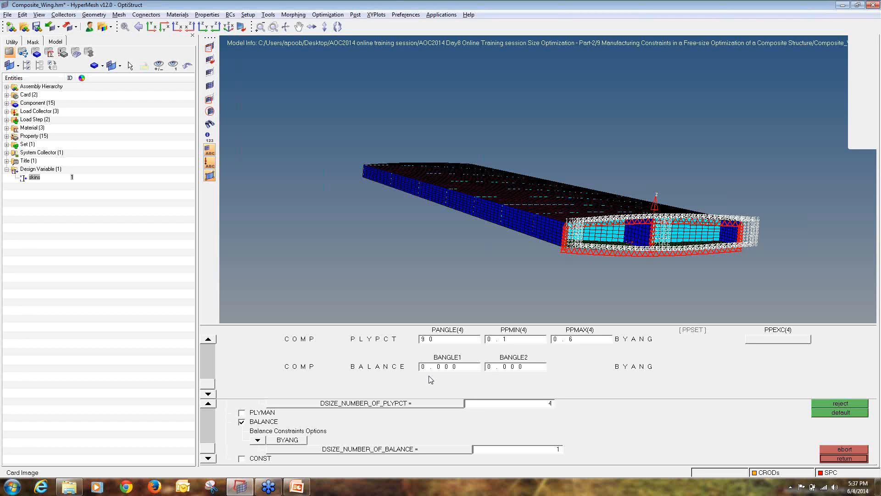
Set the balance constraint angles BANGLE1 to 45 and BANGLE2 to -45 and close the card.
click(448, 367)
text(45)
click(517, 369)
text(-)
key(Return)
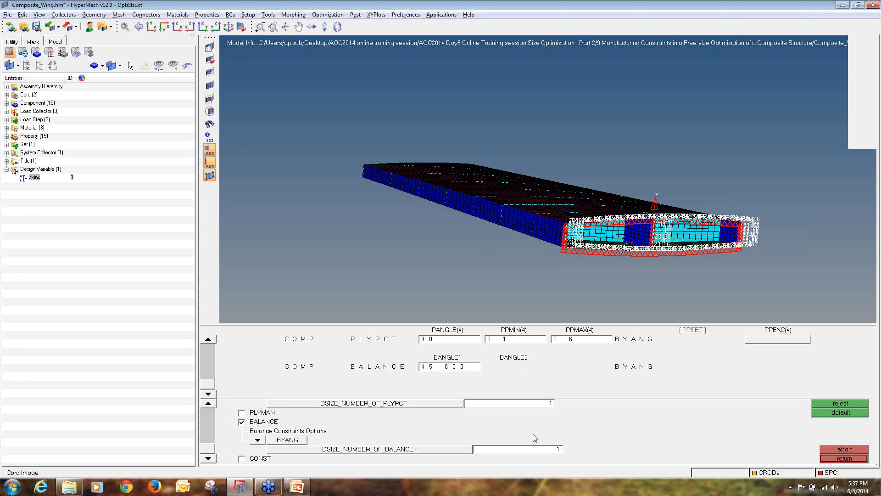
click(843, 459)
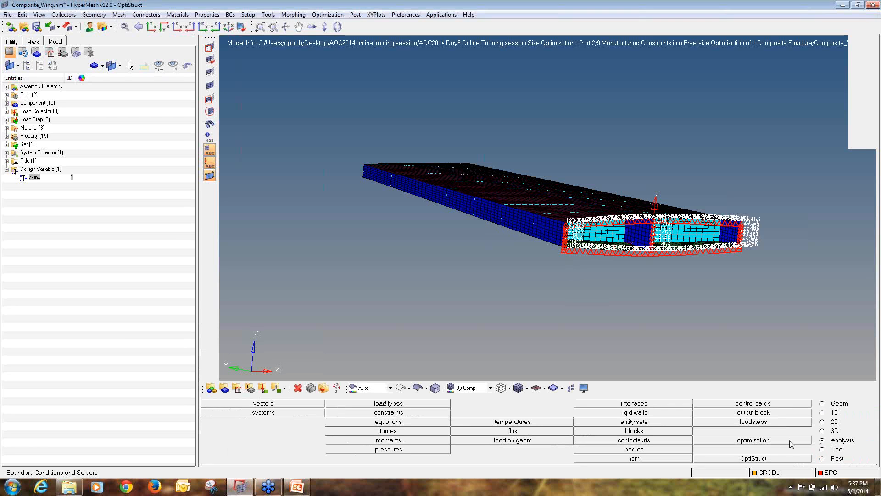
Review the thickness, ply percentage and balance entries on the skins design variable card.
click(787, 442)
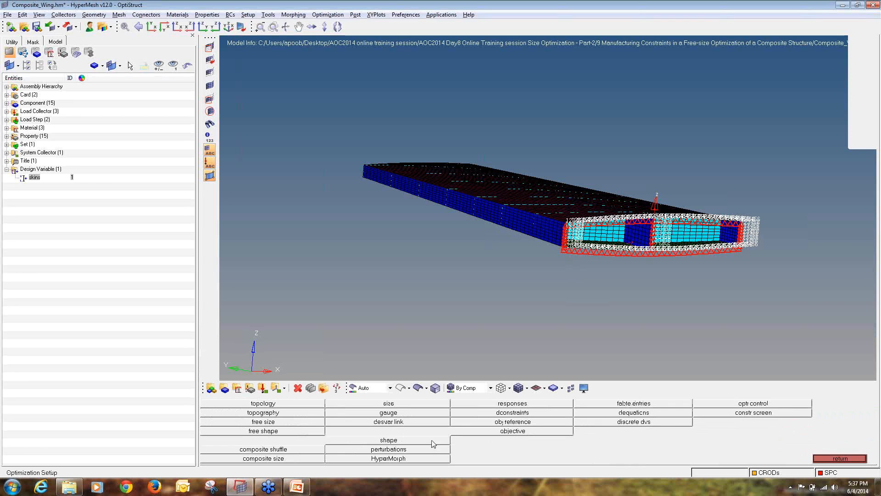
click(303, 423)
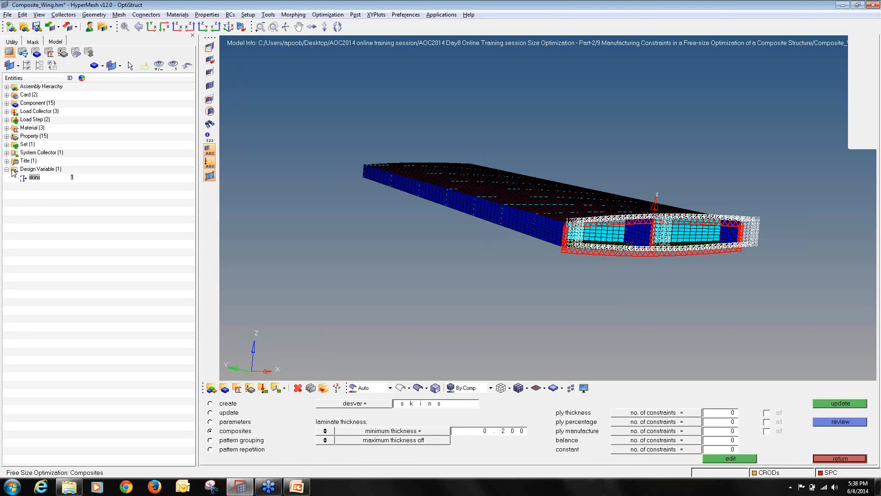
right_click(35, 181)
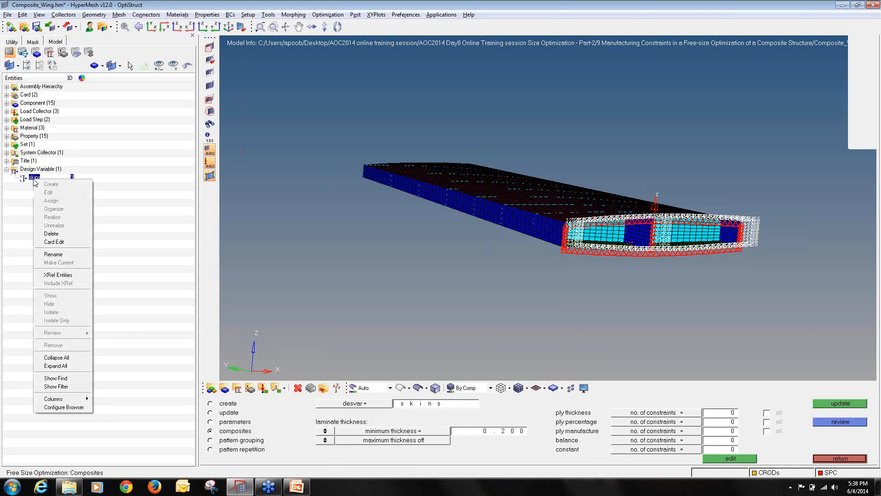
click(54, 242)
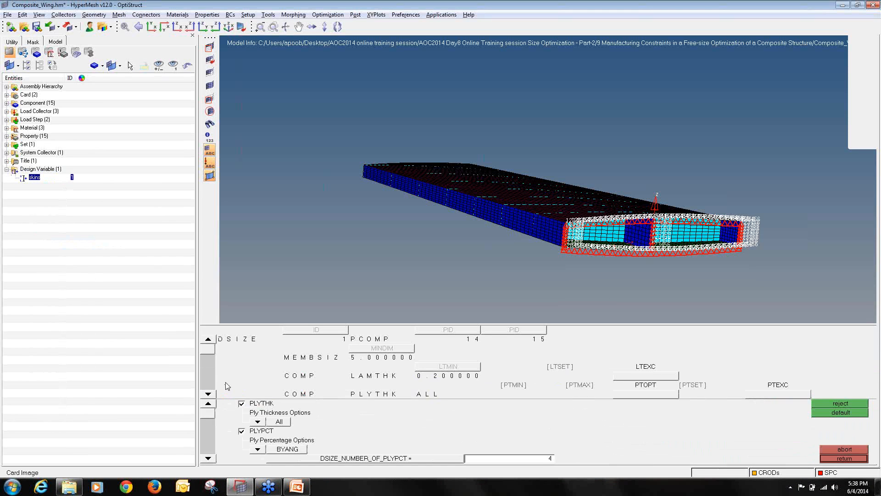
click(208, 394)
click(208, 394)
click(208, 394)
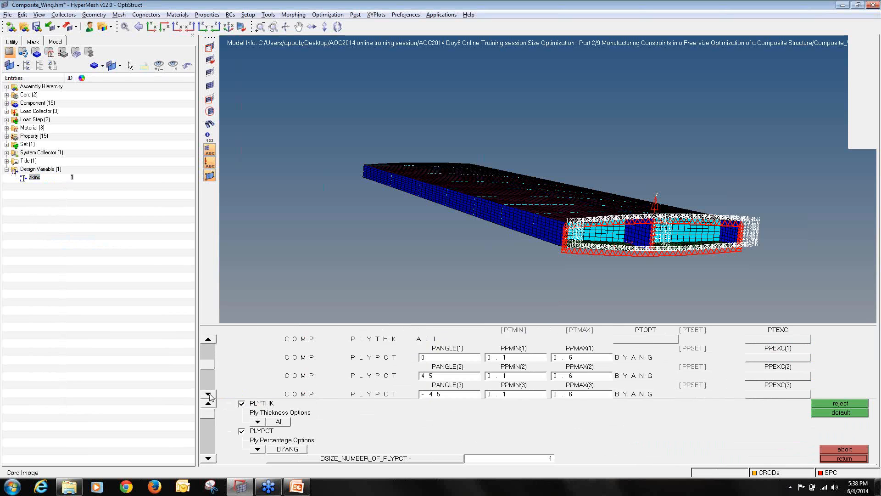
click(208, 394)
click(208, 394)
click(208, 394)
click(208, 394)
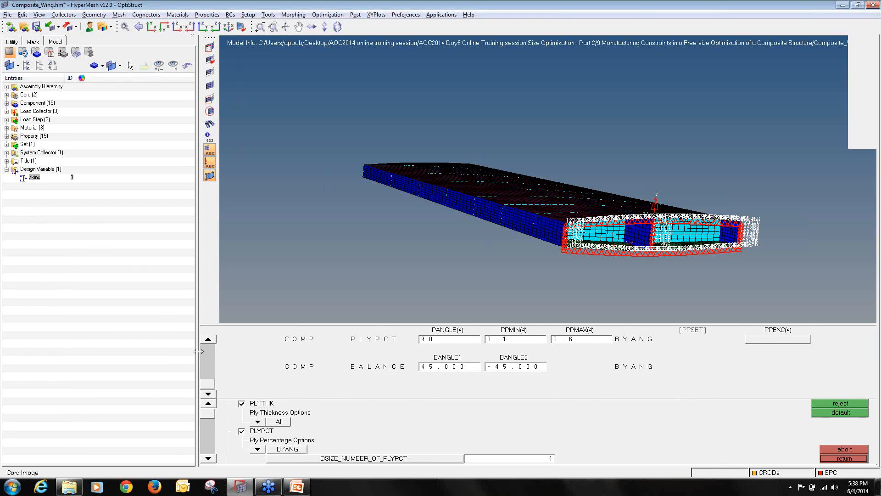
click(208, 339)
click(208, 339)
click(208, 339)
click(208, 340)
click(208, 340)
click(208, 340)
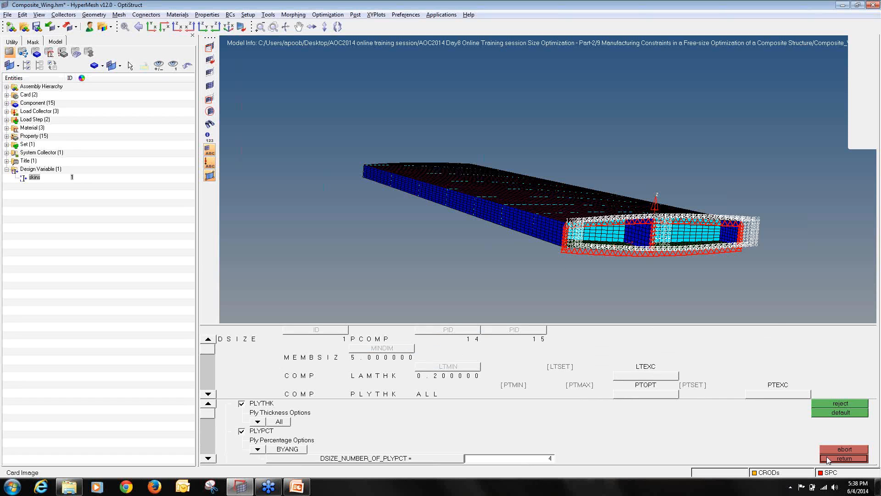
click(845, 459)
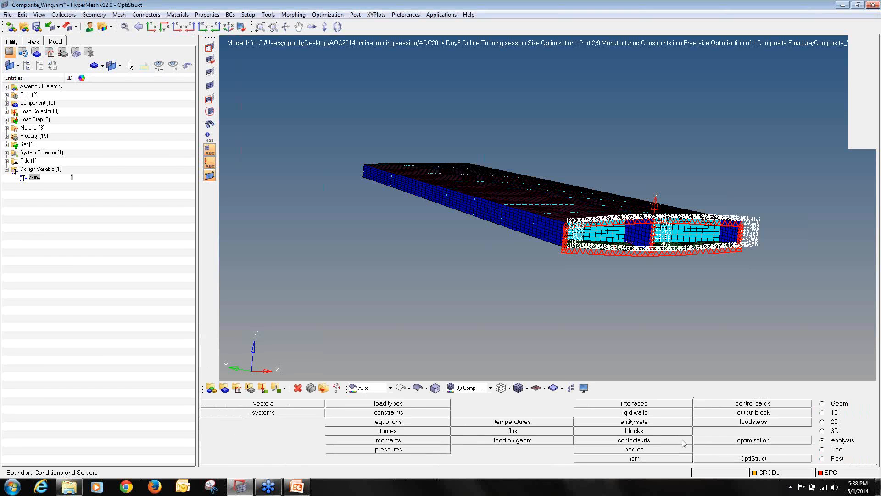
Reload the skins design variable in the free size setup and check its composites constraint settings.
click(752, 438)
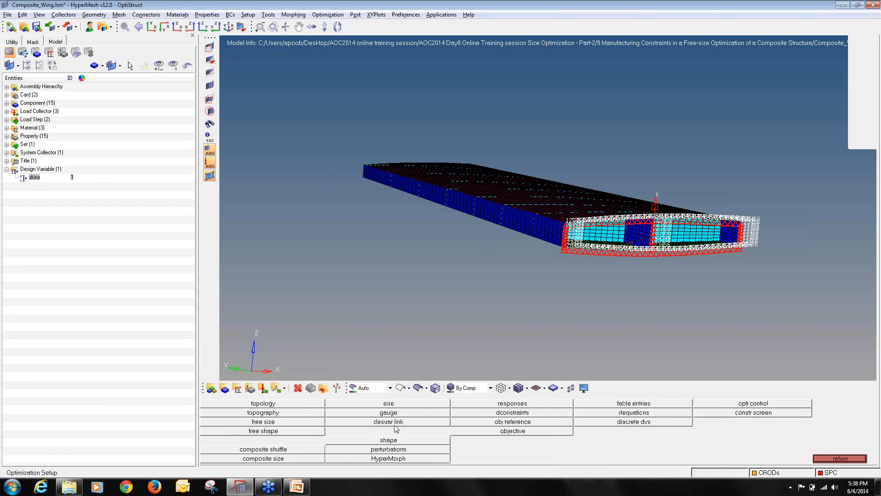
click(275, 422)
click(228, 403)
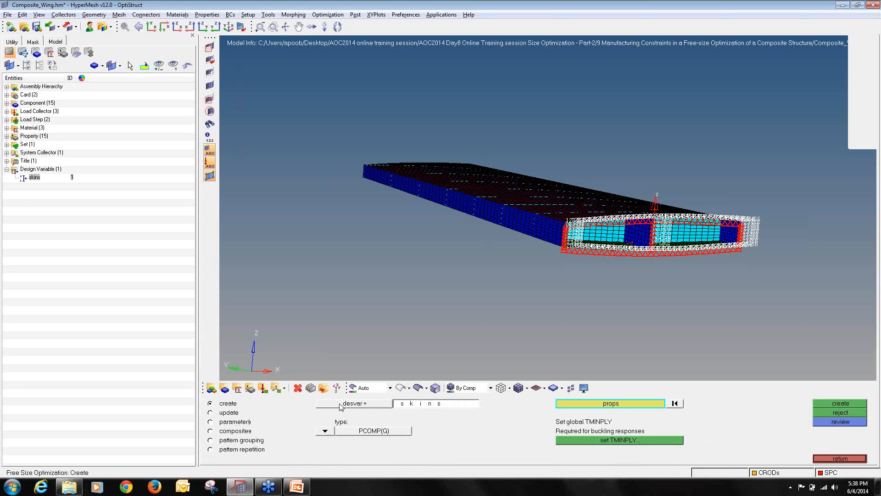
click(342, 404)
click(262, 407)
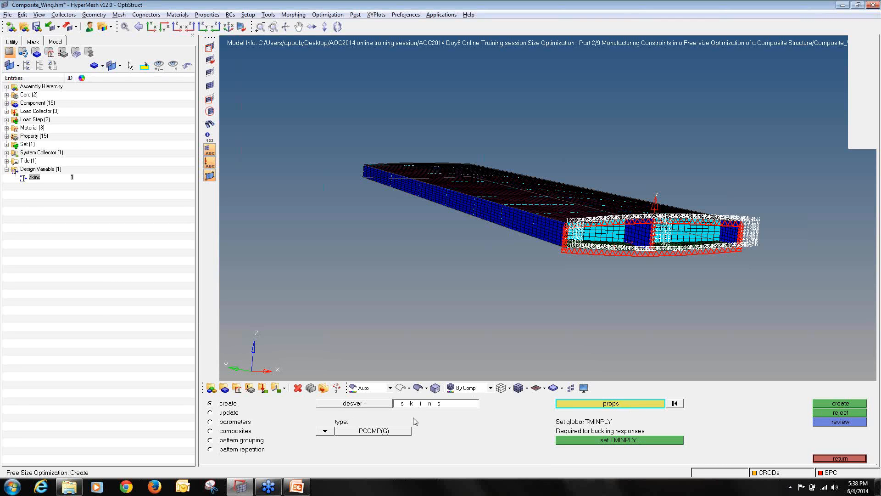
click(211, 413)
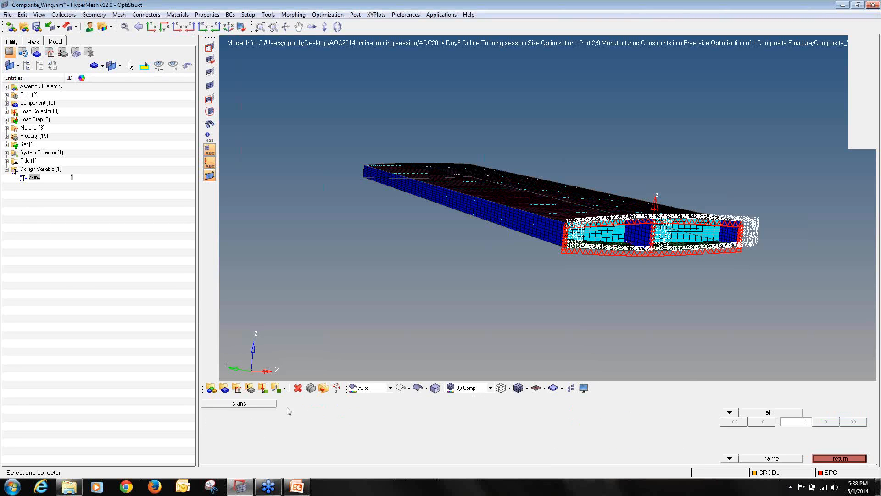
click(321, 432)
click(319, 440)
click(324, 431)
click(349, 441)
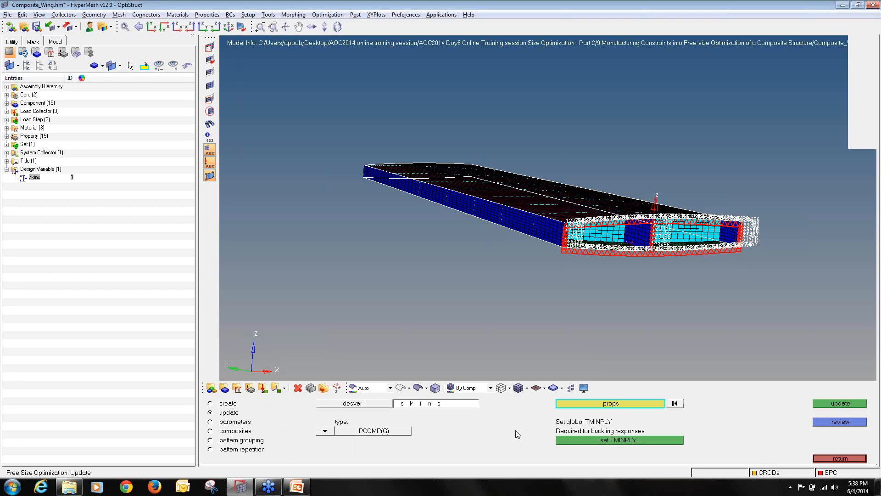
click(579, 440)
click(390, 323)
click(210, 431)
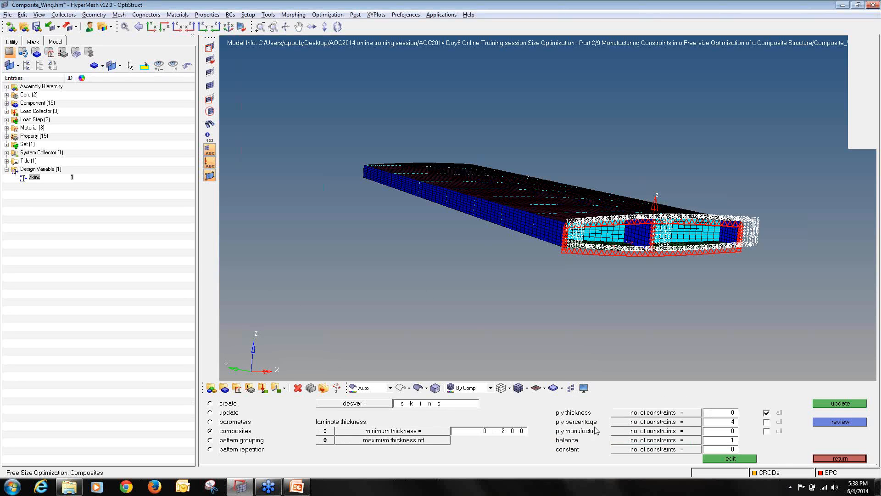
Examine the skins card from the composites settings through to the balance angles, then leave the free size setup.
click(730, 459)
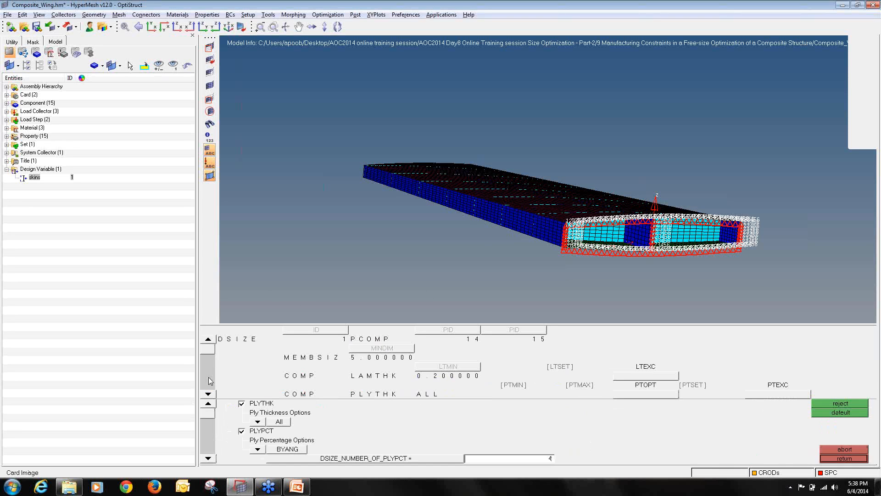
click(208, 394)
click(208, 394)
click(208, 393)
click(208, 394)
click(208, 394)
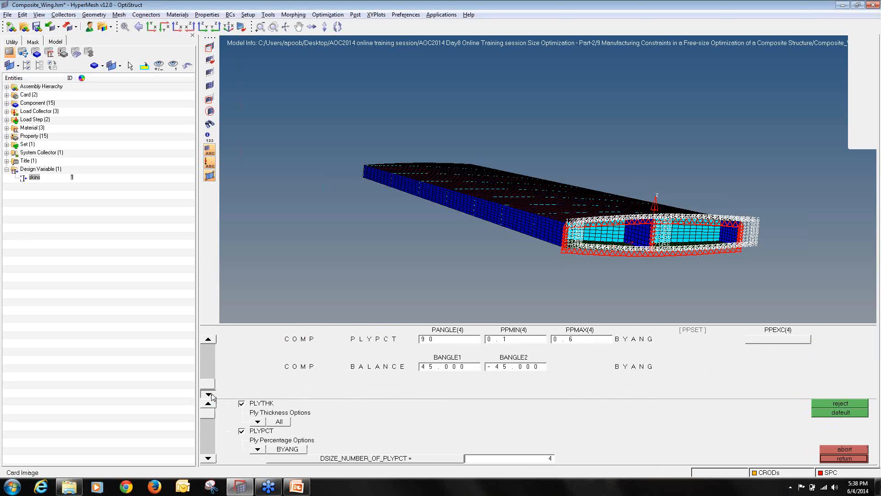
click(863, 461)
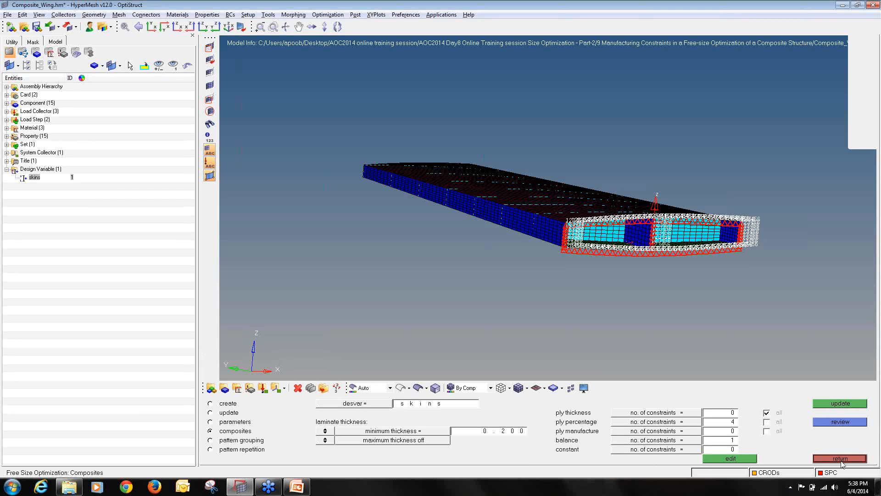
click(862, 458)
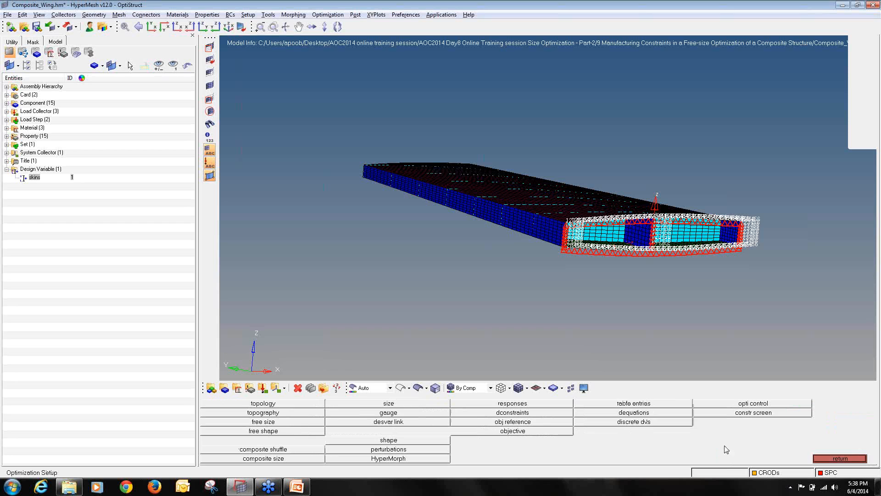
Start a new optimization response named disp with the static displacement type.
click(523, 404)
click(372, 406)
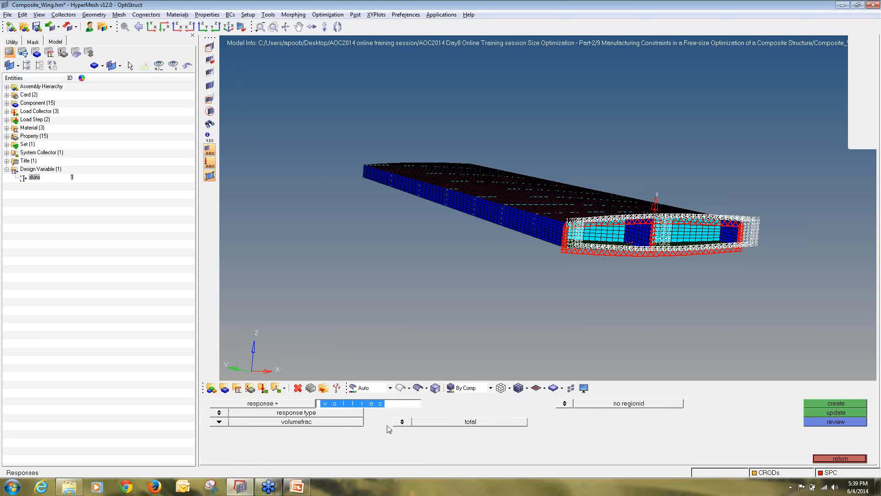
text(disp)
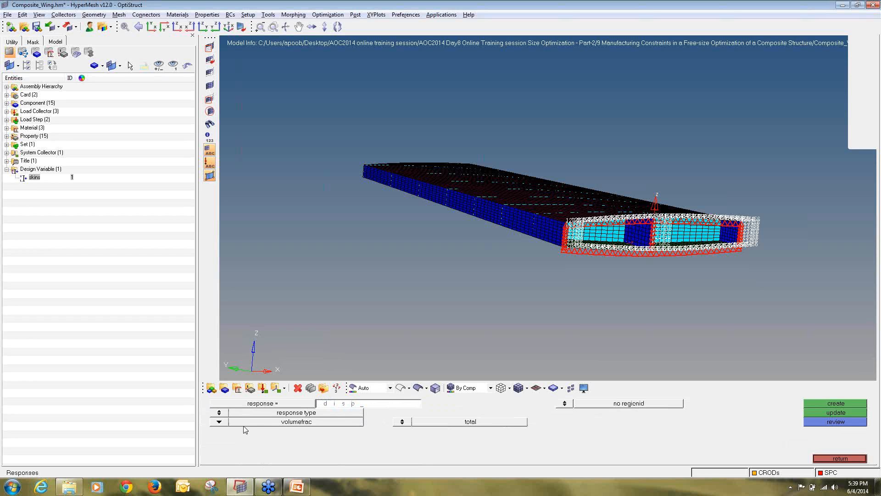
click(220, 422)
click(335, 451)
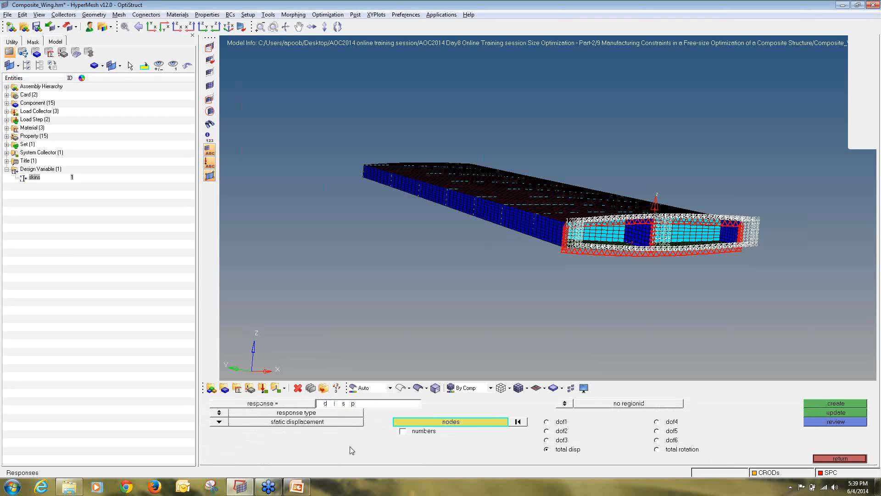
Select the wing tip nodes from the Nodes set and create the disp response for dof3.
click(421, 423)
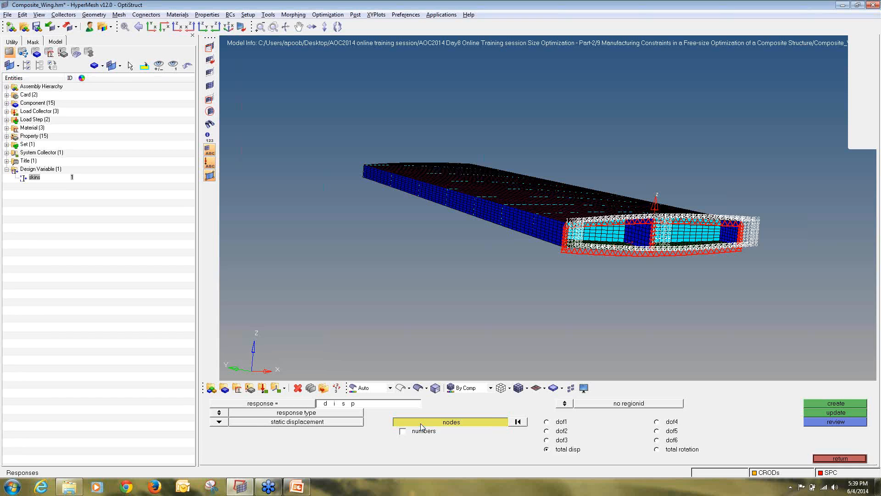
click(460, 451)
click(224, 405)
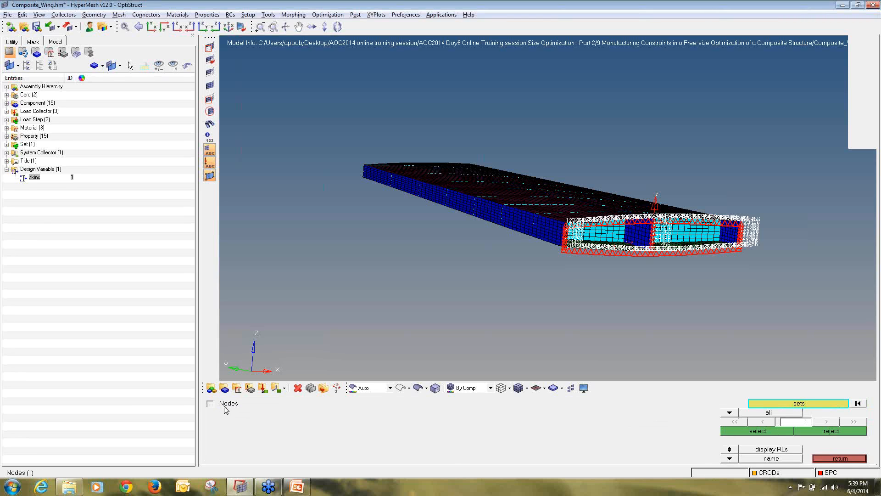
click(759, 432)
ctrl+drag(524, 271, 696, 266)
ctrl+drag(353, 277, 687, 222)
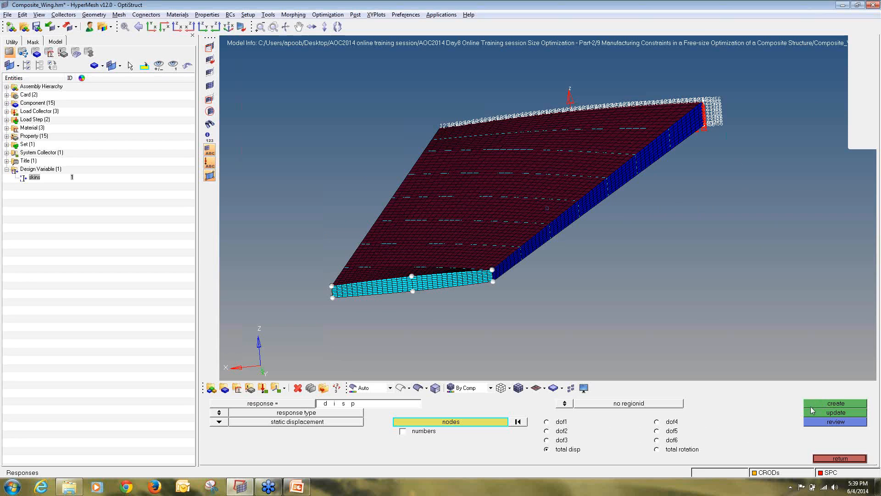
click(548, 440)
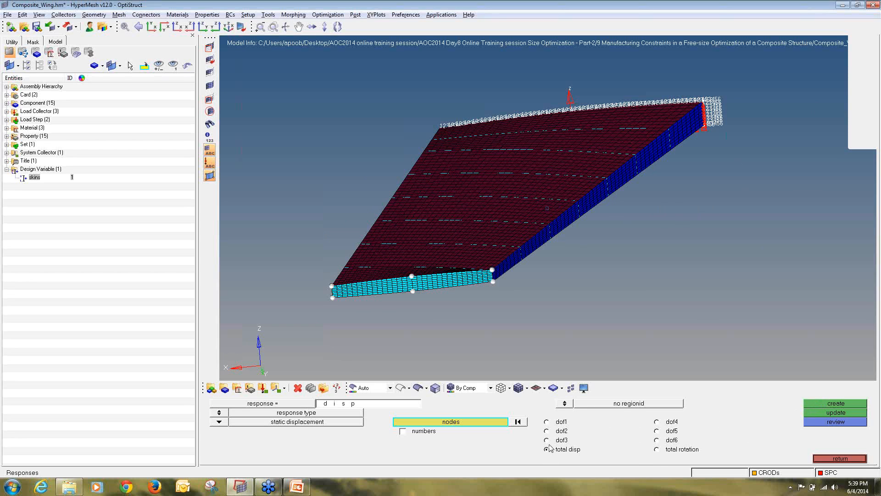
click(819, 405)
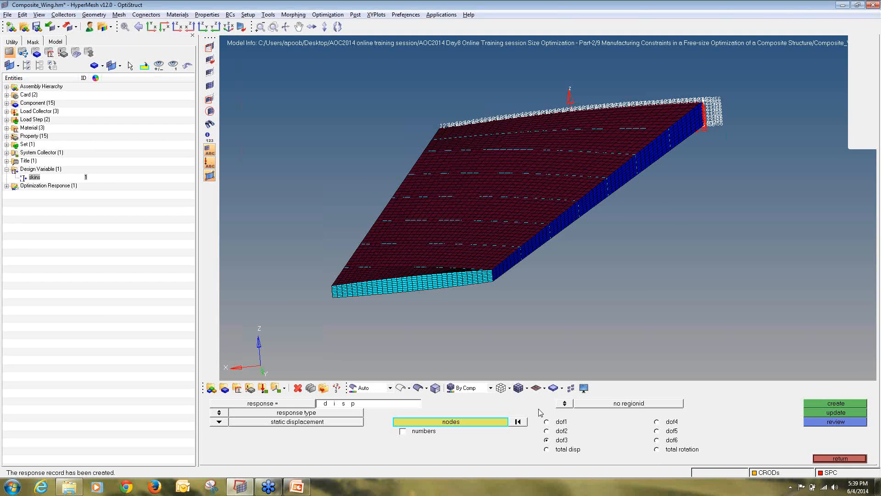
Create a total mass response named mass and leave the responses definition.
click(408, 406)
text(mass)
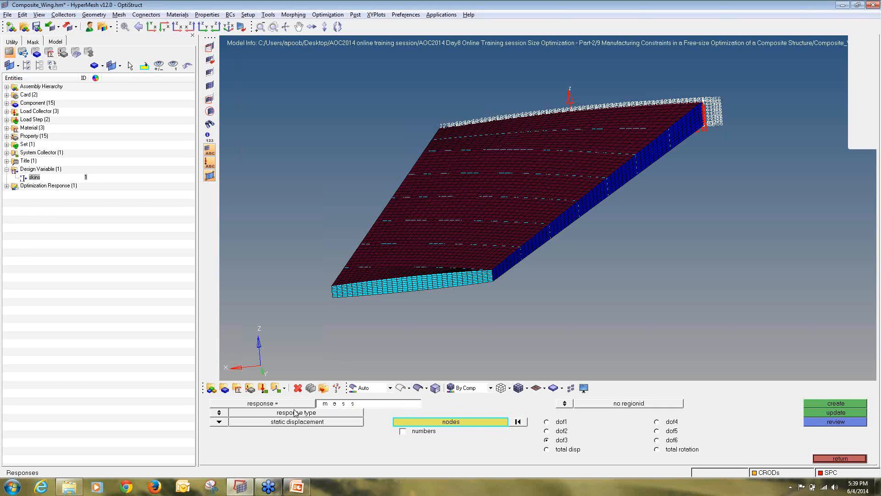
click(225, 421)
click(280, 413)
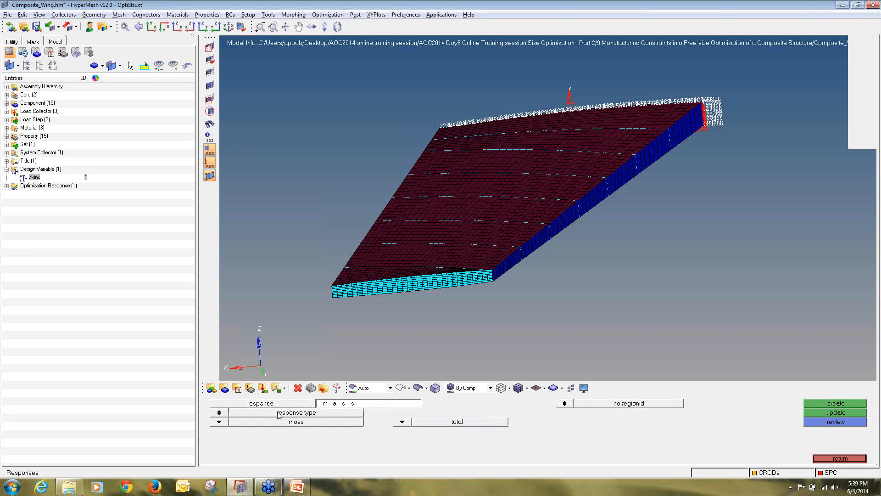
click(836, 404)
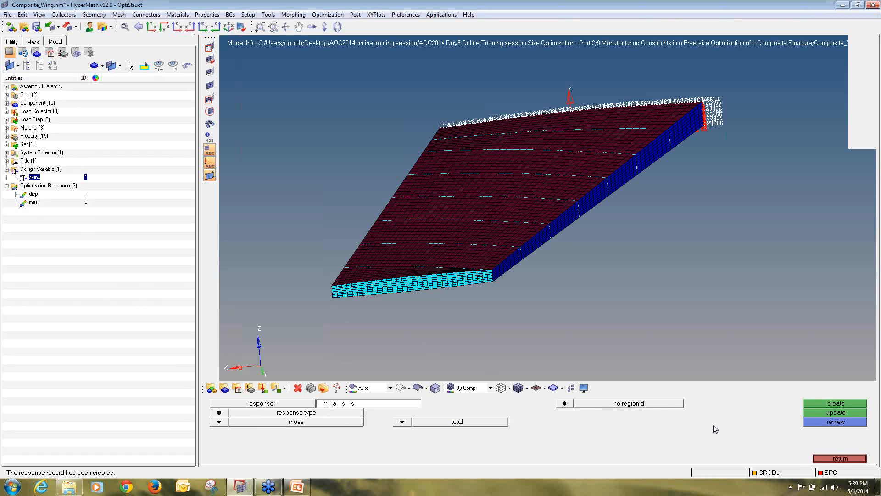
click(855, 459)
Start a design constraint named disp_constr on the disp response with an upper bound of 2.000.
click(565, 412)
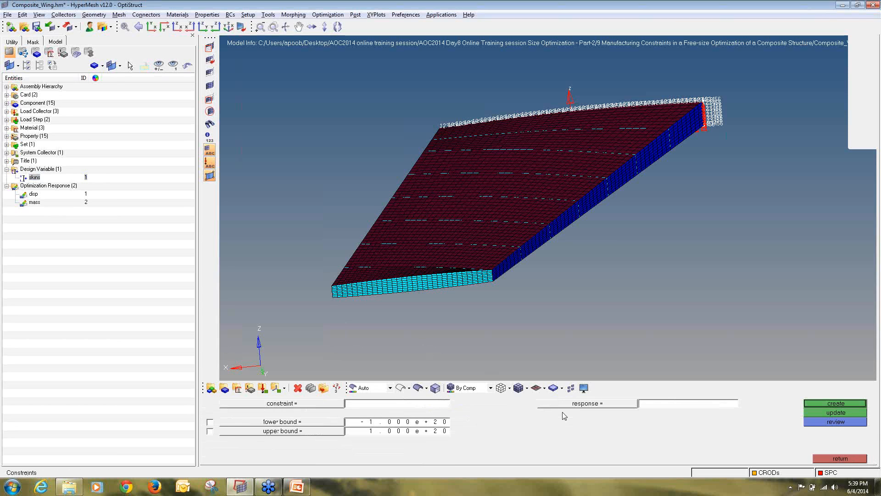
click(389, 407)
text(displ)
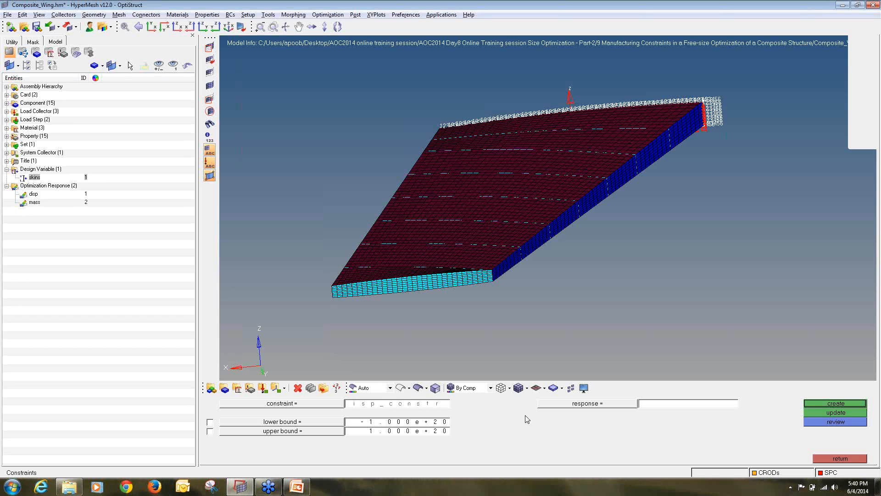
click(555, 404)
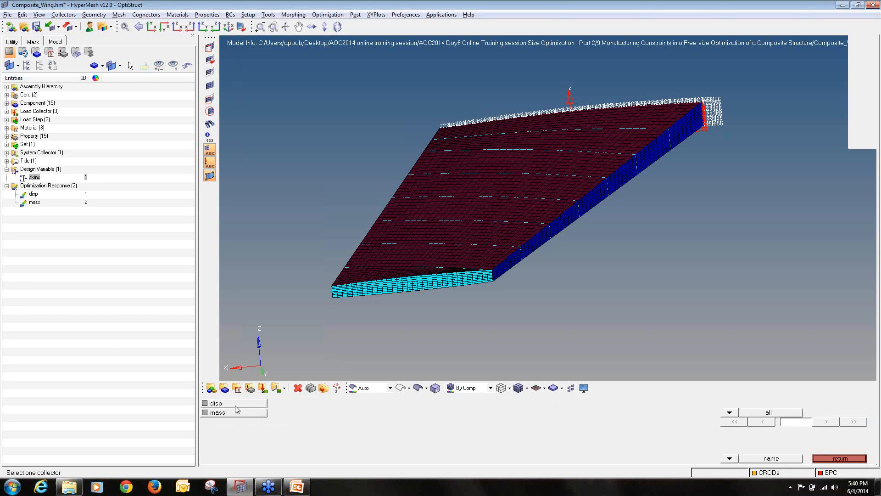
click(235, 404)
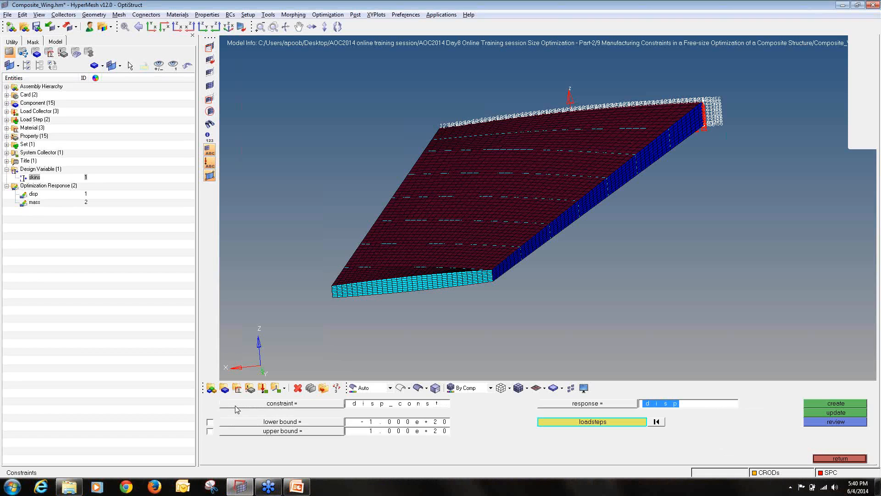
click(210, 431)
click(368, 432)
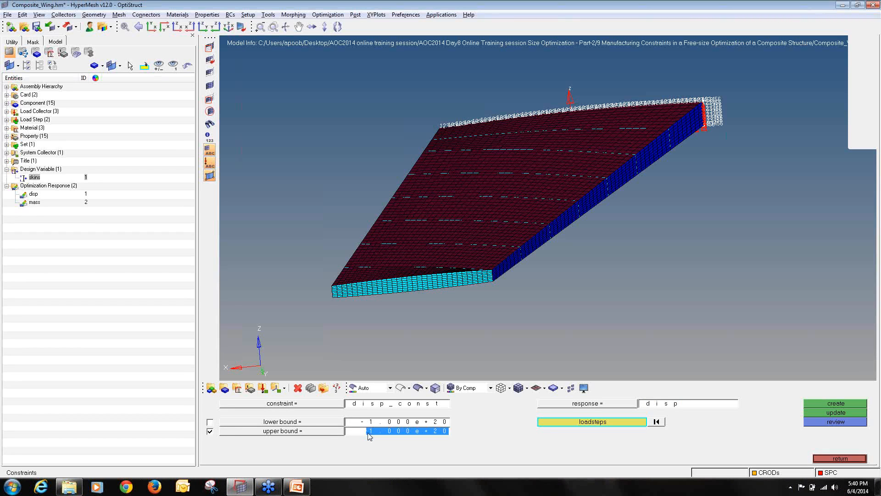
text(2.000)
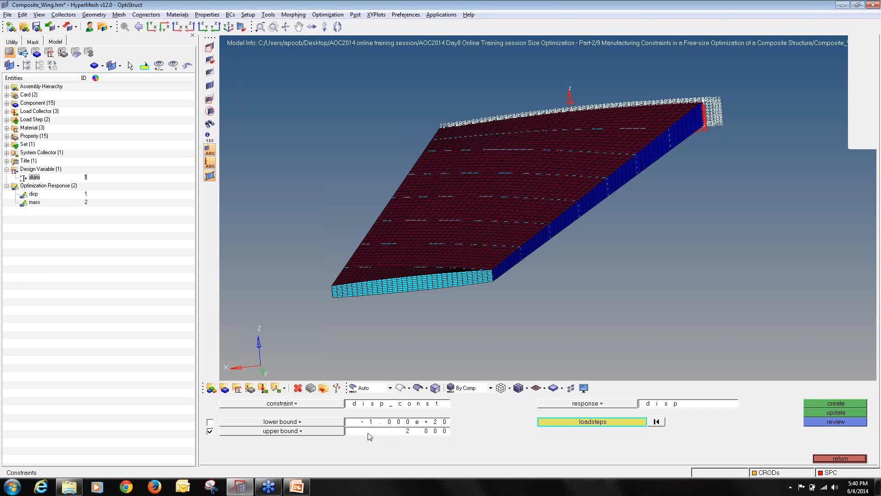
Assign load steps SubCase1 and SubCase2 to the displacement constraint, create it and leave the constraints definition.
click(597, 422)
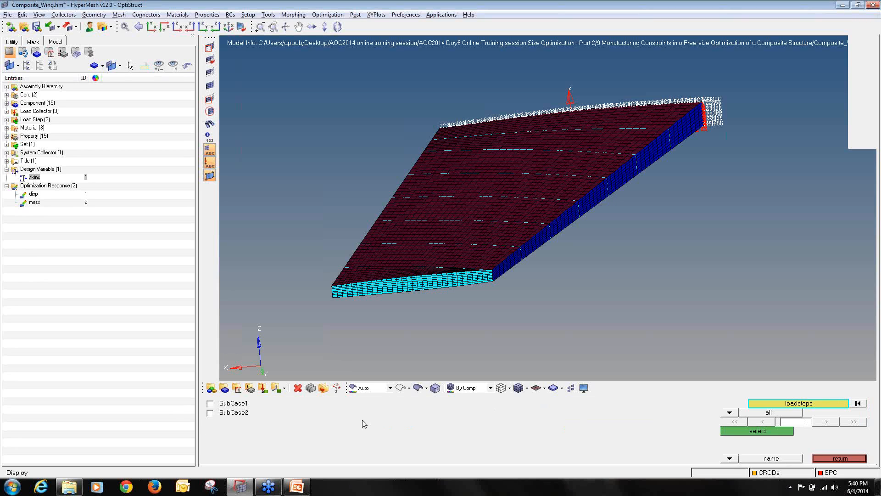
click(210, 404)
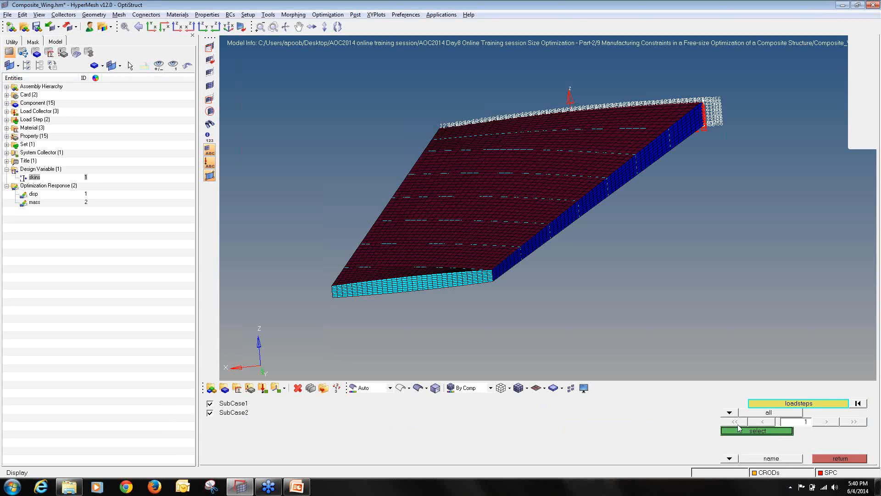
click(762, 432)
click(824, 407)
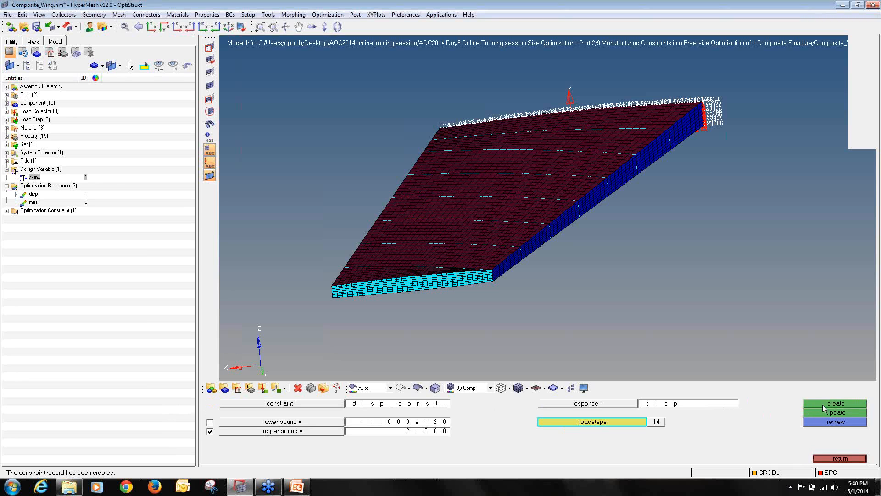
click(839, 459)
Create an objective that minimizes the mass response and leave the optimization setup.
click(559, 435)
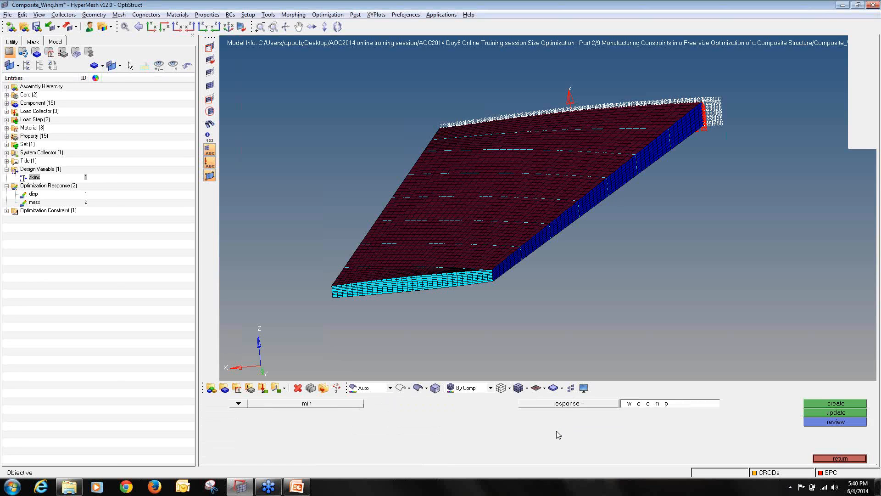
click(537, 404)
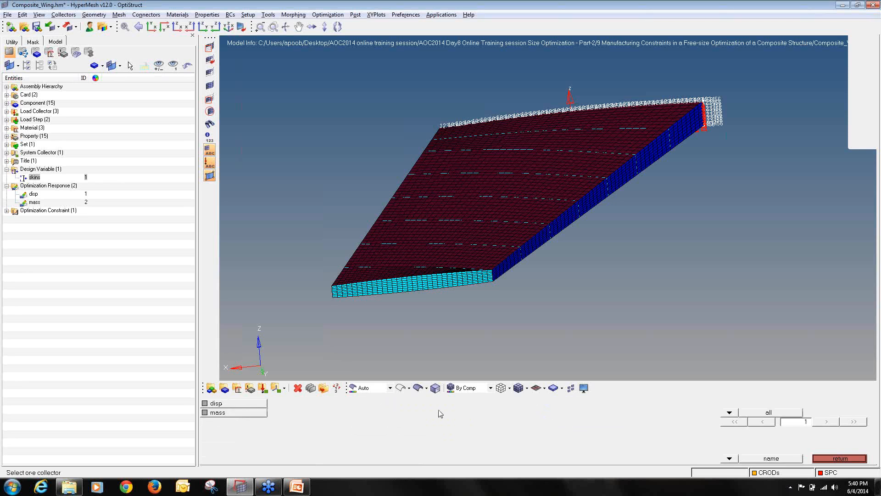
click(250, 414)
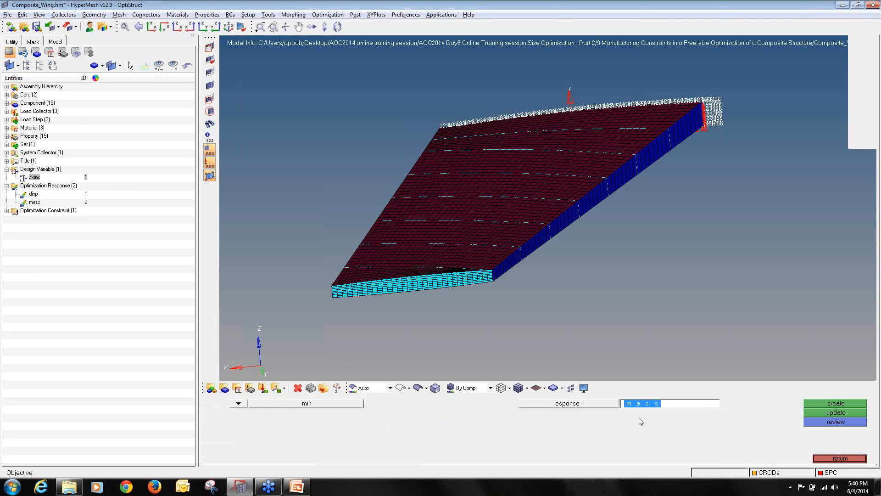
click(846, 408)
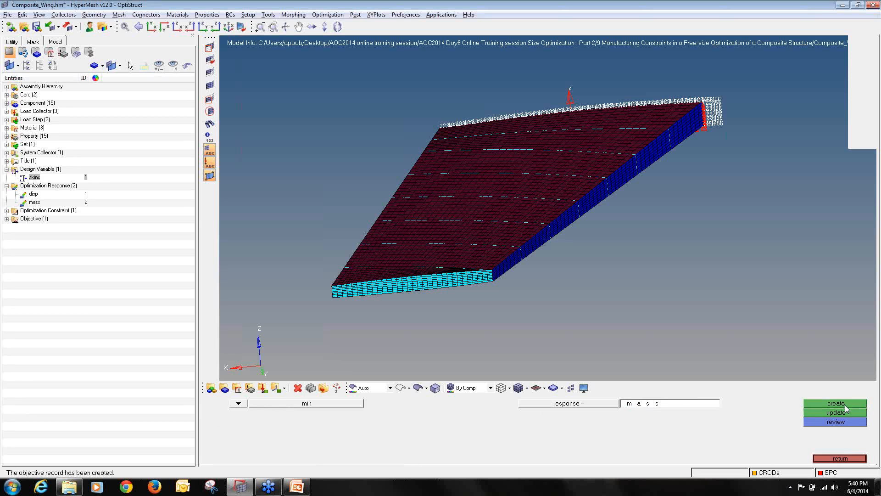
click(842, 459)
click(843, 459)
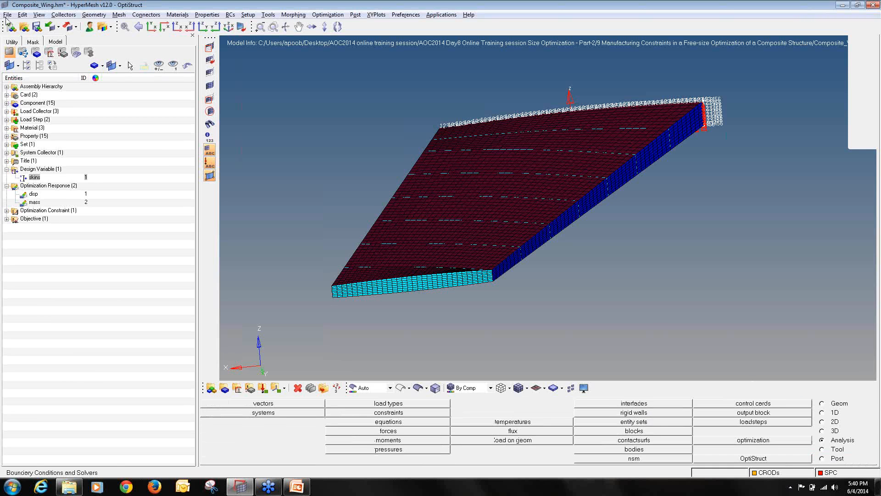
Save the model as Composite_Wing in a new folder named tutorial 3 inside the desktop's practice folder.
click(7, 14)
click(22, 65)
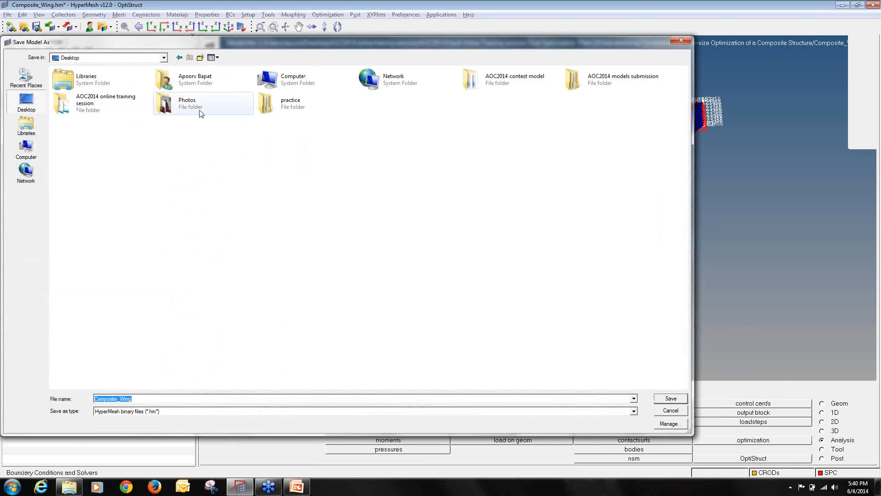
double_click(276, 104)
click(200, 58)
text(tutorial 3)
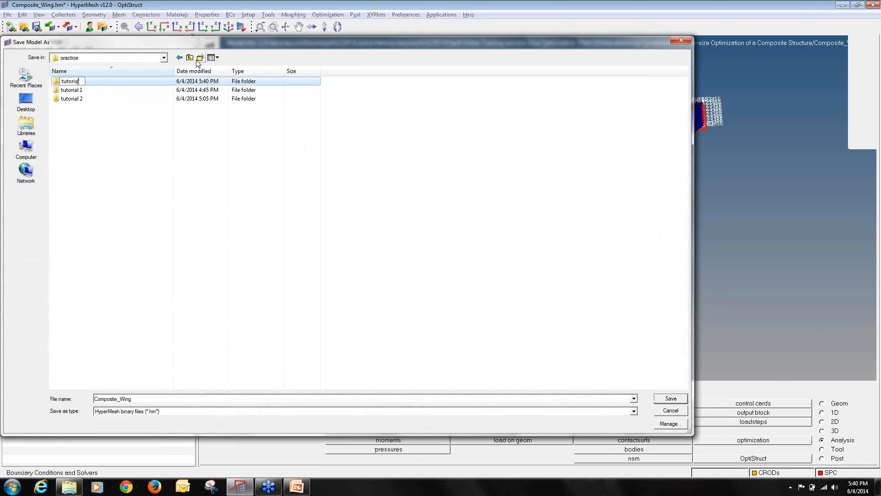
key(Return)
key(Return)
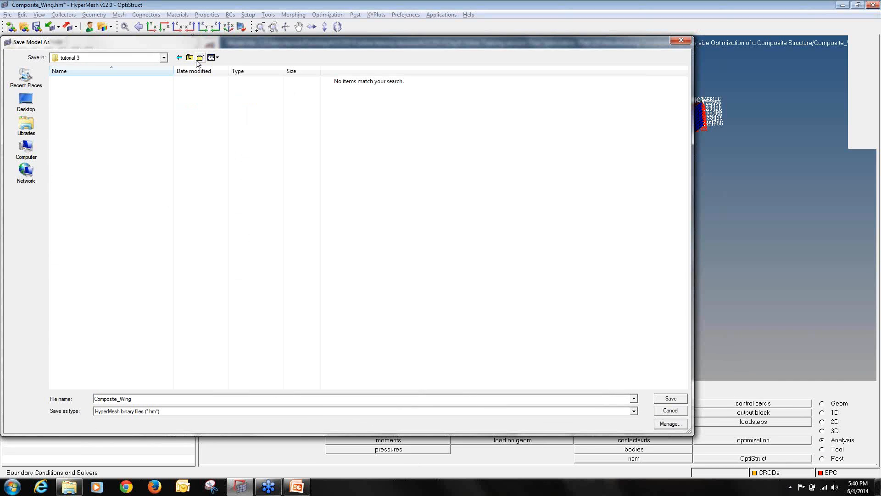
click(671, 399)
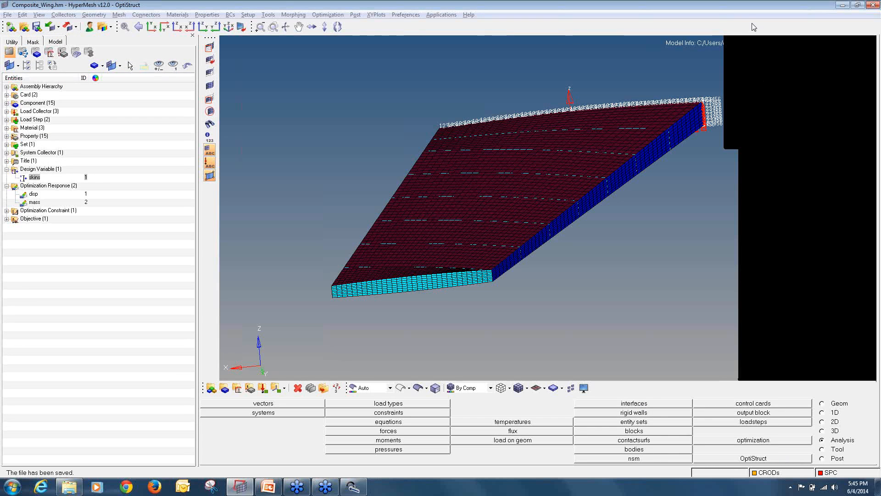
Run the OptiStruct optimization, load its results in HyperView, and dismiss the solver window and message log.
click(793, 459)
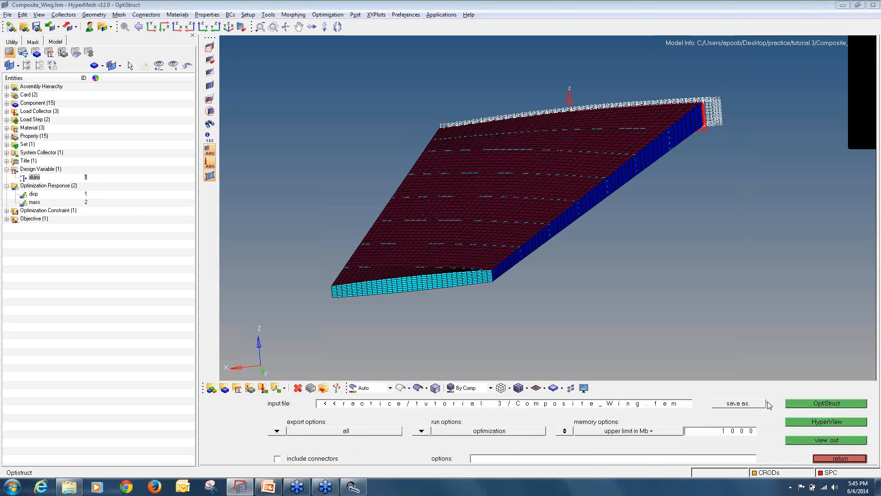
click(798, 403)
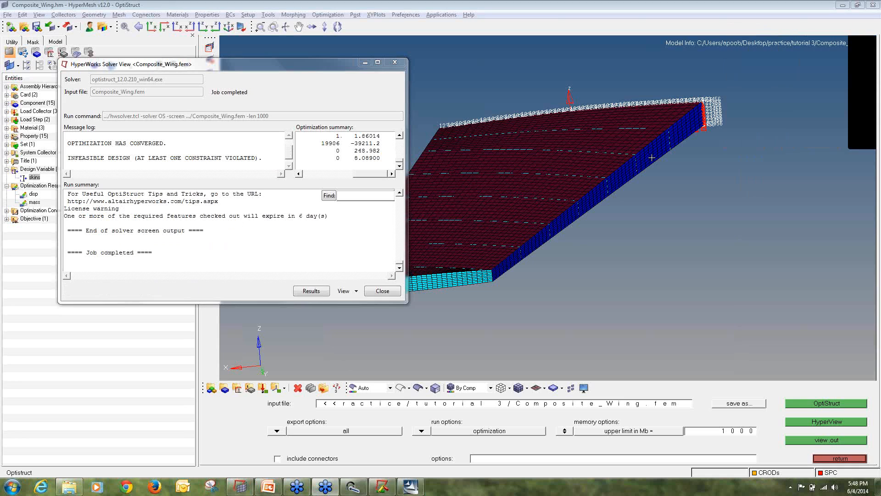
click(312, 291)
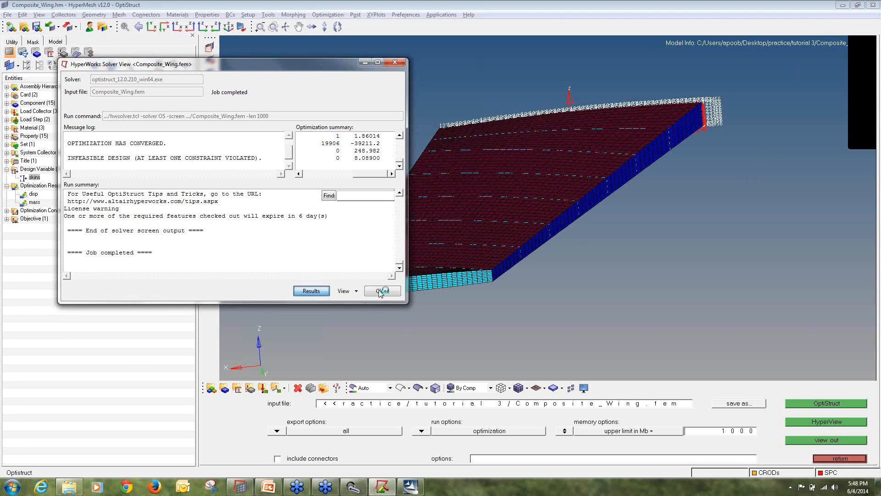
click(381, 292)
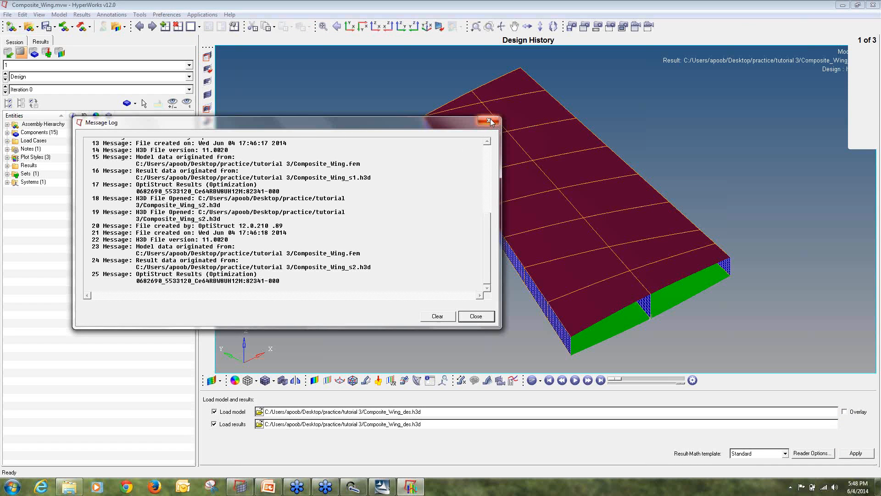
click(489, 120)
Contour the LAMTHK > 0.20 composite manufacturing constraint on the wing for Iteration 15.
click(119, 89)
scroll(114, 120, down, 4)
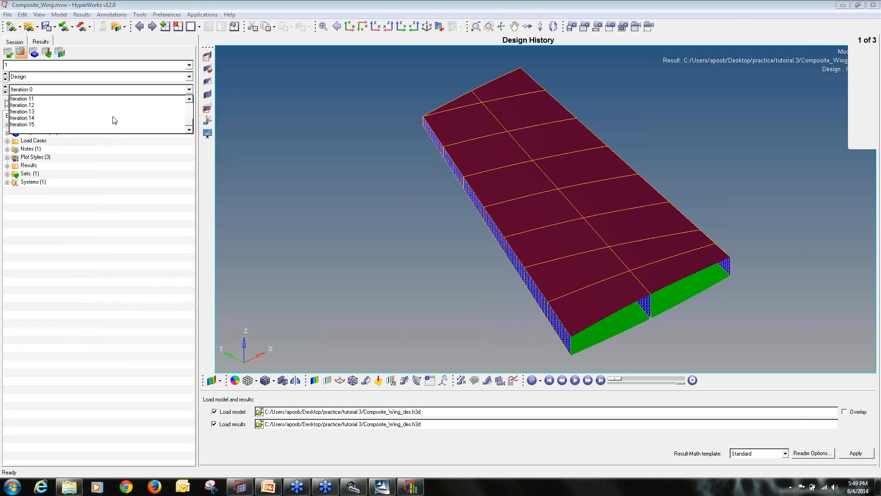
click(103, 125)
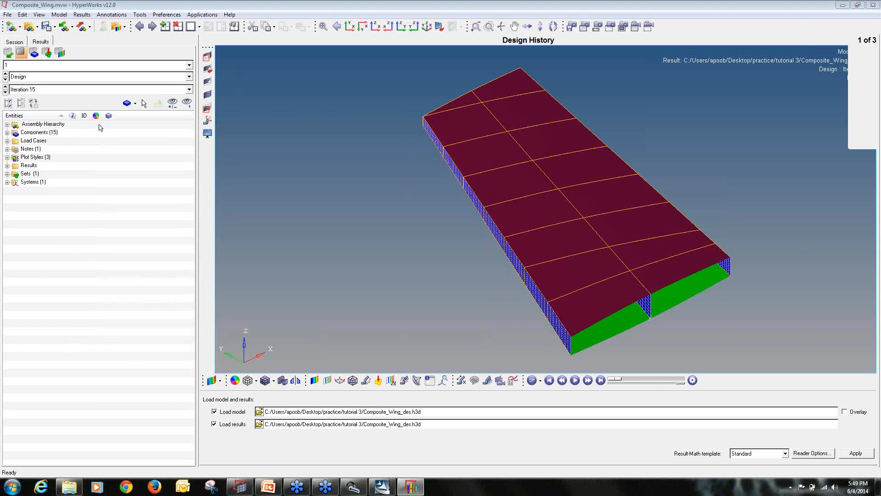
click(315, 380)
click(516, 458)
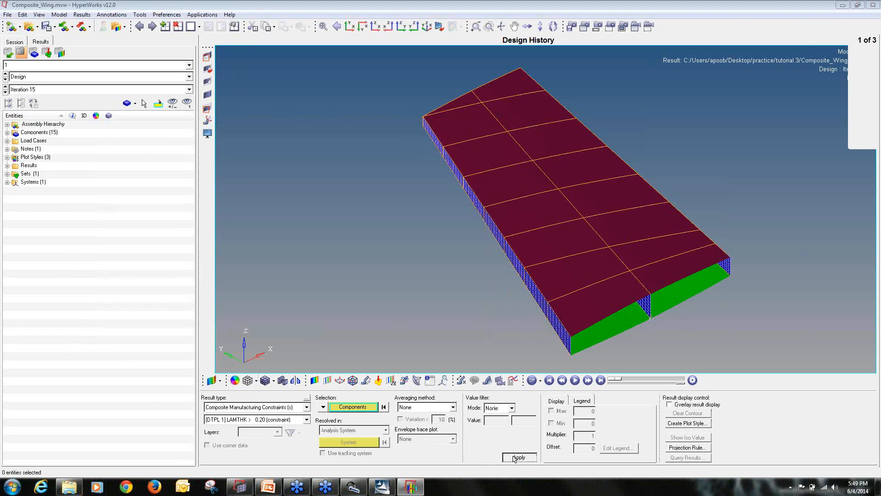
Apply simple averaging to the laminate thickness contour and inspect the wing from another angle.
click(422, 408)
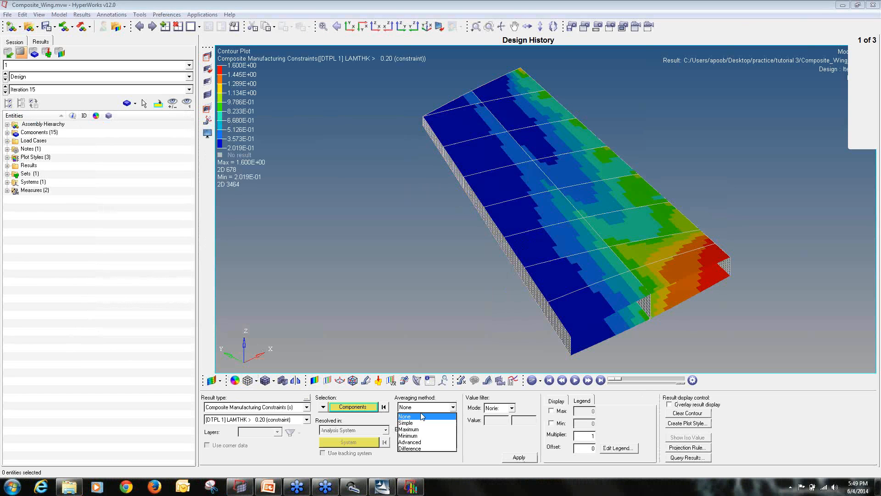
click(406, 422)
click(519, 457)
ctrl+drag(612, 276, 634, 239)
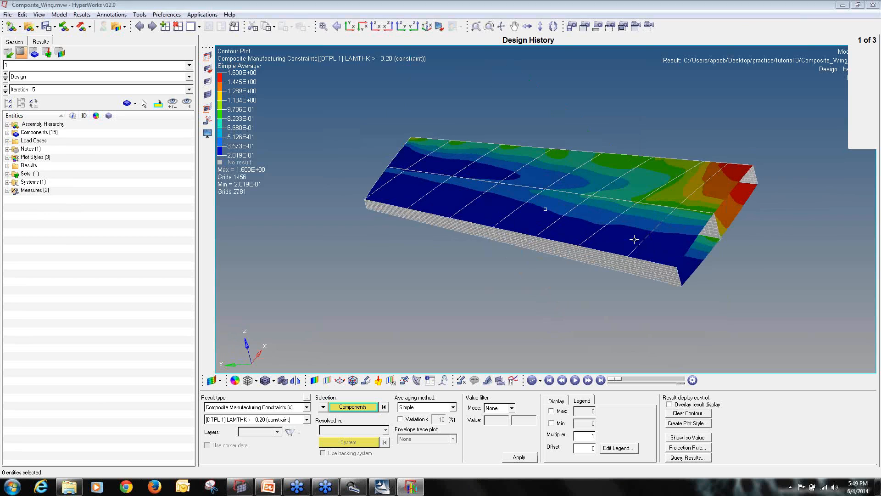
Contour the PLYPCT < 0.60 for ANG 90.0 constraint and inspect the wing from several angles.
click(278, 420)
scroll(296, 441, down, 4)
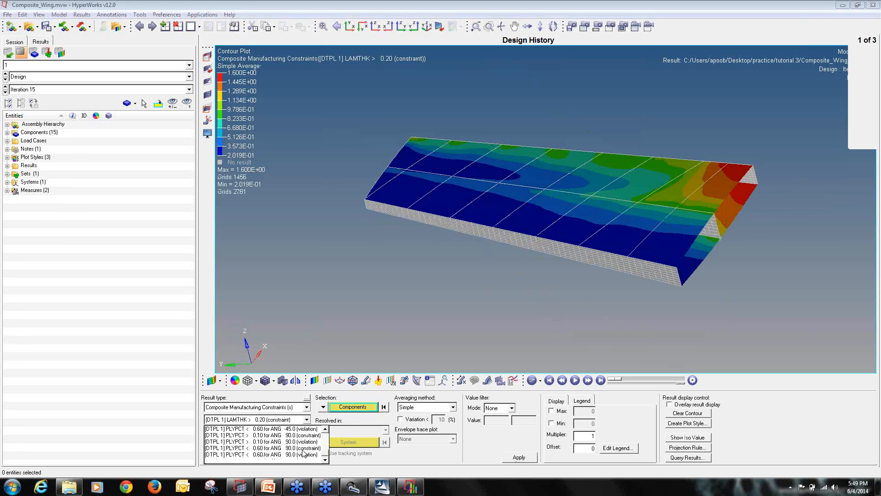
click(304, 449)
click(520, 457)
ctrl+drag(495, 215, 565, 303)
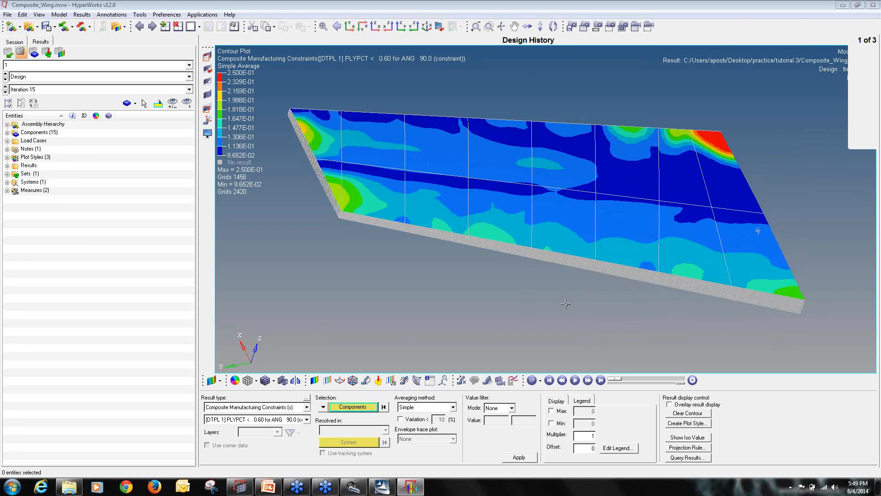
ctrl+drag(446, 223, 662, 236)
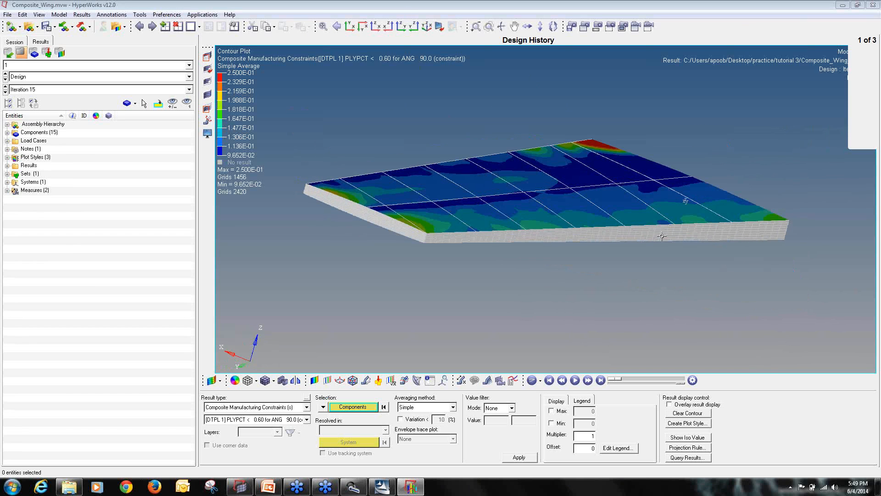
Close the results session and present the training slides in PowerPoint as a full-screen slide show.
click(873, 5)
click(450, 274)
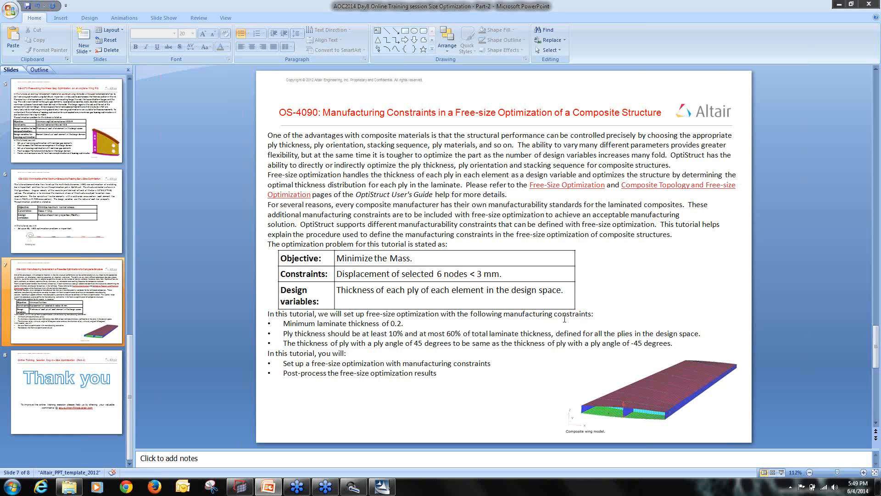
click(784, 472)
click(784, 473)
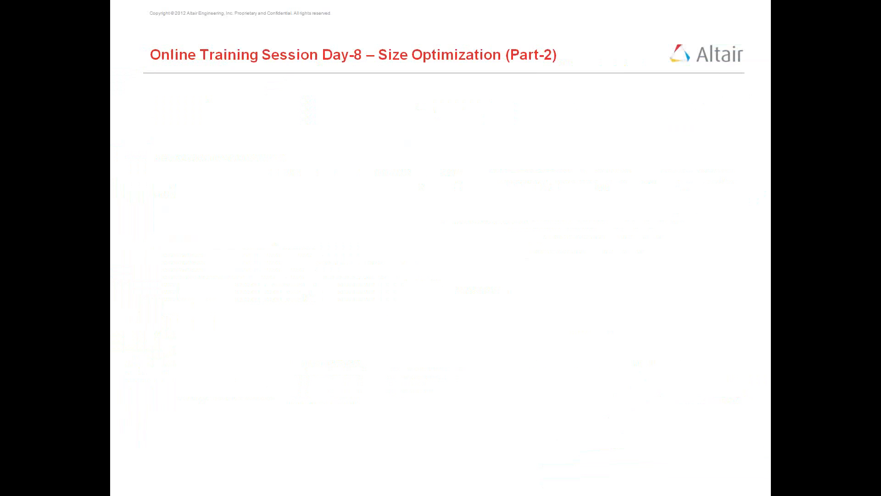